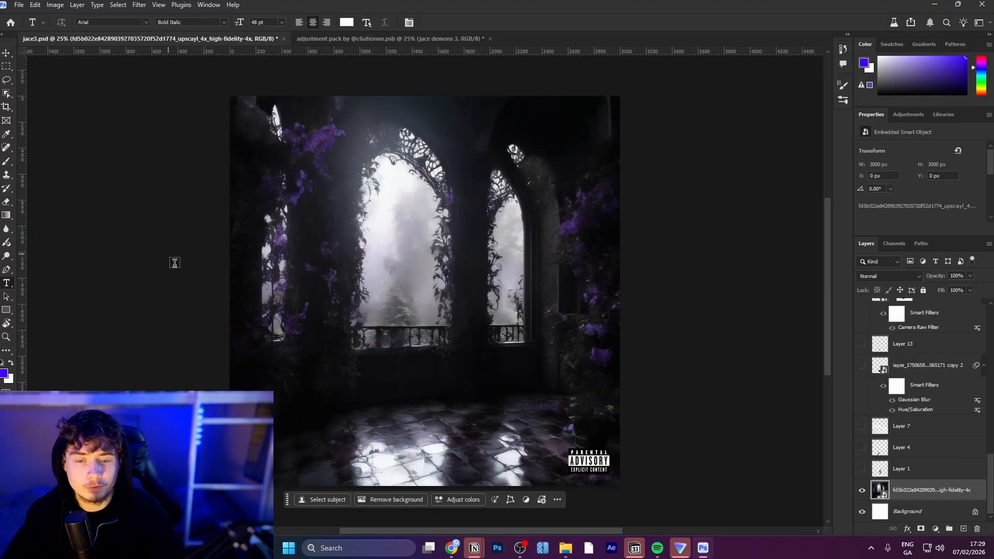
Step: Examine the gothic window background up close and in full, checking the vines, pillars, balcony railing and misty trees
{"action": "scroll", "coordinate": [422, 296], "scroll_direction": "up", "scroll_amount": 3}
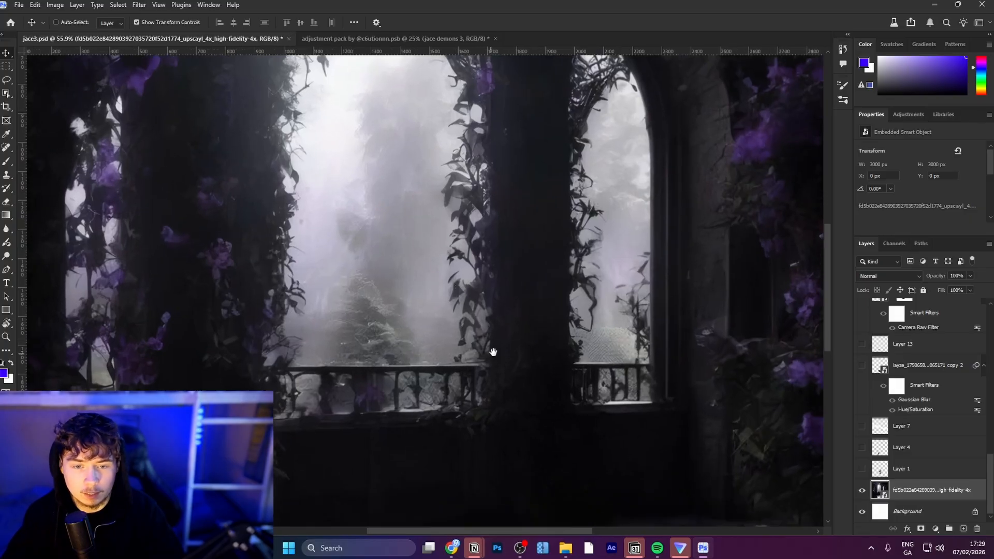
{"action": "left_click_drag", "start_coordinate": [492, 351], "coordinate": [477, 284]}
{"action": "scroll", "coordinate": [501, 225], "scroll_direction": "up", "scroll_amount": 2}
{"action": "scroll", "coordinate": [501, 225], "scroll_direction": "down", "scroll_amount": 5}
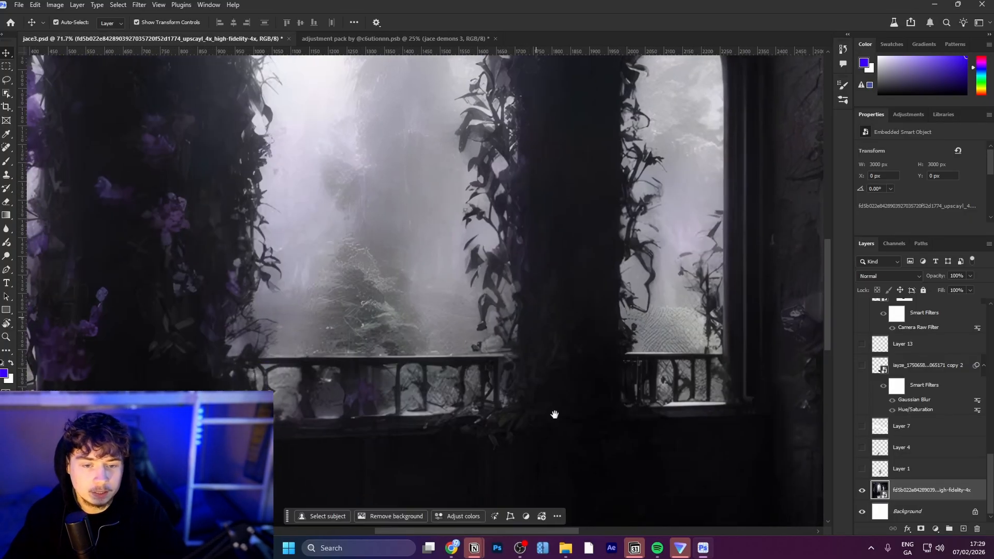
{"action": "left_click_drag", "start_coordinate": [555, 414], "coordinate": [563, 360]}
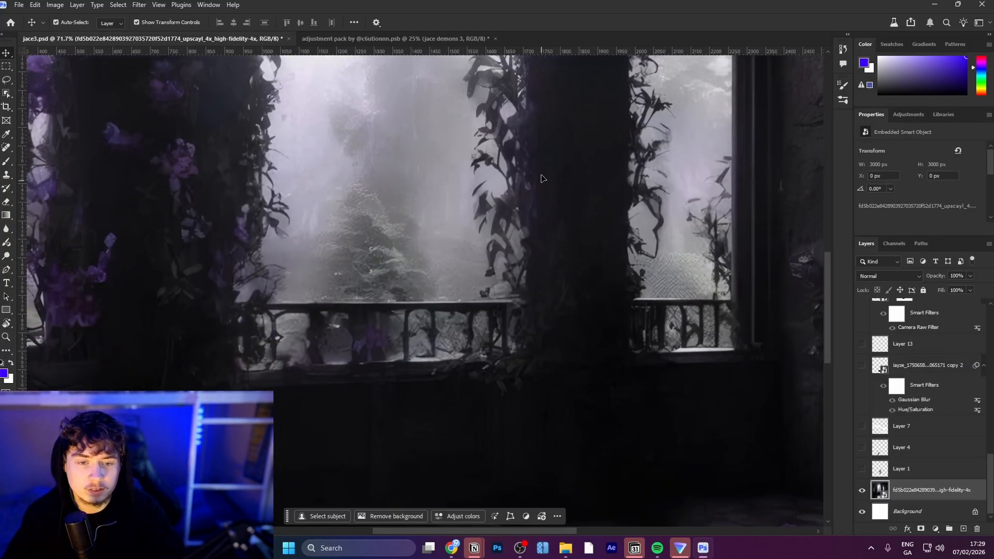
{"action": "left_click_drag", "start_coordinate": [567, 190], "coordinate": [585, 264]}
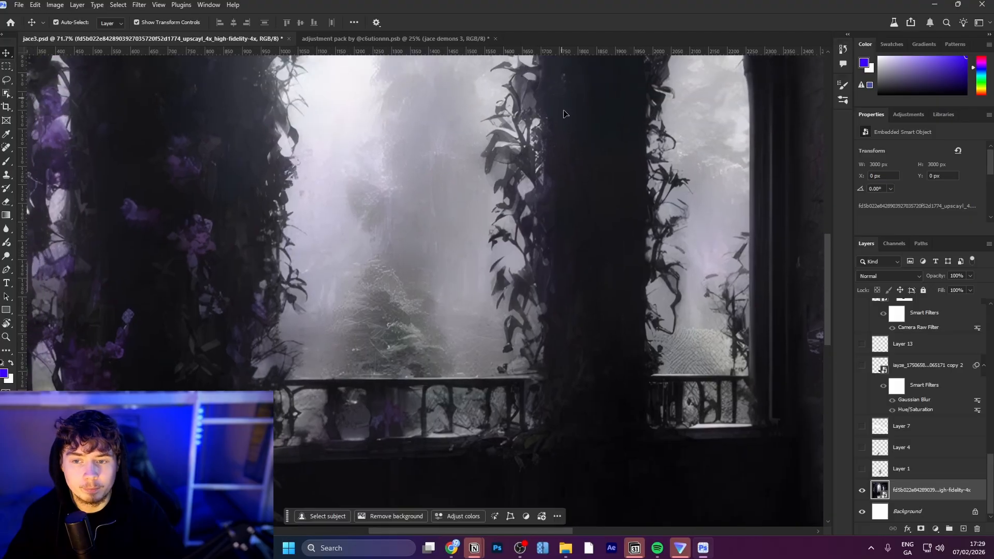
{"action": "scroll", "coordinate": [616, 230], "scroll_direction": "down", "scroll_amount": 5}
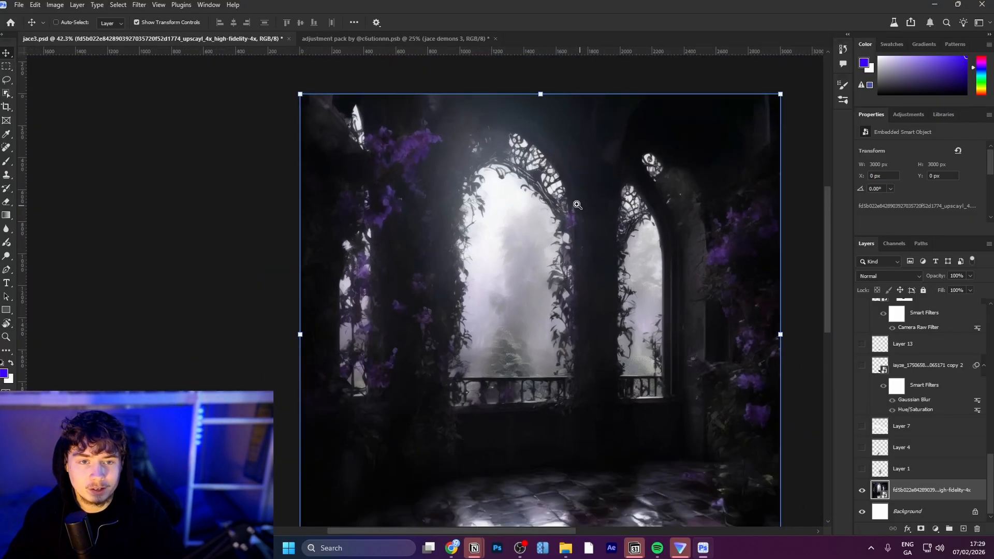
{"action": "left_click_drag", "start_coordinate": [565, 273], "coordinate": [582, 270]}
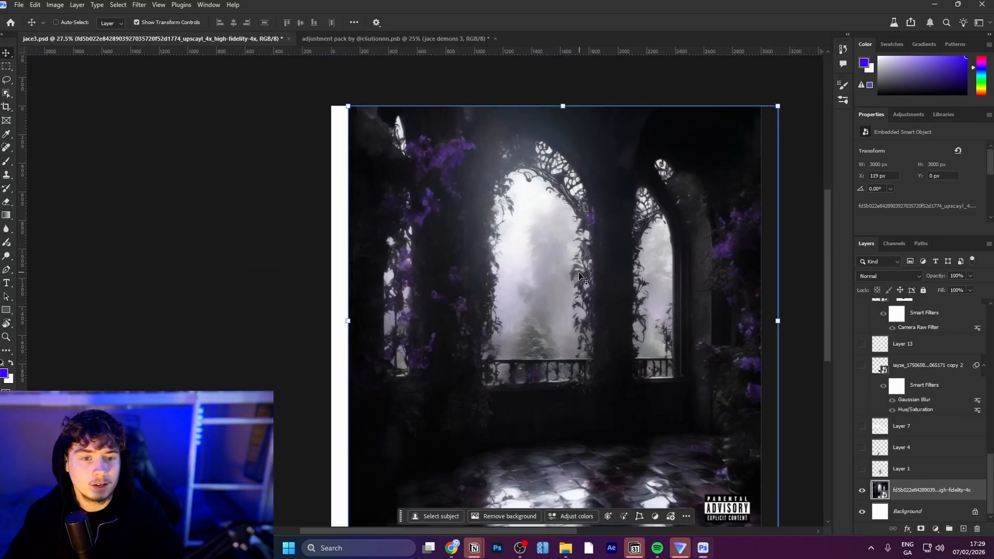
{"action": "key", "text": "ctrl+z"}
{"action": "scroll", "coordinate": [601, 278], "scroll_direction": "up", "scroll_amount": 3}
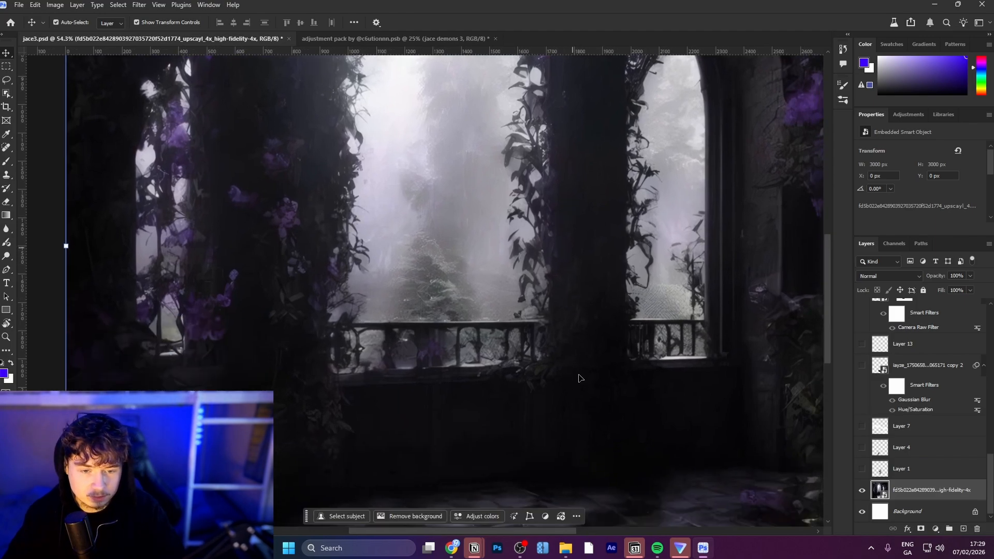
{"action": "left_click_drag", "start_coordinate": [555, 230], "coordinate": [565, 303]}
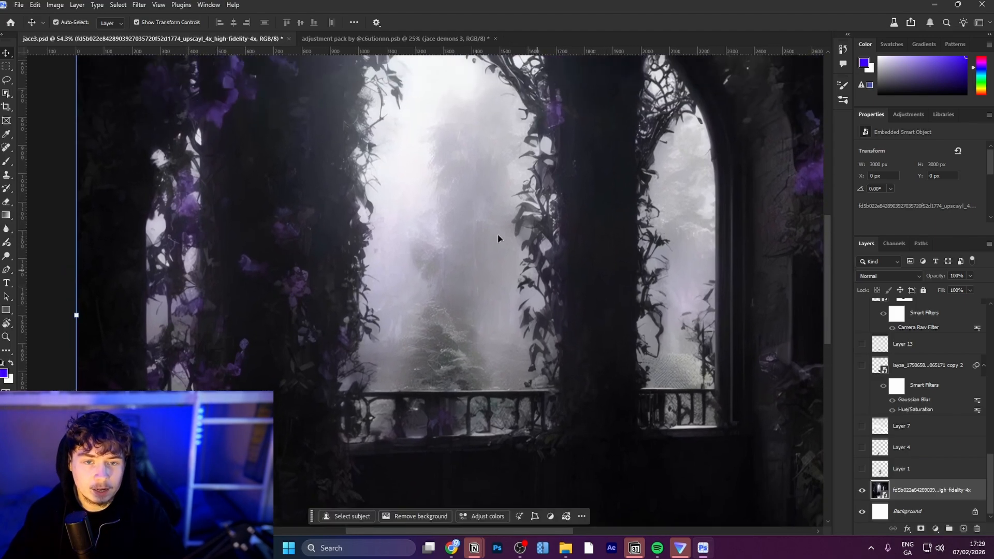
{"action": "left_click_drag", "start_coordinate": [558, 367], "coordinate": [458, 310]}
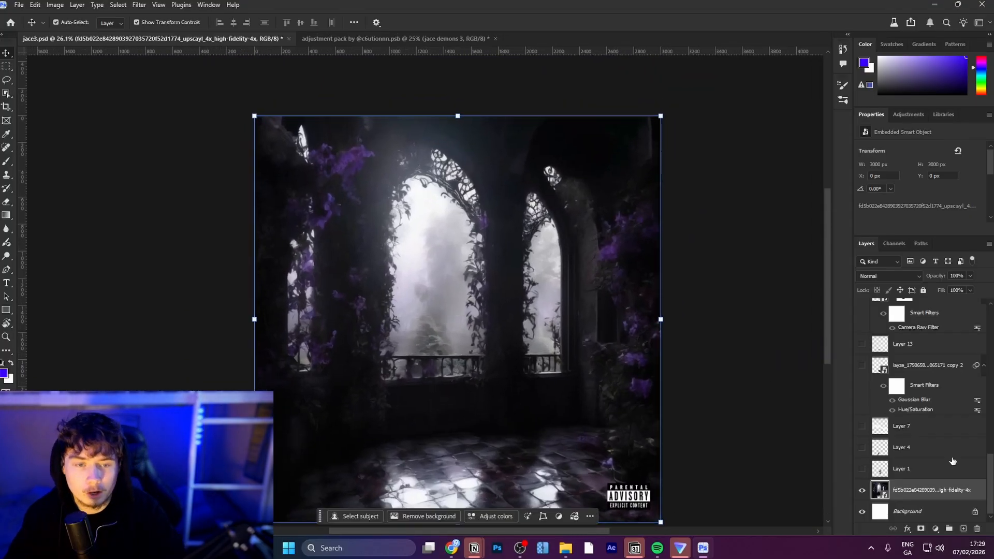
Step: Show the cut-out man's layer with its existing Camera Raw smart filter turned off, and inspect his face and shirt
{"action": "scroll", "coordinate": [927, 466], "scroll_direction": "up", "scroll_amount": 5}
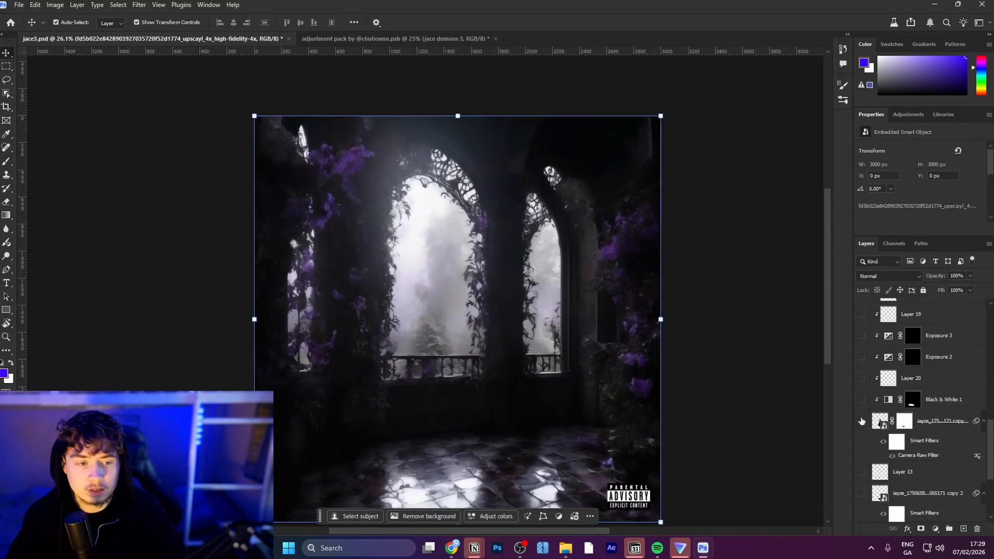
{"action": "left_click", "coordinate": [862, 421]}
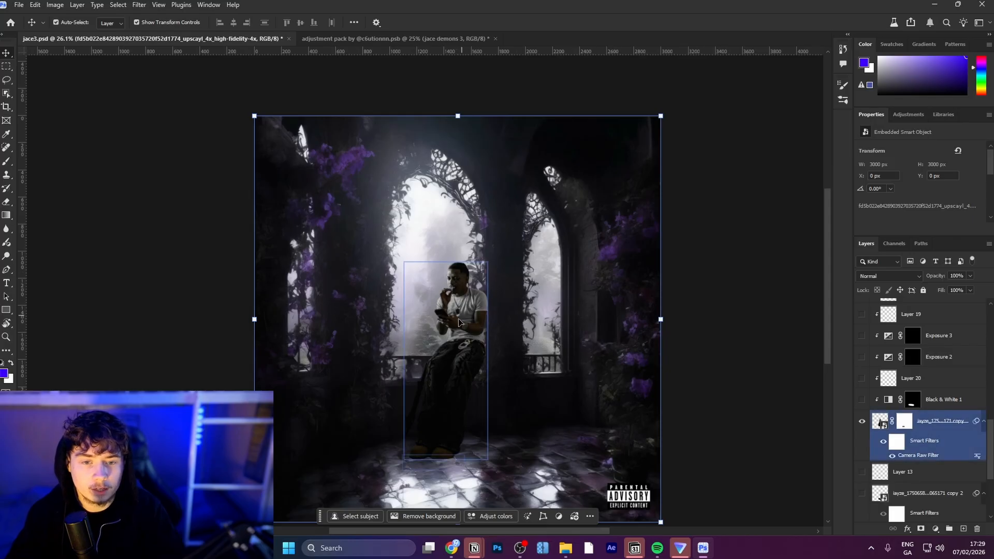
{"action": "left_click_drag", "start_coordinate": [457, 324], "coordinate": [464, 325]}
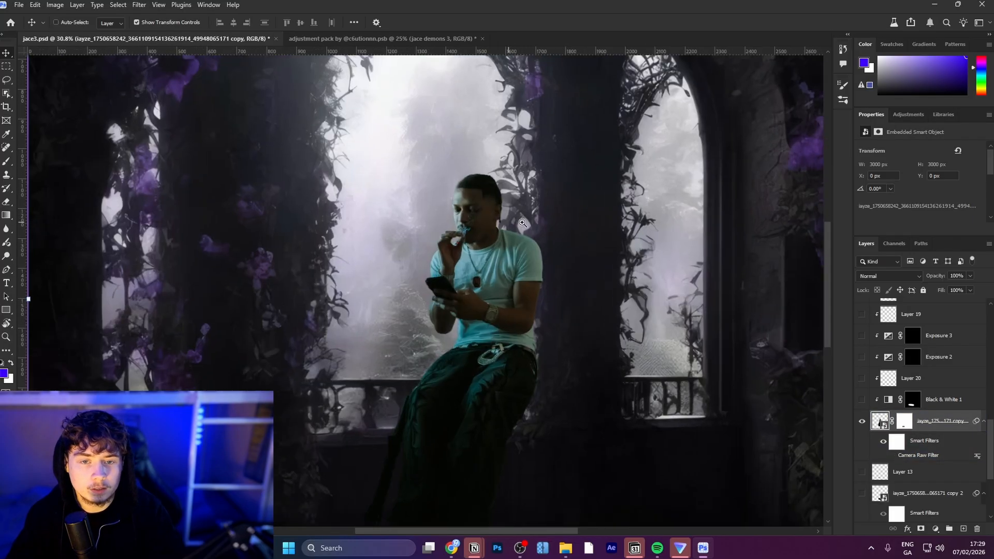
{"action": "scroll", "coordinate": [522, 223], "scroll_direction": "up", "scroll_amount": 10}
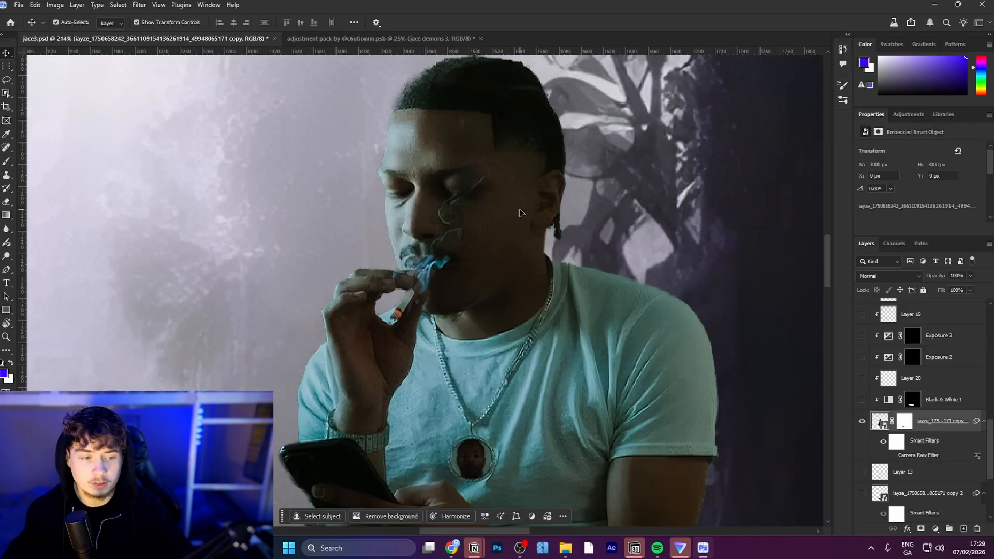
{"action": "scroll", "coordinate": [433, 234], "scroll_direction": "down", "scroll_amount": 8}
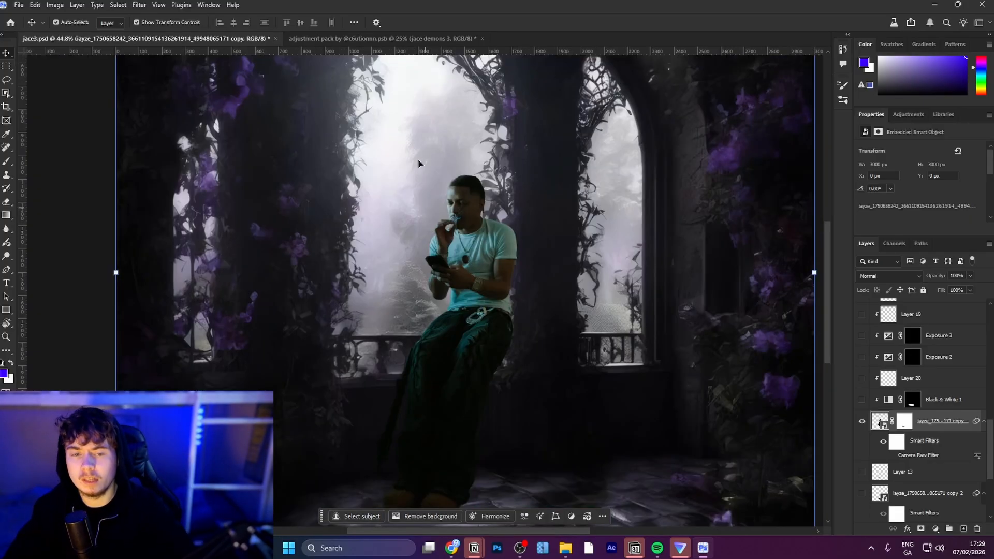
Step: Open the Camera Raw Filter for the man's layer and raise the Effects settings to bring out his detail and contrast
{"action": "left_click", "coordinate": [138, 4]}
{"action": "left_click", "coordinate": [166, 99]}
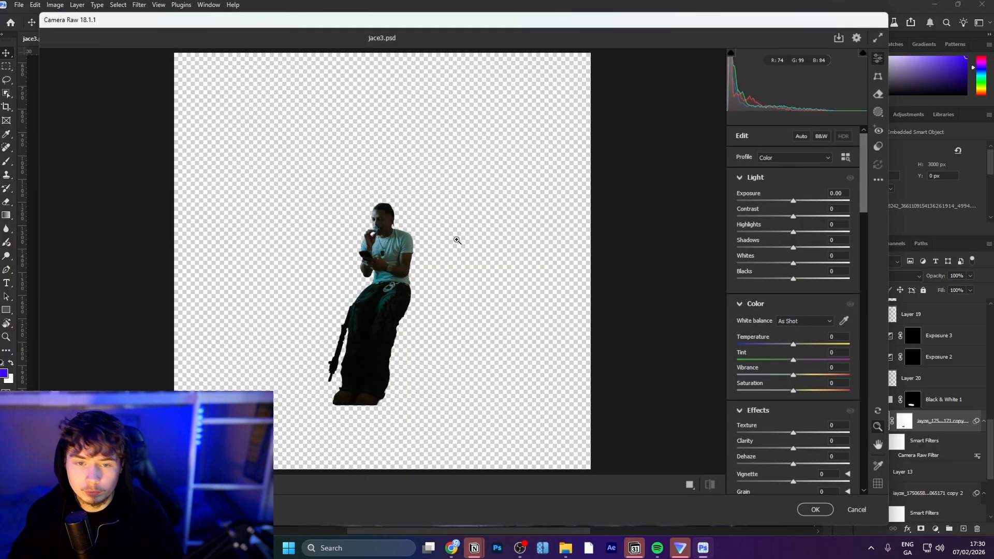
{"action": "key", "text": "ctrl+plus"}
{"action": "scroll", "coordinate": [793, 311], "scroll_direction": "down", "scroll_amount": 3}
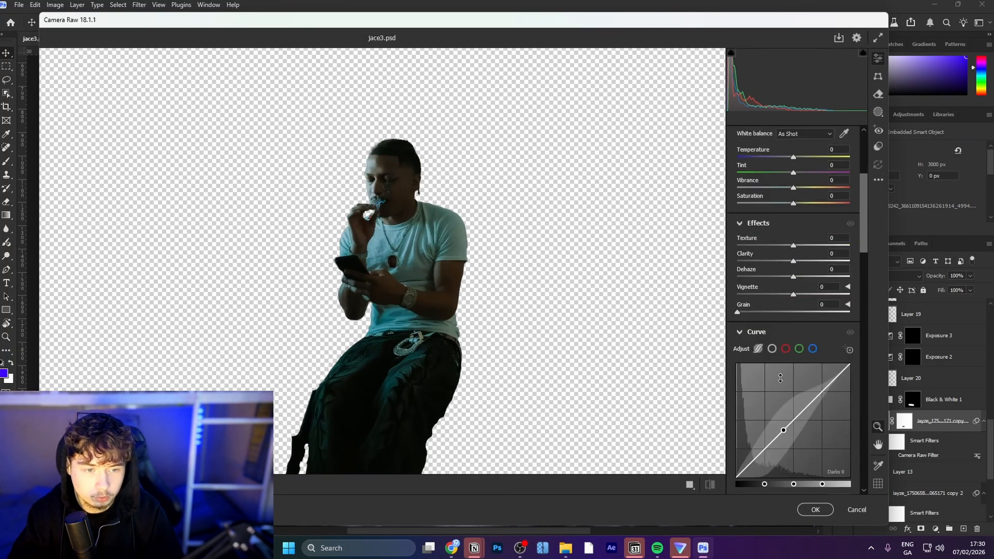
{"action": "left_click_drag", "start_coordinate": [793, 245], "coordinate": [792, 269]}
{"action": "scroll", "coordinate": [798, 266], "scroll_direction": "down", "scroll_amount": 5}
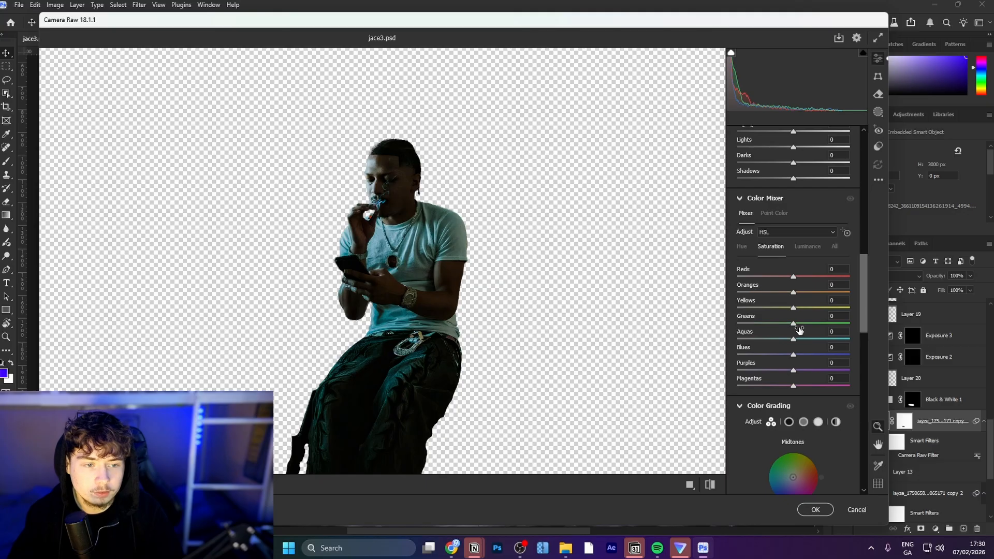
Step: Set the Greens, Aquas and Blues saturation to -100 in the Color Mixer and apply the filter to the man
{"action": "left_click_drag", "start_coordinate": [794, 324], "coordinate": [731, 327]}
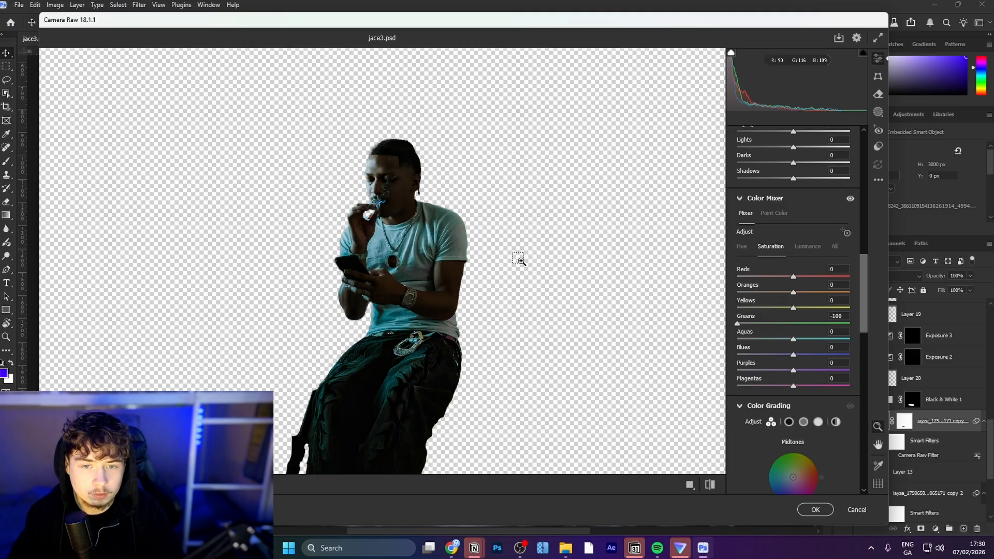
{"action": "key", "text": "ctrl+z"}
{"action": "left_click", "coordinate": [457, 239]}
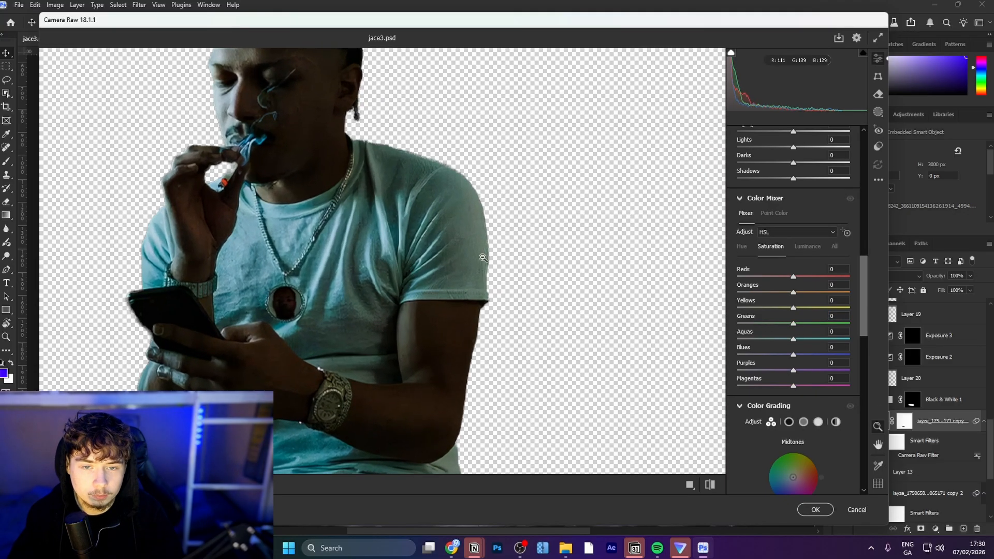
{"action": "key", "text": "ctrl+shift+z"}
{"action": "left_click_drag", "start_coordinate": [793, 340], "coordinate": [738, 339]}
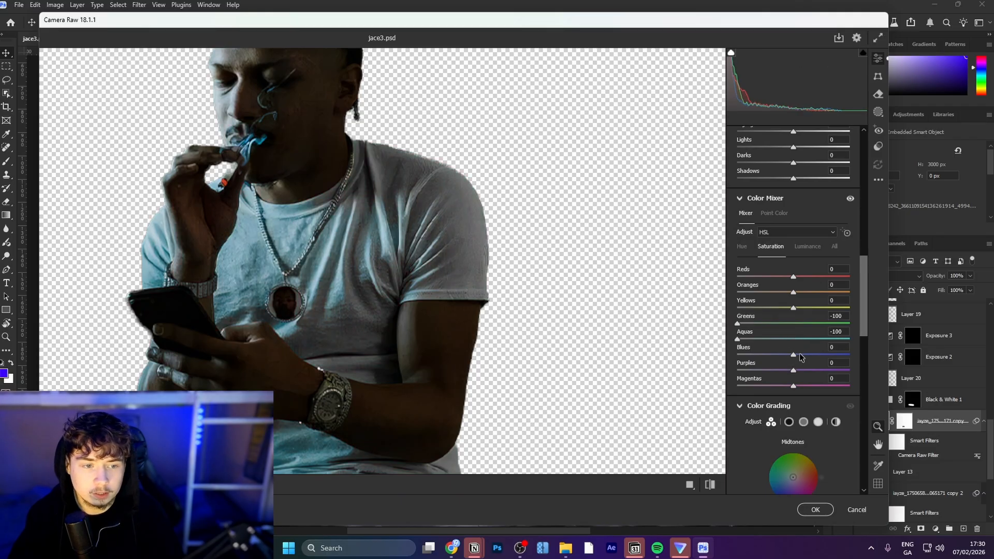
{"action": "left_click_drag", "start_coordinate": [794, 355], "coordinate": [735, 356]}
{"action": "scroll", "coordinate": [364, 245], "scroll_direction": "down", "scroll_amount": 4}
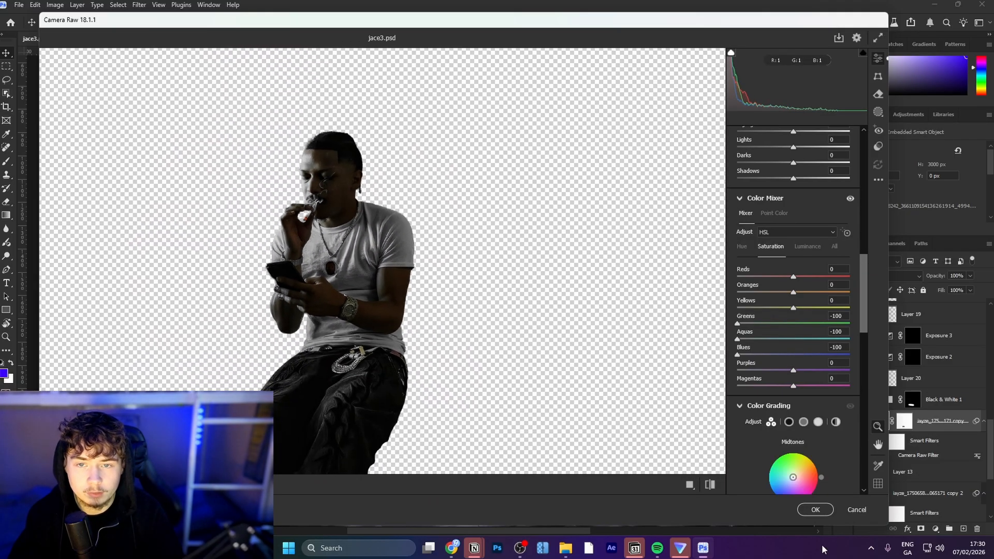
{"action": "left_click", "coordinate": [816, 510]}
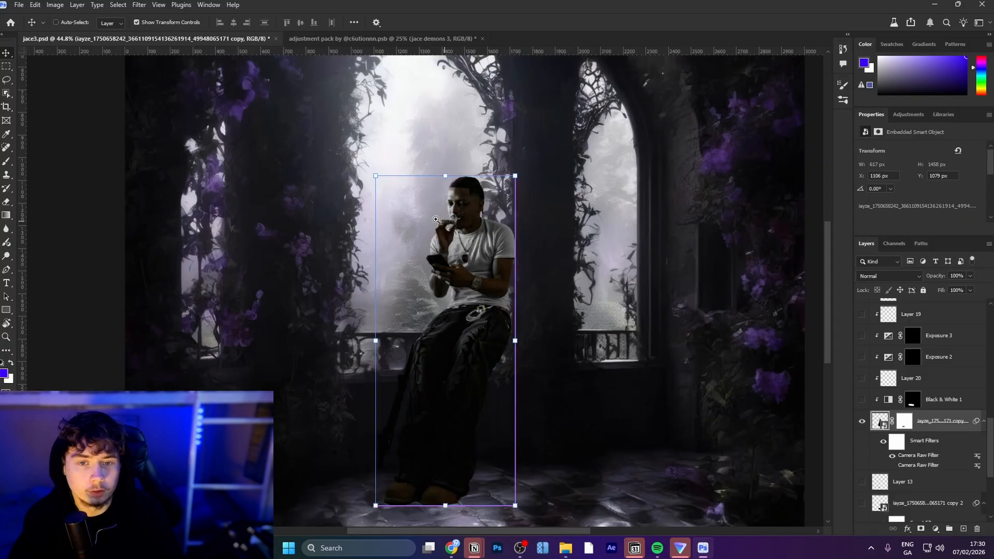
Step: Compare the man with and without the Camera Raw correction, close up and within the full cover, keeping the correction
{"action": "left_click_drag", "start_coordinate": [436, 219], "coordinate": [426, 221]}
{"action": "left_click_drag", "start_coordinate": [480, 241], "coordinate": [477, 219]}
{"action": "left_click_drag", "start_coordinate": [454, 218], "coordinate": [493, 204]}
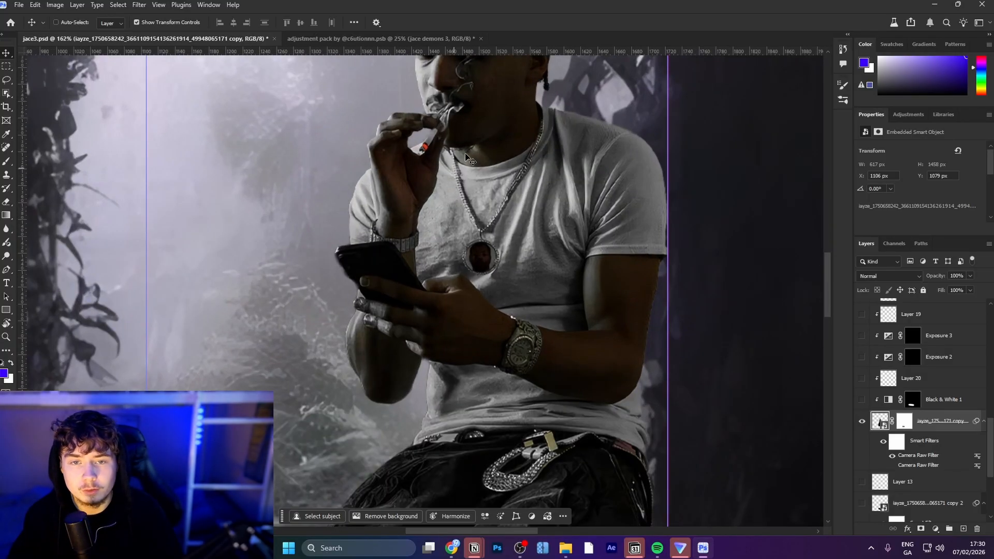
{"action": "scroll", "coordinate": [465, 157], "scroll_direction": "down", "scroll_amount": 8}
{"action": "key", "text": "ctrl+z"}
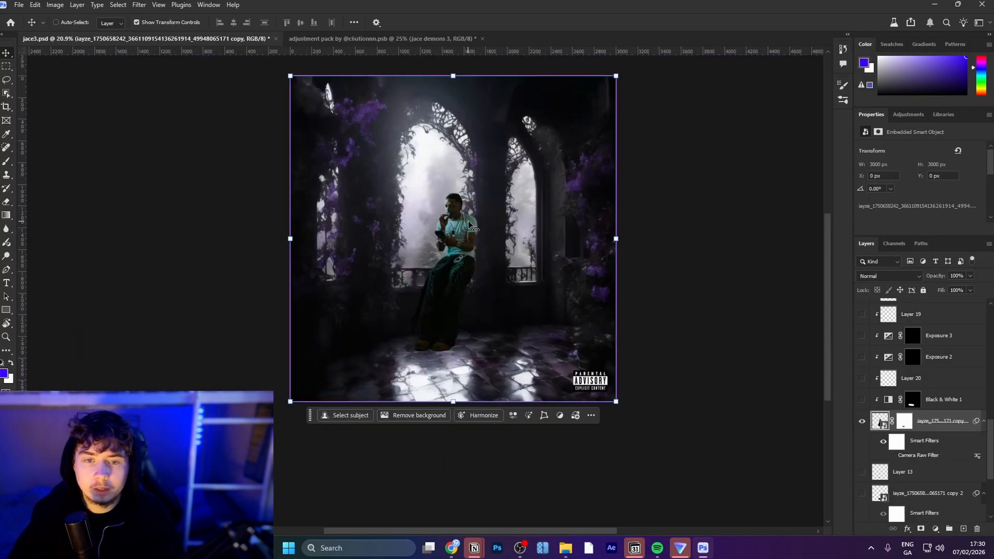
{"action": "key", "text": "ctrl+shift+z"}
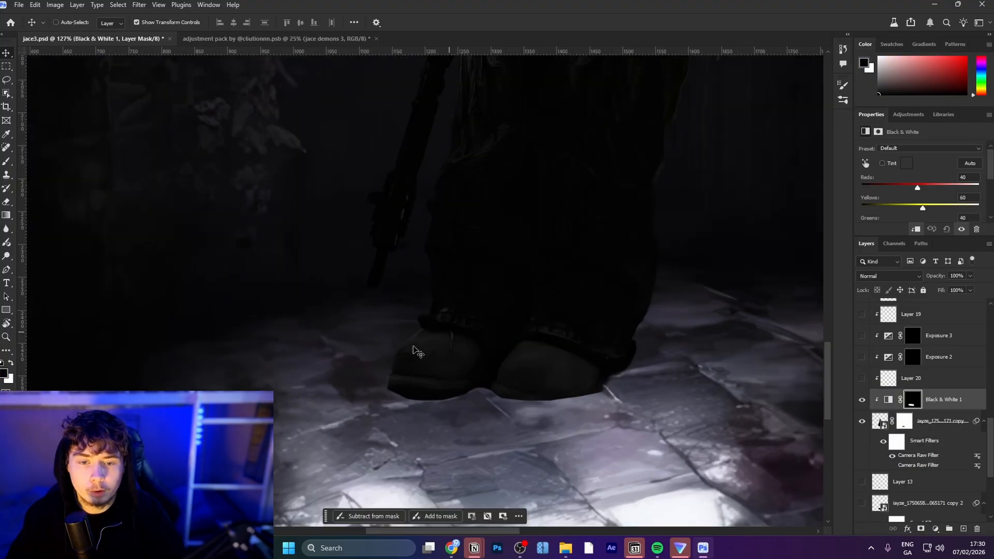
Step: Compare the shoes with the Black & White 1 adjustment layer hidden and shown, leaving it visible
{"action": "left_click", "coordinate": [872, 402]}
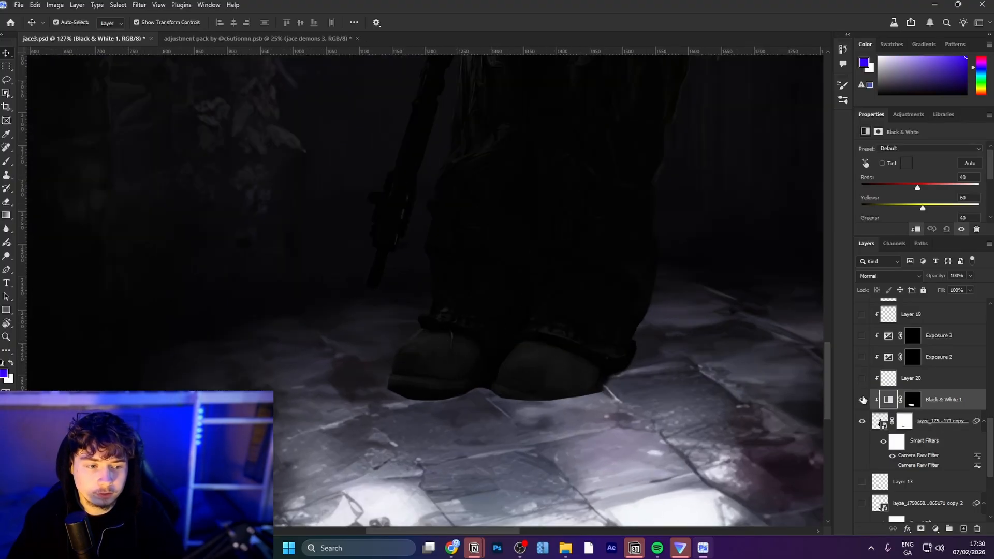
{"action": "left_click", "coordinate": [863, 400]}
{"action": "left_click", "coordinate": [863, 401]}
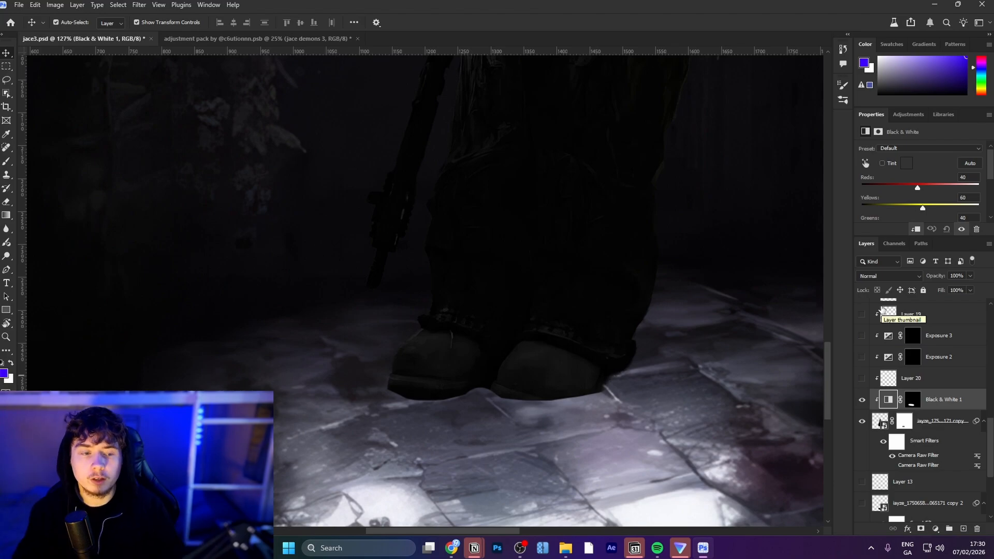
{"action": "left_click", "coordinate": [863, 400]}
{"action": "left_click", "coordinate": [863, 400]}
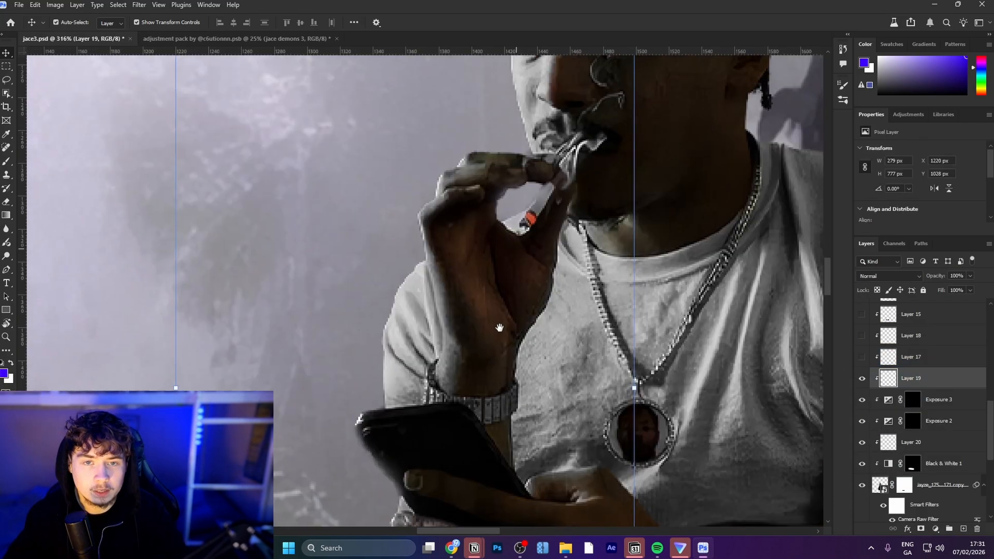
Step: Show Layer 17, the red cigarette glow on the man's hand, and inspect it up close
{"action": "scroll", "coordinate": [443, 232], "scroll_direction": "up", "scroll_amount": 3}
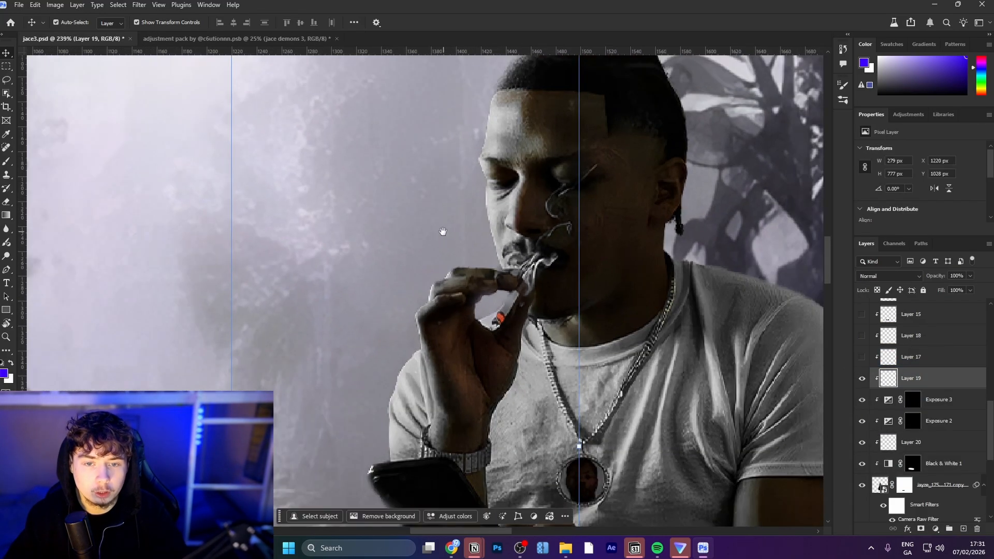
{"action": "left_click_drag", "start_coordinate": [442, 232], "coordinate": [487, 304]}
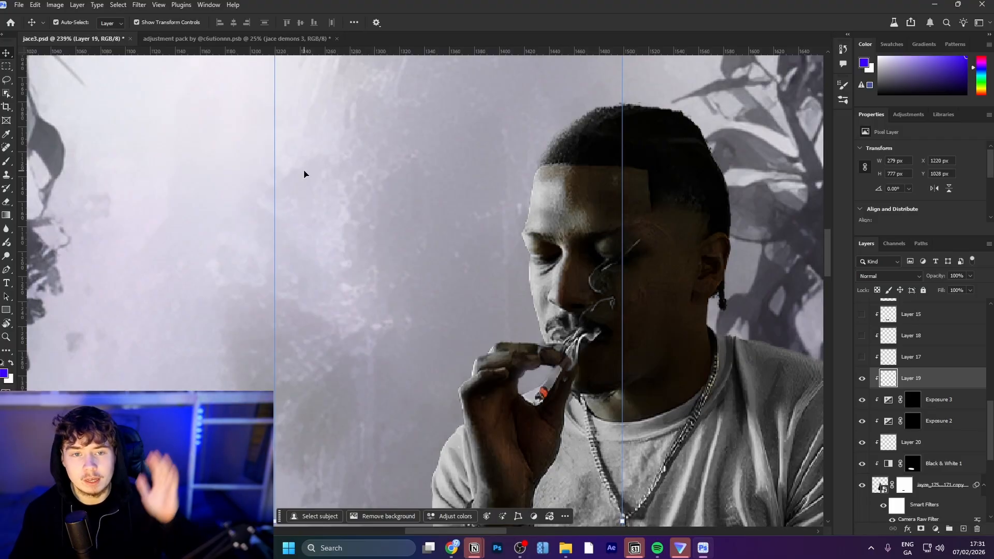
{"action": "left_click", "coordinate": [862, 357]}
{"action": "left_click_drag", "start_coordinate": [632, 315], "coordinate": [560, 356]}
{"action": "left_click_drag", "start_coordinate": [546, 407], "coordinate": [556, 317]}
{"action": "left_click_drag", "start_coordinate": [480, 270], "coordinate": [514, 262]}
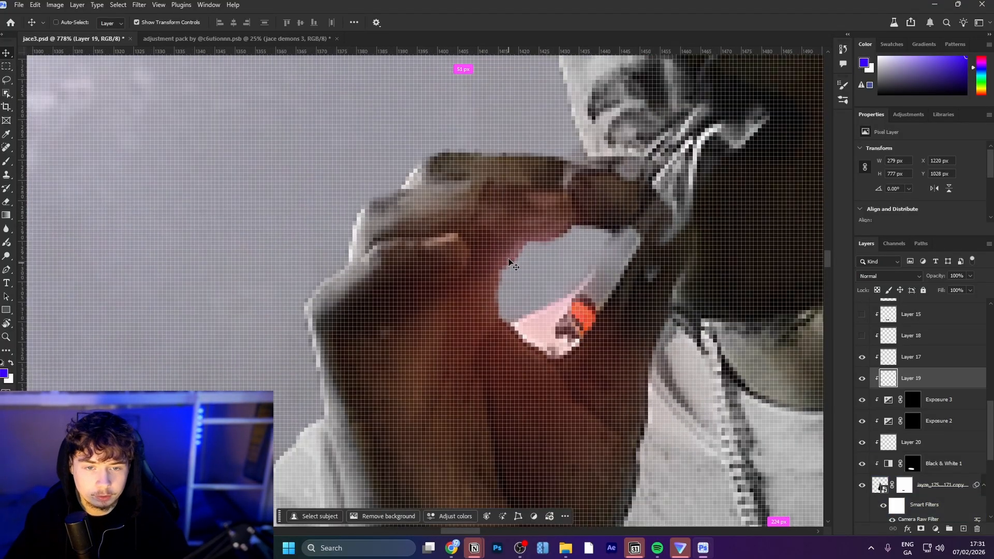
{"action": "left_click_drag", "start_coordinate": [579, 361], "coordinate": [539, 357]}
{"action": "left_click_drag", "start_coordinate": [611, 347], "coordinate": [585, 342]}
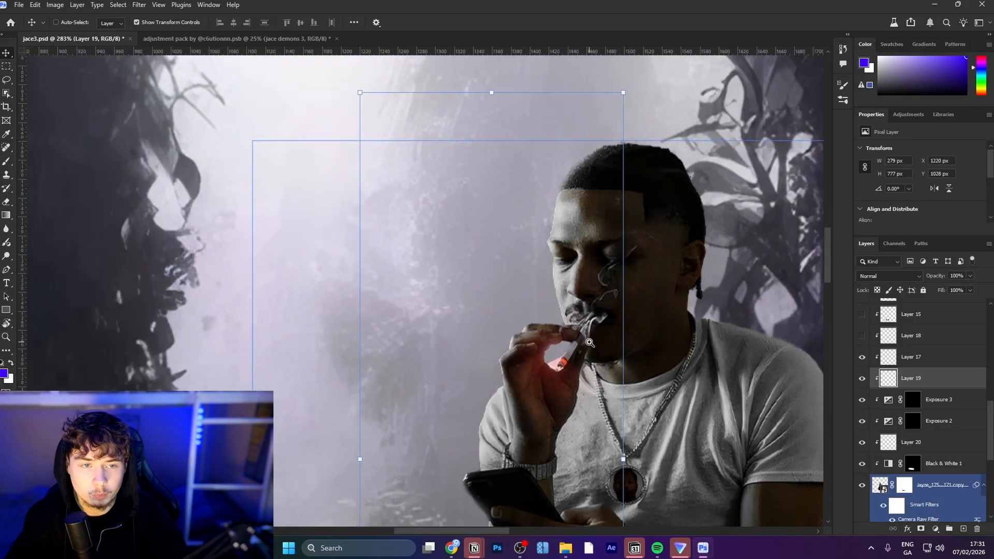
Step: Show Layer 18 and the layers above it up to Layer 12, and inspect the floor around the man's feet
{"action": "left_click", "coordinate": [863, 336]}
{"action": "left_click_drag", "start_coordinate": [614, 492], "coordinate": [570, 397]}
{"action": "left_click_drag", "start_coordinate": [570, 397], "coordinate": [596, 396]}
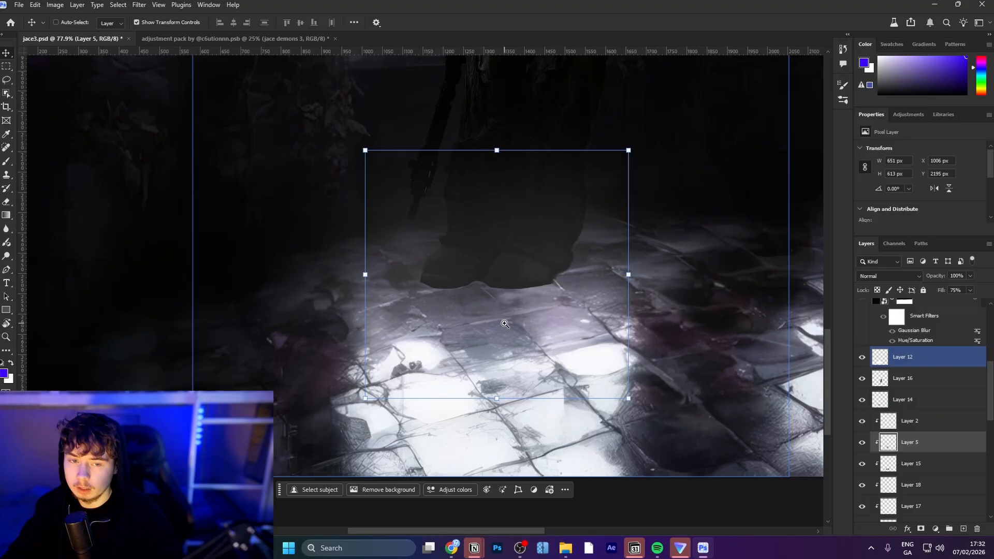
{"action": "left_click_drag", "start_coordinate": [504, 324], "coordinate": [513, 322]}
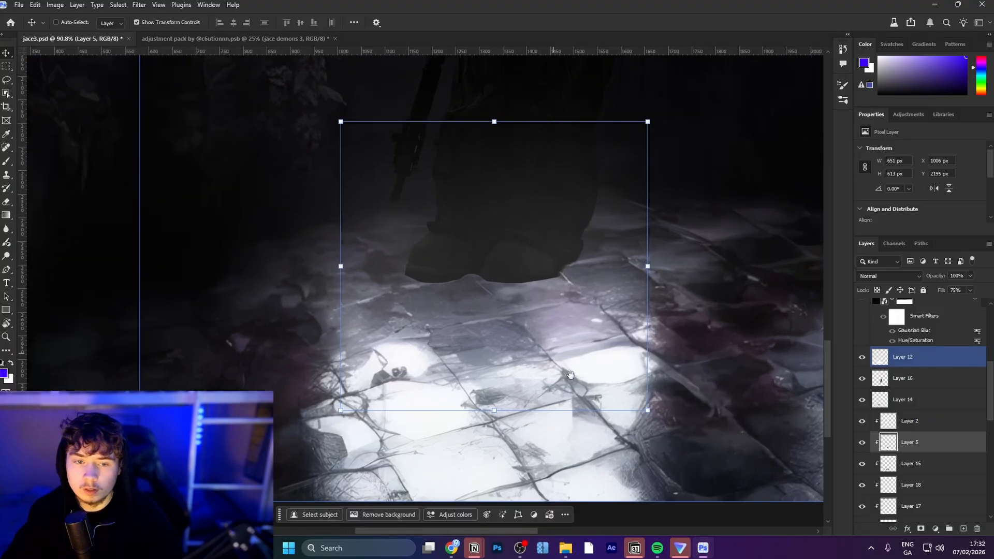
{"action": "mouse_move", "coordinate": [563, 279]}
{"action": "left_mouse_down"}
{"action": "mouse_move", "coordinate": [551, 237]}
{"action": "mouse_move", "coordinate": [555, 278]}
{"action": "left_mouse_up"}
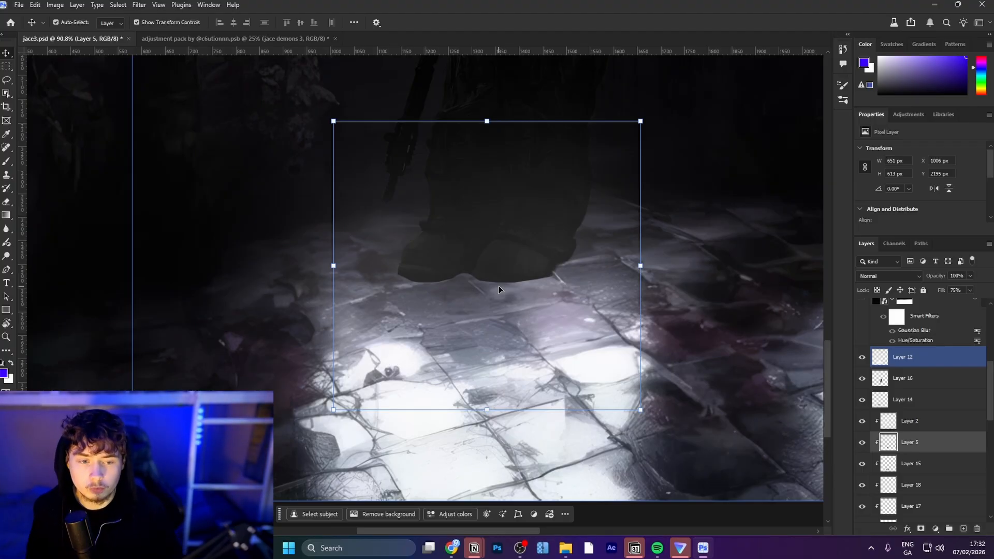
Step: Show smoke layer 18 and disable its layer mask, comparing the smoke over the floor with its smart filters off and on
{"action": "scroll", "coordinate": [863, 353], "scroll_direction": "up", "scroll_amount": 3}
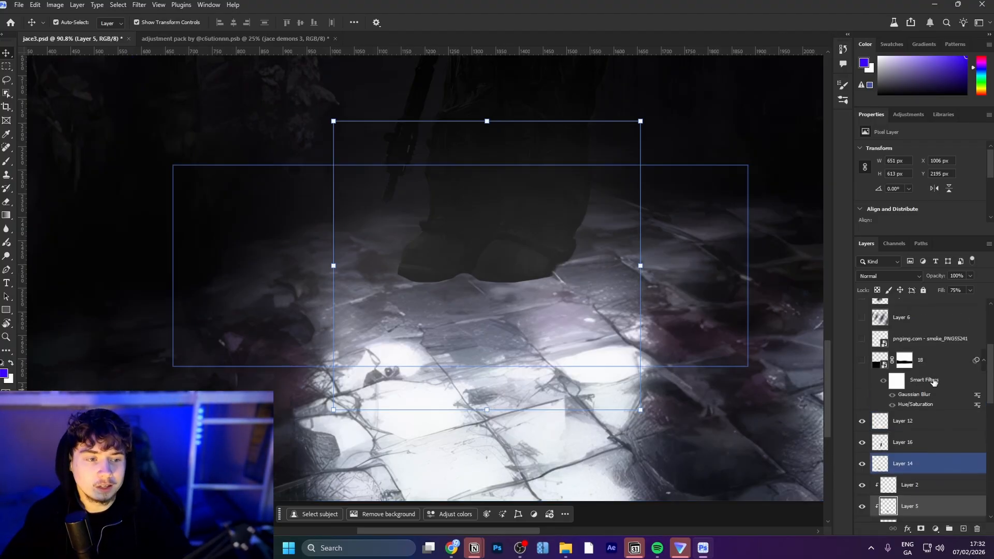
{"action": "left_click", "coordinate": [862, 363]}
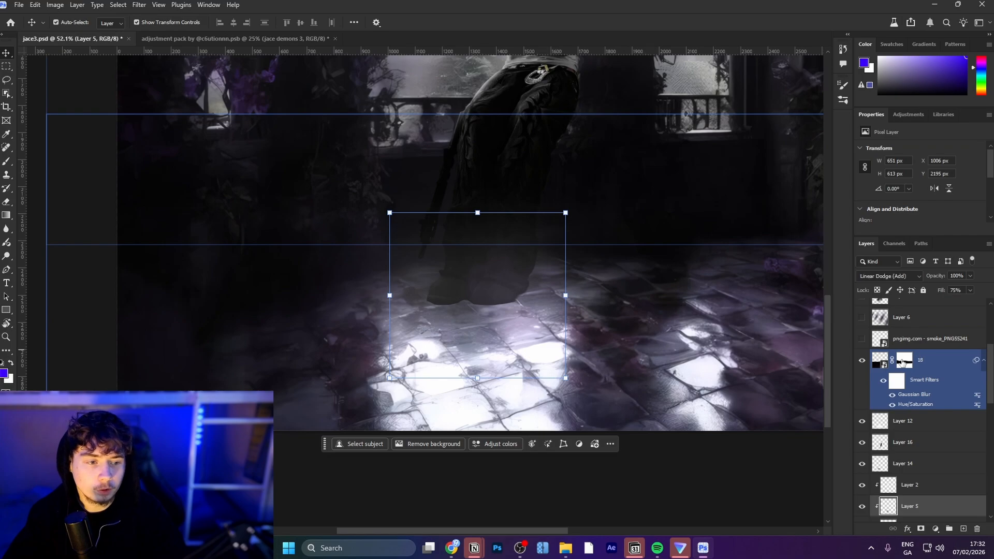
{"action": "right_click", "coordinate": [904, 362]}
{"action": "left_click", "coordinate": [922, 368]}
{"action": "left_click_drag", "start_coordinate": [643, 281], "coordinate": [619, 285]}
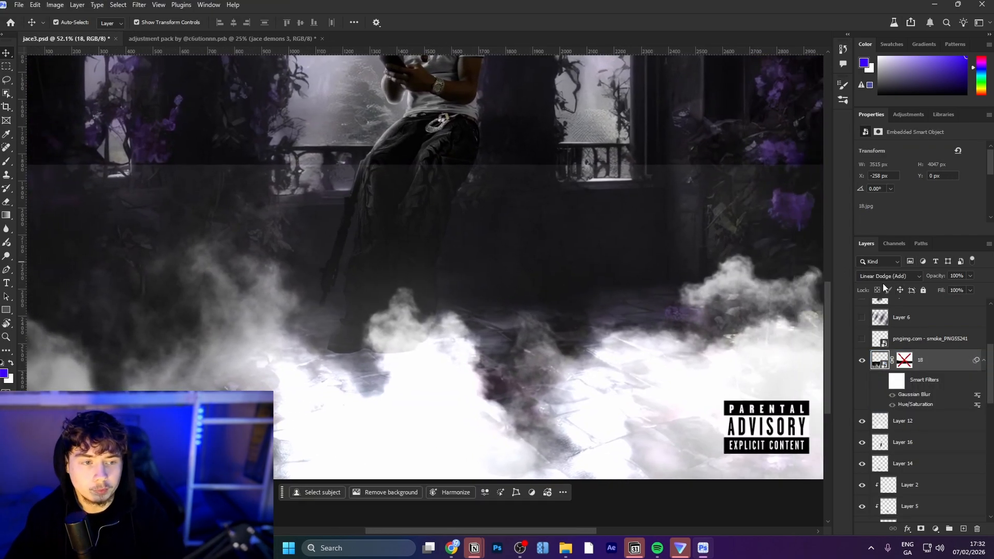
Step: Inspect the Hue/Saturation smart filter settings of smoke layer 18 and discard any change
{"action": "double_click", "coordinate": [910, 395]}
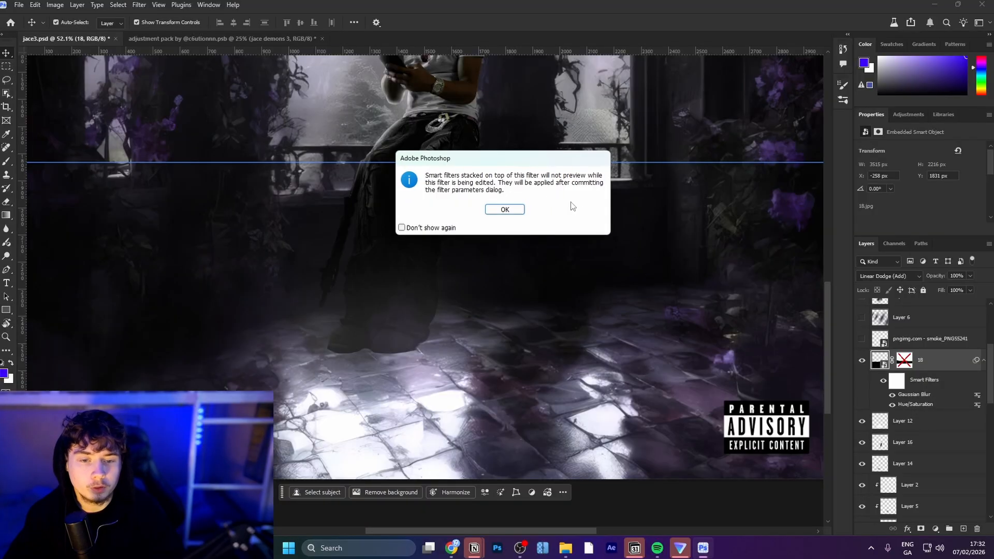
{"action": "left_click", "coordinate": [505, 210]}
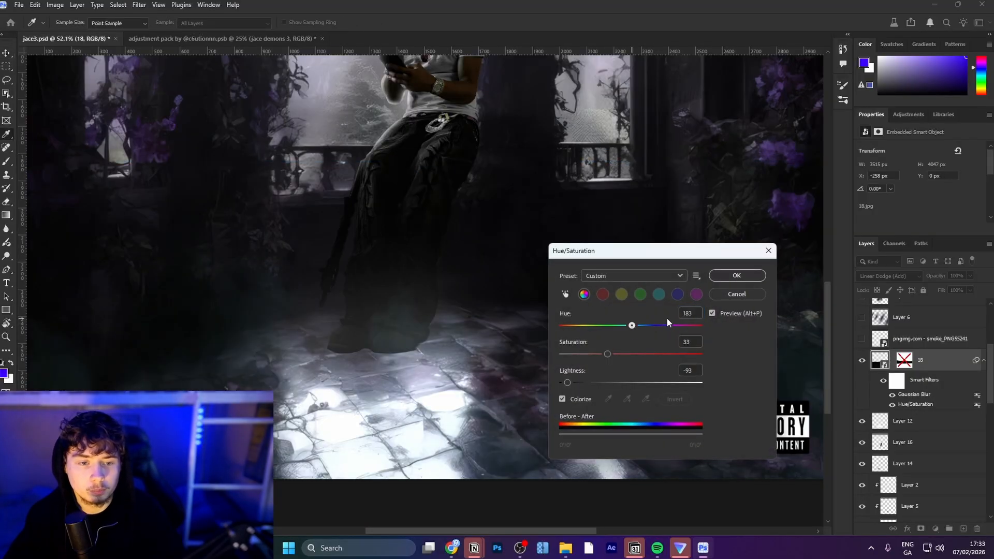
{"action": "left_click", "coordinate": [726, 293]}
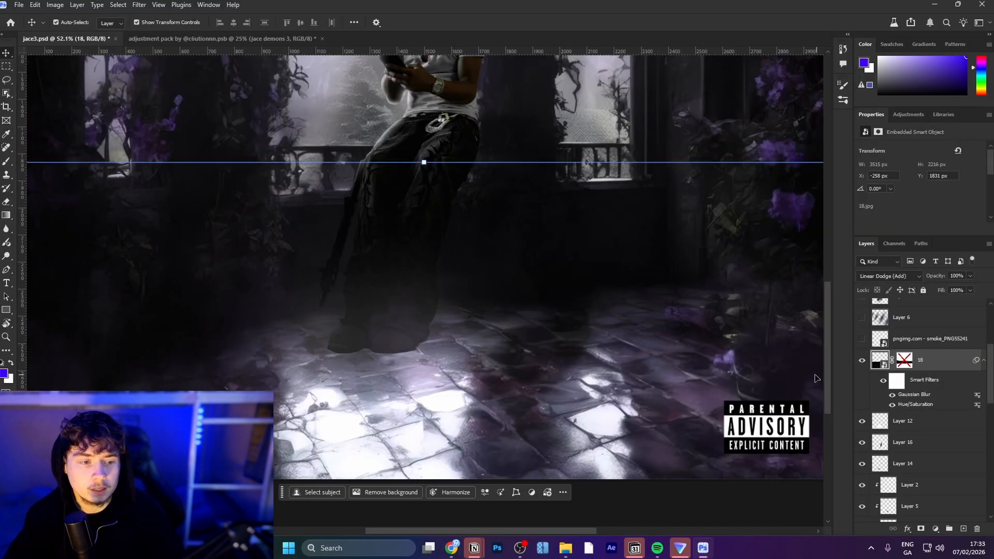
Step: Show the smoke_PNG55241 layer and Layer 6, comparing the whole cover with Layer 6 hidden and shown
{"action": "scroll", "coordinate": [679, 268], "scroll_direction": "up", "scroll_amount": 5}
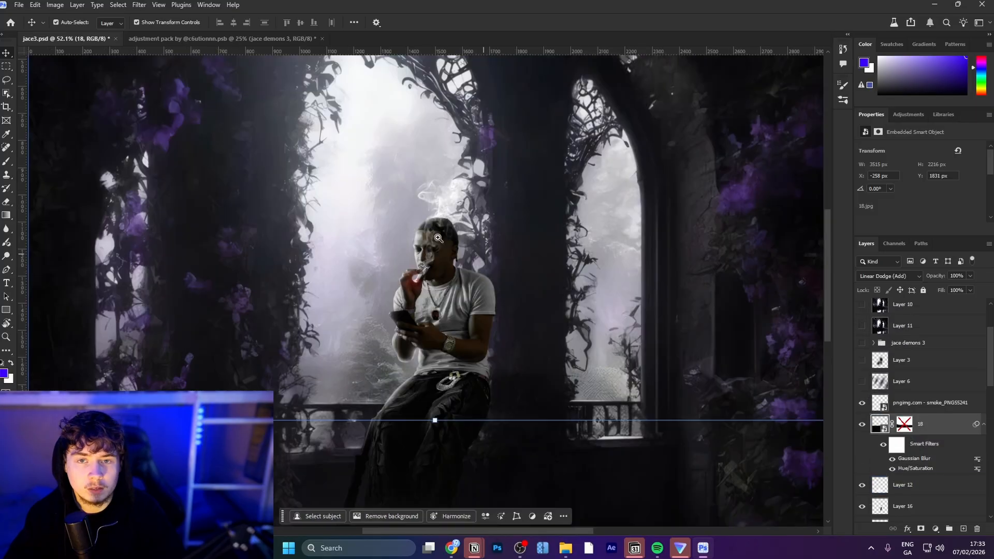
{"action": "left_click_drag", "start_coordinate": [439, 238], "coordinate": [467, 238]}
{"action": "left_click", "coordinate": [863, 382]}
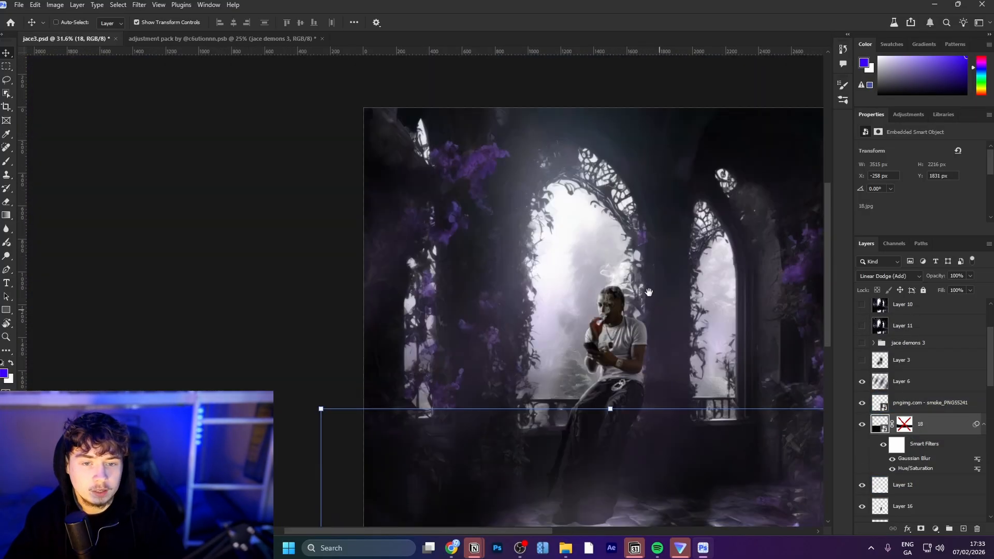
{"action": "left_click_drag", "start_coordinate": [649, 293], "coordinate": [541, 259]}
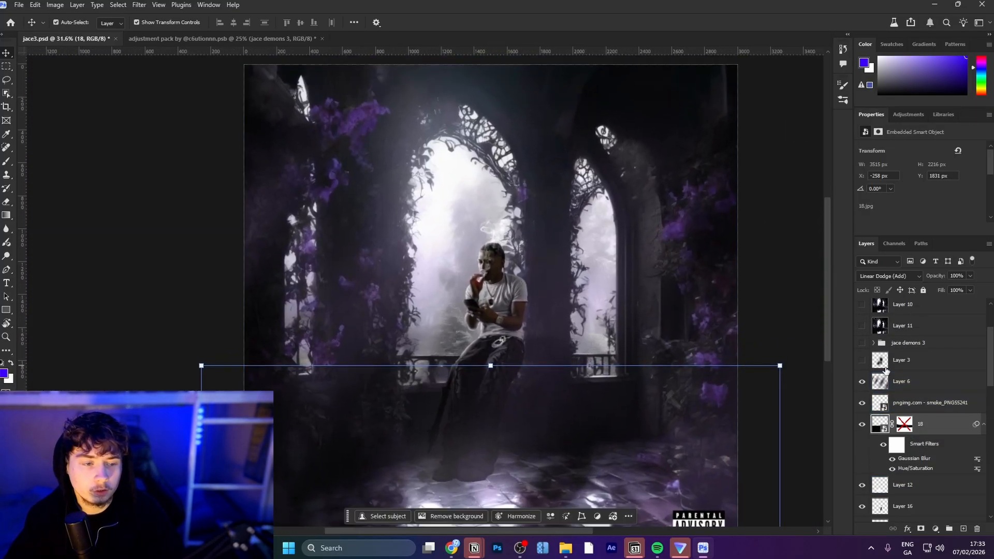
{"action": "left_click", "coordinate": [862, 382]}
{"action": "left_click", "coordinate": [862, 382]}
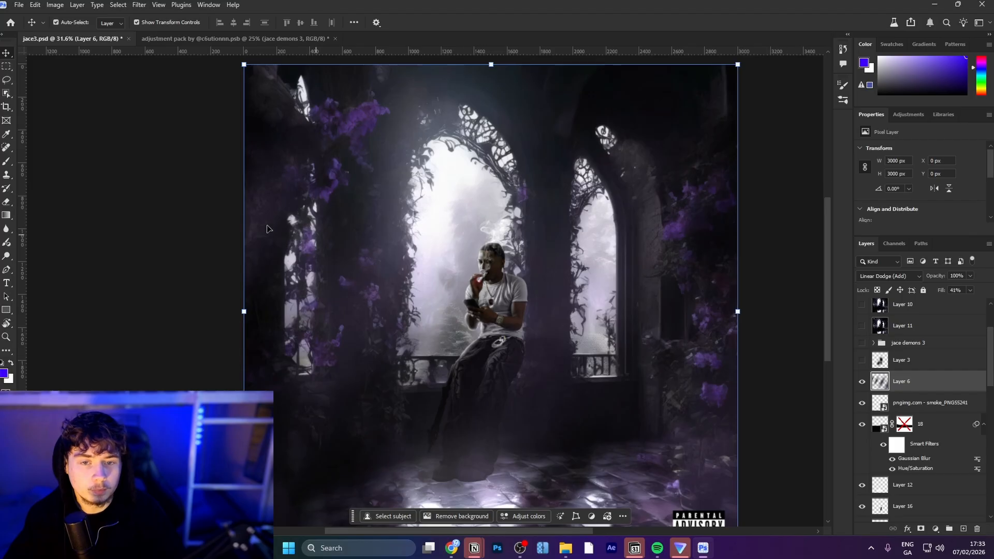
Step: Shape the brush tip into a narrow ellipse angled at 67° and enlarge it to 2551 px
{"action": "key", "text": "b"}
{"action": "left_click", "coordinate": [61, 25]}
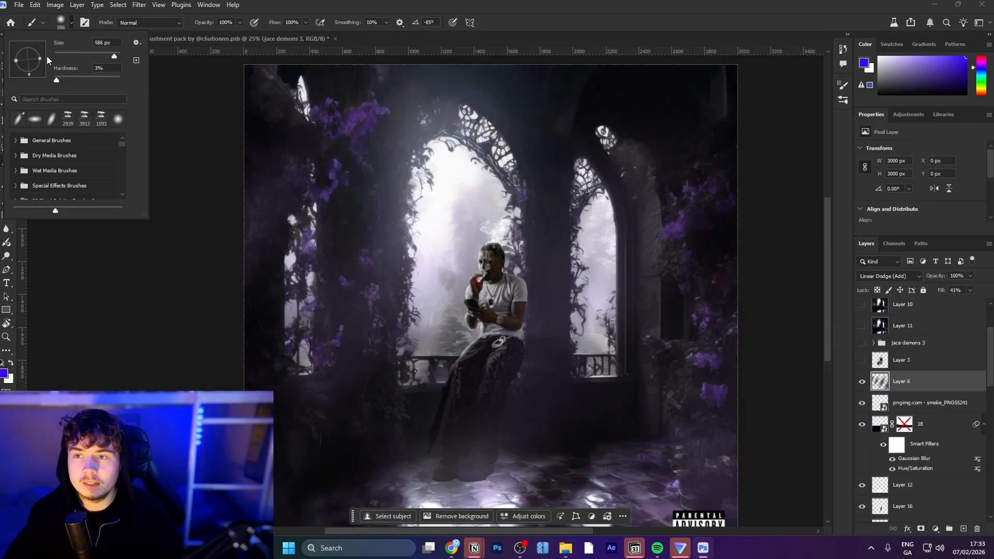
{"action": "left_click_drag", "start_coordinate": [41, 59], "coordinate": [33, 62]}
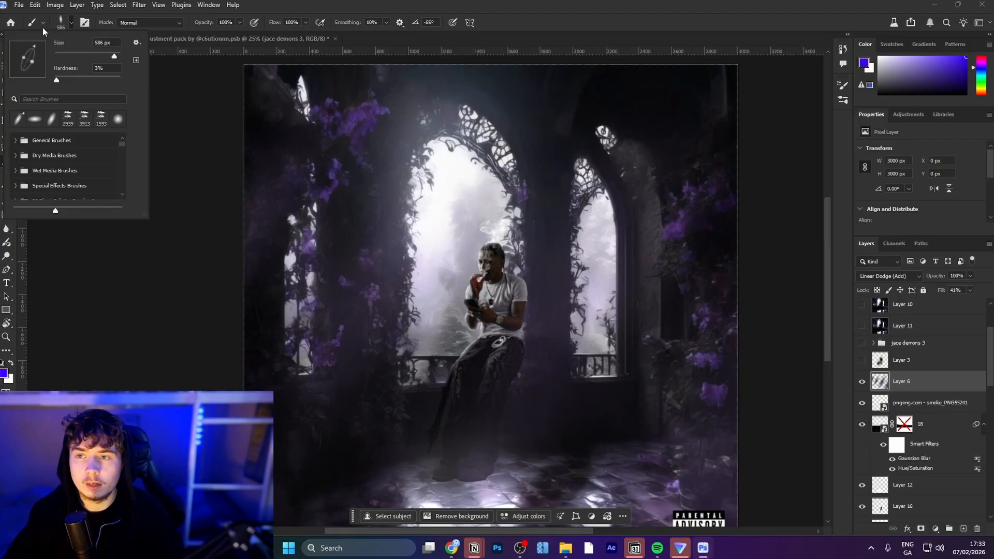
{"action": "left_click_drag", "start_coordinate": [42, 27], "coordinate": [41, 27]}
{"action": "left_click_drag", "start_coordinate": [326, 206], "coordinate": [487, 206]}
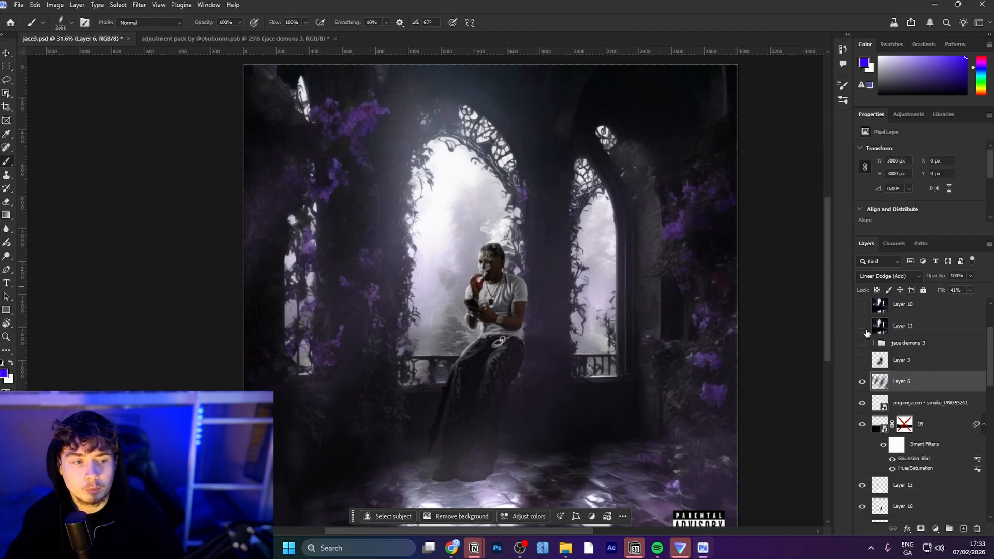
Step: Compare the man up close and in the wider scene with Layer 3 hidden and shown, leaving it visible
{"action": "left_click", "coordinate": [865, 362]}
{"action": "left_click_drag", "start_coordinate": [522, 359], "coordinate": [601, 357]}
{"action": "left_click", "coordinate": [865, 362]}
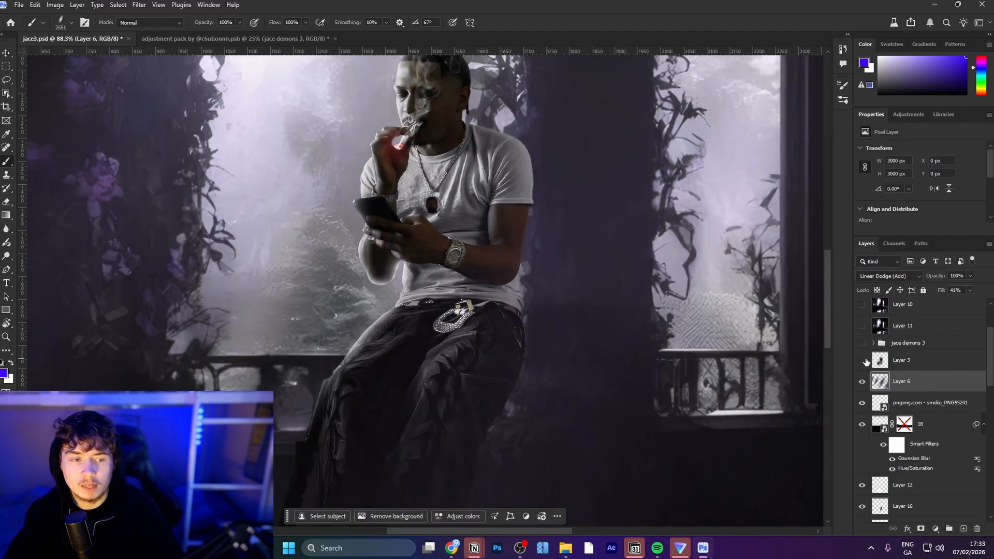
{"action": "left_click", "coordinate": [865, 362]}
{"action": "left_click_drag", "start_coordinate": [546, 278], "coordinate": [470, 253]}
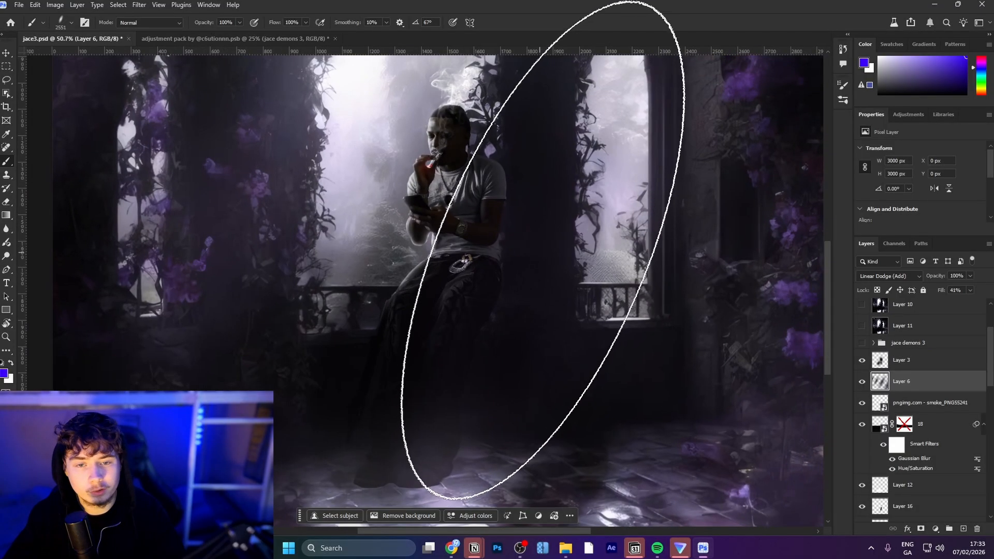
Step: Show and select the copy 2 smart object that forms the man's shadow, and inspect it on the floor around his feet
{"action": "scroll", "coordinate": [864, 355], "scroll_direction": "down", "scroll_amount": 10}
{"action": "left_click_drag", "start_coordinate": [454, 420], "coordinate": [554, 421]}
{"action": "left_click_drag", "start_coordinate": [517, 451], "coordinate": [679, 180]}
{"action": "left_click_drag", "start_coordinate": [622, 281], "coordinate": [627, 189]}
{"action": "left_click_drag", "start_coordinate": [596, 228], "coordinate": [526, 228]}
{"action": "left_click_drag", "start_coordinate": [517, 213], "coordinate": [503, 247]}
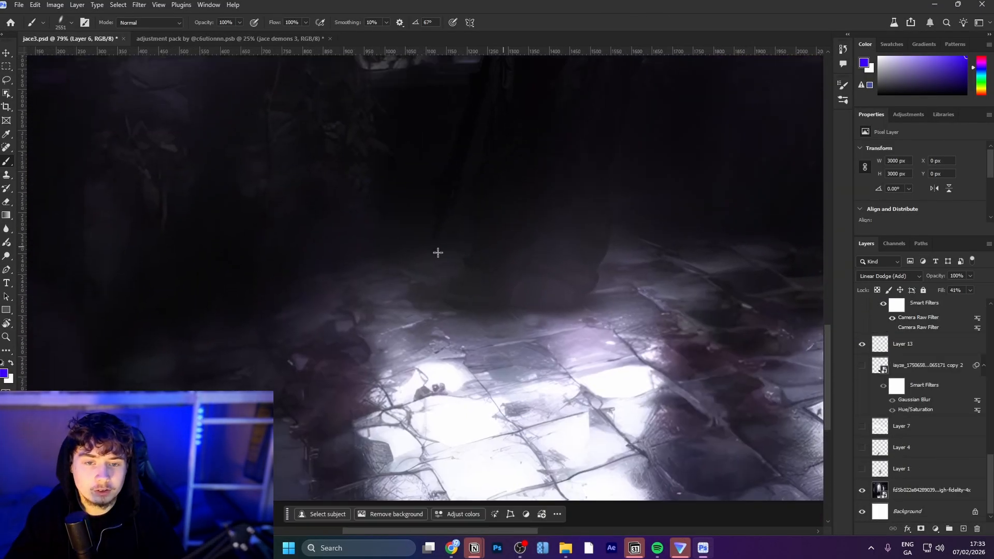
{"action": "left_click", "coordinate": [863, 366]}
{"action": "left_click_drag", "start_coordinate": [665, 311], "coordinate": [566, 284]}
{"action": "left_click", "coordinate": [895, 371]}
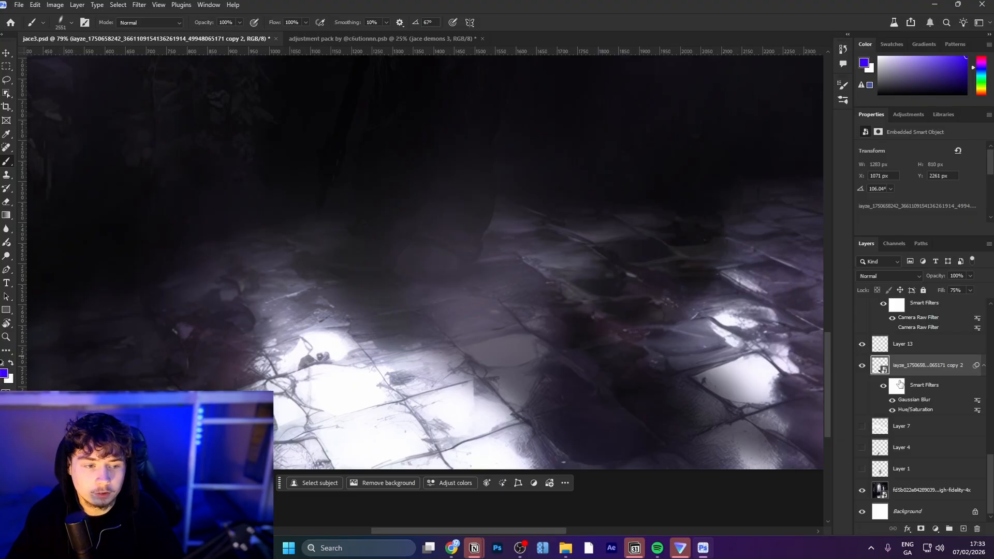
Step: Compare the man's shadow copy with its smart filters off and on, leaving them enabled
{"action": "left_click", "coordinate": [884, 390]}
{"action": "scroll", "coordinate": [580, 311], "scroll_direction": "down", "scroll_amount": 5}
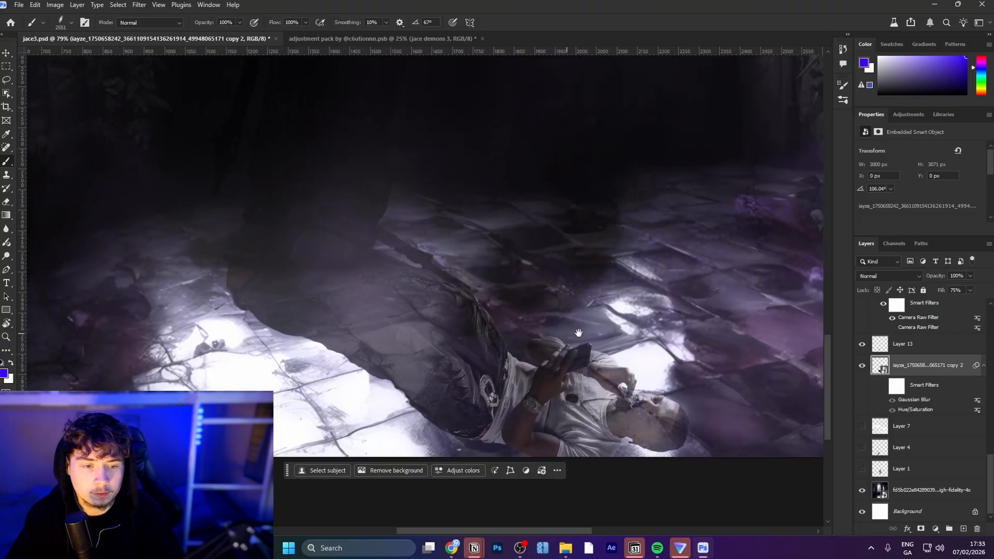
{"action": "scroll", "coordinate": [561, 325], "scroll_direction": "down", "scroll_amount": 2}
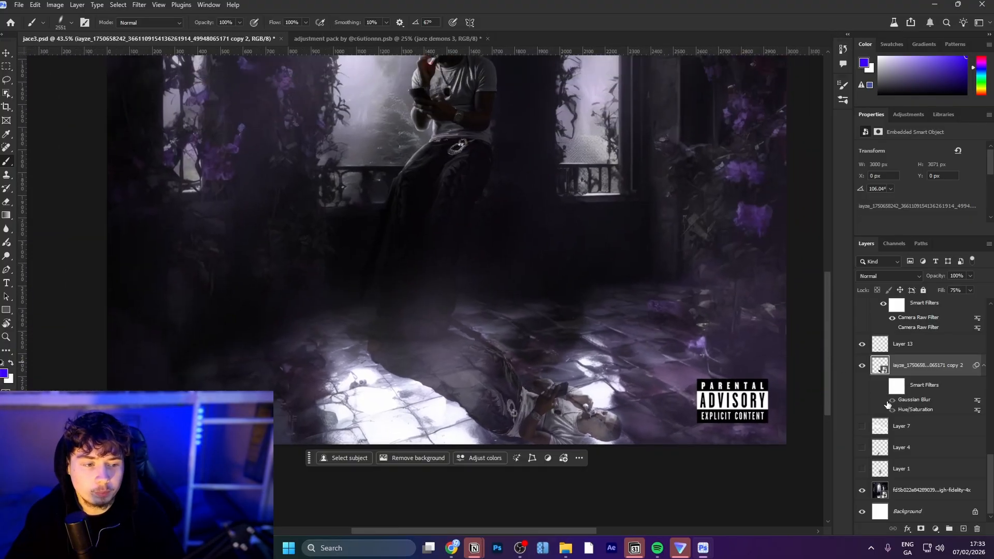
{"action": "left_click", "coordinate": [889, 402]}
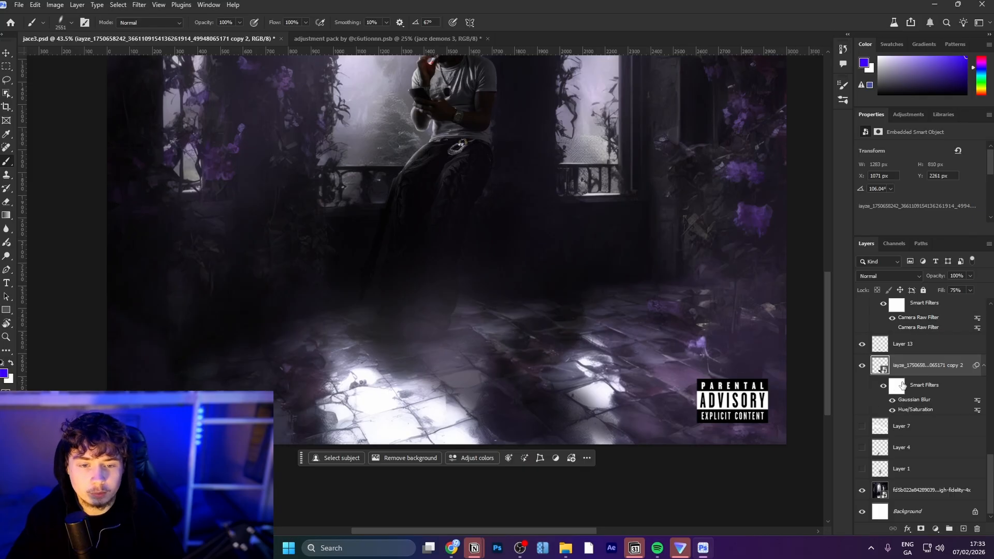
Step: Review the Hue/Saturation smart filter settings that darken the man's shadow copy, keeping them as they are
{"action": "double_click", "coordinate": [927, 413]}
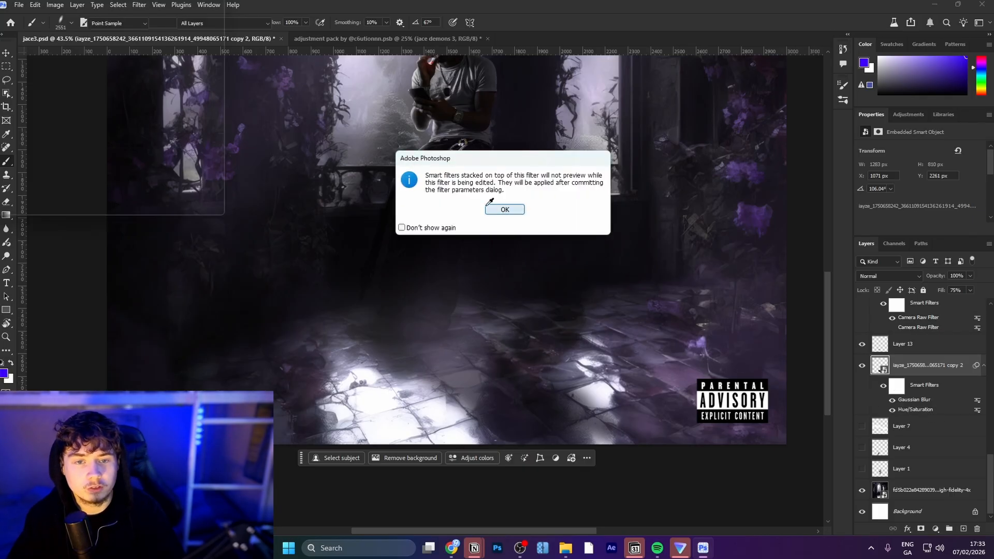
{"action": "left_click", "coordinate": [506, 210]}
{"action": "left_click_drag", "start_coordinate": [661, 253], "coordinate": [761, 247]}
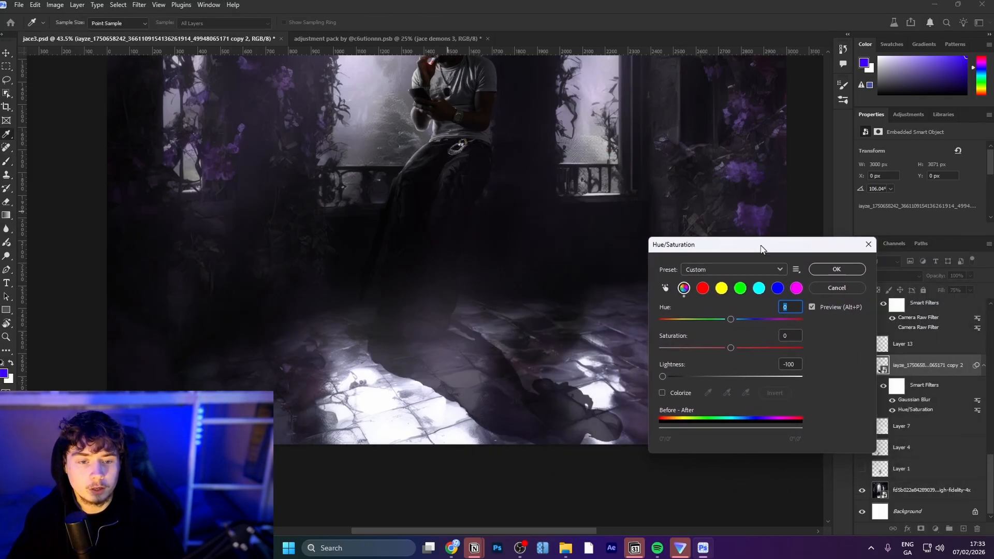
{"action": "left_click", "coordinate": [836, 269]}
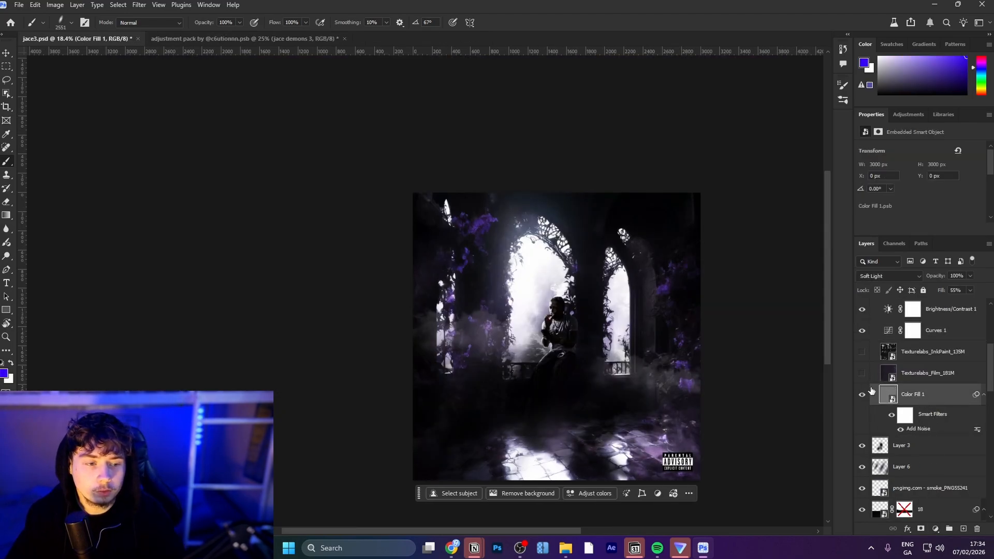
Step: Review the Add Noise filter settings on Color Fill 1 and the texture layers above it, keeping the settings as they are
{"action": "double_click", "coordinate": [915, 432]}
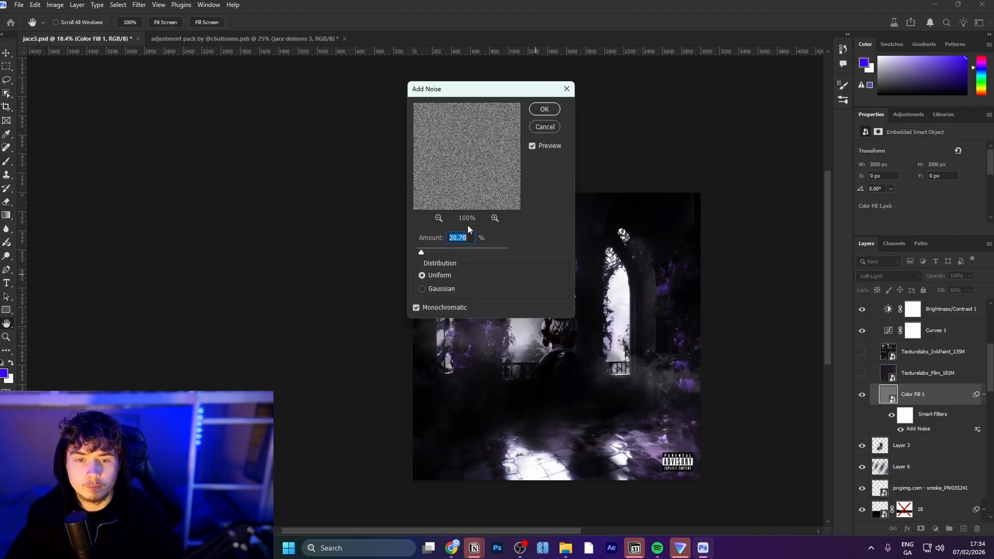
{"action": "left_click", "coordinate": [535, 127]}
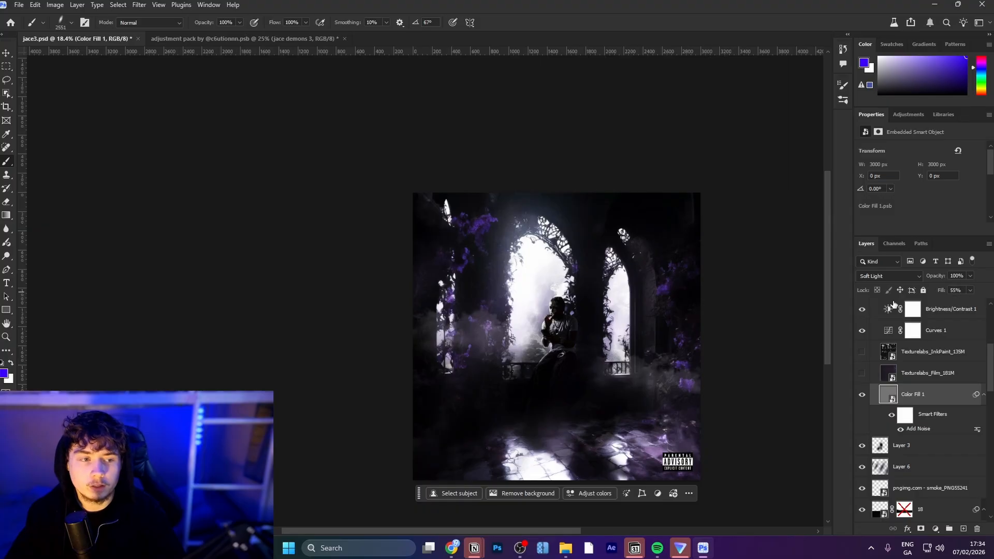
{"action": "left_click", "coordinate": [863, 351]}
{"action": "scroll", "coordinate": [872, 354], "scroll_direction": "up", "scroll_amount": 1}
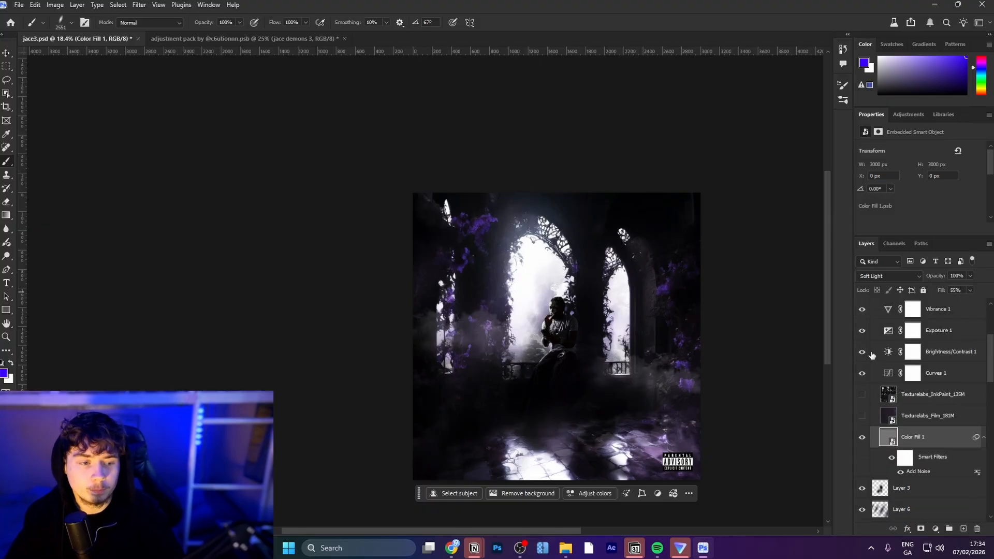
Step: Adjust Curves 1 into a stronger S-curve, lowering the shadow point to output 21 and placing the highlight point at input 192, output 215
{"action": "left_click", "coordinate": [963, 372]}
{"action": "left_click_drag", "start_coordinate": [936, 238], "coordinate": [937, 314]}
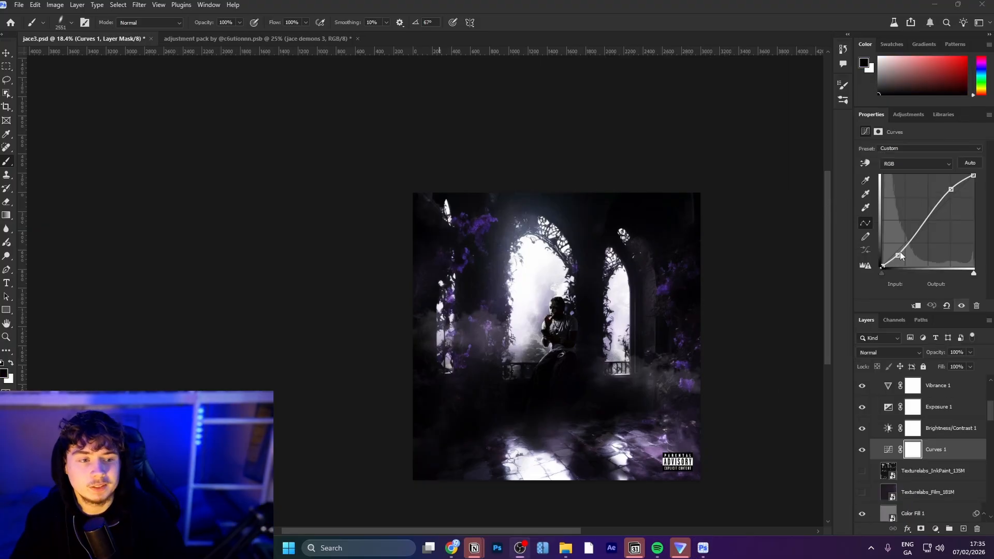
{"action": "left_click_drag", "start_coordinate": [898, 254], "coordinate": [896, 258]}
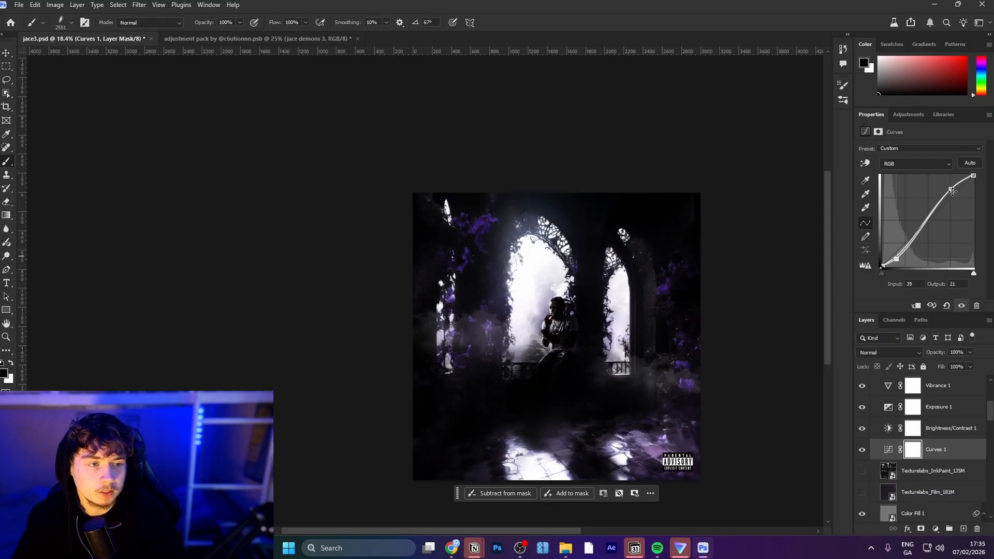
{"action": "left_click_drag", "start_coordinate": [953, 192], "coordinate": [952, 190]}
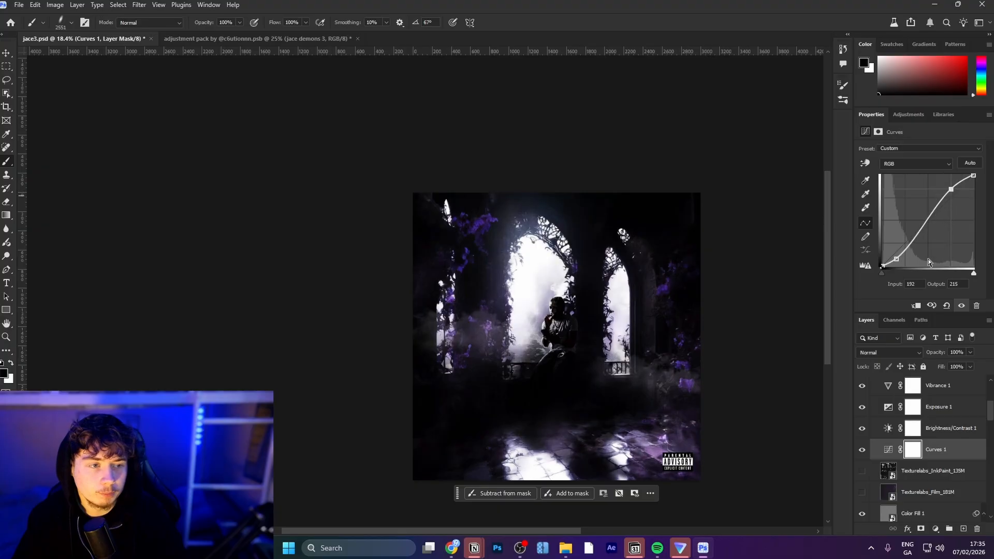
Step: Review the settings of the Brightness/Contrast 1 and Exposure 1 adjustment layers
{"action": "key", "text": "alt+bracketright"}
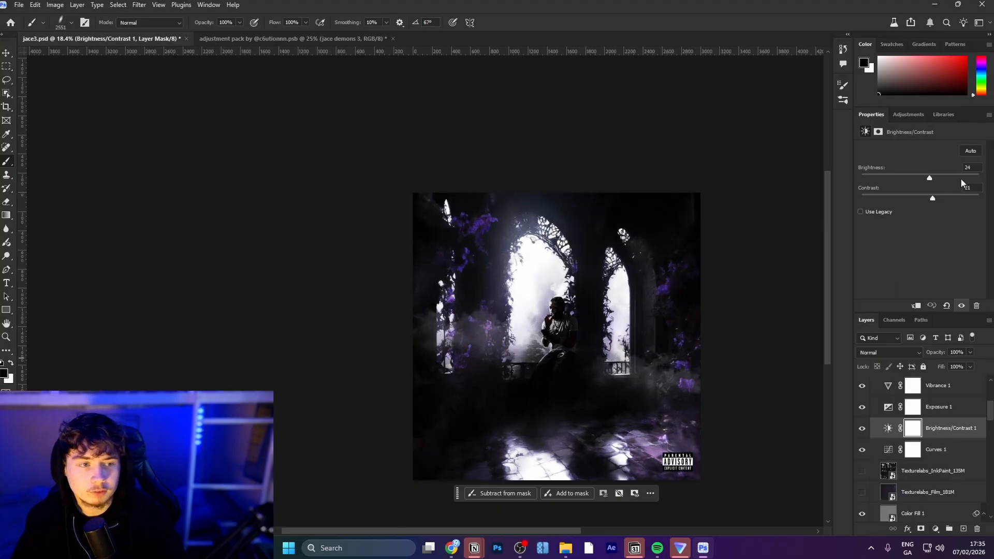
{"action": "left_click", "coordinate": [937, 409]}
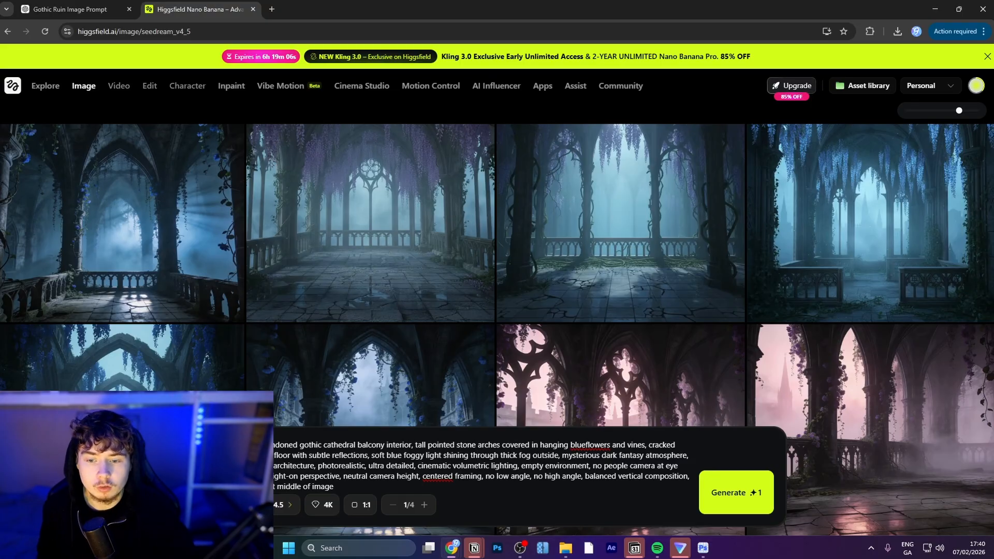
Step: Switch to Higgsfield's image generator and look through the available models, keeping Seedream 4.5
{"action": "left_click", "coordinate": [282, 505]}
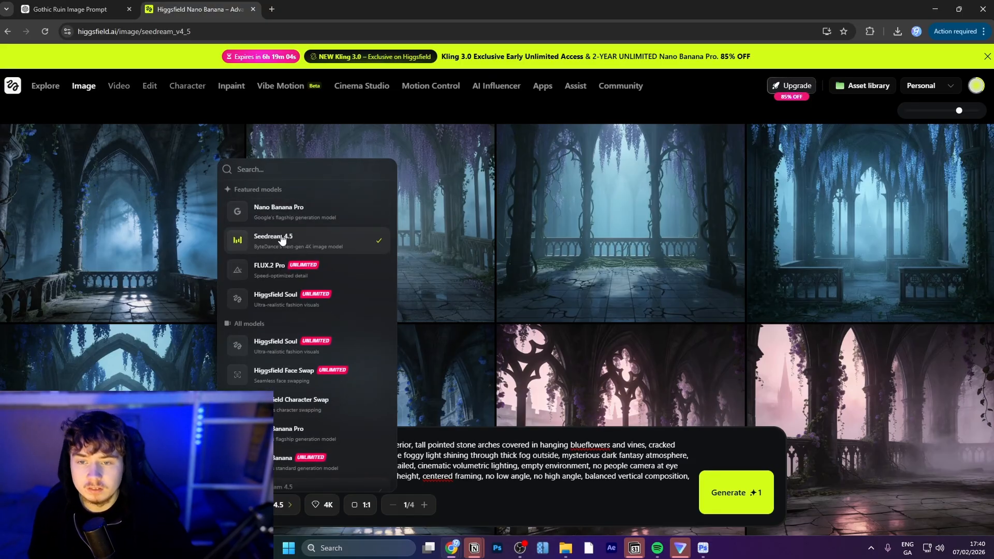
{"action": "left_click", "coordinate": [428, 454]}
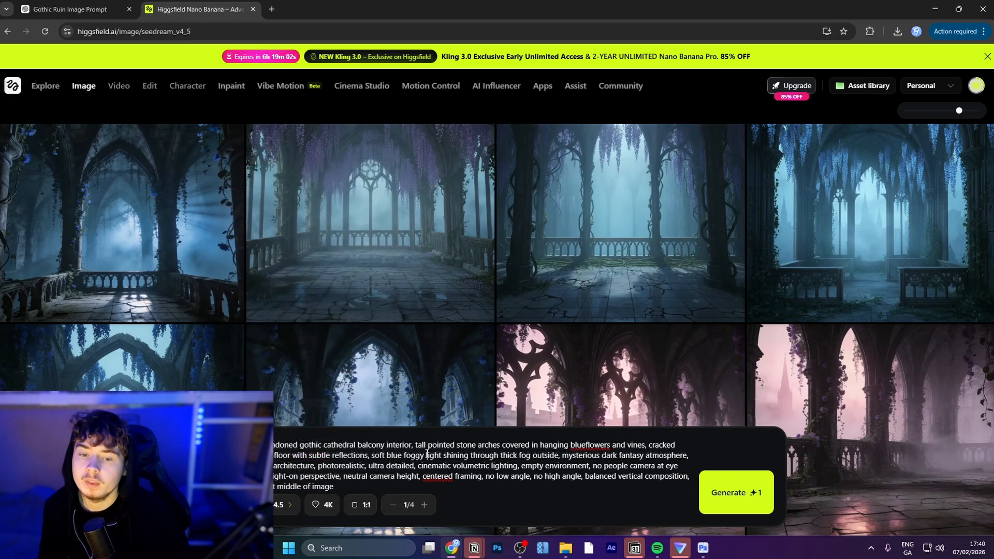
Step: Separate "blueflowers" into "blue flowers" in the gothic cathedral balcony image prompt
{"action": "left_click_drag", "start_coordinate": [428, 455], "coordinate": [467, 446]}
{"action": "left_click", "coordinate": [386, 446]}
{"action": "left_click", "coordinate": [519, 446]}
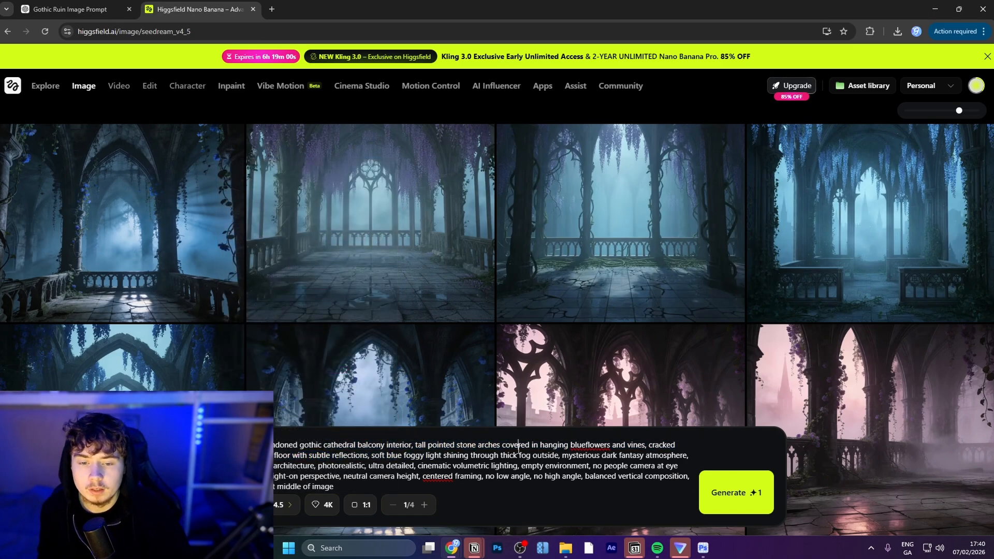
{"action": "left_click", "coordinate": [587, 445]}
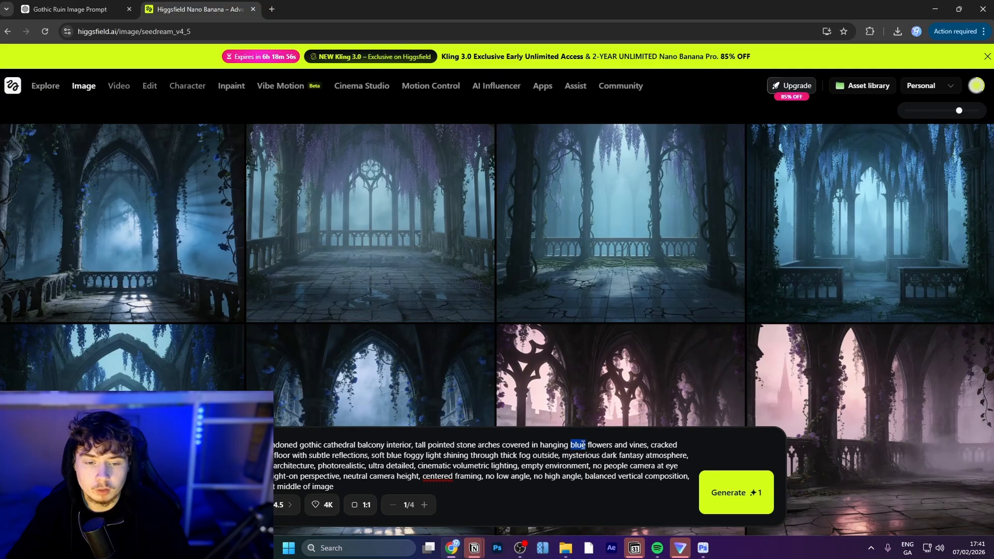
Step: Change the hanging flowers and the soft foggy light from blue to purple in the image prompt
{"action": "type", "text": "purp"}
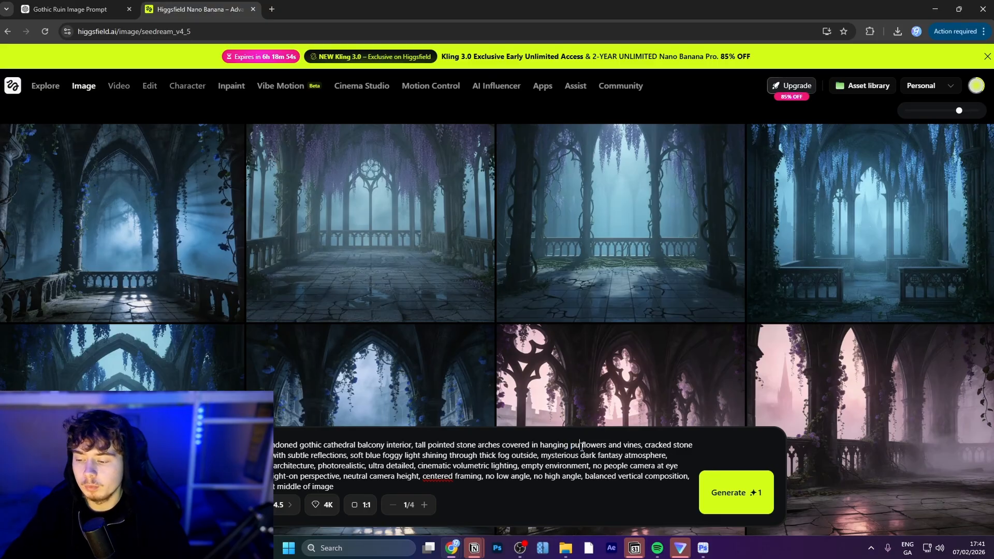
{"action": "type", "text": "le"}
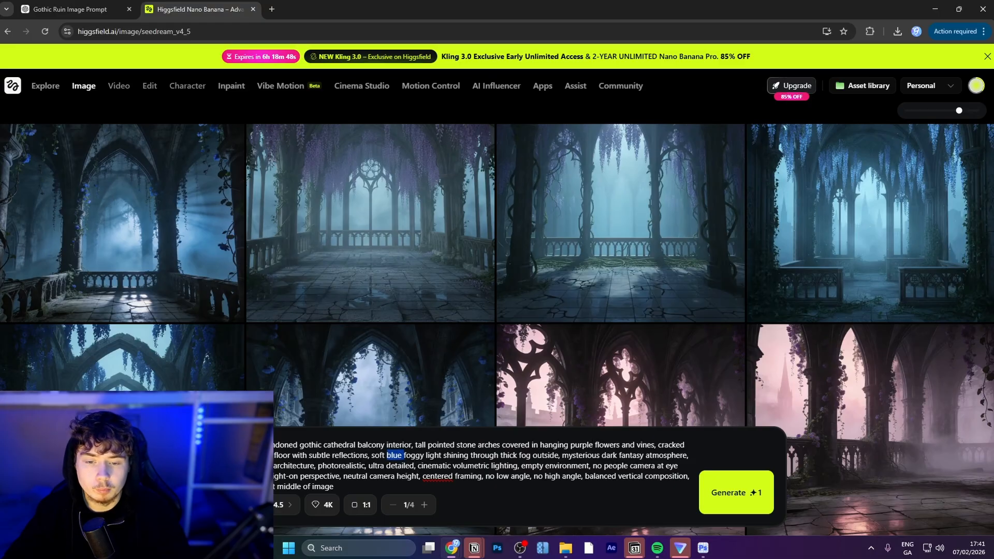
{"action": "type", "text": "purp"}
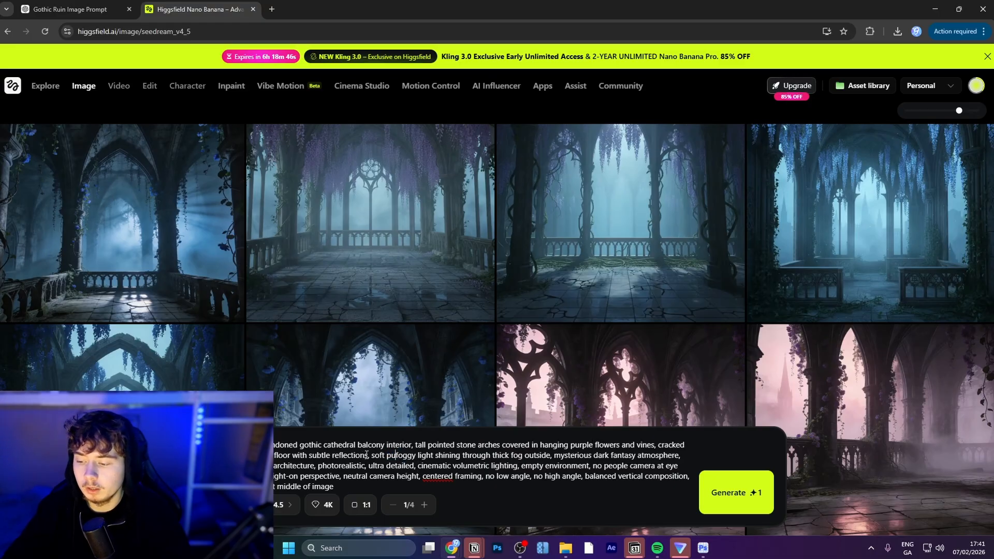
{"action": "type", "text": "le"}
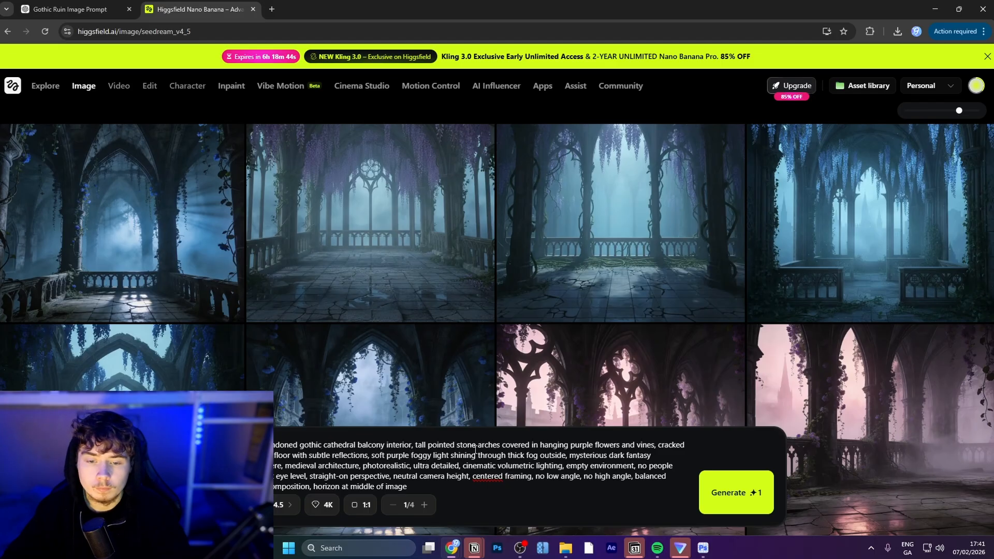
{"action": "left_click_drag", "start_coordinate": [491, 456], "coordinate": [534, 456]}
{"action": "left_click_drag", "start_coordinate": [594, 456], "coordinate": [590, 456]}
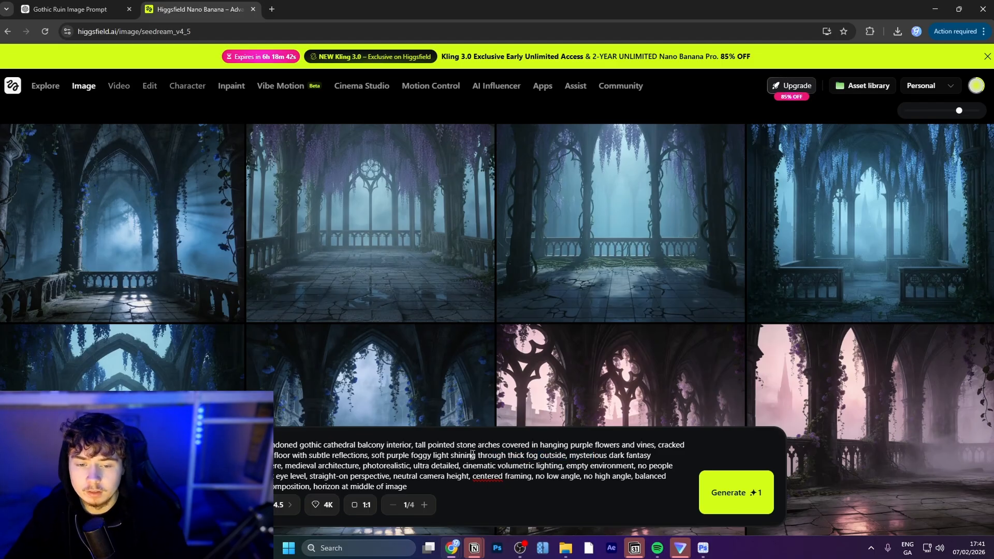
{"action": "left_click_drag", "start_coordinate": [468, 445], "coordinate": [429, 455]}
{"action": "left_click", "coordinate": [613, 443]}
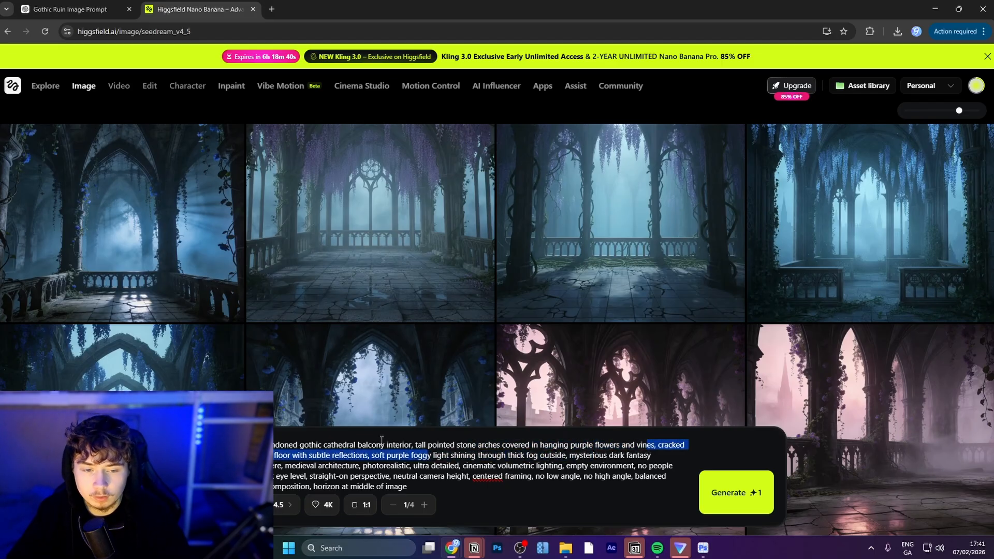
{"action": "left_click_drag", "start_coordinate": [339, 445], "coordinate": [476, 443]}
{"action": "left_click", "coordinate": [469, 441]}
{"action": "left_click_drag", "start_coordinate": [373, 445], "coordinate": [436, 445]}
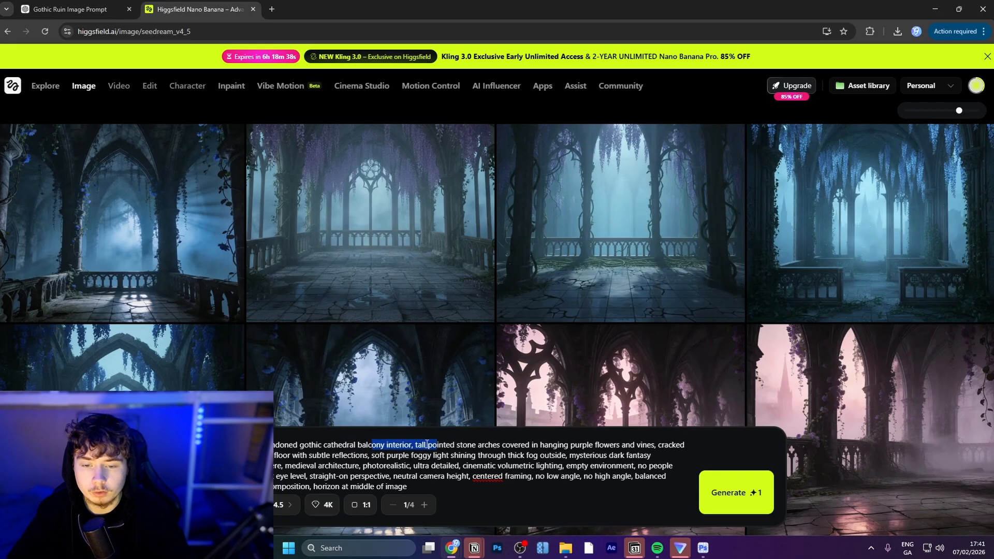
Step: Replace "balcony" in the prompt with "room with a broken window", keeping "interior" after it
{"action": "left_click", "coordinate": [362, 445]}
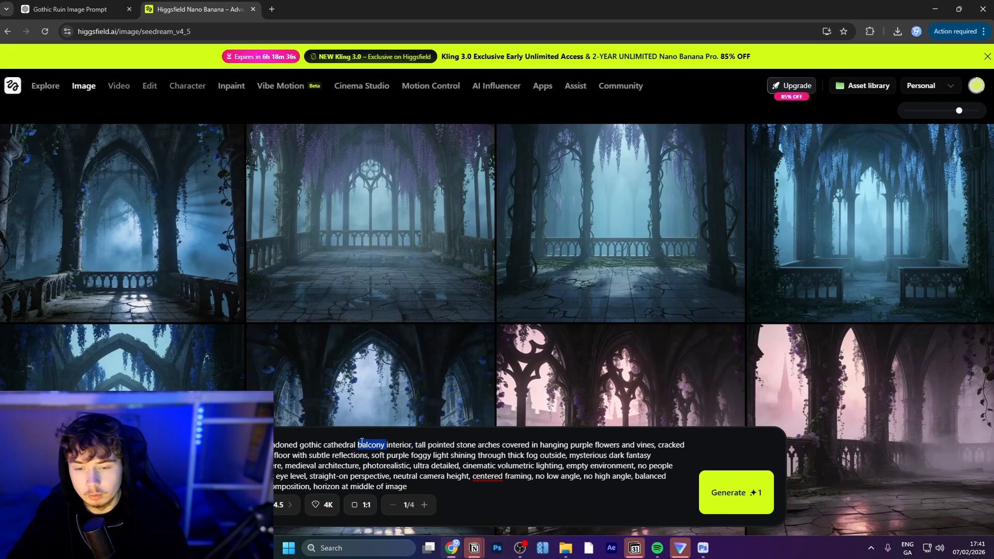
{"action": "type", "text": "room"}
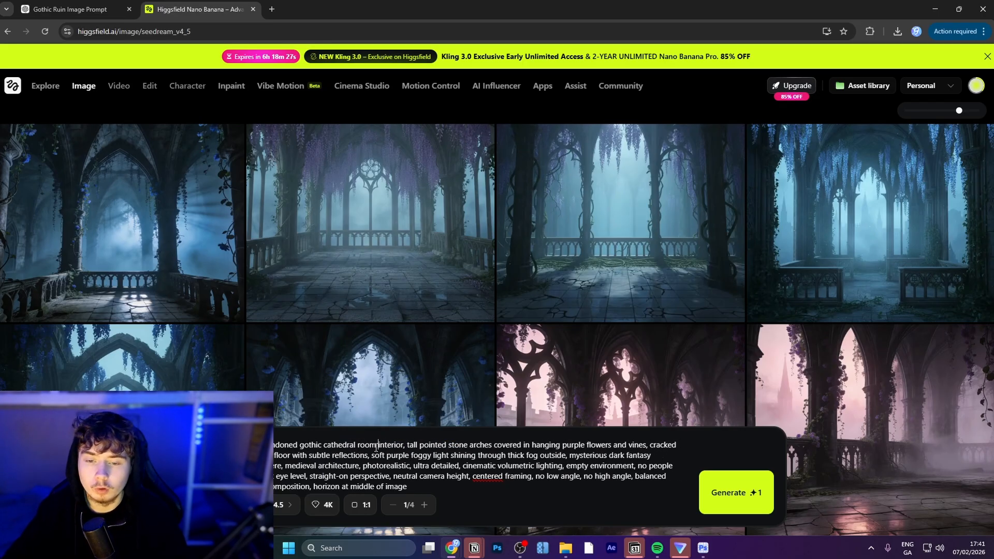
{"action": "type", "text": " with a b"}
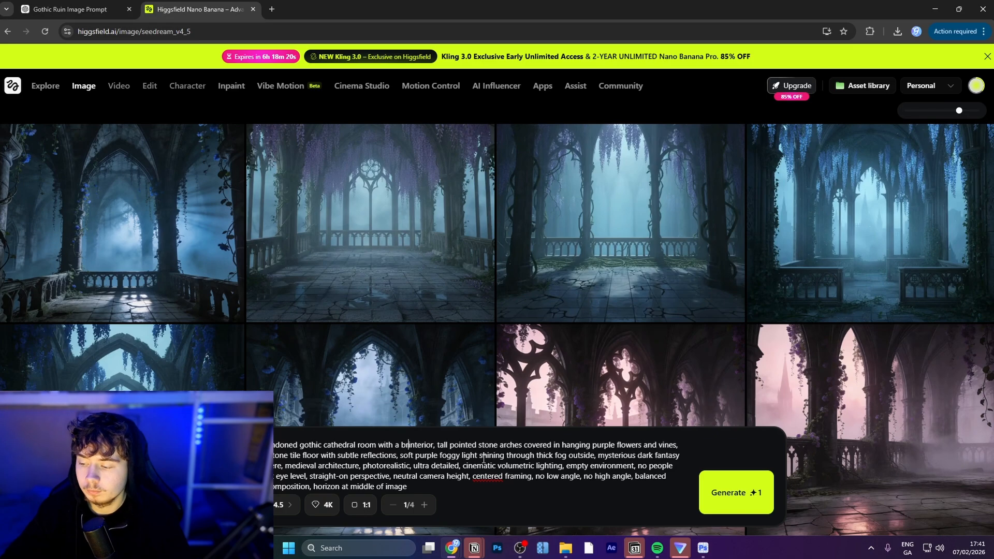
{"action": "type", "text": "roken wi"}
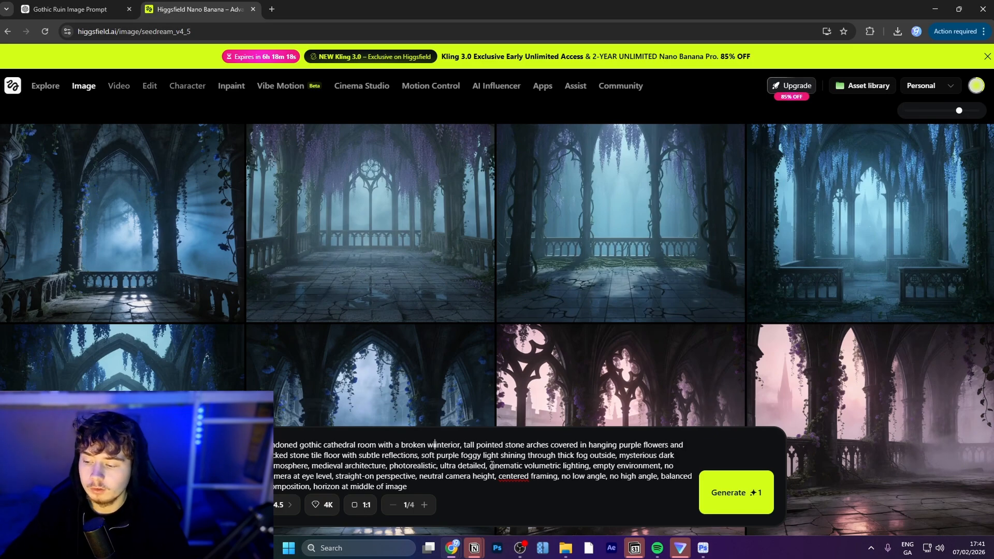
{"action": "type", "text": "ndow"}
{"action": "left_click_drag", "start_coordinate": [326, 455], "coordinate": [457, 455]}
{"action": "left_click", "coordinate": [476, 455]}
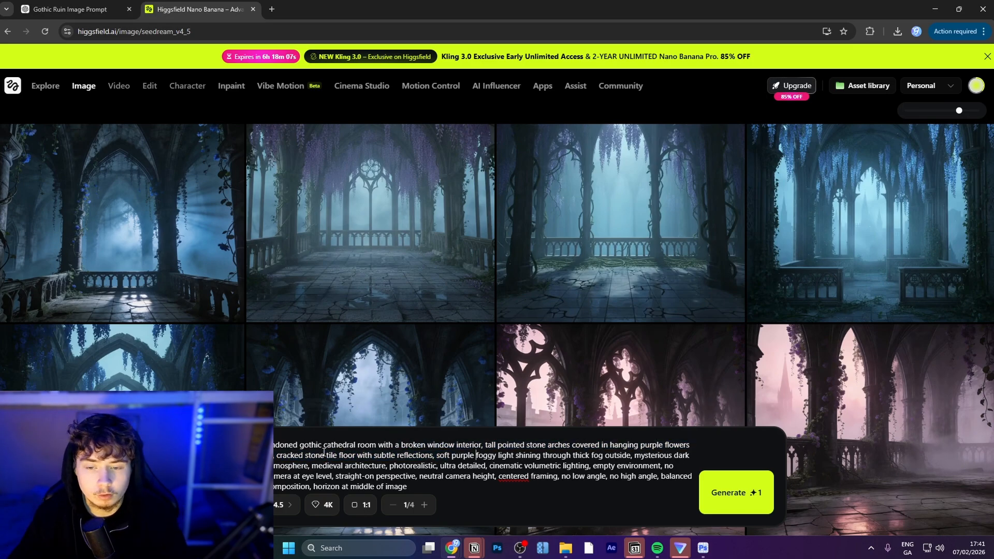
{"action": "left_click_drag", "start_coordinate": [323, 455], "coordinate": [409, 448]}
{"action": "left_click", "coordinate": [299, 454]}
{"action": "left_click_drag", "start_coordinate": [678, 466], "coordinate": [411, 454]}
{"action": "left_click", "coordinate": [610, 476]}
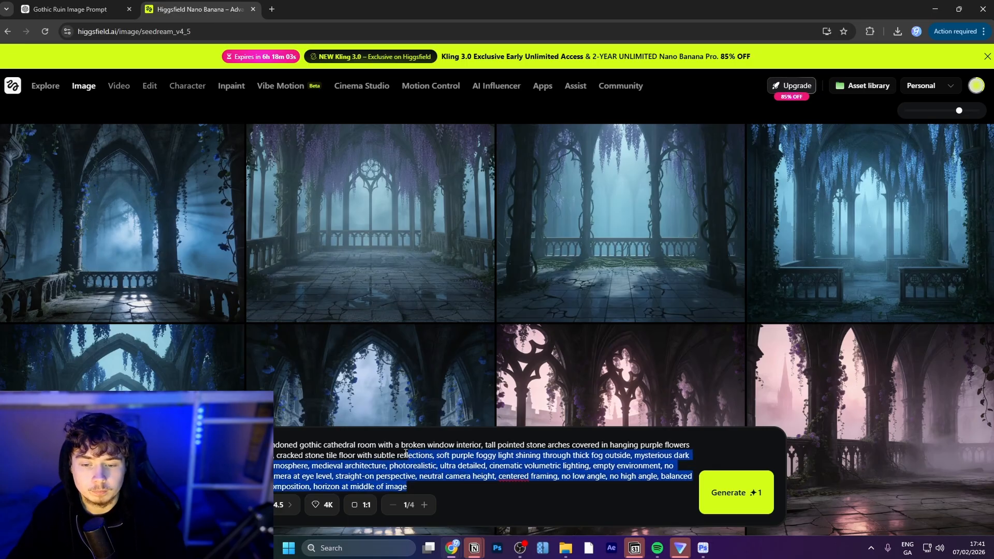
{"action": "triple_click", "coordinate": [405, 454]}
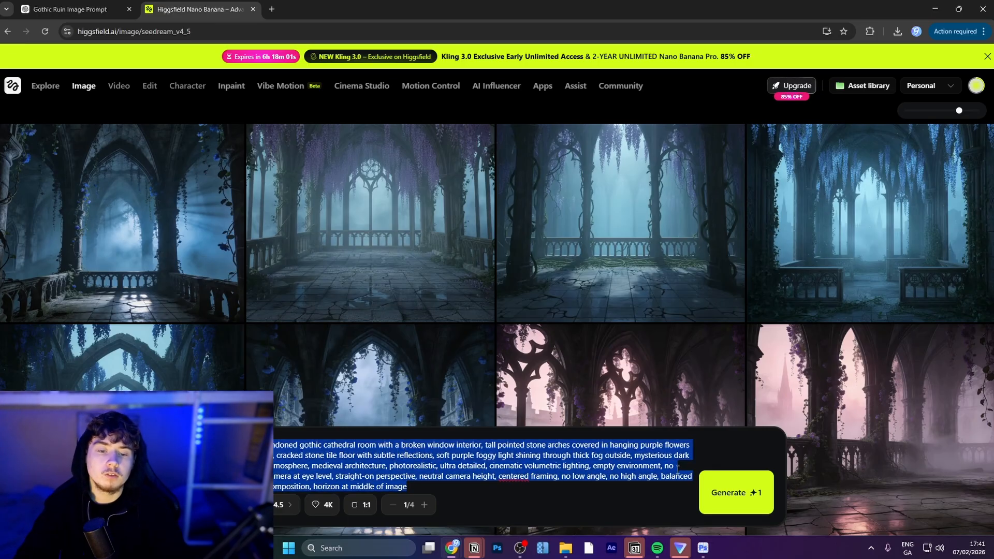
Step: Generate the image from the edited prompt and view the resulting cathedral room at full size
{"action": "left_click", "coordinate": [730, 493]}
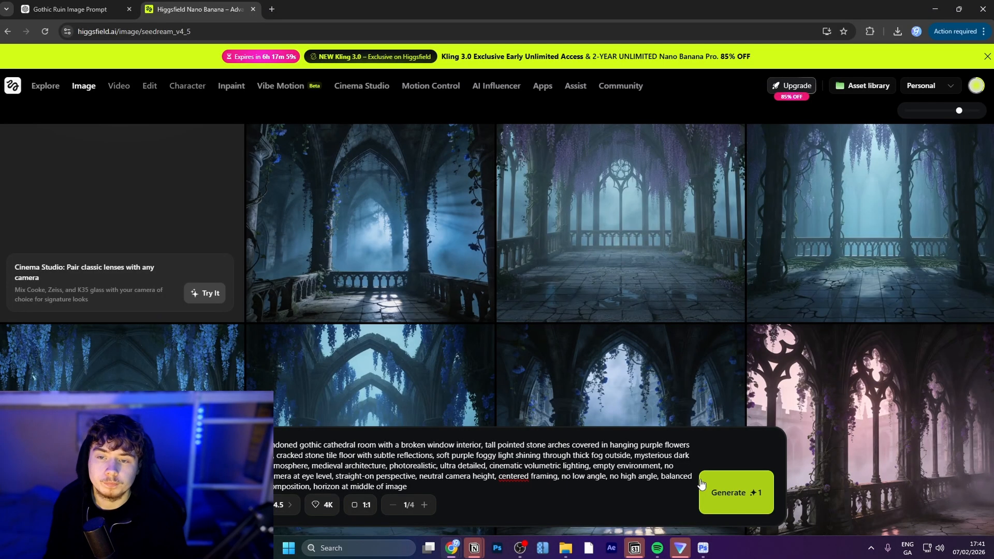
{"action": "left_click", "coordinate": [538, 299]}
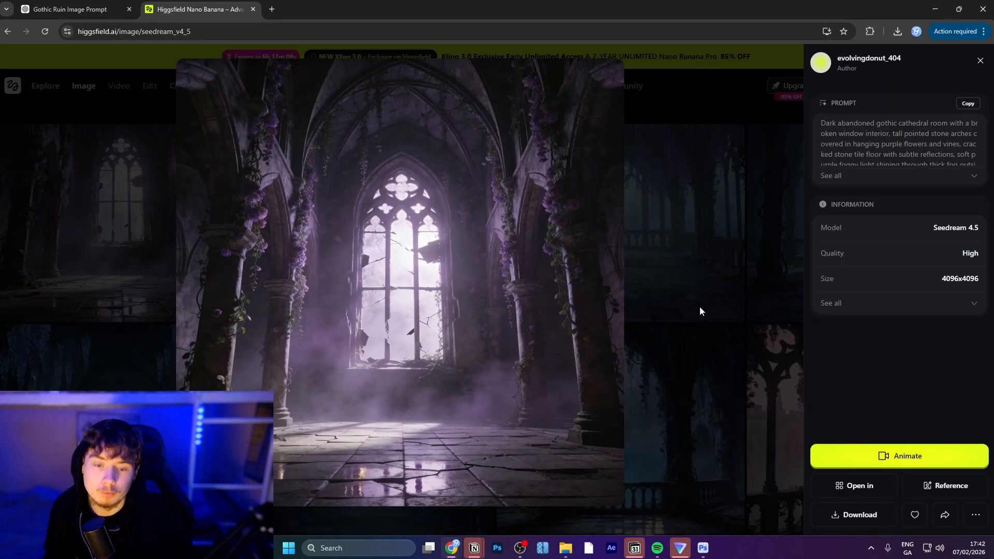
{"action": "left_click", "coordinate": [706, 337]}
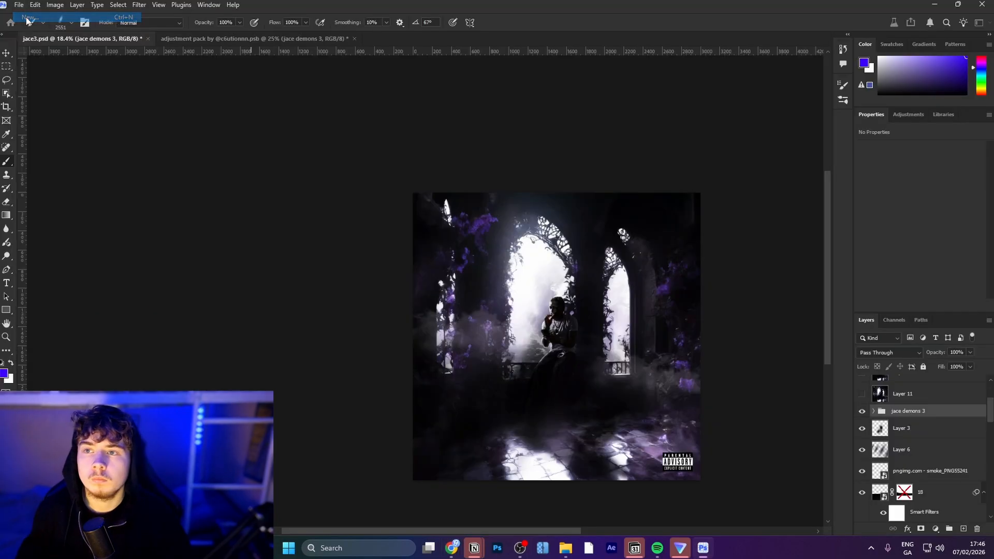
Step: Switch to Photoshop and start a new document from the recent 3000 x 3000 px, 300 ppi preset
{"action": "key", "text": "ctrl+n"}
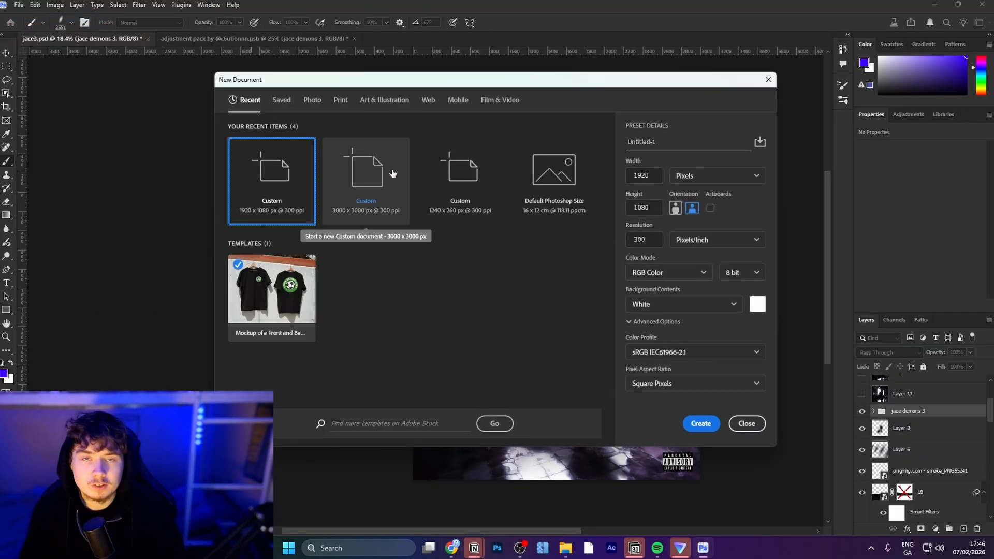
{"action": "left_click", "coordinate": [393, 174]}
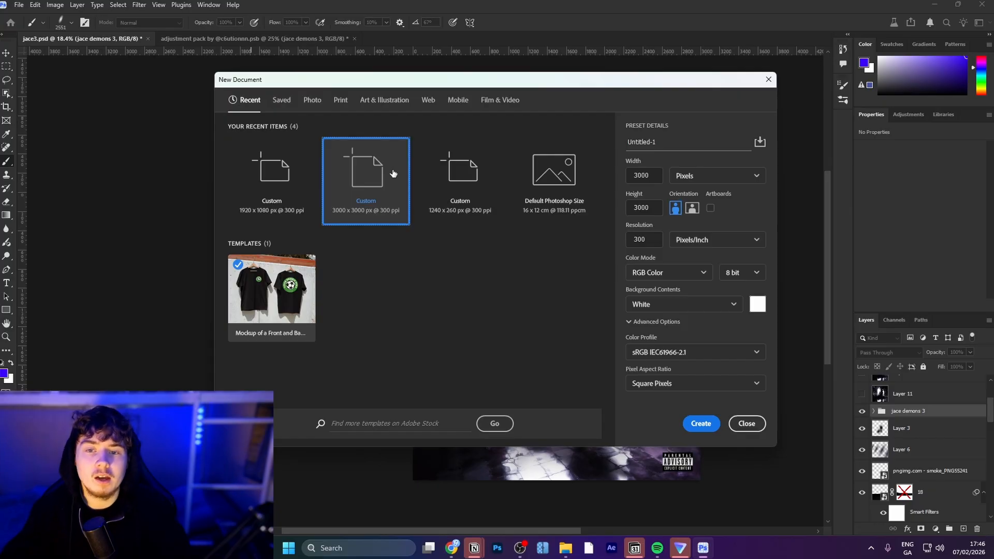
Step: Set the new document's width and height to 1500 px each
{"action": "left_click", "coordinate": [639, 179]}
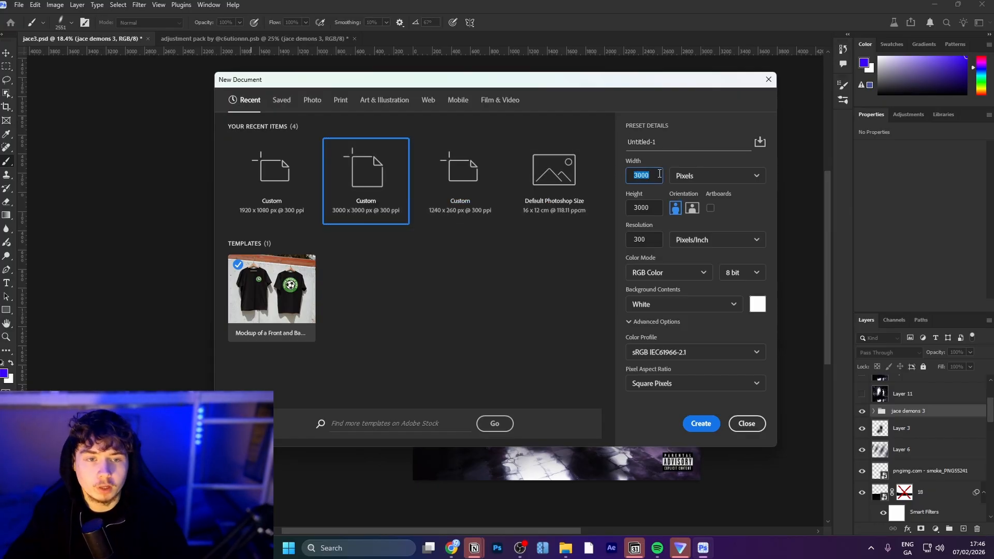
{"action": "left_click", "coordinate": [654, 209]}
{"action": "type", "text": "150"}
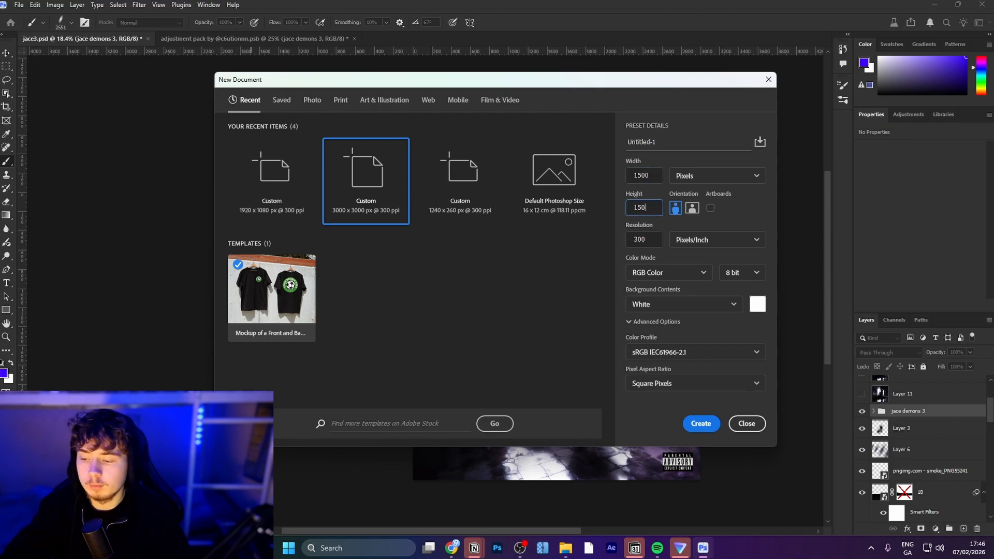
{"action": "type", "text": "0"}
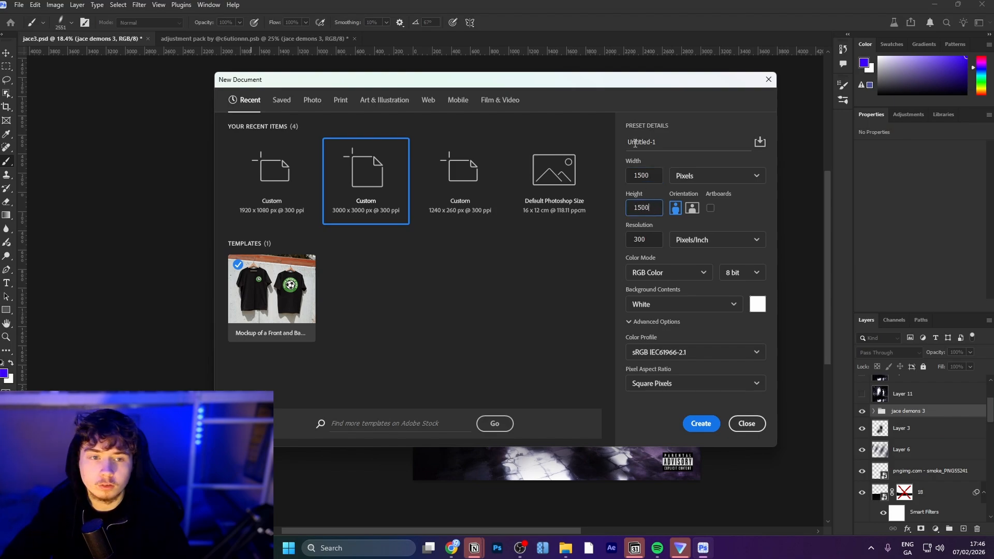
Step: Set the new document's width and height to 3000 px each and create it
{"action": "left_click", "coordinate": [648, 175]}
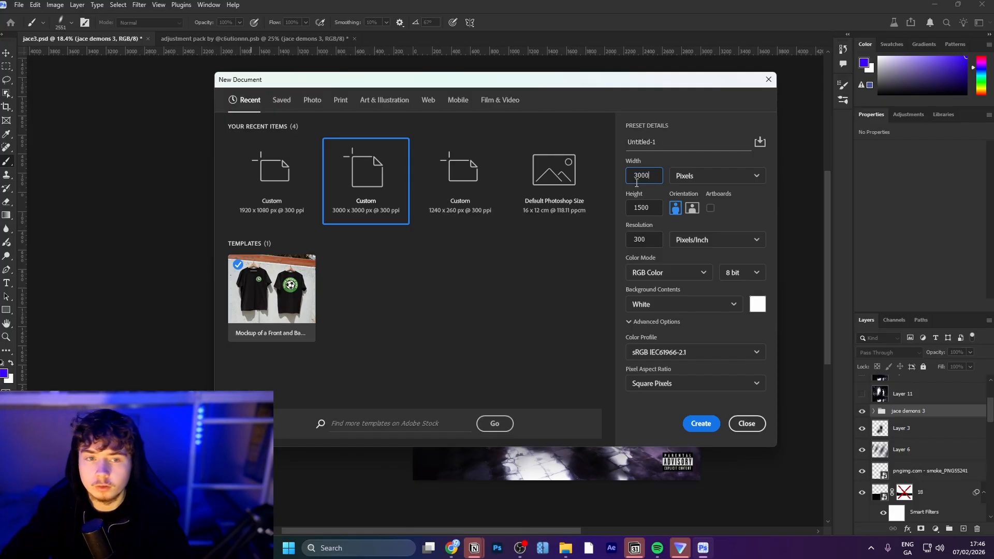
{"action": "key", "text": "Tab"}
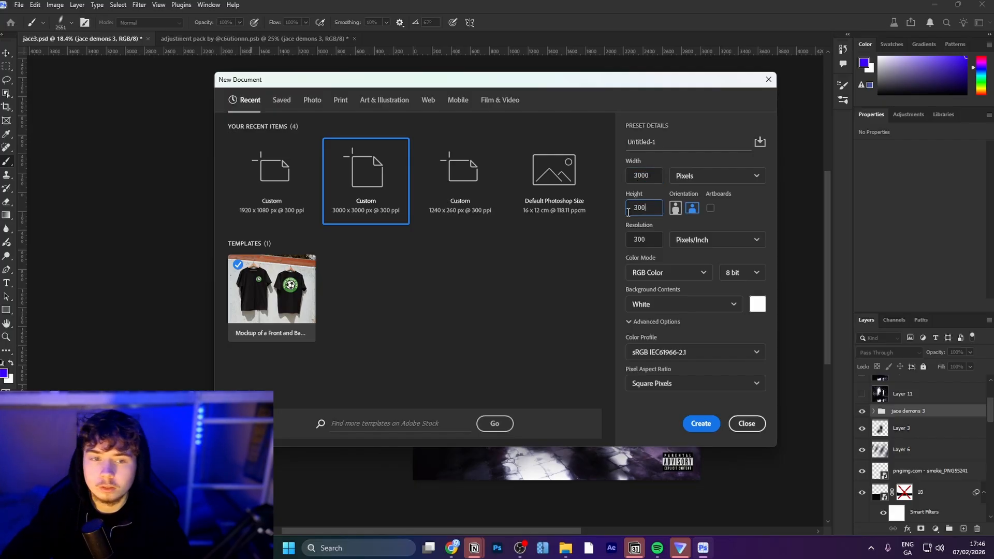
{"action": "left_click", "coordinate": [694, 421]}
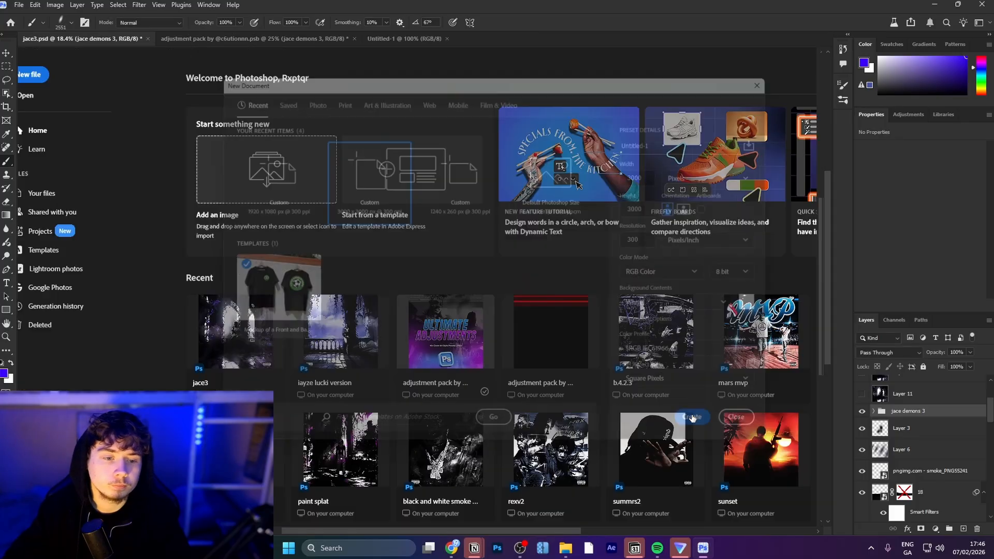
Step: Place the generated purple cathedral image so that it fills the 3000 x 3000 px canvas
{"action": "key", "text": "v"}
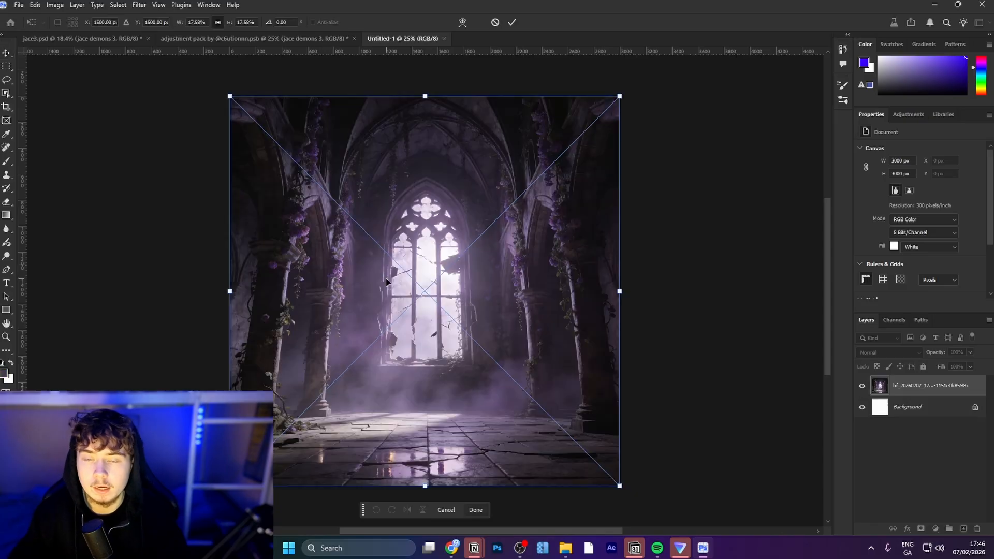
{"action": "key", "text": "Return"}
{"action": "left_click_drag", "start_coordinate": [372, 261], "coordinate": [406, 272]}
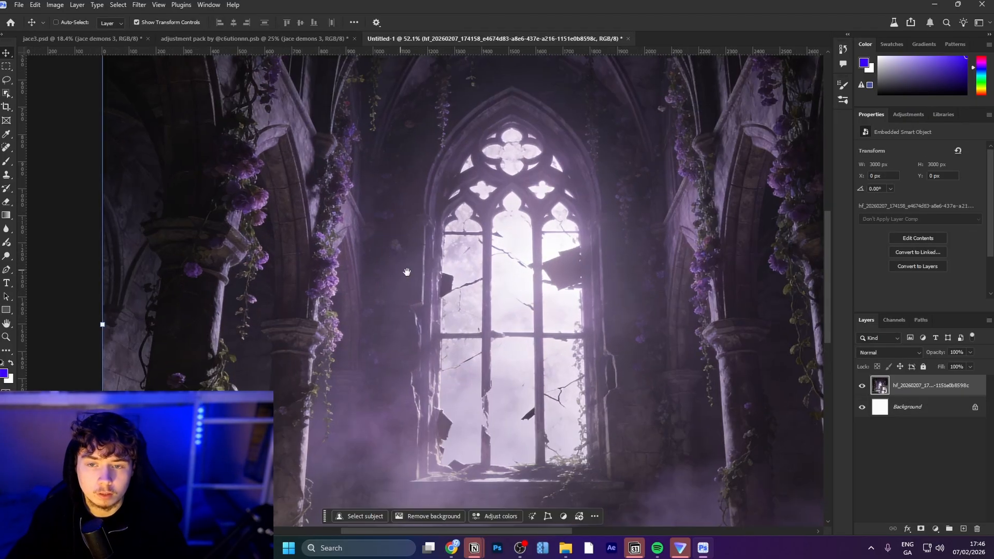
{"action": "left_click_drag", "start_coordinate": [479, 304], "coordinate": [323, 203]}
{"action": "left_click_drag", "start_coordinate": [432, 246], "coordinate": [426, 270]}
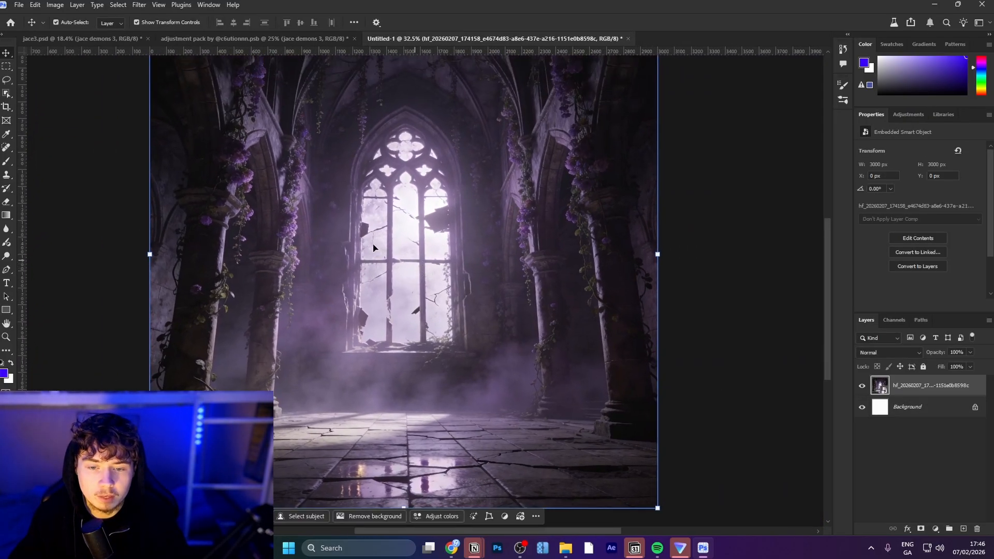
Step: Place the photo of the man against the white wall above the cathedral layer and move it up to Y 0 px
{"action": "left_click_drag", "start_coordinate": [0, 223], "coordinate": [357, 250]}
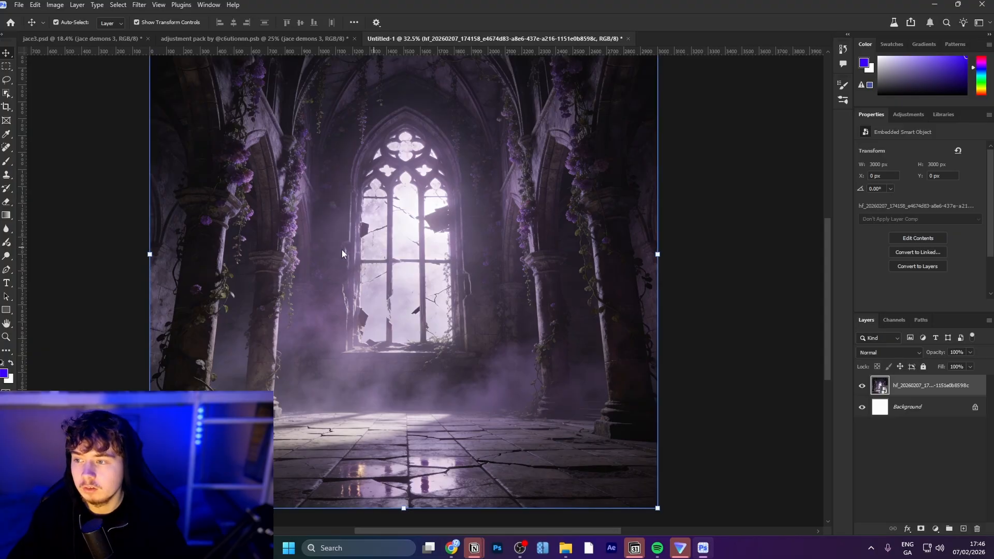
{"action": "key", "text": "Return"}
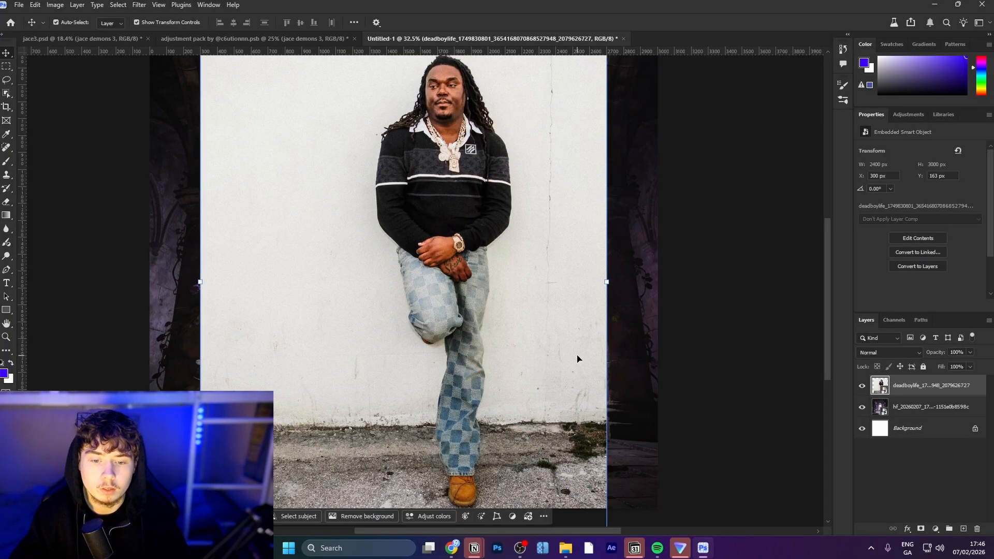
{"action": "scroll", "coordinate": [575, 360], "scroll_direction": "down", "scroll_amount": 2}
{"action": "left_click_drag", "start_coordinate": [537, 363], "coordinate": [536, 339]}
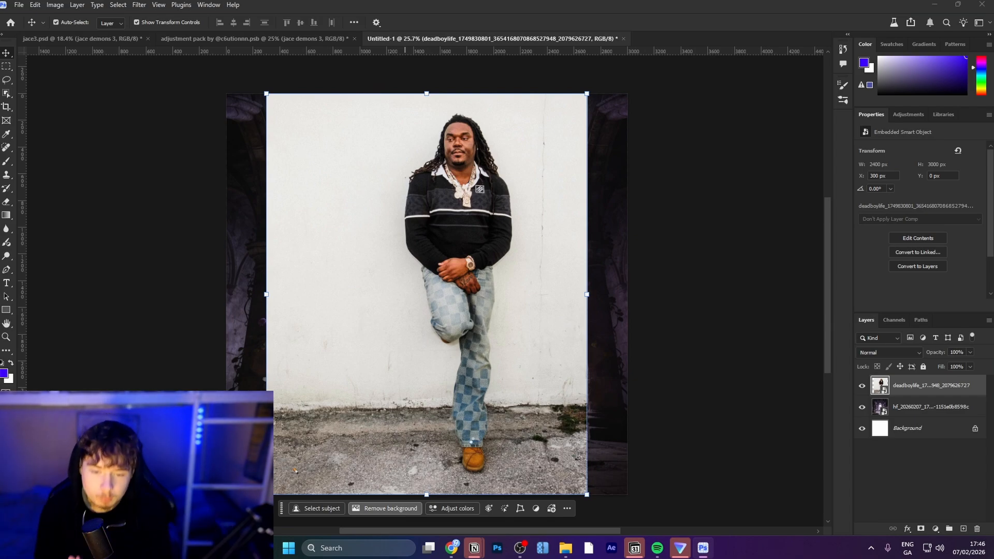
Step: Remove the background from the man's photo and convert the masked layer to a smart object
{"action": "left_click", "coordinate": [386, 509]}
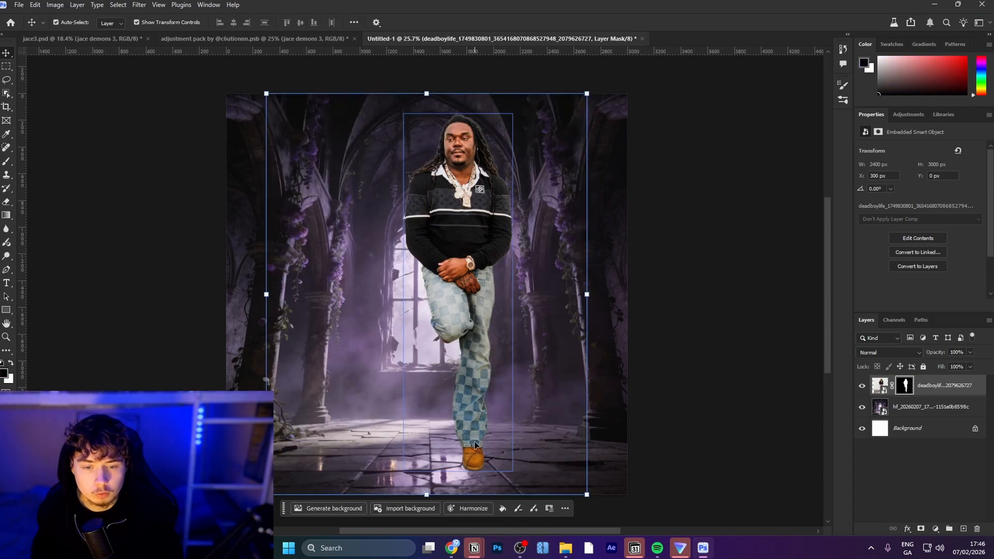
{"action": "right_click", "coordinate": [933, 386]}
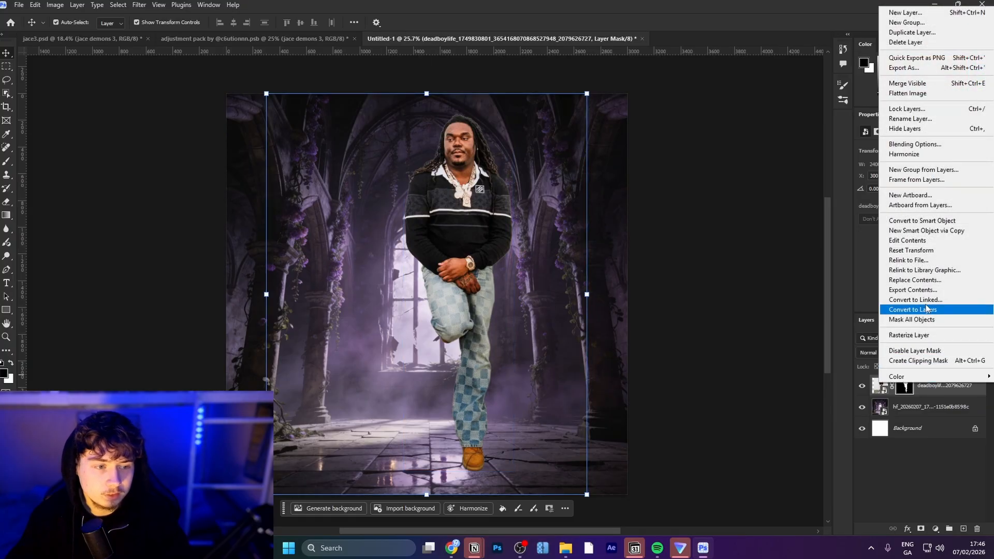
{"action": "left_click", "coordinate": [929, 224]}
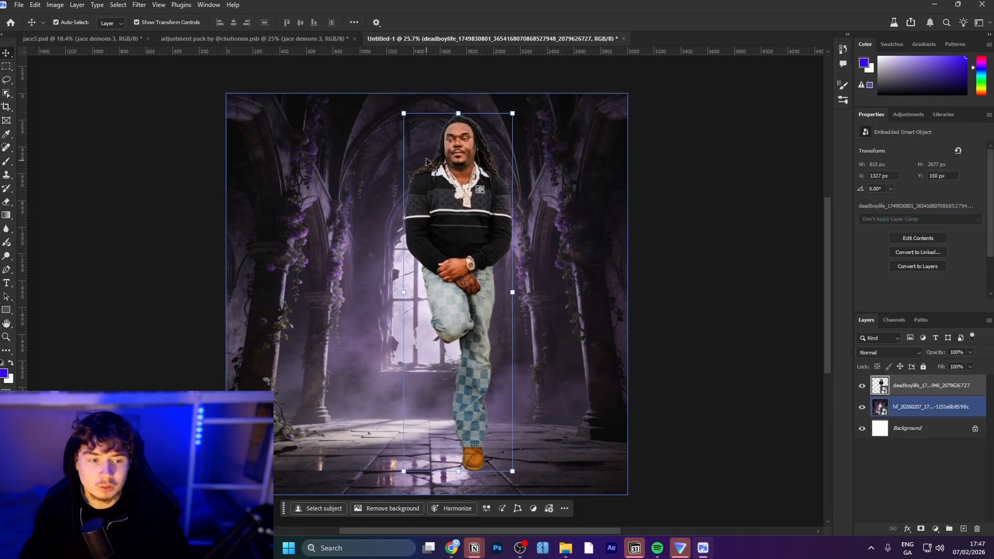
Step: Try to scale the man down and widen him toward his feet with a perspective transform
{"action": "key", "text": "ctrl+t"}
{"action": "left_click_drag", "start_coordinate": [512, 292], "coordinate": [434, 328]}
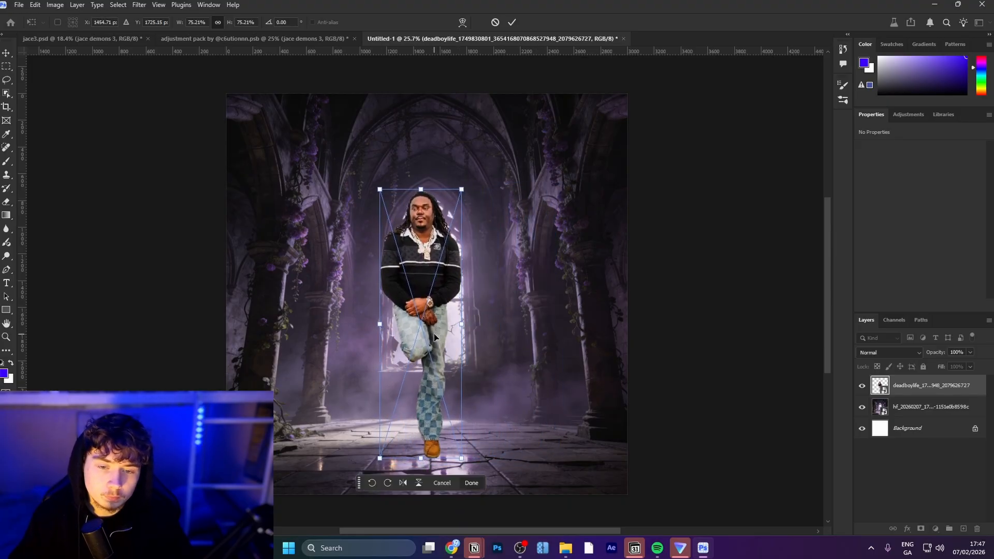
{"action": "right_click", "coordinate": [434, 333]}
{"action": "left_click", "coordinate": [456, 184]}
{"action": "mouse_move", "coordinate": [462, 190]}
{"action": "left_mouse_down"}
{"action": "mouse_move", "coordinate": [488, 185]}
{"action": "mouse_move", "coordinate": [458, 202]}
{"action": "left_mouse_up"}
{"action": "key", "text": "ctrl+z"}
{"action": "left_click_drag", "start_coordinate": [453, 454], "coordinate": [477, 458]}
{"action": "key", "text": "ctrl+z"}
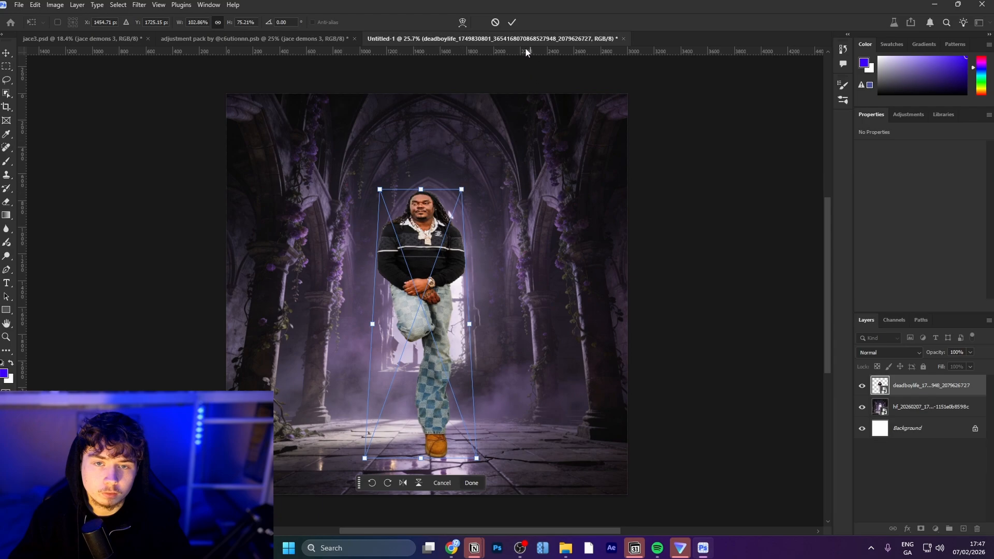
{"action": "left_click_drag", "start_coordinate": [421, 190], "coordinate": [425, 223]}
{"action": "left_click_drag", "start_coordinate": [420, 460], "coordinate": [432, 527]}
{"action": "left_click_drag", "start_coordinate": [436, 433], "coordinate": [442, 409]}
{"action": "right_click", "coordinate": [441, 346]}
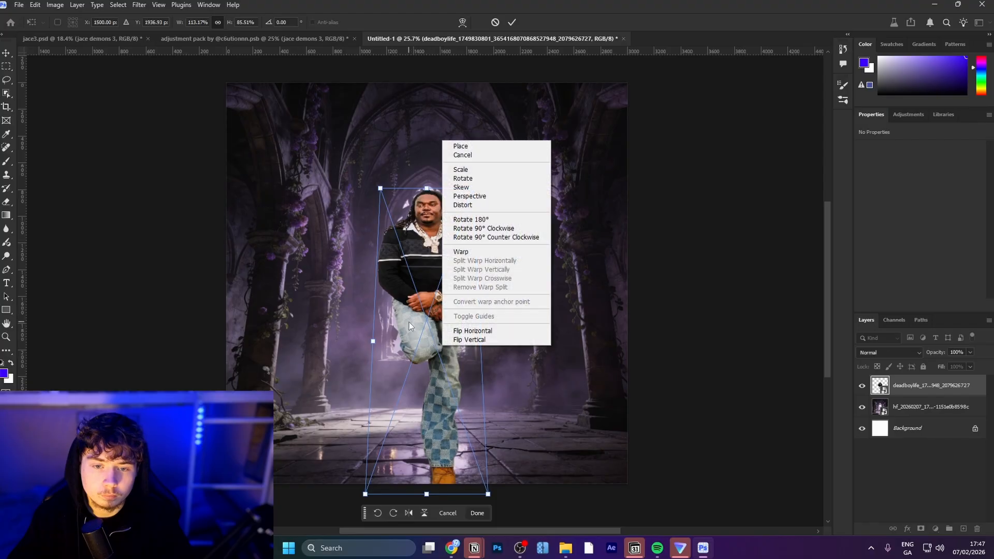
{"action": "left_click", "coordinate": [409, 322]}
{"action": "left_click", "coordinate": [495, 22]}
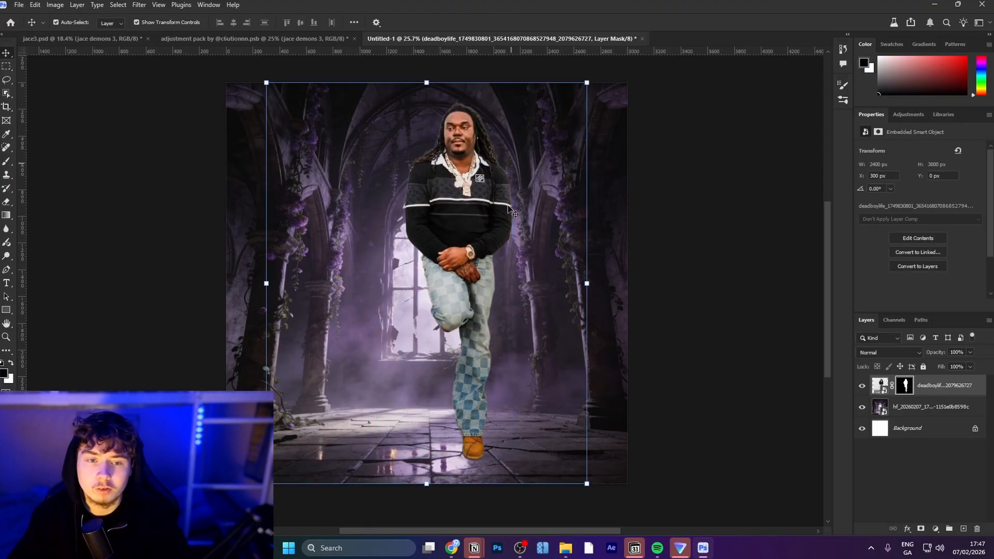
Step: Convert the man's masked layer to a smart object and scale it to about 426 x 1401 px, right of the window
{"action": "right_click", "coordinate": [949, 386]}
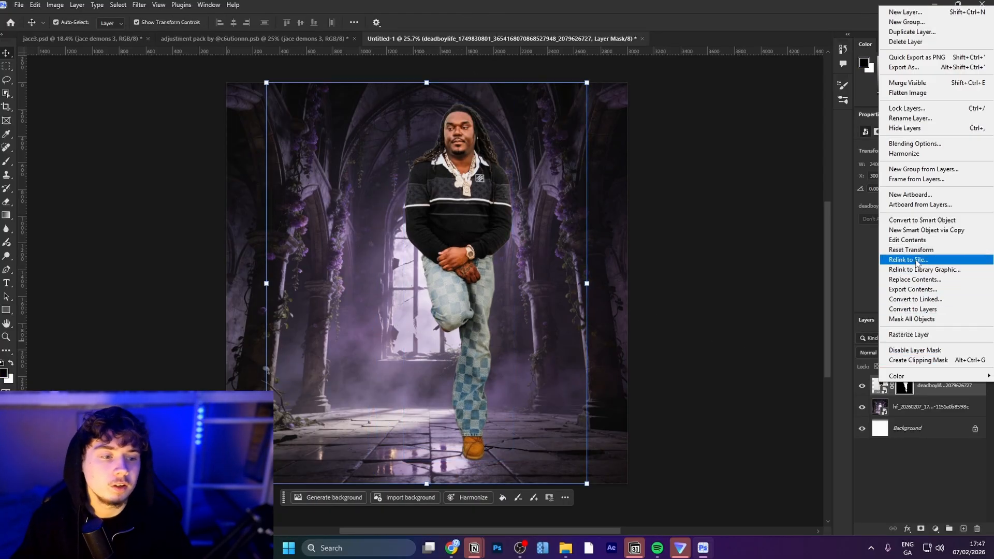
{"action": "left_click", "coordinate": [904, 220]}
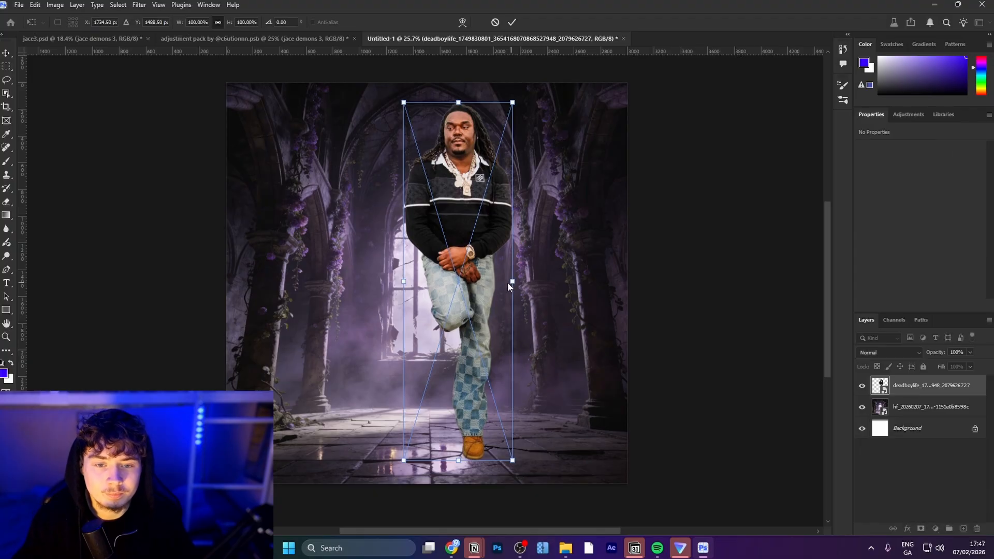
{"action": "left_click_drag", "start_coordinate": [510, 282], "coordinate": [485, 332]}
{"action": "key", "text": "Return"}
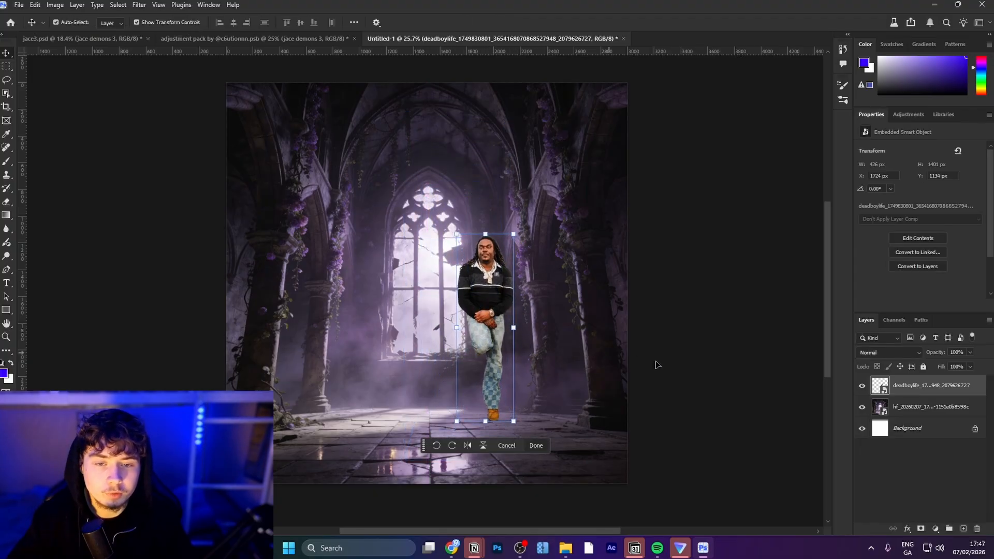
Step: Enlarge the cathedral image to about 3840 x 3839 px and position it at about X -420 px, Y -478 px
{"action": "left_click", "coordinate": [920, 406]}
{"action": "key", "text": "ctrl+t"}
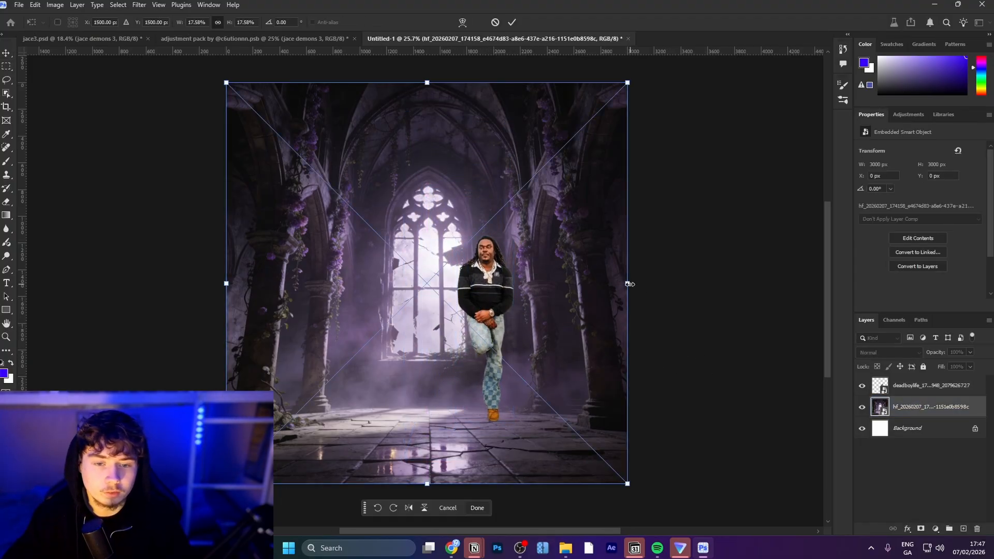
{"action": "left_click_drag", "start_coordinate": [628, 283], "coordinate": [699, 284]}
{"action": "left_click_drag", "start_coordinate": [629, 305], "coordinate": [628, 288]}
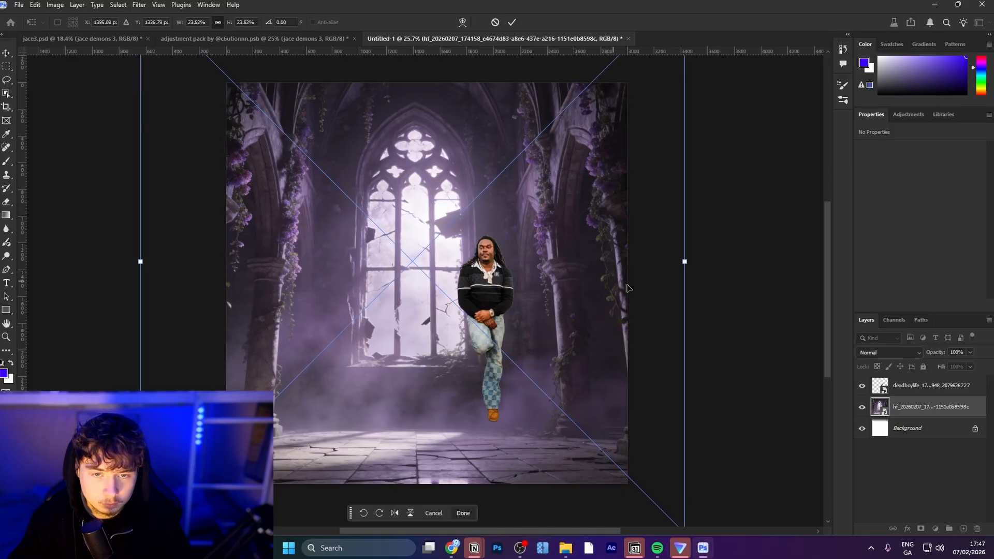
{"action": "left_click_drag", "start_coordinate": [685, 262], "coordinate": [668, 263]}
{"action": "left_click_drag", "start_coordinate": [601, 282], "coordinate": [614, 297]}
{"action": "key", "text": "Return"}
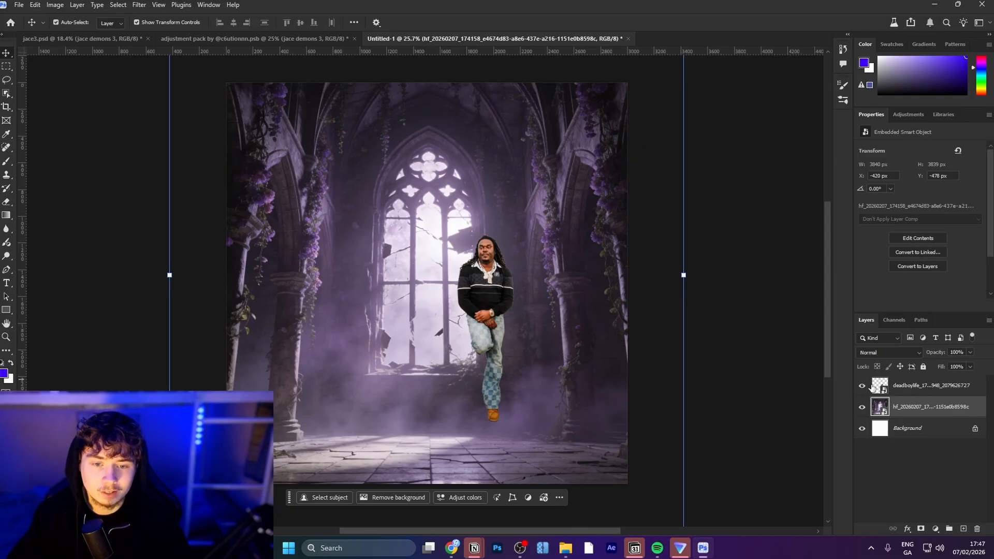
Step: Scale the man down further and stand him on the stone floor just right of the window
{"action": "left_click", "coordinate": [873, 387]}
{"action": "key", "text": "ctrl+t"}
{"action": "left_click_drag", "start_coordinate": [485, 422], "coordinate": [501, 397]}
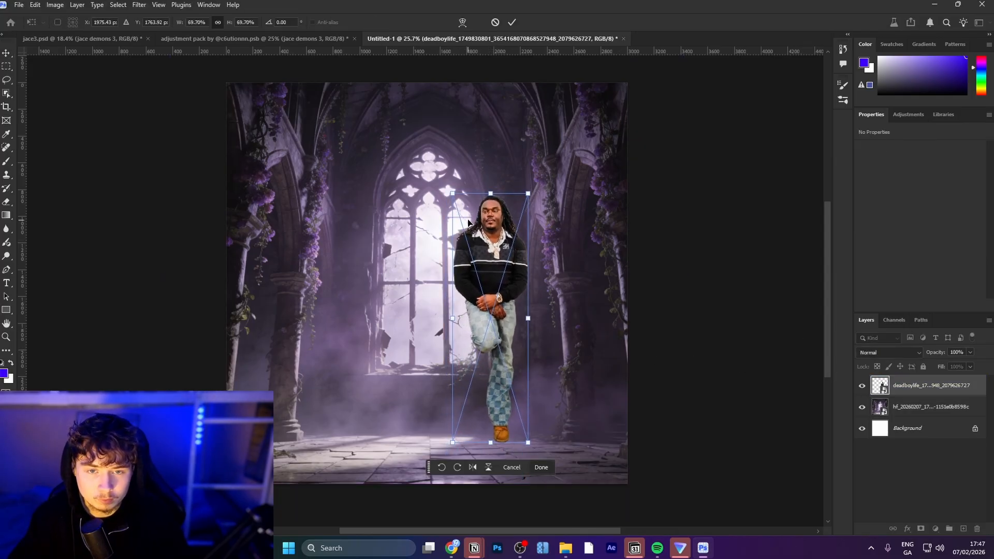
{"action": "left_click_drag", "start_coordinate": [453, 194], "coordinate": [478, 276]}
{"action": "left_click_drag", "start_coordinate": [513, 313], "coordinate": [509, 312]}
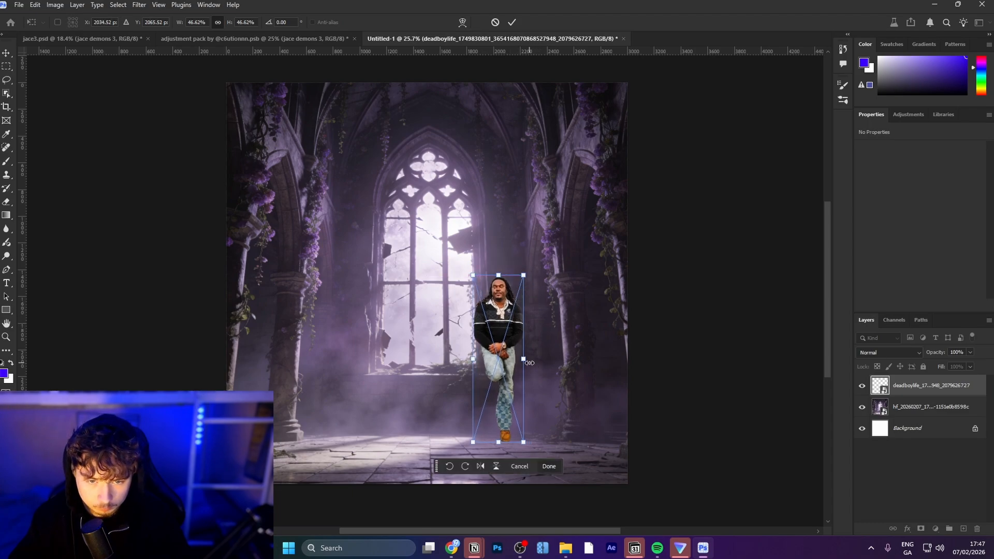
{"action": "left_click_drag", "start_coordinate": [529, 364], "coordinate": [501, 383]}
{"action": "left_click_drag", "start_coordinate": [499, 426], "coordinate": [499, 420]}
{"action": "left_click_drag", "start_coordinate": [472, 302], "coordinate": [472, 300]}
{"action": "key", "text": "Return"}
{"action": "left_click", "coordinate": [714, 351]}
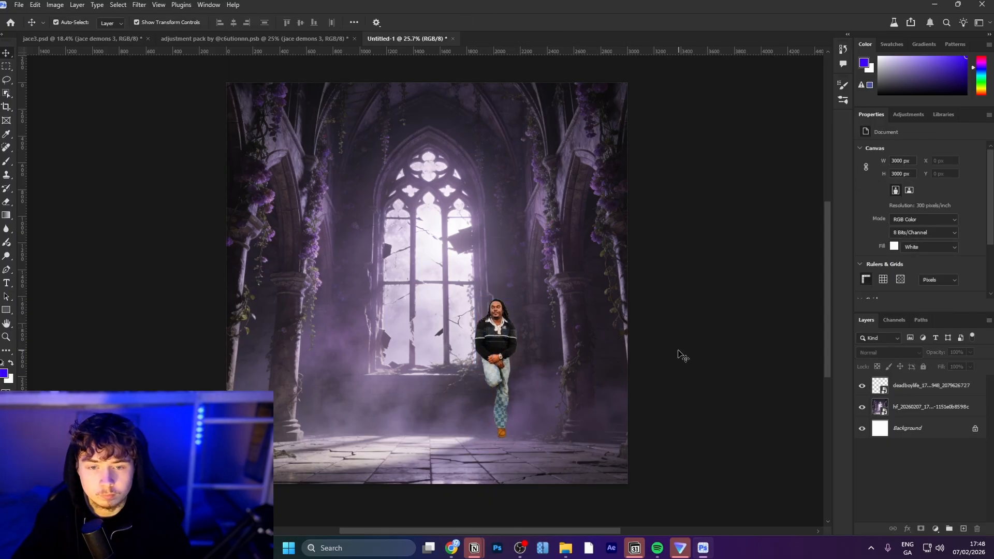
Step: Shift the cathedral image to about X -839 px, Y -471 px so its right edge meets the canvas edge
{"action": "left_click_drag", "start_coordinate": [538, 318], "coordinate": [554, 299]}
{"action": "left_click_drag", "start_coordinate": [554, 299], "coordinate": [553, 245]}
{"action": "left_click_drag", "start_coordinate": [474, 314], "coordinate": [556, 302]}
{"action": "left_click", "coordinate": [634, 311], "text": "ctrl"}
{"action": "key", "text": "ctrl+t"}
{"action": "key", "text": "ctrl+0"}
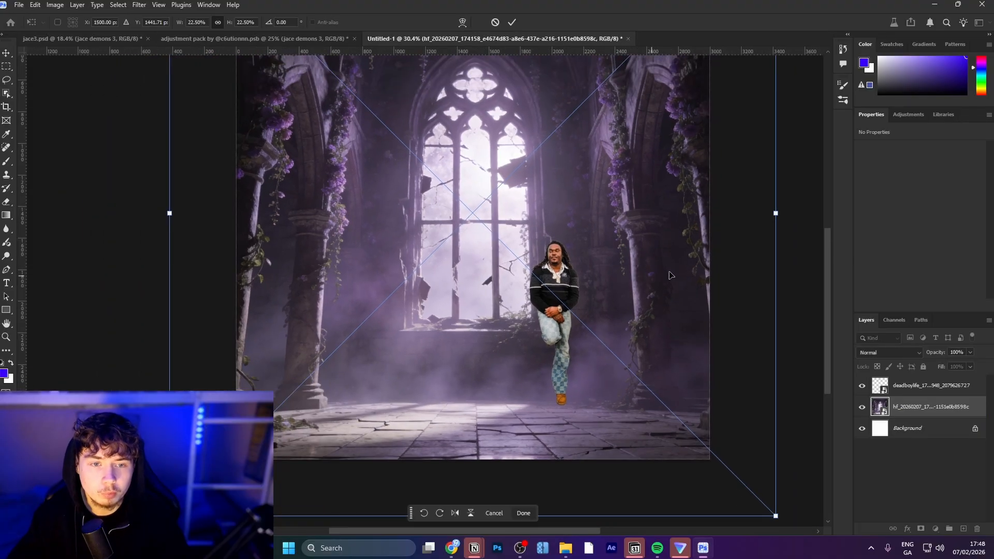
{"action": "left_click_drag", "start_coordinate": [703, 234], "coordinate": [622, 236]}
Step: Move the man against the far-right pillar, scale him to about 52.81% and rotate him to about -3.10°
{"action": "left_click", "coordinate": [925, 385]}
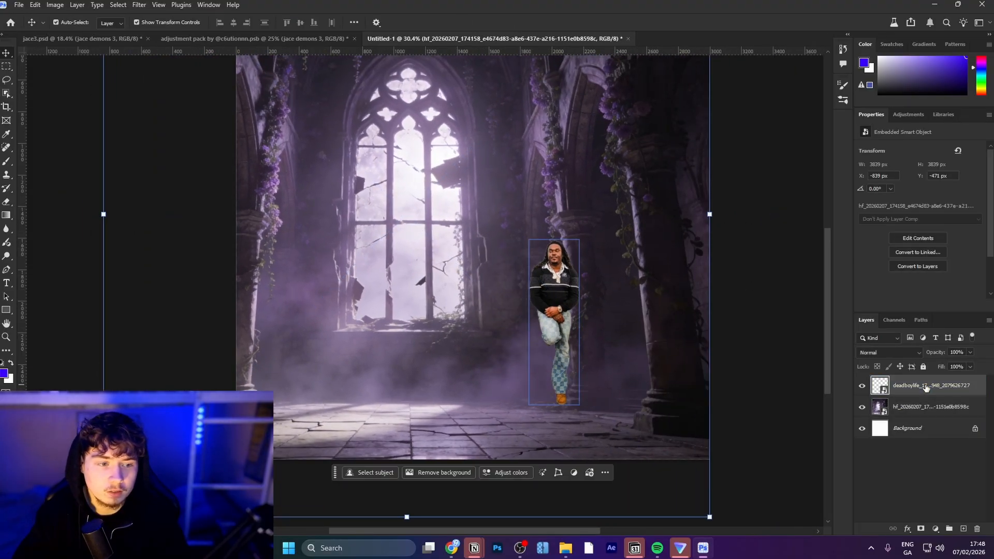
{"action": "key", "text": "ctrl+t"}
{"action": "left_click_drag", "start_coordinate": [562, 343], "coordinate": [692, 368]}
{"action": "left_click_drag", "start_coordinate": [684, 266], "coordinate": [685, 213]}
{"action": "left_click_drag", "start_coordinate": [621, 251], "coordinate": [626, 259]}
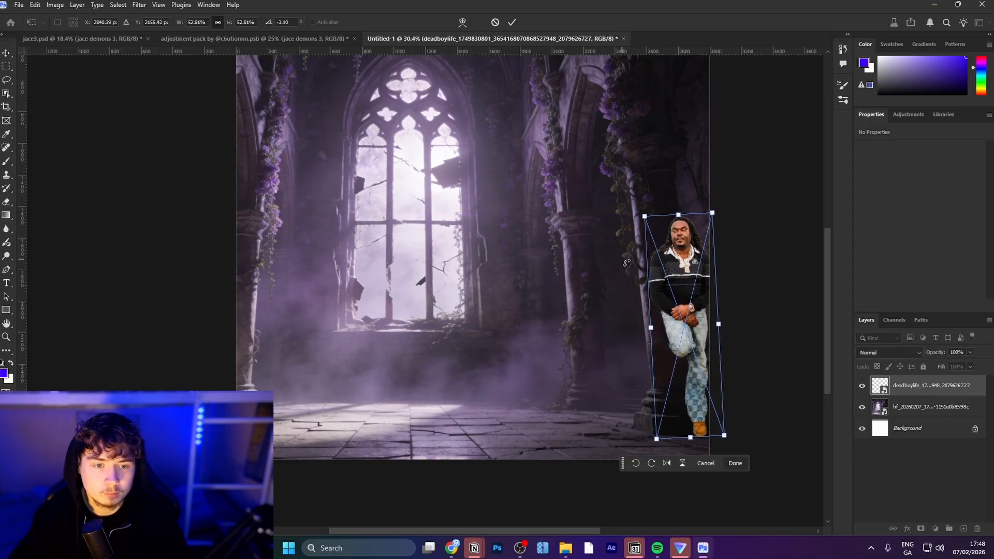
{"action": "left_click_drag", "start_coordinate": [668, 284], "coordinate": [661, 289]}
{"action": "key", "text": "Return"}
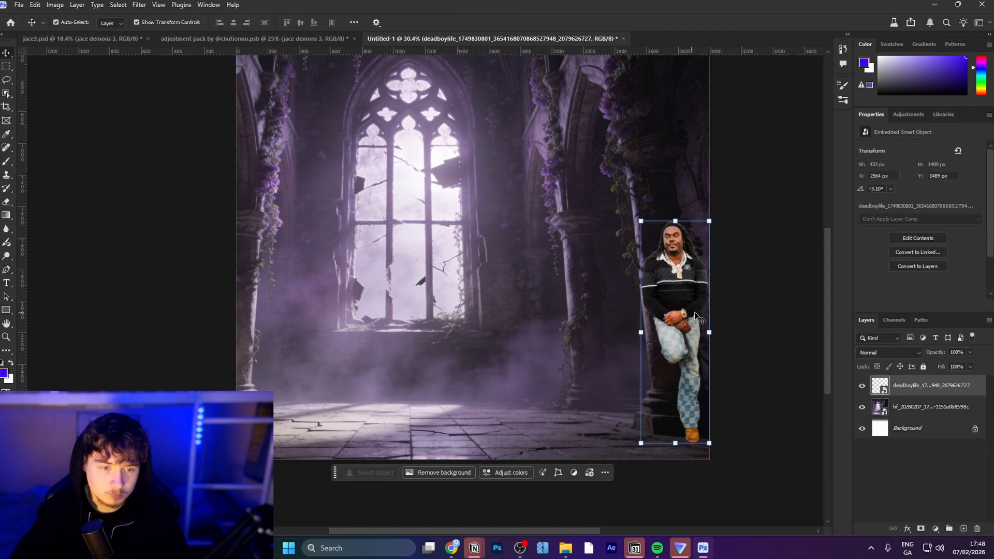
{"action": "left_click_drag", "start_coordinate": [675, 307], "coordinate": [714, 379]}
{"action": "left_click", "coordinate": [518, 284]}
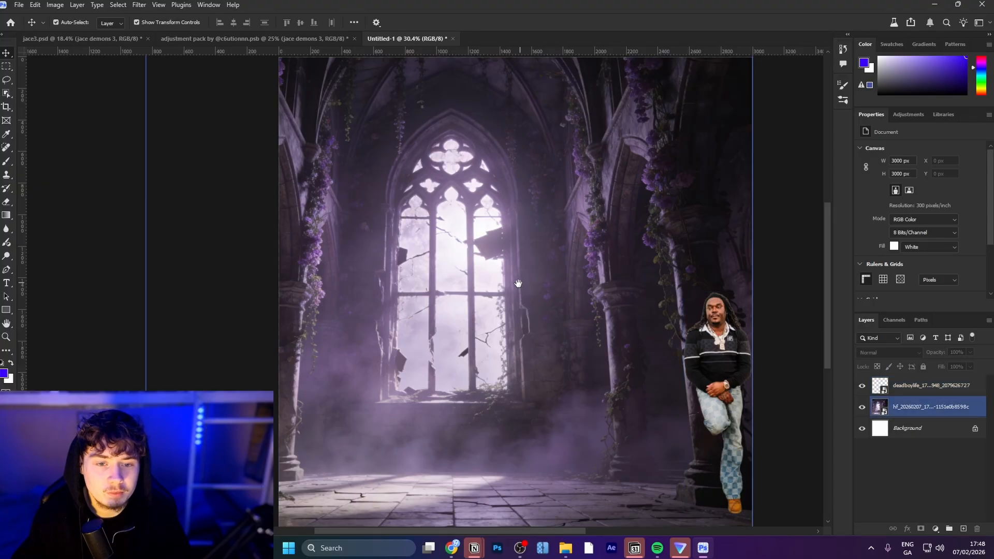
Step: Try to enlarge the man and cathedral layers together to about 119.41% and rotate them to about -3.46°
{"action": "left_click_drag", "start_coordinate": [462, 261], "coordinate": [515, 261]}
{"action": "left_click_drag", "start_coordinate": [645, 298], "coordinate": [531, 217]}
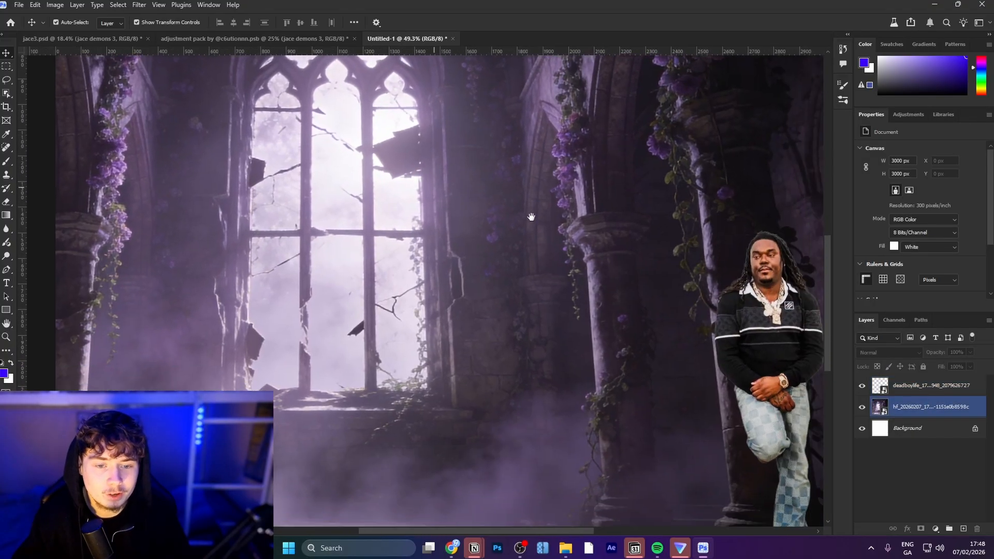
{"action": "left_click_drag", "start_coordinate": [692, 256], "coordinate": [626, 245]}
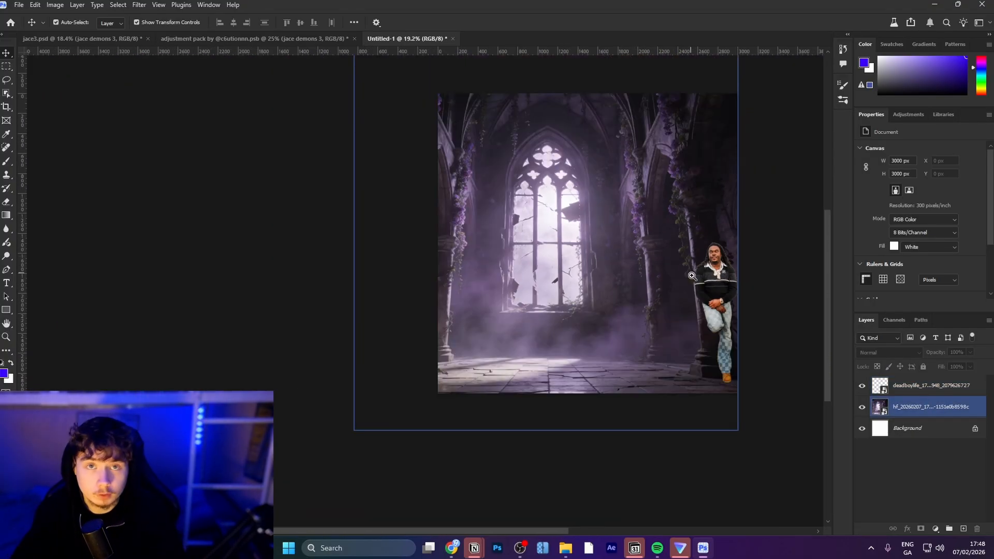
{"action": "left_click_drag", "start_coordinate": [692, 276], "coordinate": [721, 276]}
{"action": "left_click_drag", "start_coordinate": [715, 274], "coordinate": [624, 293]}
{"action": "left_click", "coordinate": [927, 386], "text": "ctrl"}
{"action": "left_click", "coordinate": [915, 413], "text": "ctrl"}
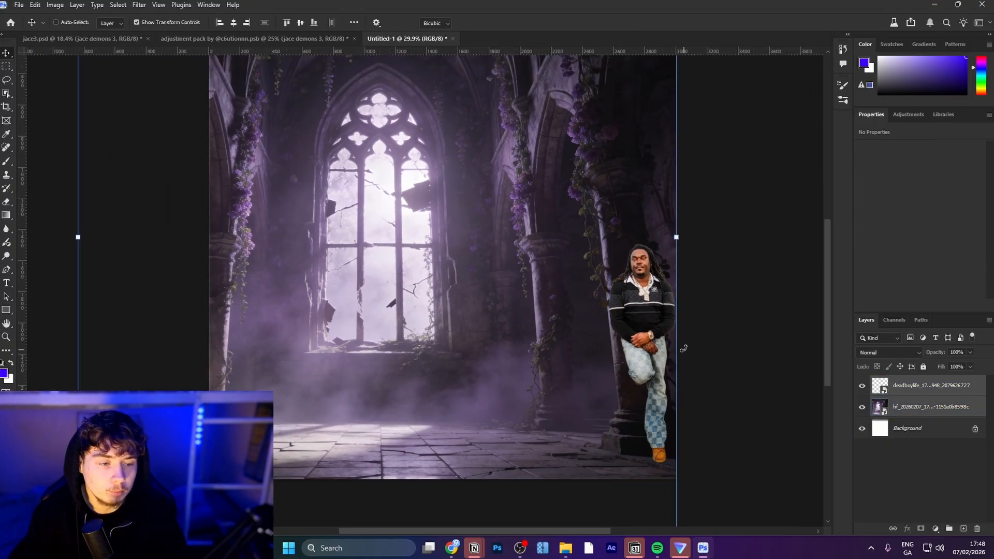
{"action": "key", "text": "ctrl+t"}
{"action": "scroll", "coordinate": [683, 348], "scroll_direction": "down", "scroll_amount": 2}
{"action": "left_click_drag", "start_coordinate": [249, 262], "coordinate": [167, 258]}
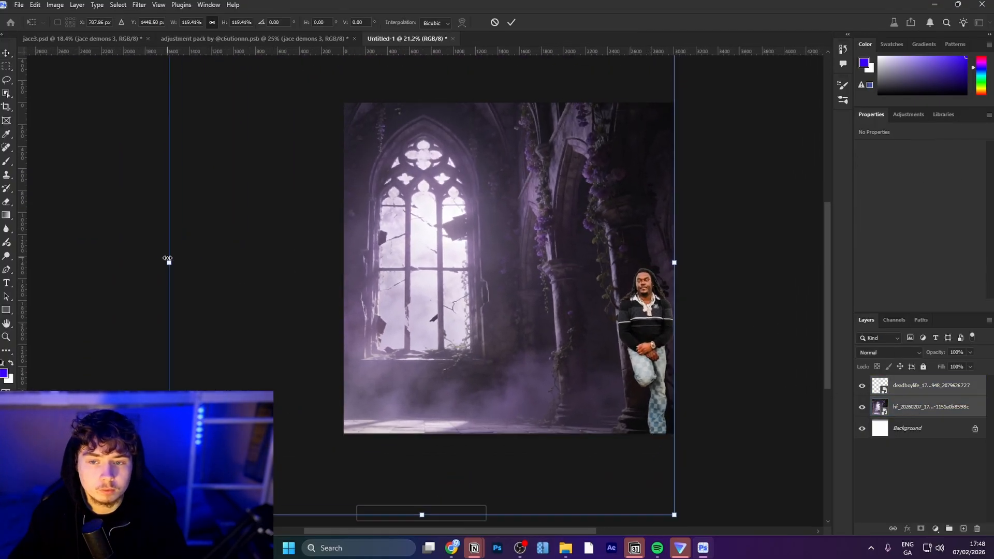
{"action": "left_click_drag", "start_coordinate": [316, 272], "coordinate": [311, 231]}
{"action": "left_click_drag", "start_coordinate": [151, 246], "coordinate": [151, 263]}
{"action": "left_click_drag", "start_coordinate": [278, 273], "coordinate": [294, 280]}
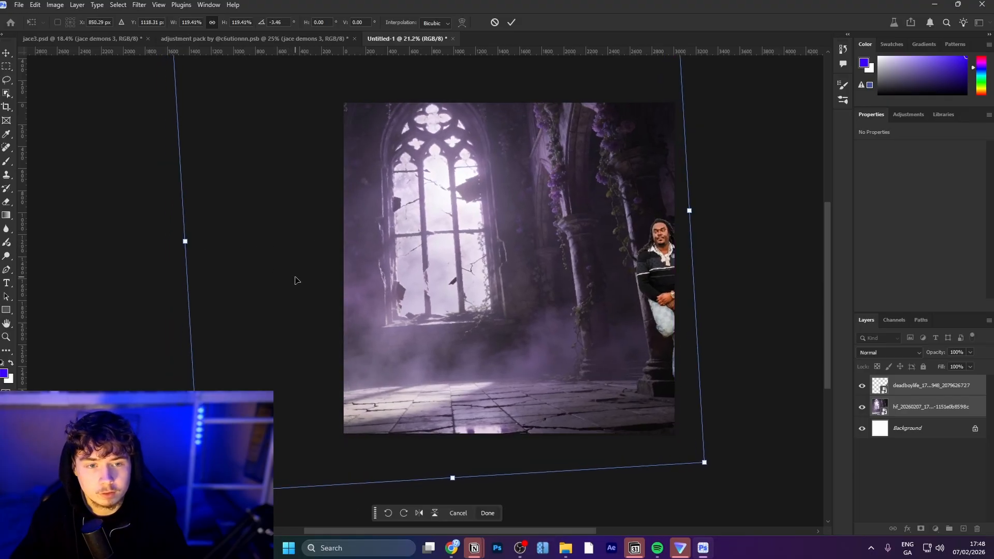
{"action": "left_click_drag", "start_coordinate": [510, 158], "coordinate": [494, 186]}
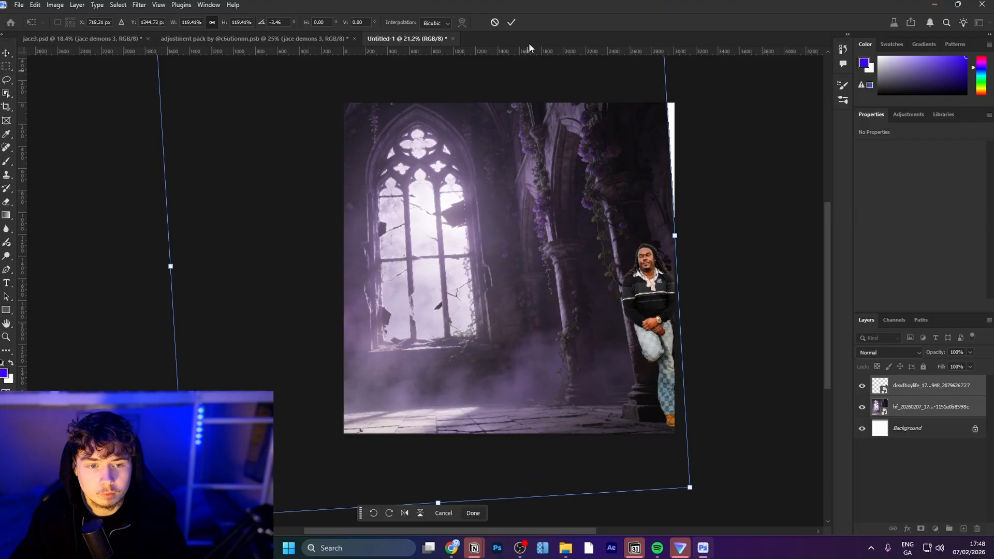
{"action": "left_click", "coordinate": [494, 23]}
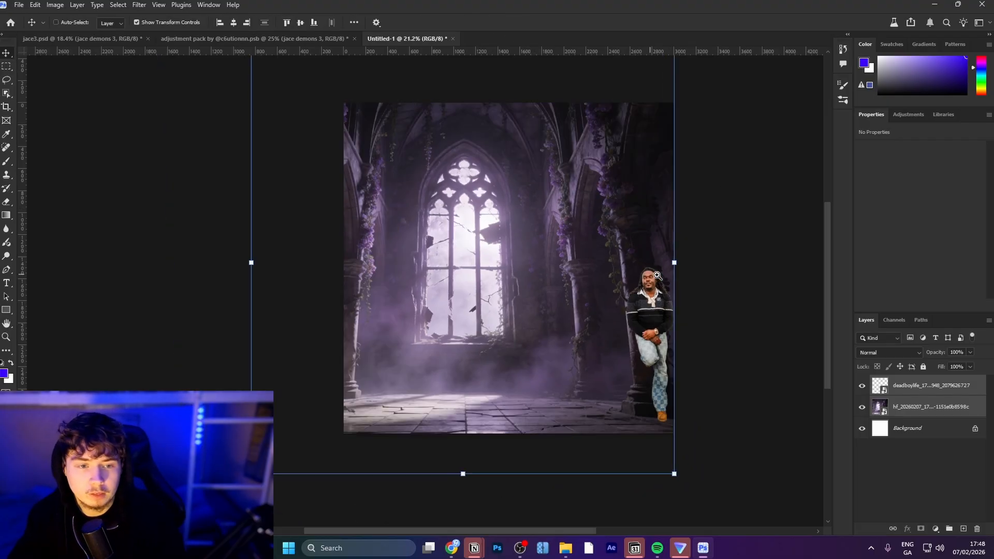
Step: Try to rotate the man to about -6.65° and reshape him with a perspective transform against the pillar
{"action": "left_click_drag", "start_coordinate": [657, 275], "coordinate": [640, 218]}
{"action": "left_click_drag", "start_coordinate": [691, 263], "coordinate": [696, 154]}
{"action": "left_click", "coordinate": [768, 216]}
{"action": "left_click_drag", "start_coordinate": [764, 215], "coordinate": [717, 210]}
{"action": "left_click_drag", "start_coordinate": [690, 232], "coordinate": [682, 269]}
{"action": "left_click", "coordinate": [634, 240]}
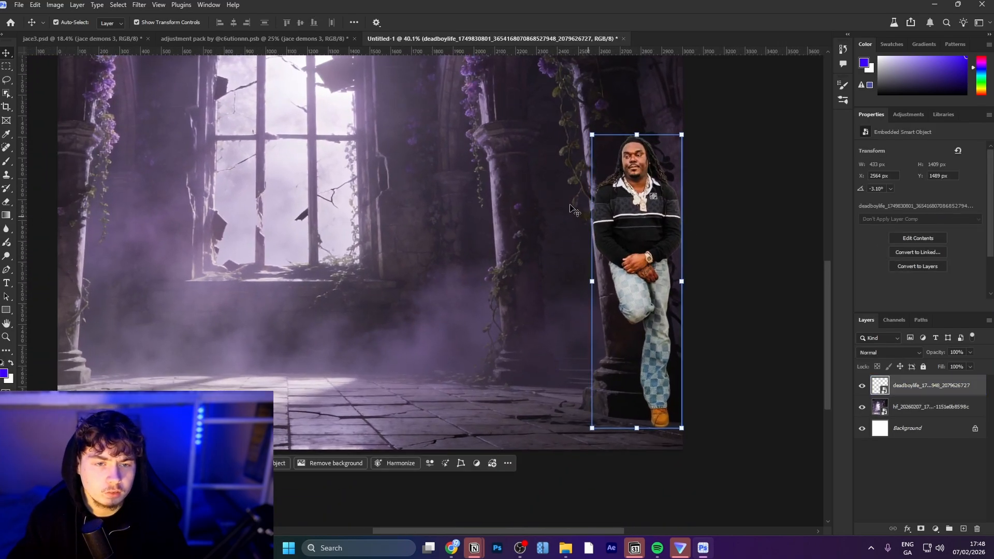
{"action": "left_click_drag", "start_coordinate": [592, 135], "coordinate": [548, 157]}
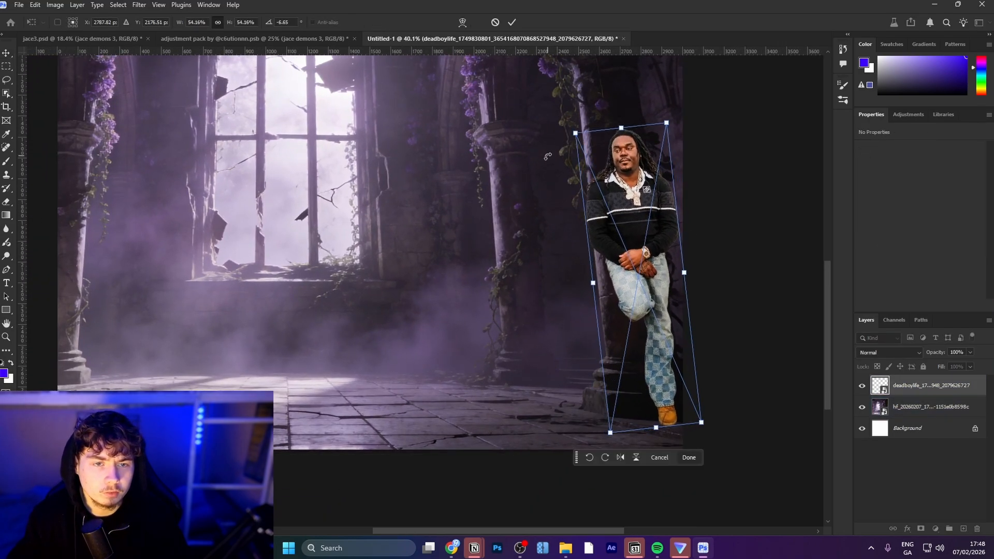
{"action": "right_click", "coordinate": [654, 325]}
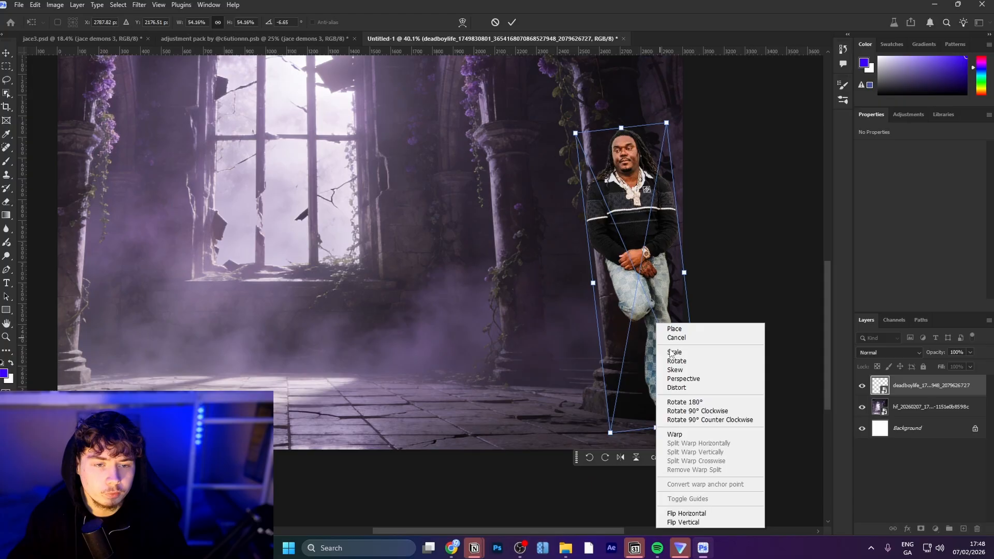
{"action": "left_click", "coordinate": [672, 379]}
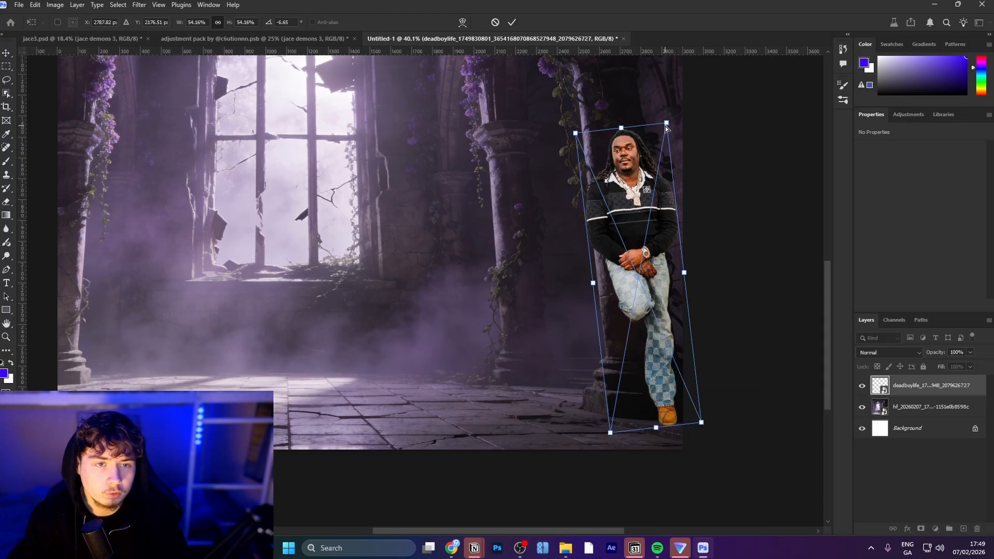
{"action": "left_click_drag", "start_coordinate": [666, 123], "coordinate": [662, 123]}
{"action": "left_click_drag", "start_coordinate": [701, 423], "coordinate": [664, 395]}
{"action": "scroll", "coordinate": [673, 411], "scroll_direction": "up", "scroll_amount": 2}
{"action": "scroll", "coordinate": [662, 363], "scroll_direction": "down", "scroll_amount": 2}
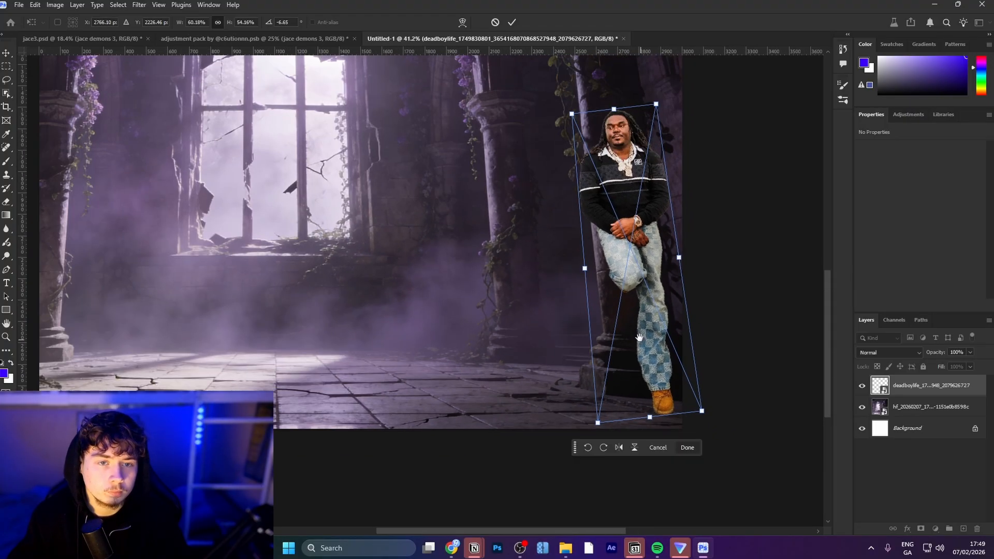
{"action": "left_click", "coordinate": [495, 22]}
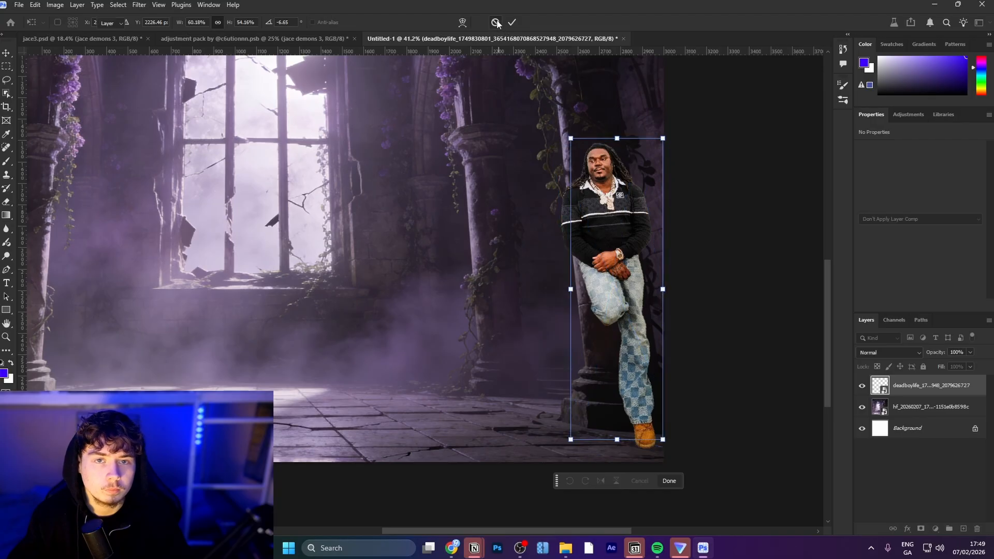
Step: Rotate the man to about -5.09° and place him at about X 2607 px, Y 1520 px, leaning on the right pillar
{"action": "key", "text": "ctrl+t"}
{"action": "left_click_drag", "start_coordinate": [695, 212], "coordinate": [687, 207]}
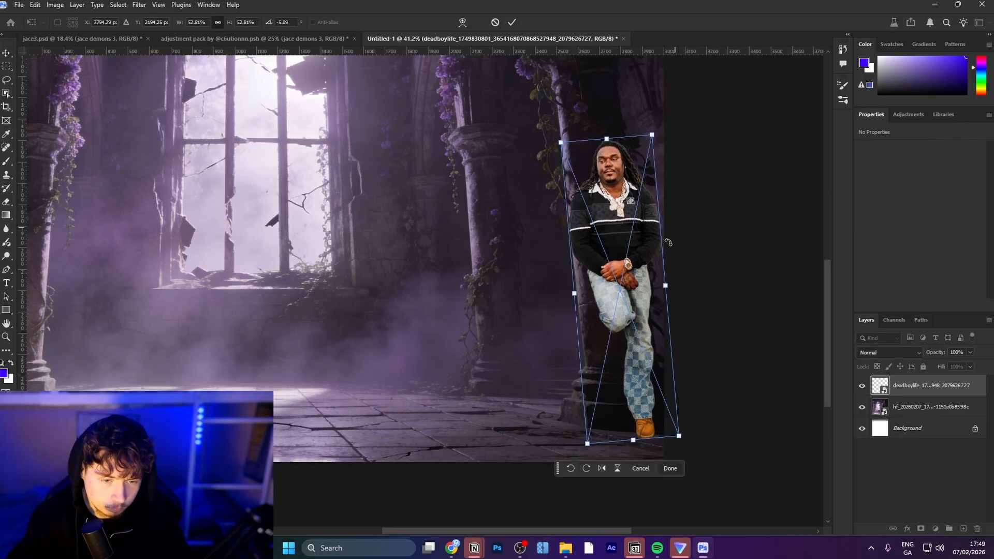
{"action": "left_click_drag", "start_coordinate": [644, 318], "coordinate": [766, 424]}
{"action": "key", "text": "Return"}
{"action": "left_click", "coordinate": [723, 316]}
{"action": "scroll", "coordinate": [767, 406], "scroll_direction": "down", "scroll_amount": 3}
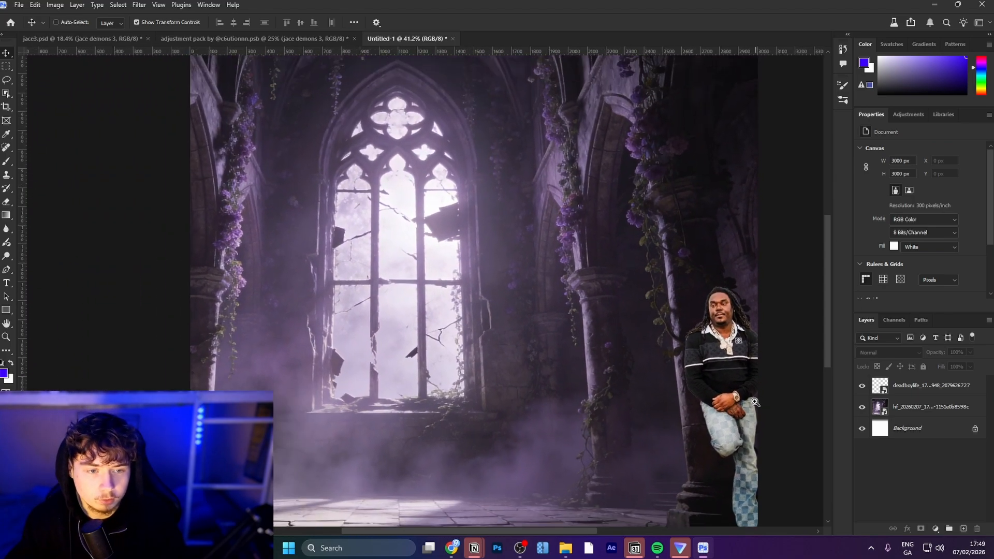
{"action": "left_click_drag", "start_coordinate": [743, 379], "coordinate": [718, 318]}
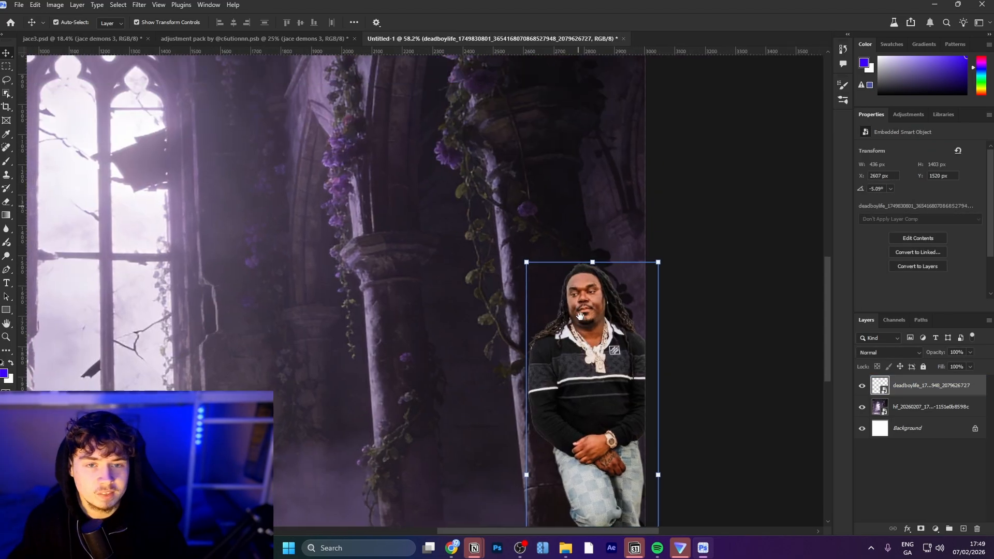
{"action": "left_click_drag", "start_coordinate": [563, 331], "coordinate": [554, 501]}
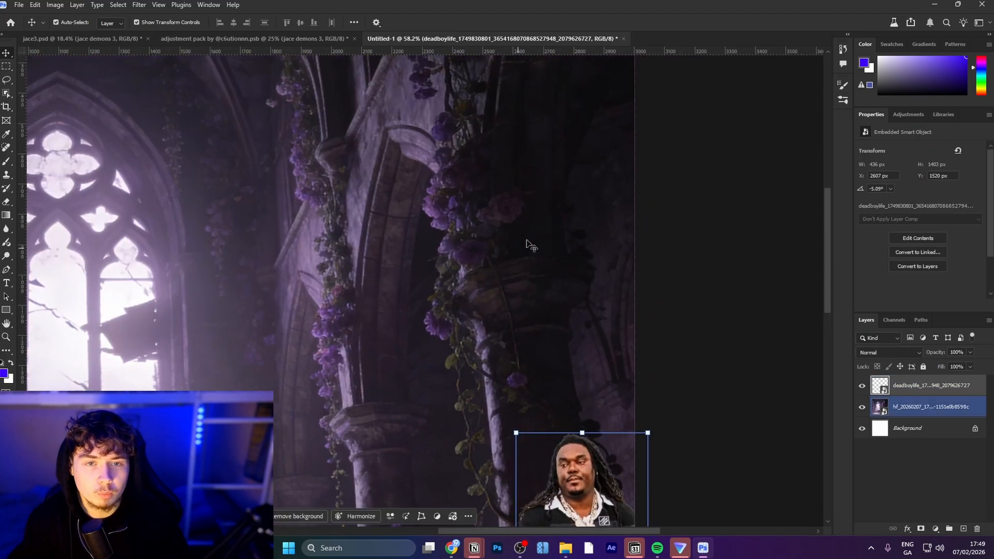
Step: Add an Exposure adjustment layer clipped to the man's layer and set its exposure to -6.90
{"action": "left_click", "coordinate": [539, 160]}
{"action": "left_click_drag", "start_coordinate": [527, 188], "coordinate": [519, 234]}
{"action": "left_click_drag", "start_coordinate": [569, 424], "coordinate": [548, 111]}
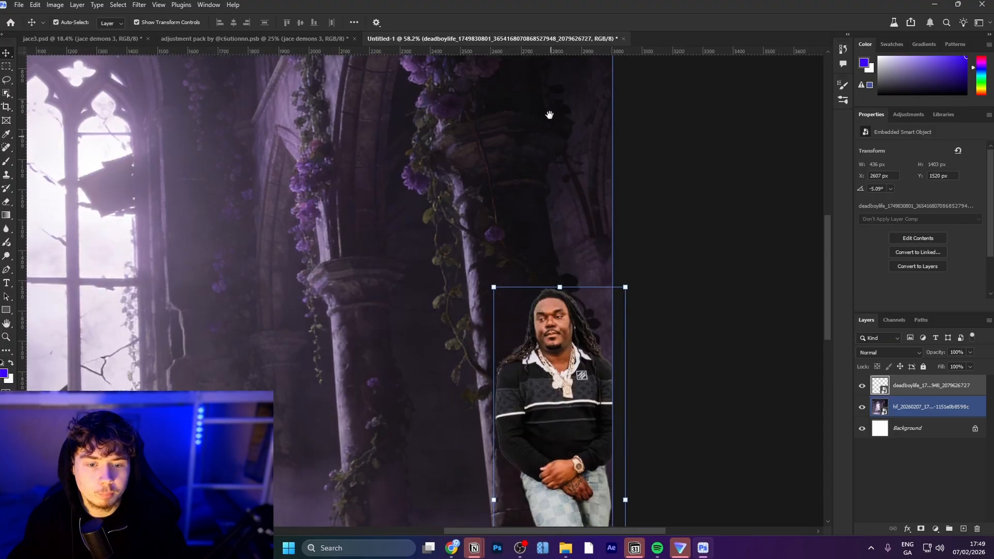
{"action": "left_click_drag", "start_coordinate": [605, 455], "coordinate": [622, 412]}
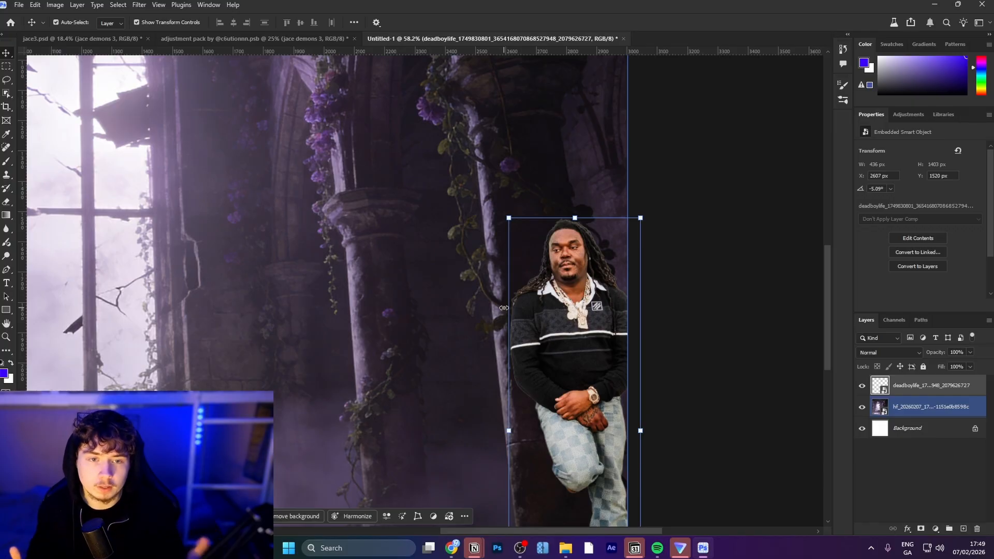
{"action": "left_click_drag", "start_coordinate": [618, 387], "coordinate": [529, 345]}
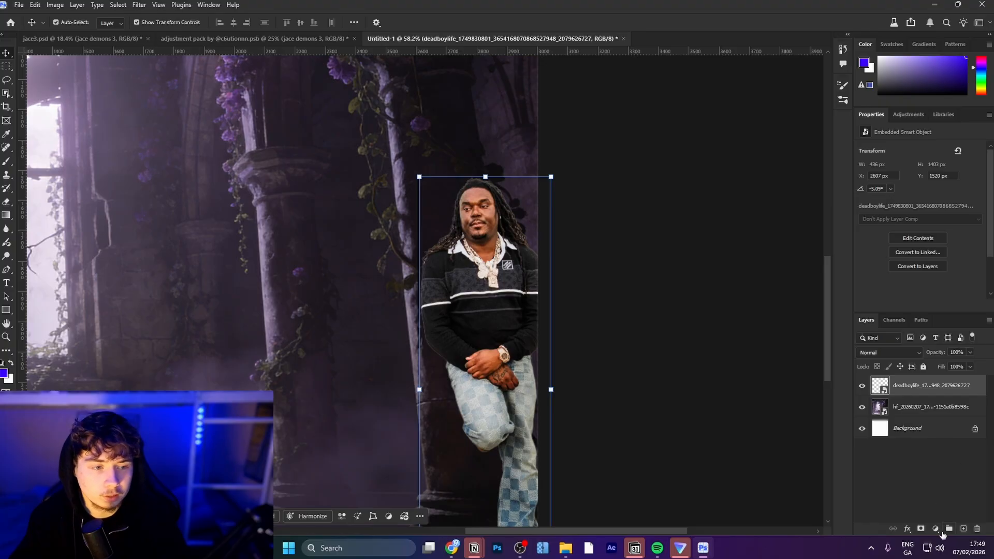
{"action": "left_click", "coordinate": [936, 529]}
{"action": "left_click", "coordinate": [930, 379]}
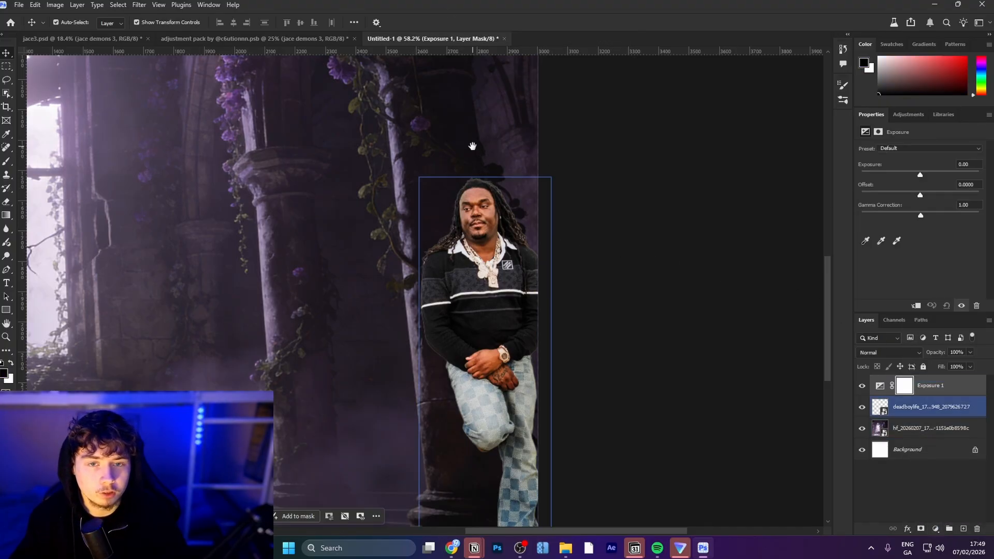
{"action": "left_click_drag", "start_coordinate": [472, 147], "coordinate": [484, 175]}
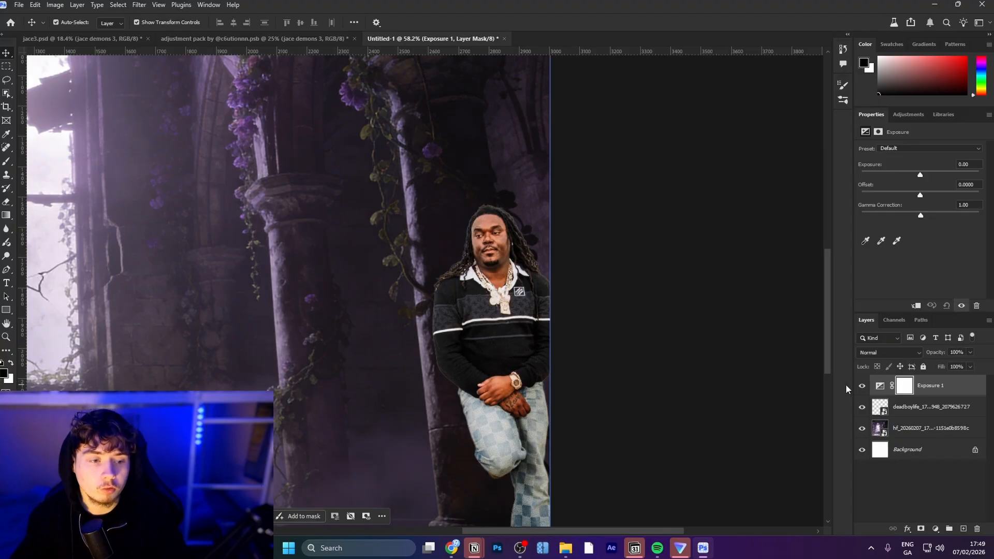
{"action": "left_click", "coordinate": [906, 409]}
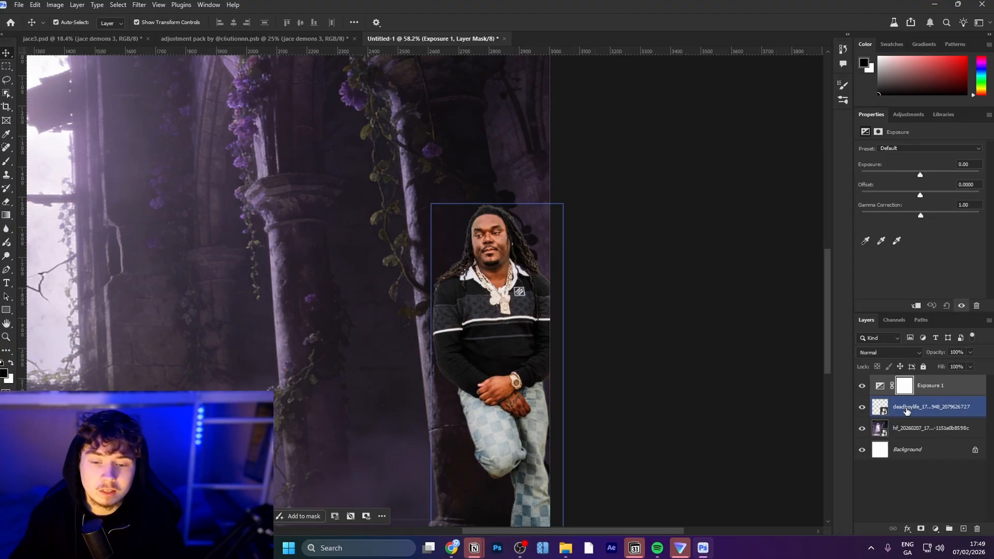
{"action": "left_click", "coordinate": [934, 395]}
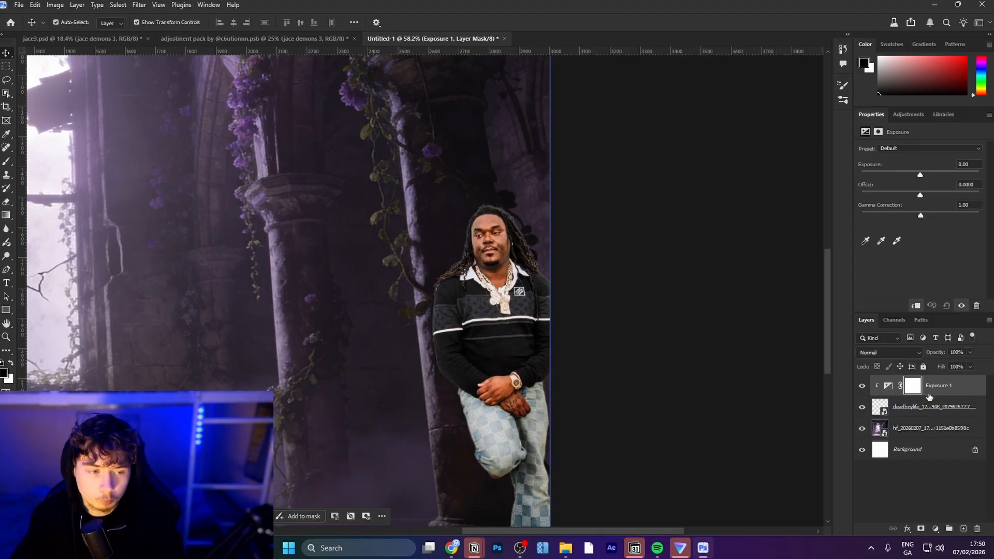
{"action": "left_click_drag", "start_coordinate": [921, 176], "coordinate": [877, 175]}
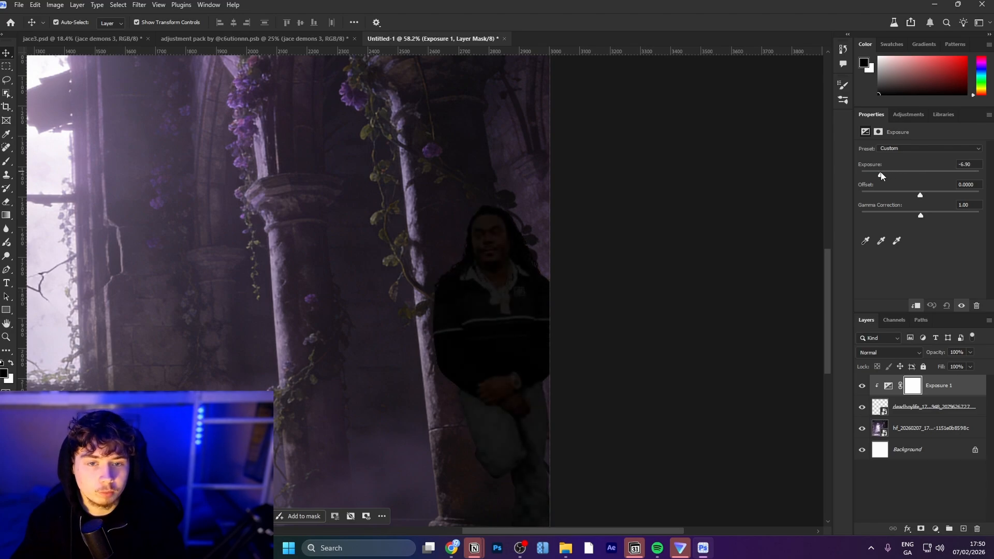
Step: Hide the exposure adjustment and, in a Camera Raw filter on the man's layer, set Yellows saturation to -100 and try lowering Oranges
{"action": "left_click", "coordinate": [862, 385]}
{"action": "left_click", "coordinate": [927, 407]}
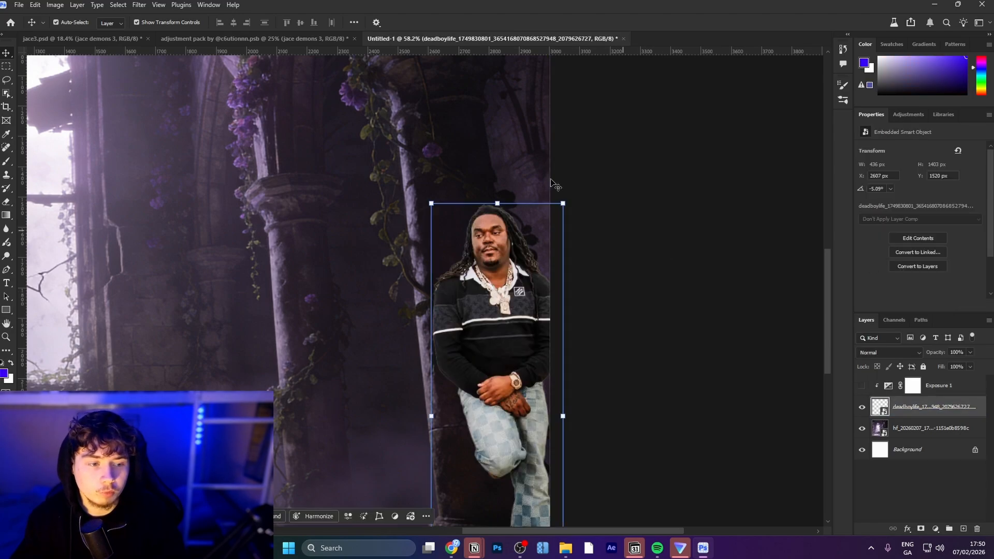
{"action": "left_click", "coordinate": [139, 5]}
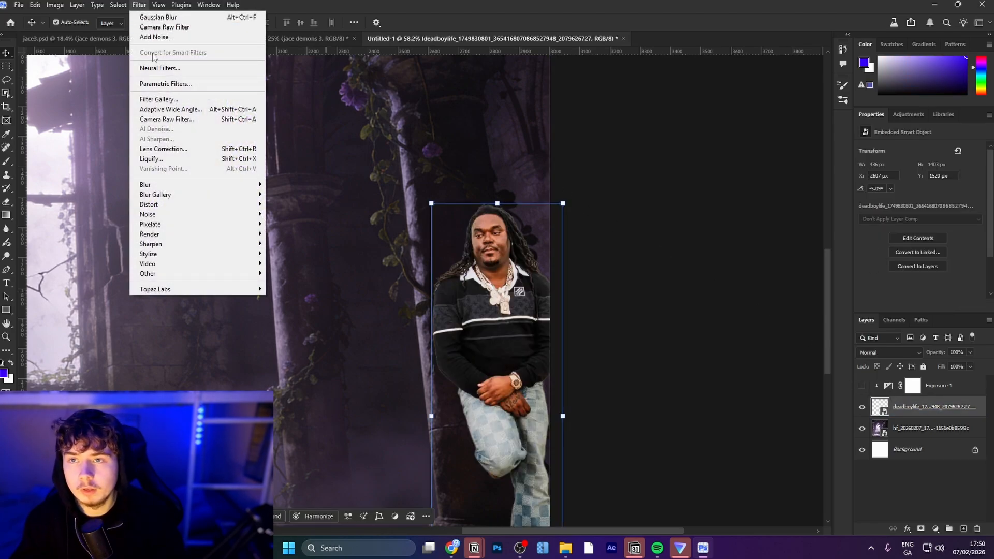
{"action": "left_click", "coordinate": [166, 120]}
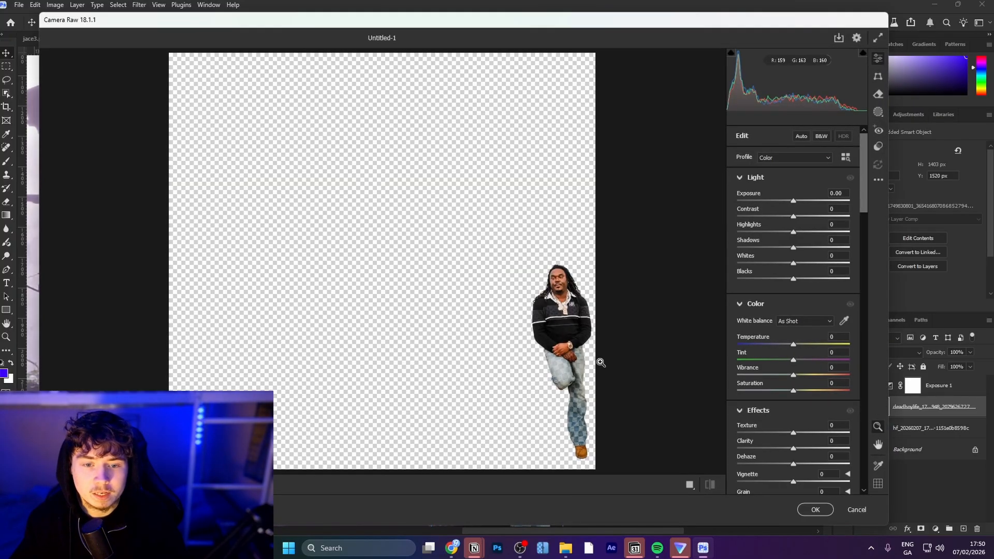
{"action": "scroll", "coordinate": [606, 363], "scroll_direction": "up", "scroll_amount": 5}
{"action": "scroll", "coordinate": [621, 371], "scroll_direction": "up", "scroll_amount": 3}
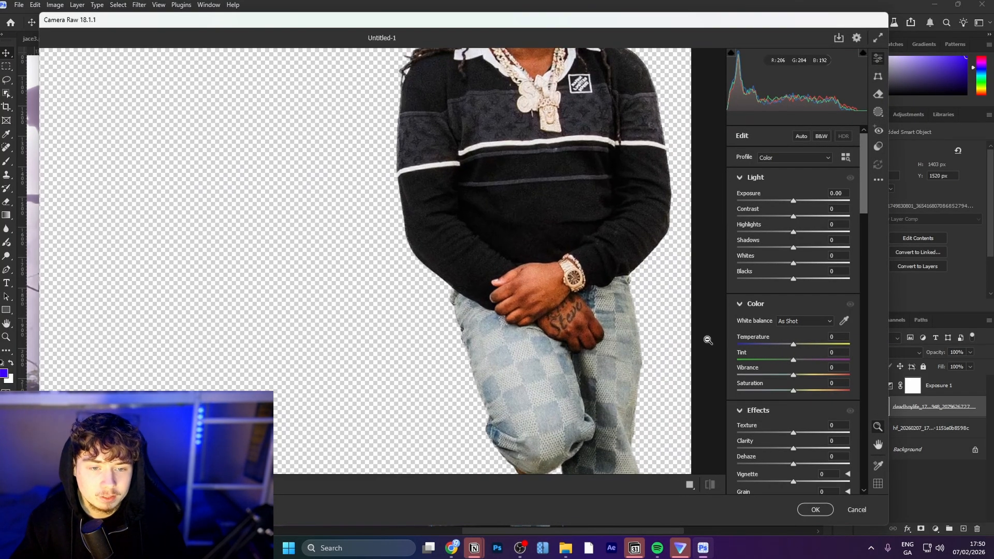
{"action": "scroll", "coordinate": [795, 405], "scroll_direction": "down", "scroll_amount": 10}
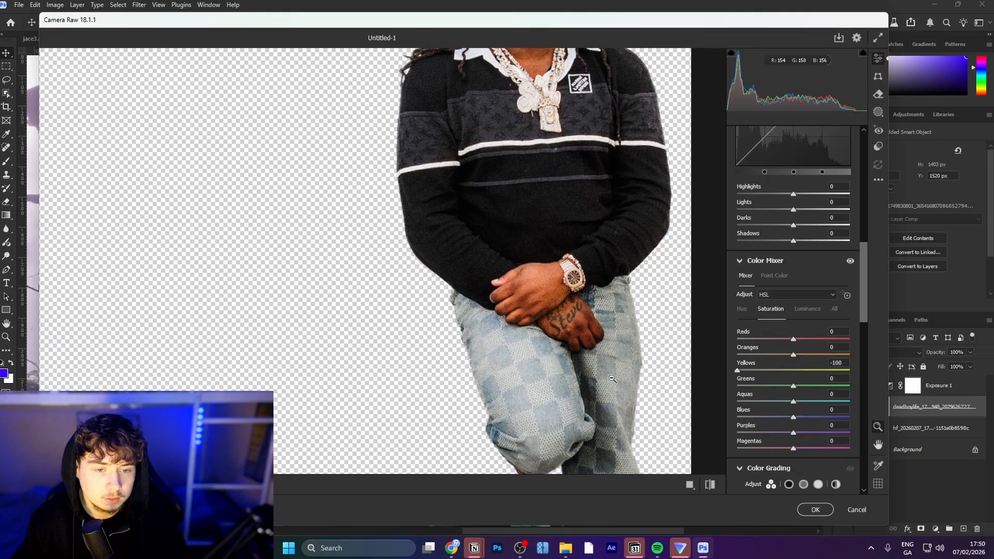
{"action": "scroll", "coordinate": [580, 222], "scroll_direction": "down", "scroll_amount": 3}
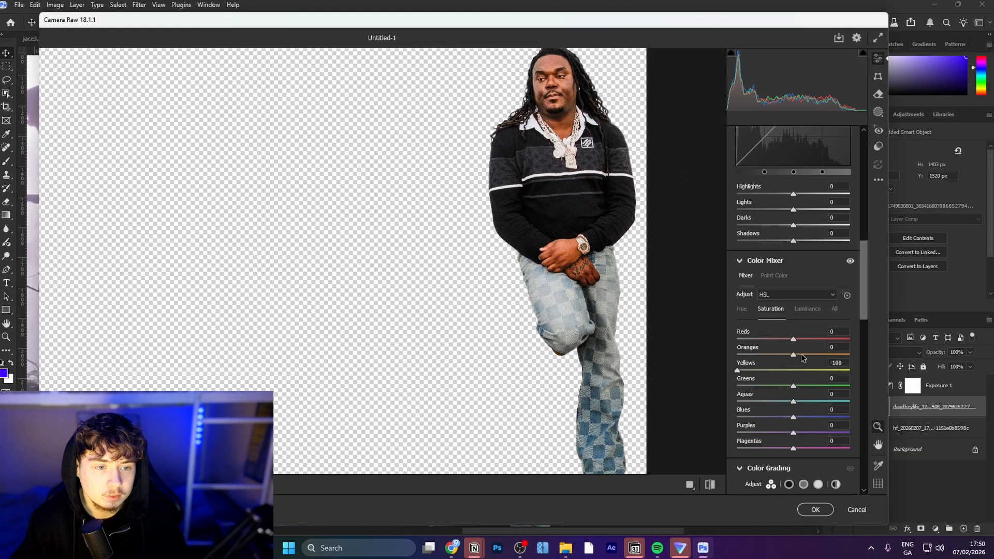
{"action": "left_click_drag", "start_coordinate": [800, 355], "coordinate": [791, 354]}
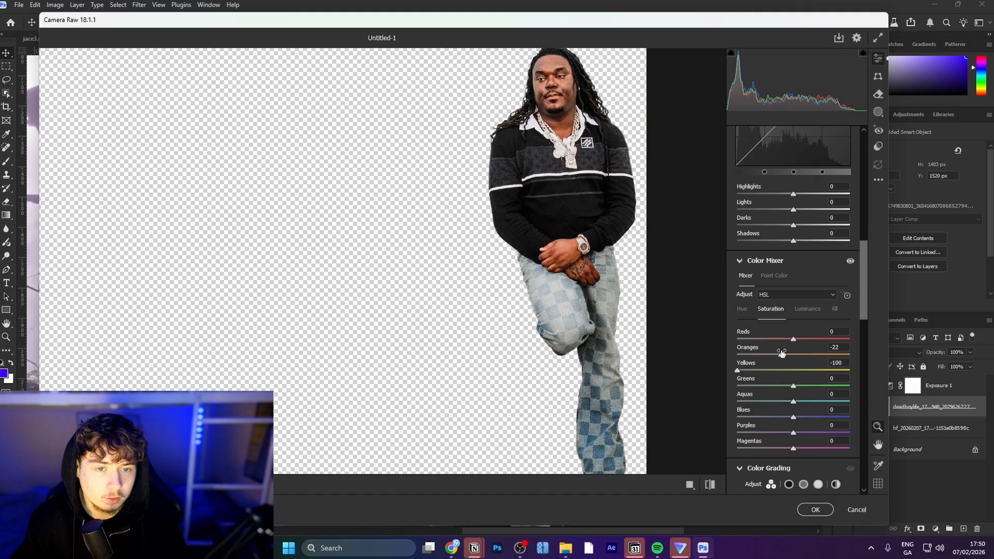
Step: Set the man's Vibrance to -43, Texture to +30 and Clarity to +27, and apply the Camera Raw filter
{"action": "scroll", "coordinate": [804, 373], "scroll_direction": "up", "scroll_amount": 5}
{"action": "scroll", "coordinate": [803, 373], "scroll_direction": "up", "scroll_amount": 3}
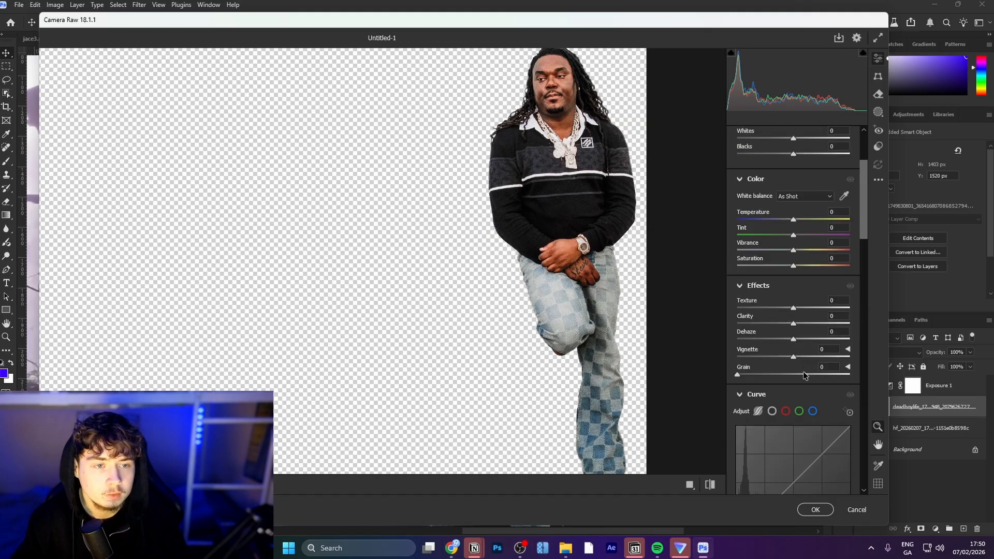
{"action": "left_click_drag", "start_coordinate": [793, 251], "coordinate": [771, 257]}
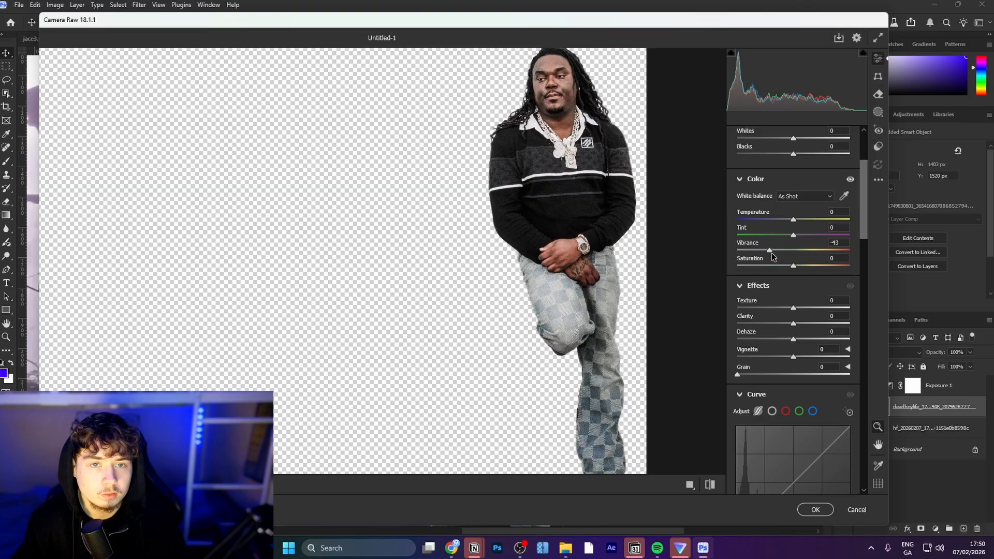
{"action": "scroll", "coordinate": [806, 365], "scroll_direction": "up", "scroll_amount": 3}
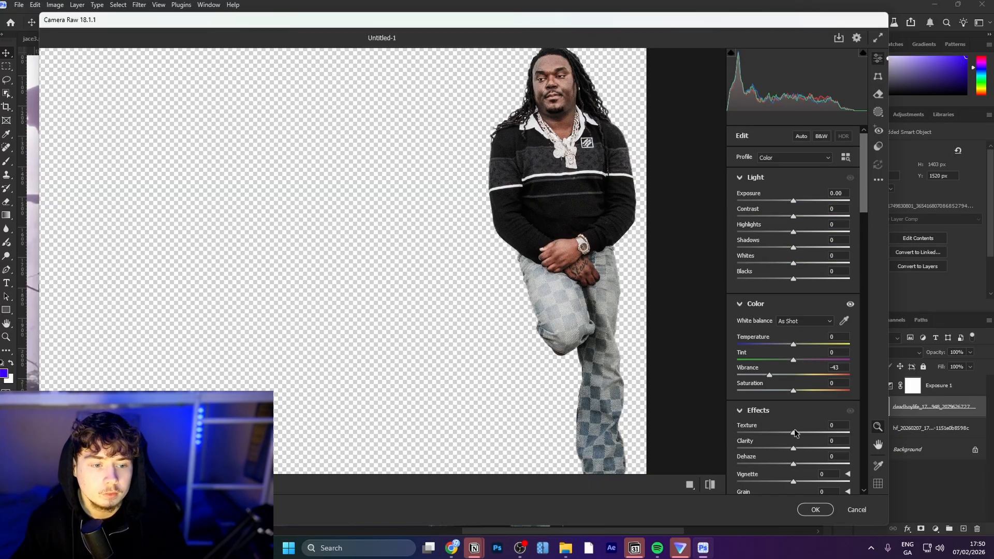
{"action": "left_click_drag", "start_coordinate": [795, 433], "coordinate": [811, 435]}
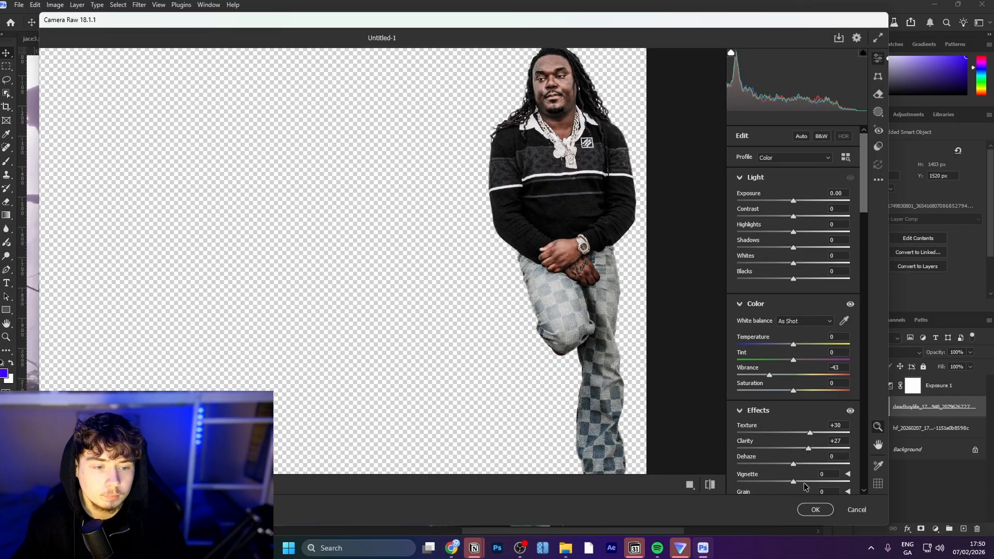
{"action": "left_click", "coordinate": [815, 510]}
Step: Show the exposure adjustment again and invert its layer mask to black
{"action": "scroll", "coordinate": [732, 376], "scroll_direction": "down", "scroll_amount": 5}
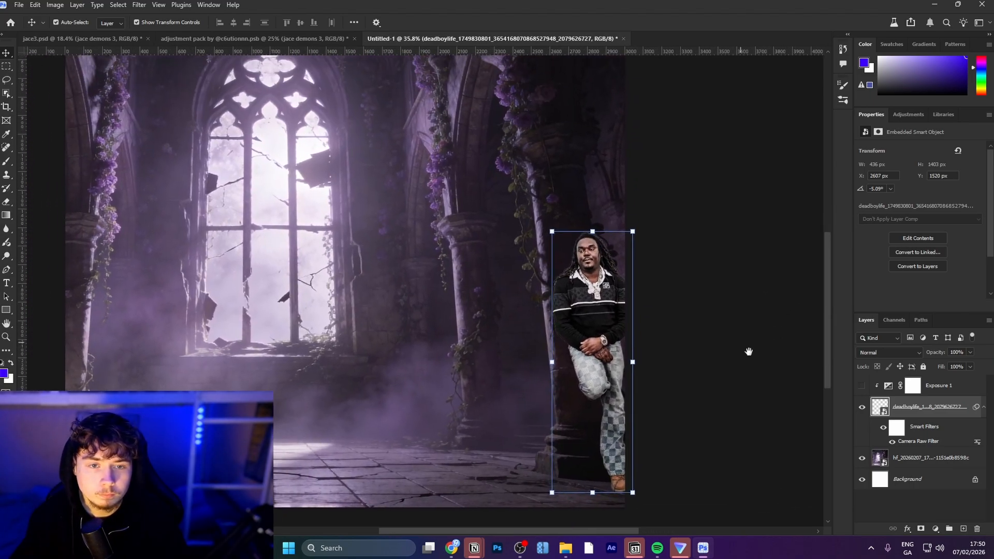
{"action": "left_click_drag", "start_coordinate": [748, 349], "coordinate": [656, 310]}
{"action": "scroll", "coordinate": [656, 310], "scroll_direction": "up", "scroll_amount": 4}
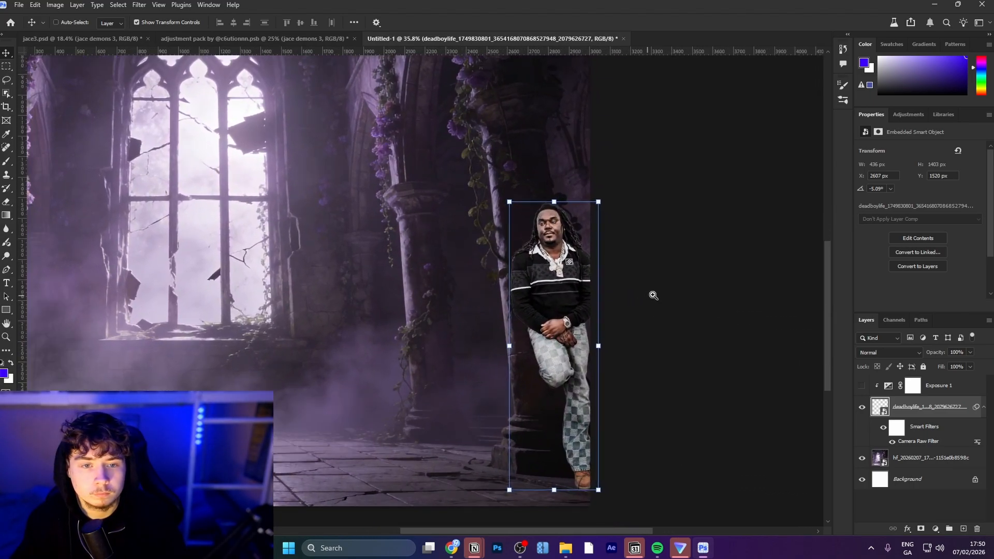
{"action": "left_click", "coordinate": [913, 385]}
{"action": "left_click", "coordinate": [863, 386]}
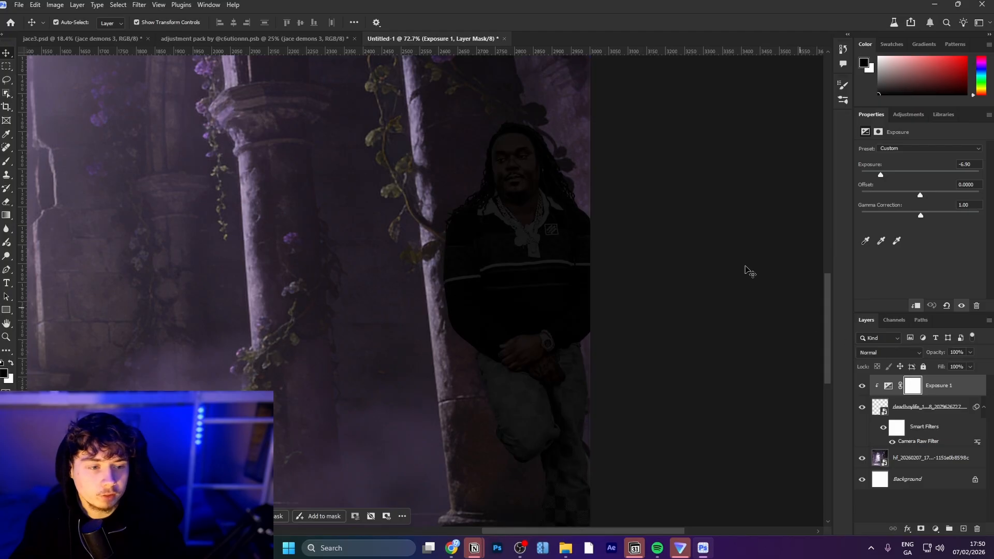
{"action": "key", "text": "ctrl+i"}
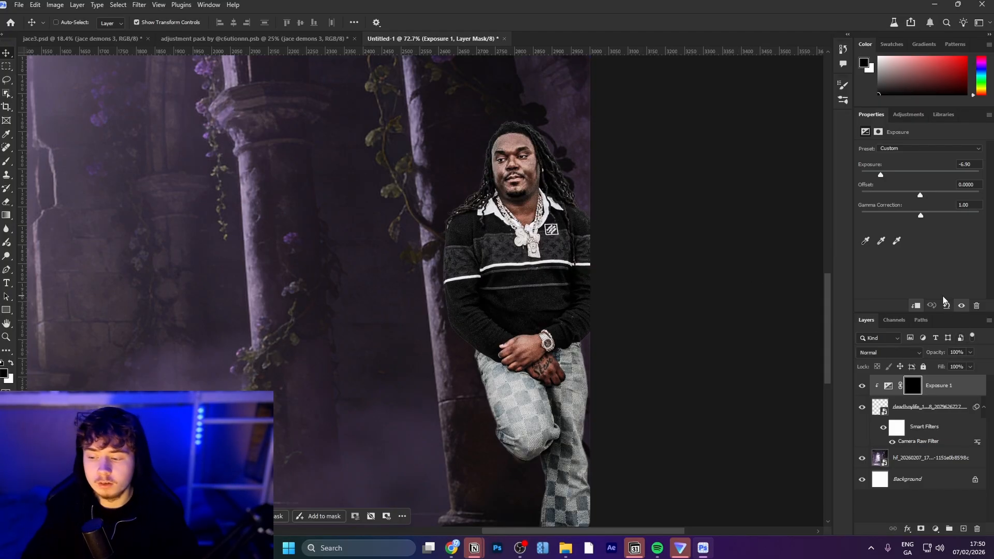
Step: Set up a soft round brush of about 342 px with 3% hardness for painting on the exposure mask
{"action": "key", "text": "b"}
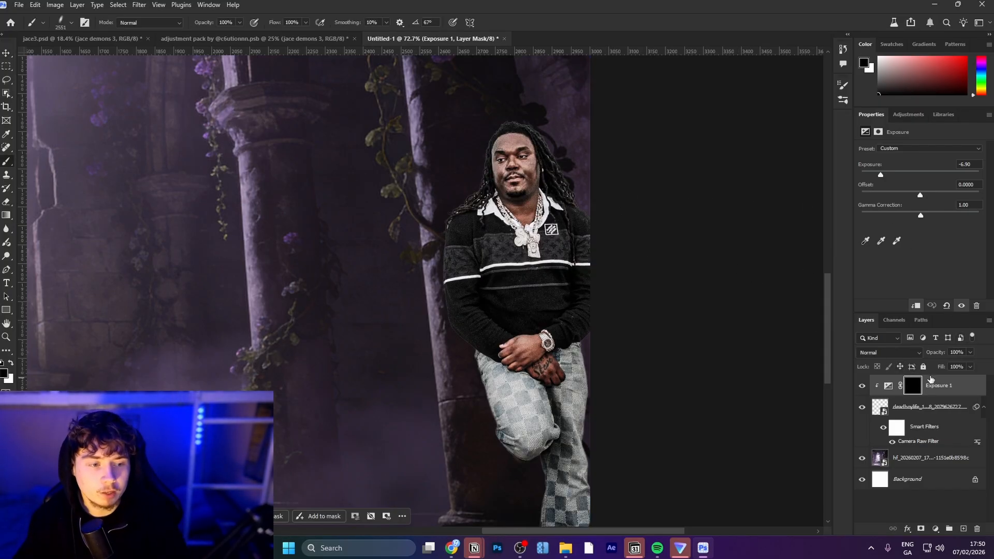
{"action": "left_click_drag", "start_coordinate": [548, 205], "coordinate": [213, 207]}
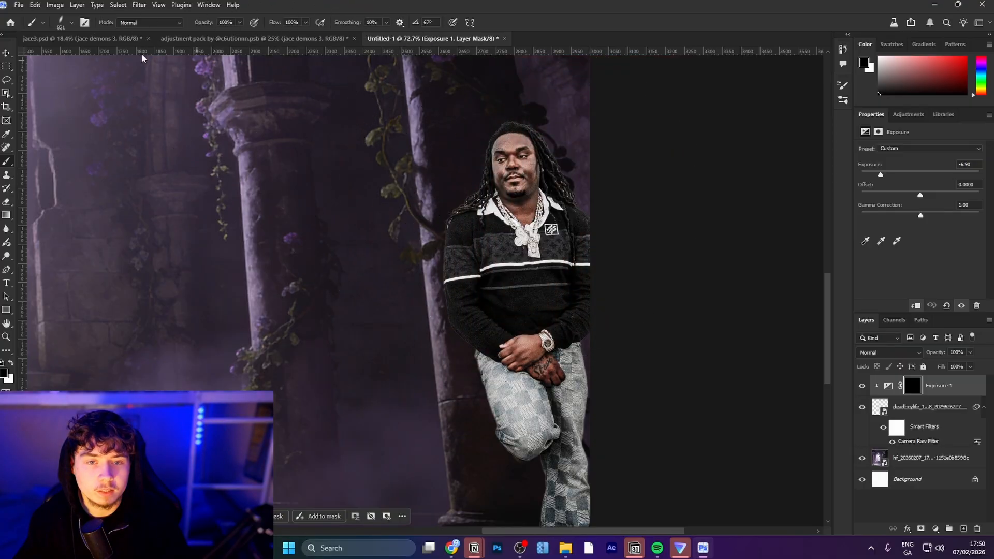
{"action": "left_click", "coordinate": [62, 23]}
{"action": "left_click_drag", "start_coordinate": [32, 62], "coordinate": [43, 66]}
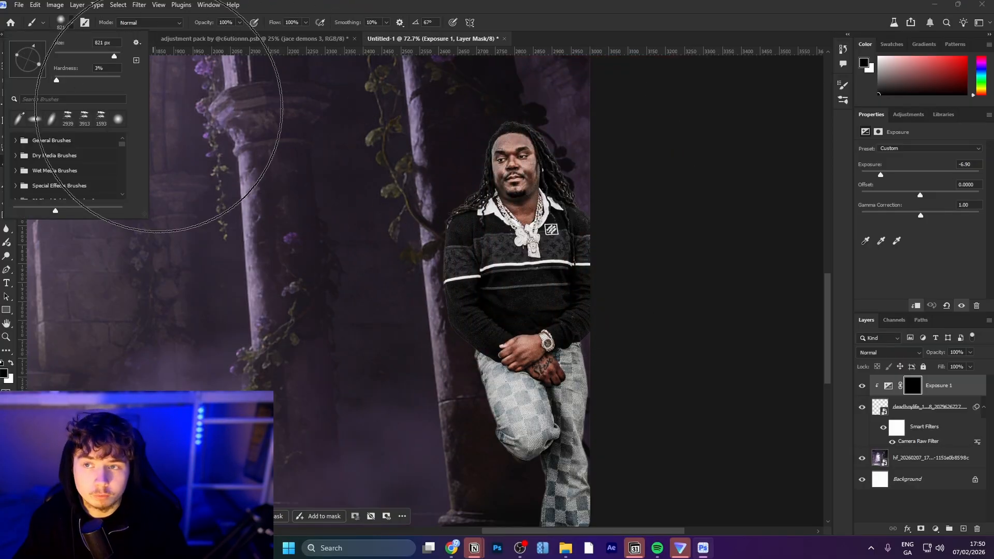
{"action": "left_click_drag", "start_coordinate": [467, 209], "coordinate": [392, 210]}
{"action": "left_click_drag", "start_coordinate": [525, 157], "coordinate": [505, 157]}
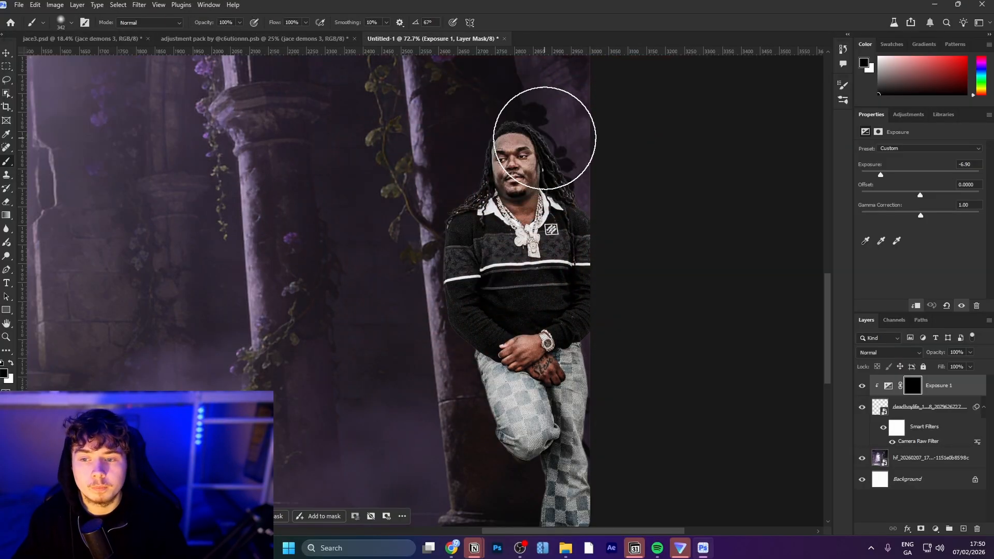
Step: Try to paint a shadow in white on the exposure mask along the man's side and legs facing away from the window
{"action": "key", "text": "x"}
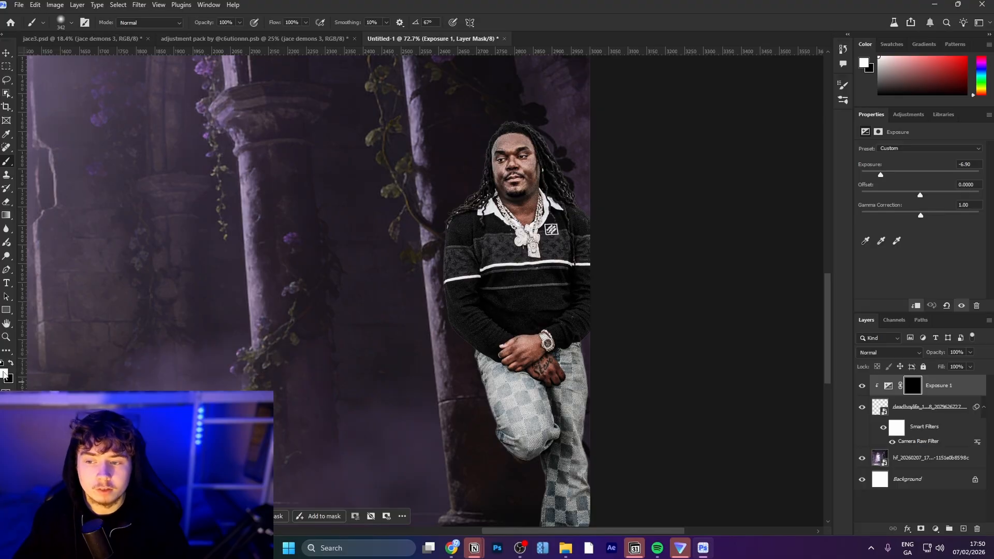
{"action": "mouse_move", "coordinate": [526, 107]}
{"action": "left_mouse_down"}
{"action": "mouse_move", "coordinate": [583, 195]}
{"action": "mouse_move", "coordinate": [570, 244]}
{"action": "mouse_move", "coordinate": [560, 226]}
{"action": "mouse_move", "coordinate": [480, 238]}
{"action": "mouse_move", "coordinate": [607, 466]}
{"action": "mouse_move", "coordinate": [536, 491]}
{"action": "left_mouse_up"}
{"action": "key", "text": "x"}
{"action": "mouse_move", "coordinate": [461, 158]}
{"action": "left_mouse_down"}
{"action": "mouse_move", "coordinate": [468, 321]}
{"action": "mouse_move", "coordinate": [446, 287]}
{"action": "mouse_move", "coordinate": [447, 256]}
{"action": "mouse_move", "coordinate": [469, 500]}
{"action": "mouse_move", "coordinate": [439, 329]}
{"action": "mouse_move", "coordinate": [441, 369]}
{"action": "mouse_move", "coordinate": [476, 408]}
{"action": "mouse_move", "coordinate": [480, 478]}
{"action": "mouse_move", "coordinate": [529, 454]}
{"action": "mouse_move", "coordinate": [493, 475]}
{"action": "mouse_move", "coordinate": [471, 314]}
{"action": "left_mouse_up"}
{"action": "key", "text": "x"}
{"action": "left_click_drag", "start_coordinate": [542, 418], "coordinate": [544, 545]}
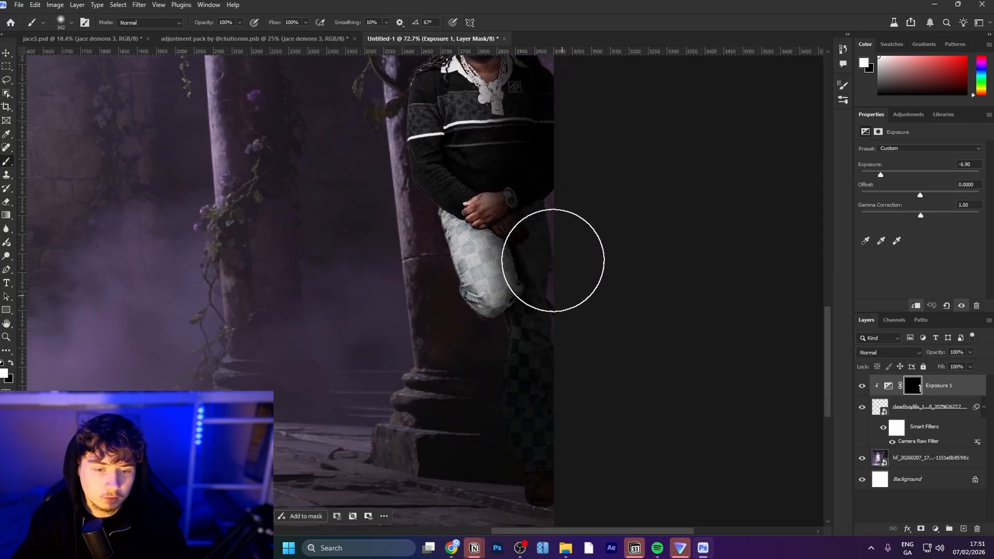
{"action": "left_click_drag", "start_coordinate": [554, 257], "coordinate": [539, 216]}
Step: Fill the exposure mask with white and refill it with black to clear the painted shadow
{"action": "key", "text": "alt+BackSpace"}
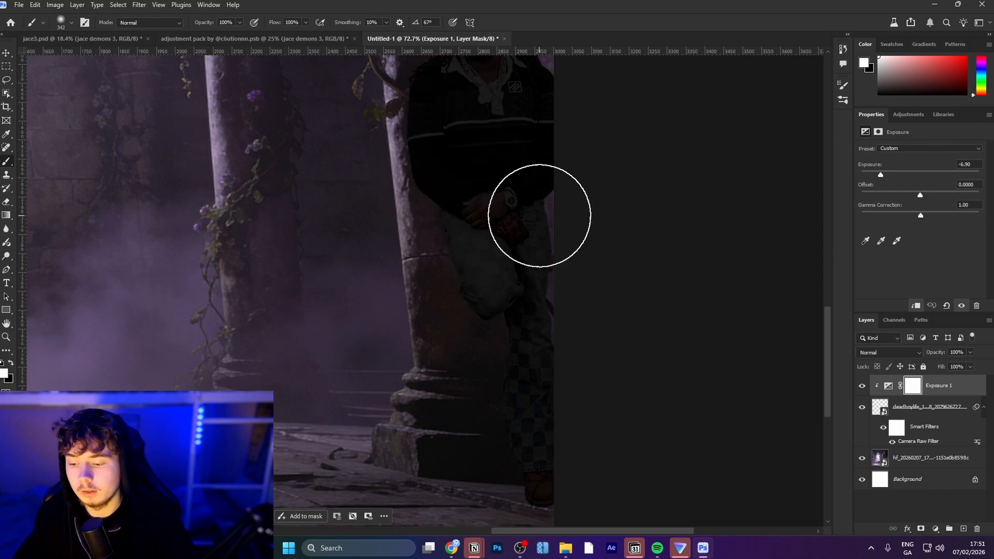
{"action": "key", "text": "x"}
{"action": "key", "text": "alt+BackSpace"}
Step: Set the brush opacity to 23%, the flow to 30% and the size to about 150 px for shading the man's head
{"action": "left_click_drag", "start_coordinate": [497, 108], "coordinate": [527, 107]}
{"action": "left_click_drag", "start_coordinate": [528, 108], "coordinate": [503, 306]}
{"action": "left_click_drag", "start_coordinate": [460, 130], "coordinate": [482, 248]}
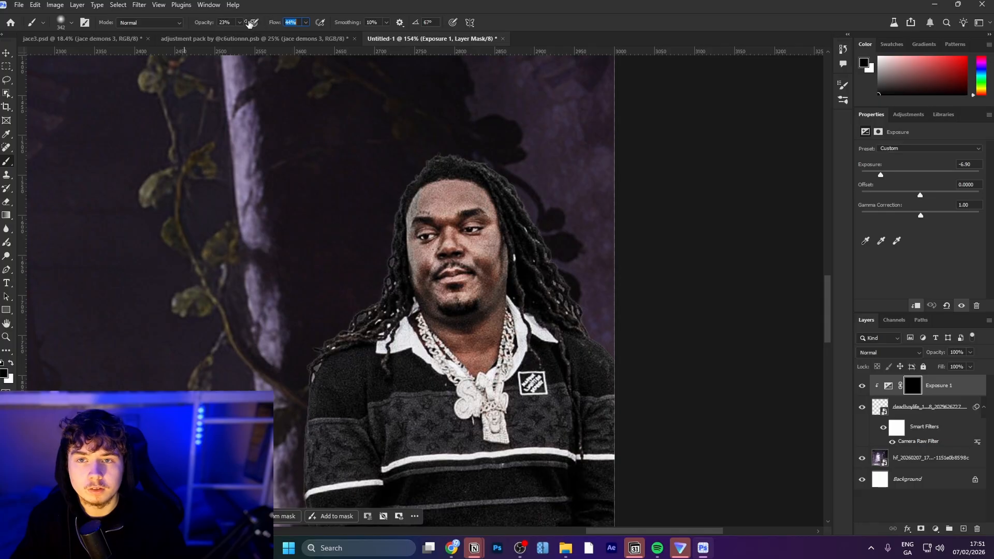
{"action": "left_click_drag", "start_coordinate": [277, 26], "coordinate": [273, 27]}
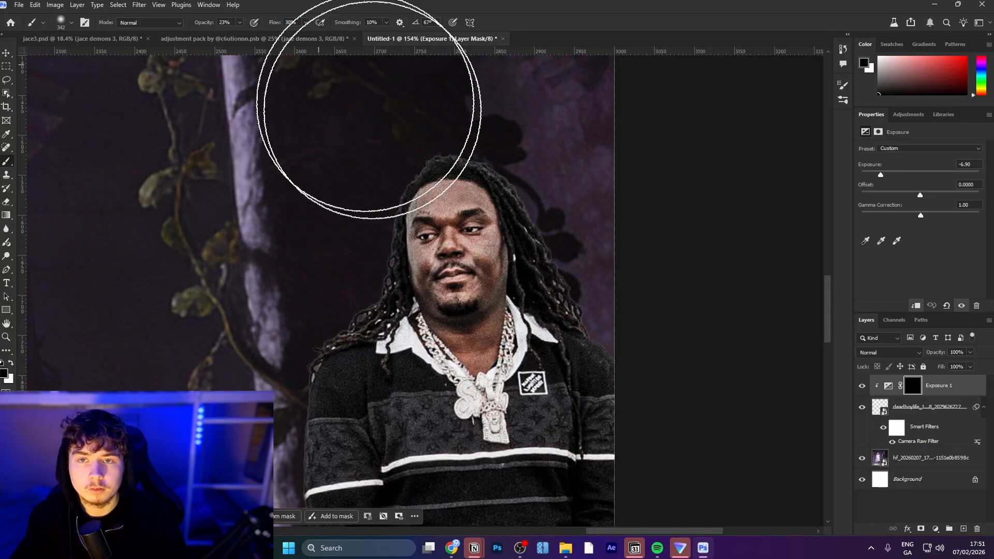
{"action": "left_click_drag", "start_coordinate": [502, 171], "coordinate": [427, 158]}
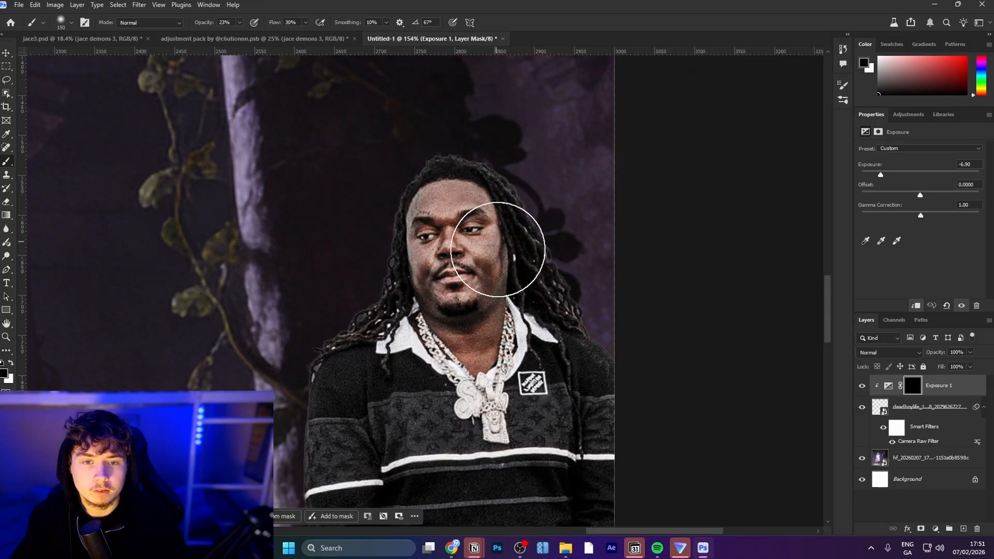
Step: Paint shadow in white on the exposure mask over the man's face, hair, collar and torso on the side facing away from the window
{"action": "key", "text": "x"}
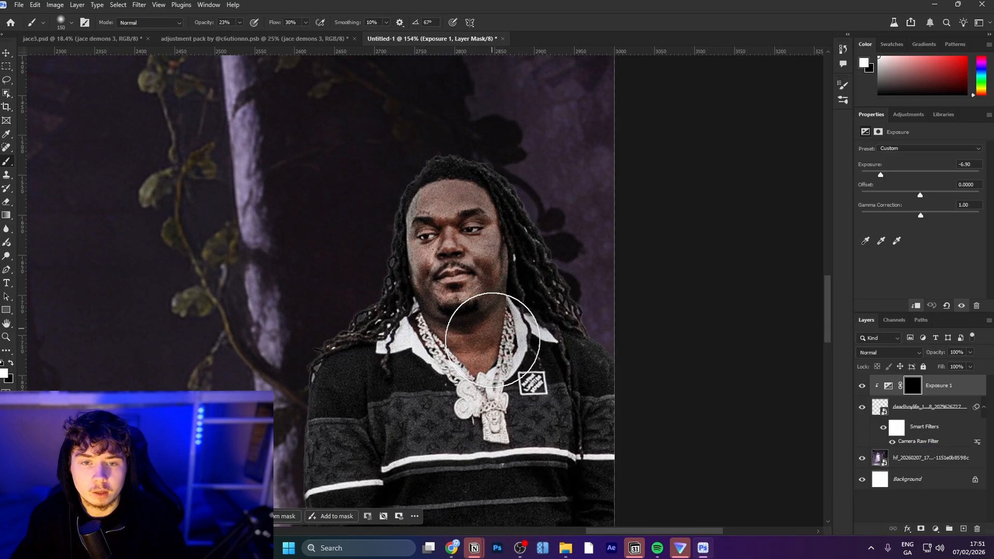
{"action": "left_click_drag", "start_coordinate": [504, 217], "coordinate": [535, 386]}
{"action": "mouse_move", "coordinate": [517, 191]}
{"action": "left_mouse_down"}
{"action": "mouse_move", "coordinate": [512, 333]}
{"action": "mouse_move", "coordinate": [494, 357]}
{"action": "mouse_move", "coordinate": [526, 396]}
{"action": "mouse_move", "coordinate": [591, 398]}
{"action": "left_mouse_up"}
{"action": "left_click_drag", "start_coordinate": [536, 276], "coordinate": [519, 170]}
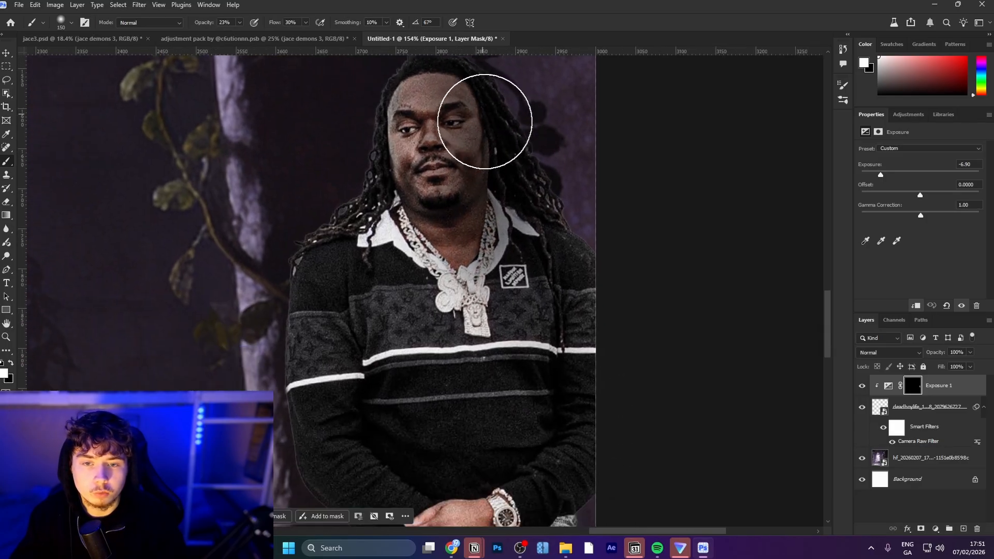
{"action": "left_click_drag", "start_coordinate": [485, 122], "coordinate": [514, 453]}
Step: Paint the shadow in white down the man's body and trouser leg along the edge of the canvas
{"action": "scroll", "coordinate": [591, 305], "scroll_direction": "down", "scroll_amount": 10}
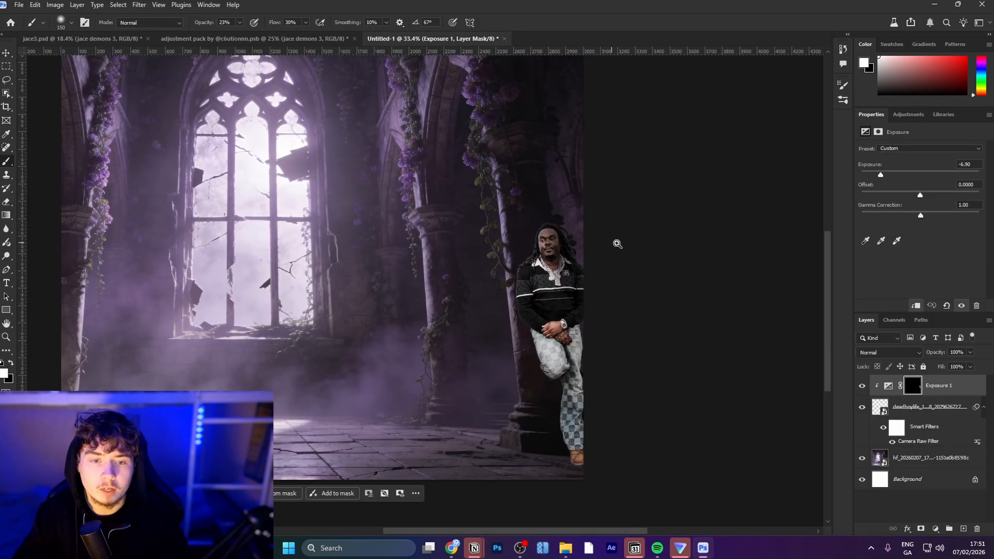
{"action": "scroll", "coordinate": [617, 244], "scroll_direction": "up", "scroll_amount": 5}
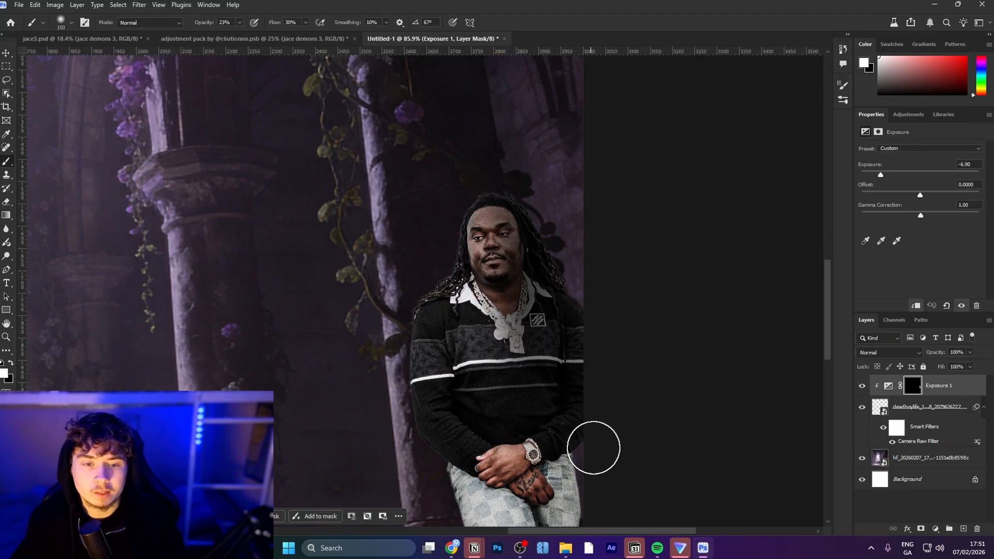
{"action": "scroll", "coordinate": [539, 473], "scroll_direction": "down", "scroll_amount": 6}
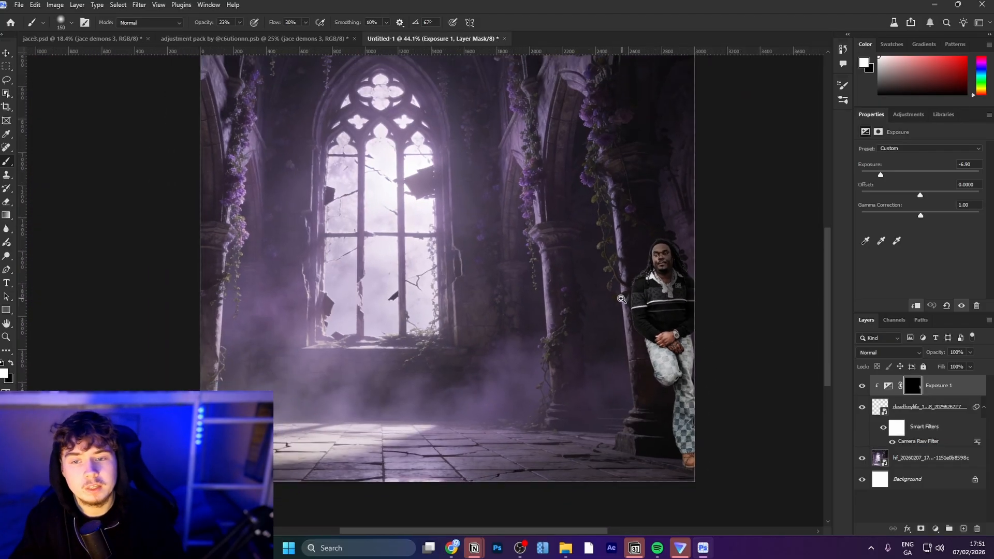
{"action": "left_click_drag", "start_coordinate": [299, 165], "coordinate": [252, 211]}
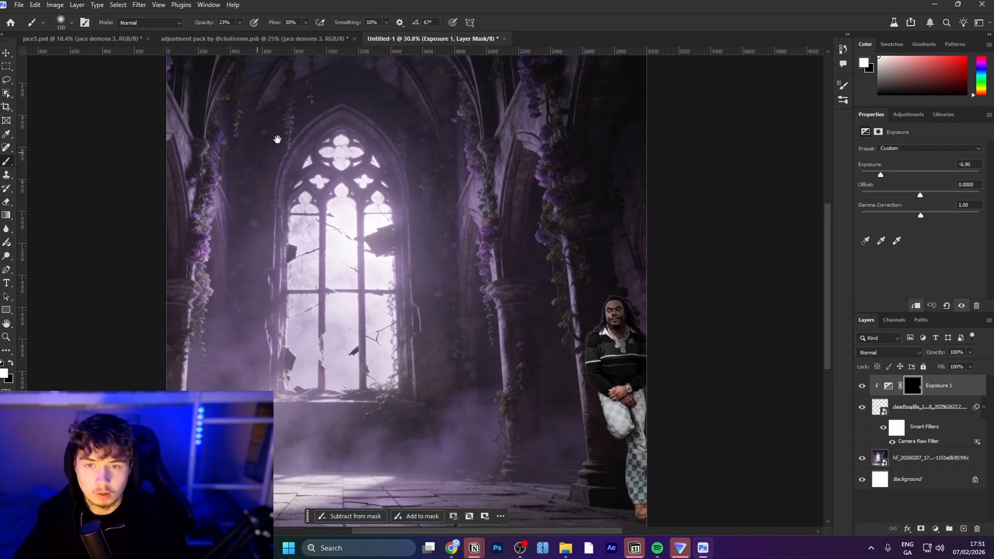
{"action": "left_click_drag", "start_coordinate": [355, 257], "coordinate": [264, 254]}
{"action": "left_click_drag", "start_coordinate": [573, 323], "coordinate": [606, 311], "text": "ctrl"}
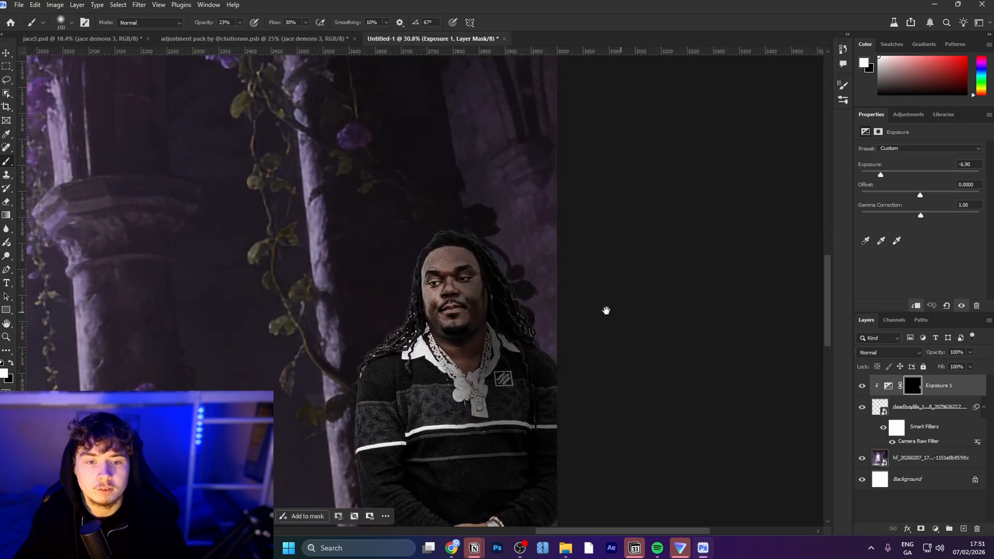
{"action": "left_click_drag", "start_coordinate": [569, 275], "coordinate": [544, 218]}
{"action": "left_click_drag", "start_coordinate": [525, 376], "coordinate": [507, 247]}
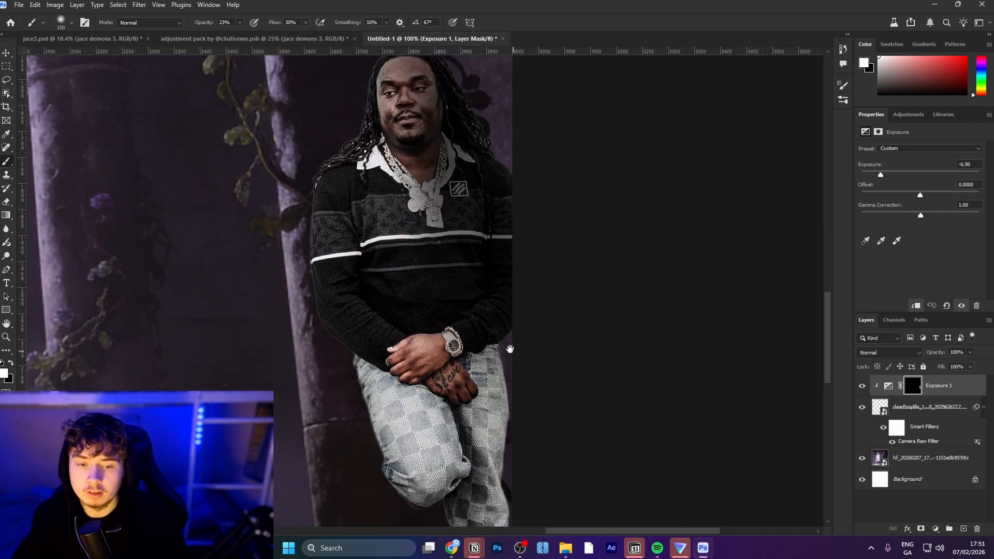
{"action": "left_click_drag", "start_coordinate": [539, 453], "coordinate": [545, 447], "text": "ctrl"}
{"action": "mouse_move", "coordinate": [531, 438]}
{"action": "left_mouse_down"}
{"action": "mouse_move", "coordinate": [540, 379]}
{"action": "mouse_move", "coordinate": [515, 371]}
{"action": "mouse_move", "coordinate": [494, 197]}
{"action": "left_mouse_up"}
{"action": "mouse_move", "coordinate": [489, 220]}
{"action": "left_mouse_down"}
{"action": "mouse_move", "coordinate": [503, 557]}
{"action": "mouse_move", "coordinate": [456, 209]}
{"action": "left_mouse_up"}
{"action": "left_click_drag", "start_coordinate": [464, 558], "coordinate": [461, 348]}
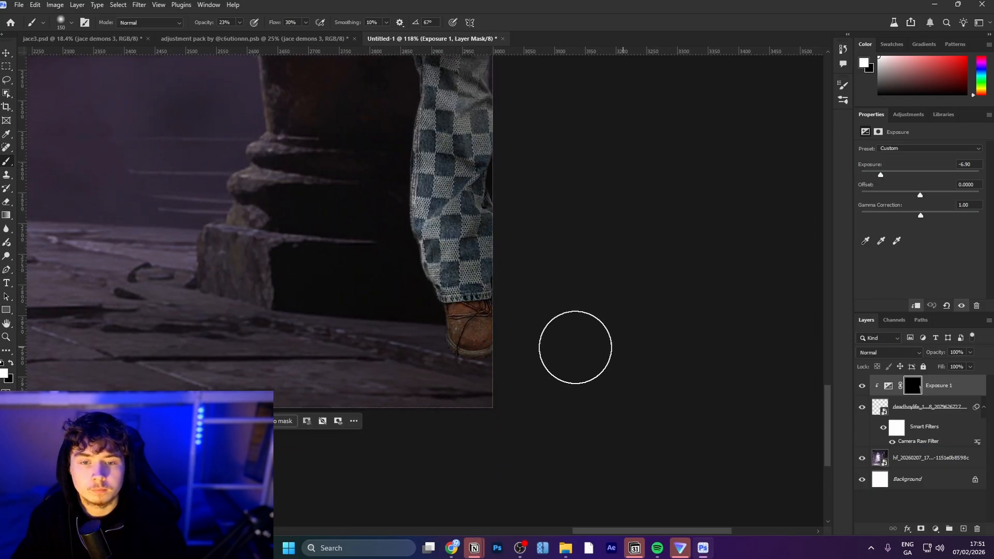
Step: Darken the man's shoe and the standing trouser leg in white on the exposure mask
{"action": "left_click_drag", "start_coordinate": [548, 328], "coordinate": [504, 312]}
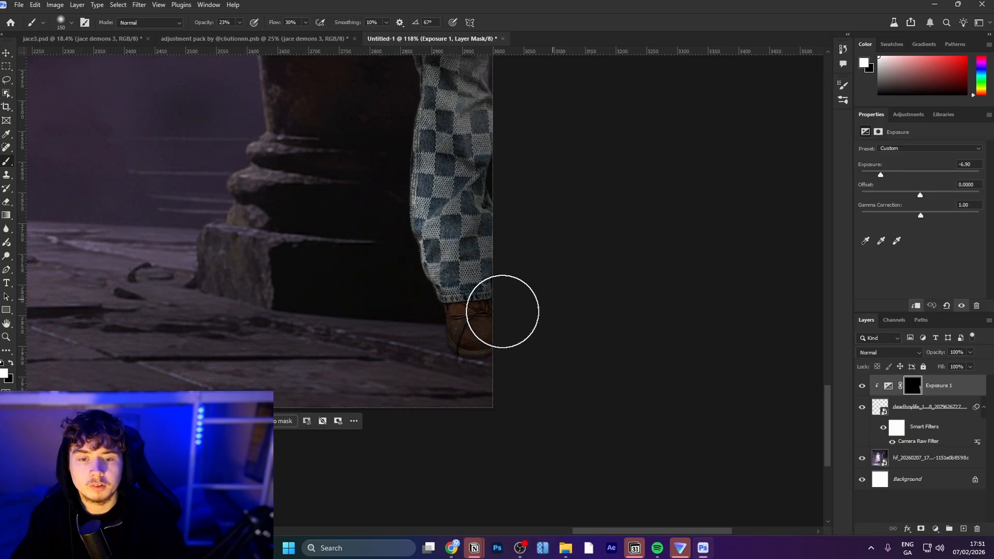
{"action": "left_click_drag", "start_coordinate": [556, 352], "coordinate": [602, 482]}
{"action": "left_click_drag", "start_coordinate": [516, 471], "coordinate": [460, 452]}
{"action": "left_click_drag", "start_coordinate": [528, 374], "coordinate": [517, 472]}
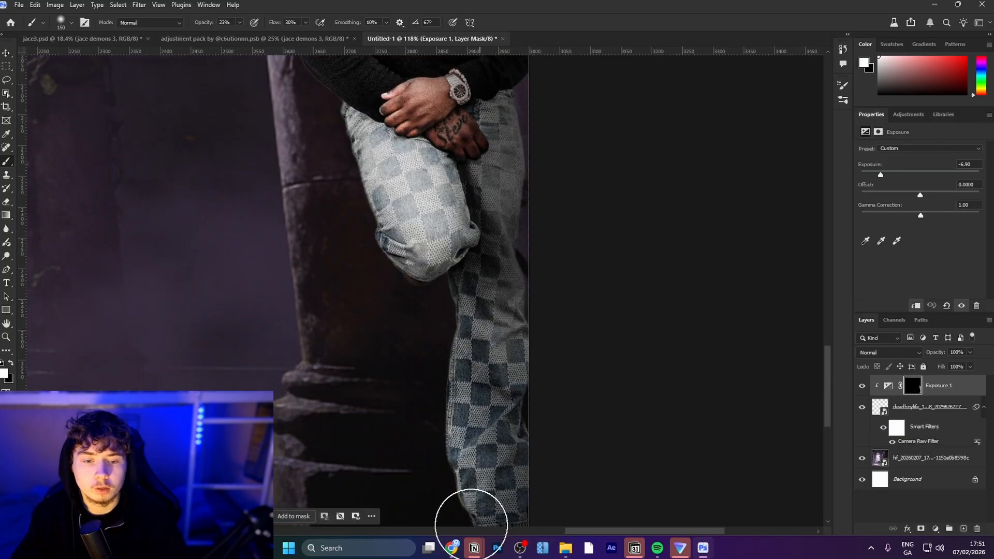
Step: Paint softer shadow on the man's bent leg and window-side sleeve, using a white brush of about 115 px
{"action": "left_click_drag", "start_coordinate": [417, 197], "coordinate": [389, 343]}
{"action": "mouse_move", "coordinate": [407, 396]}
{"action": "left_mouse_down"}
{"action": "mouse_move", "coordinate": [408, 334]}
{"action": "mouse_move", "coordinate": [431, 350]}
{"action": "mouse_move", "coordinate": [426, 322]}
{"action": "mouse_move", "coordinate": [455, 393]}
{"action": "mouse_move", "coordinate": [464, 277]}
{"action": "mouse_move", "coordinate": [403, 326]}
{"action": "left_mouse_up"}
{"action": "key", "text": "x"}
{"action": "key", "text": "x"}
{"action": "mouse_move", "coordinate": [310, 266]}
{"action": "left_mouse_down"}
{"action": "mouse_move", "coordinate": [295, 248]}
{"action": "mouse_move", "coordinate": [322, 317]}
{"action": "mouse_move", "coordinate": [271, 253]}
{"action": "mouse_move", "coordinate": [348, 316]}
{"action": "mouse_move", "coordinate": [337, 316]}
{"action": "mouse_move", "coordinate": [246, 198]}
{"action": "mouse_move", "coordinate": [278, 185]}
{"action": "left_mouse_up"}
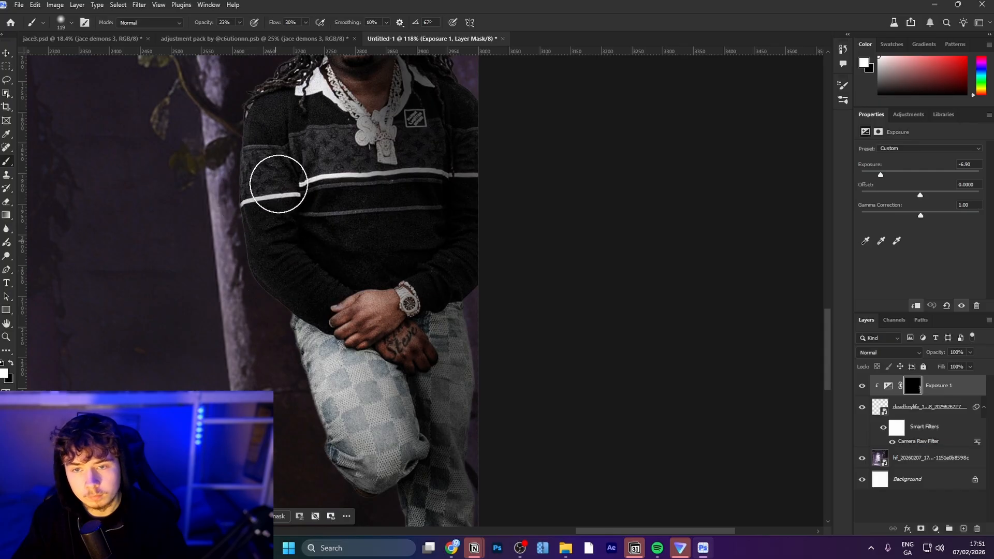
{"action": "left_click_drag", "start_coordinate": [282, 150], "coordinate": [275, 267]}
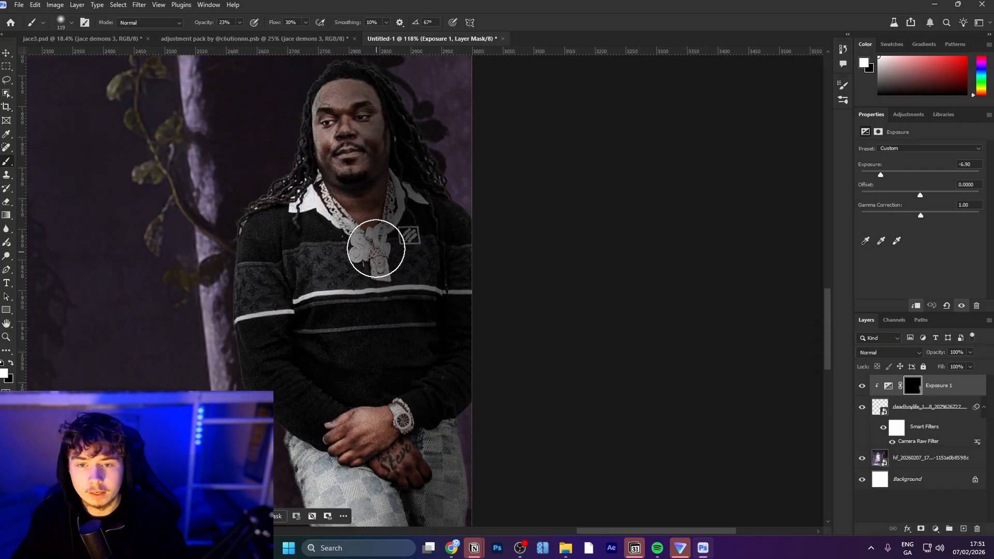
Step: Paint in black on the exposure mask to restore light to the window-side collar and hair
{"action": "key", "text": "x"}
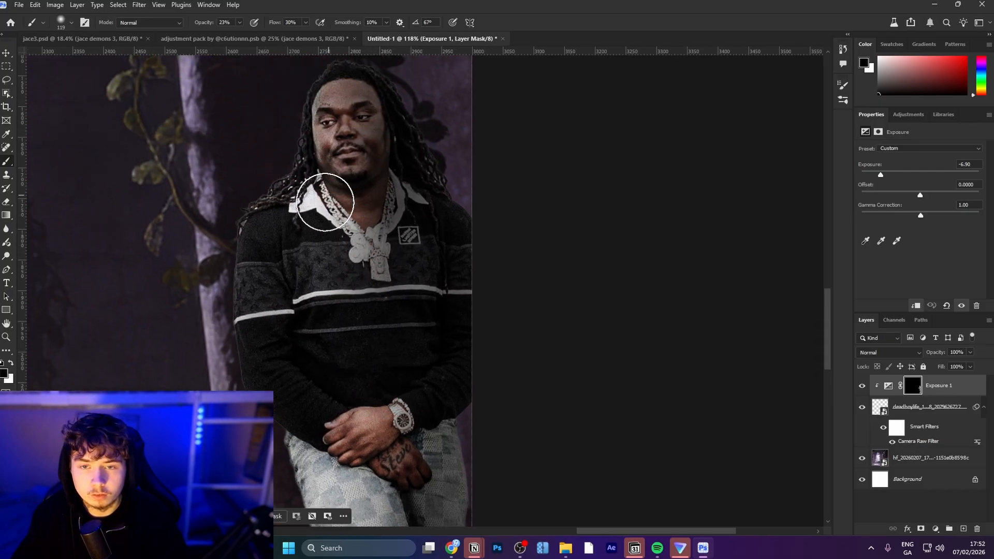
{"action": "left_click_drag", "start_coordinate": [317, 198], "coordinate": [230, 107]}
{"action": "left_click_drag", "start_coordinate": [219, 97], "coordinate": [352, 242]}
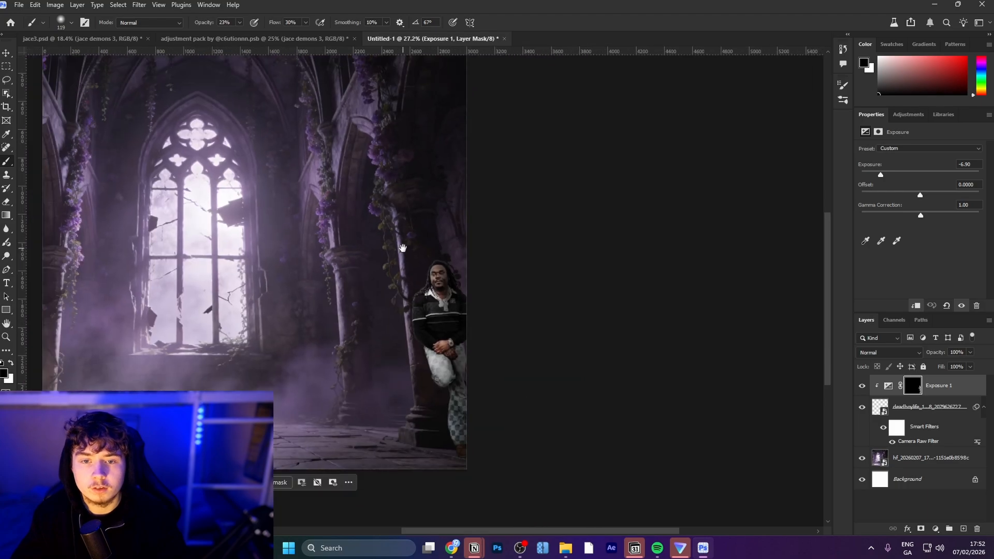
{"action": "left_click_drag", "start_coordinate": [422, 307], "coordinate": [470, 298]}
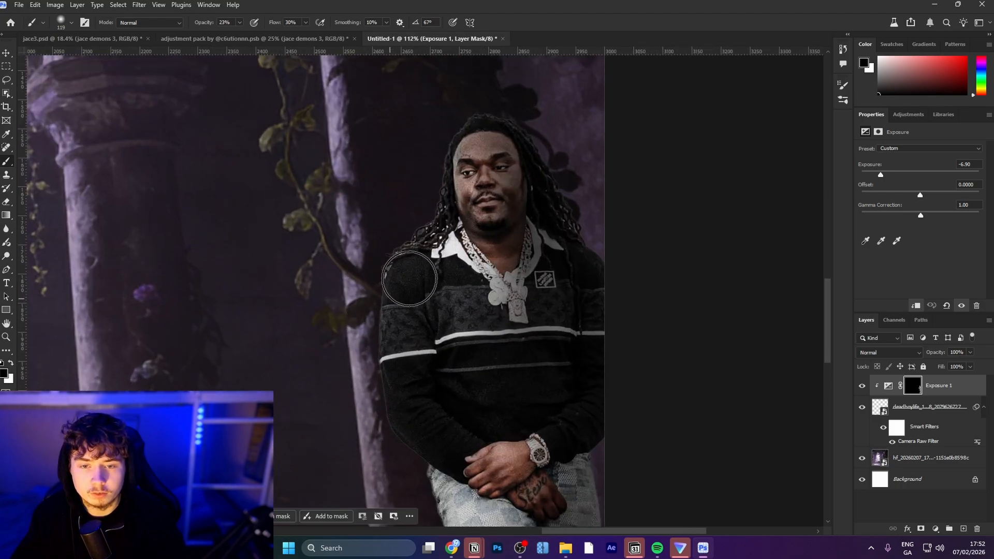
Step: Deepen the shadow in white over the man's sweater, collar and necklace on the exposure mask
{"action": "key", "text": "x"}
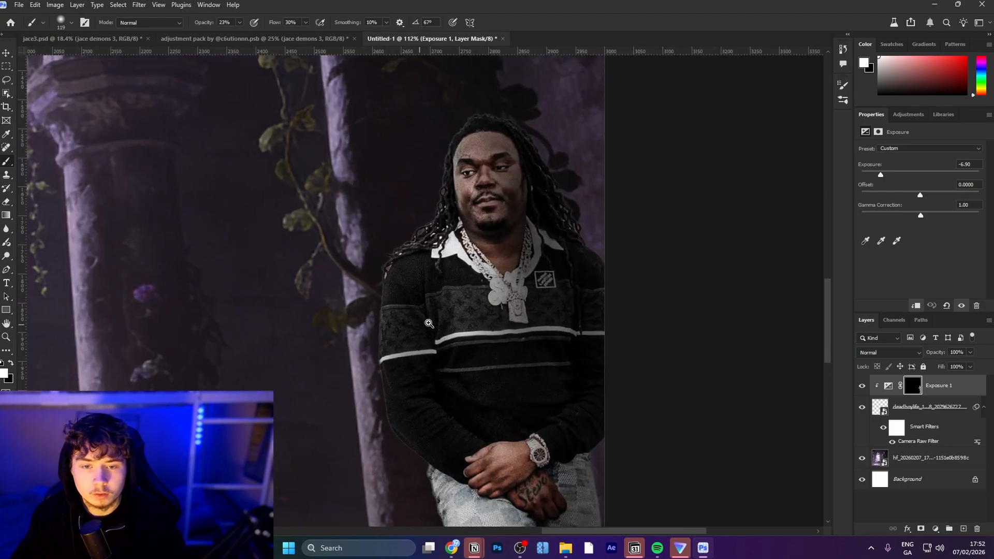
{"action": "mouse_move", "coordinate": [420, 319]}
{"action": "left_mouse_down"}
{"action": "mouse_move", "coordinate": [443, 297]}
{"action": "mouse_move", "coordinate": [424, 403]}
{"action": "mouse_move", "coordinate": [422, 310]}
{"action": "mouse_move", "coordinate": [432, 305]}
{"action": "mouse_move", "coordinate": [412, 408]}
{"action": "mouse_move", "coordinate": [422, 296]}
{"action": "mouse_move", "coordinate": [422, 327]}
{"action": "mouse_move", "coordinate": [453, 278]}
{"action": "mouse_move", "coordinate": [460, 326]}
{"action": "mouse_move", "coordinate": [437, 410]}
{"action": "mouse_move", "coordinate": [450, 284]}
{"action": "mouse_move", "coordinate": [468, 247]}
{"action": "mouse_move", "coordinate": [476, 325]}
{"action": "mouse_move", "coordinate": [466, 341]}
{"action": "mouse_move", "coordinate": [471, 240]}
{"action": "mouse_move", "coordinate": [517, 145]}
{"action": "mouse_move", "coordinate": [520, 223]}
{"action": "mouse_move", "coordinate": [490, 340]}
{"action": "mouse_move", "coordinate": [510, 359]}
{"action": "mouse_move", "coordinate": [486, 310]}
{"action": "mouse_move", "coordinate": [495, 289]}
{"action": "mouse_move", "coordinate": [547, 291]}
{"action": "mouse_move", "coordinate": [544, 274]}
{"action": "mouse_move", "coordinate": [522, 373]}
{"action": "left_mouse_up"}
{"action": "key", "text": "x"}
{"action": "key", "text": "x"}
{"action": "scroll", "coordinate": [521, 282], "scroll_direction": "down", "scroll_amount": 3}
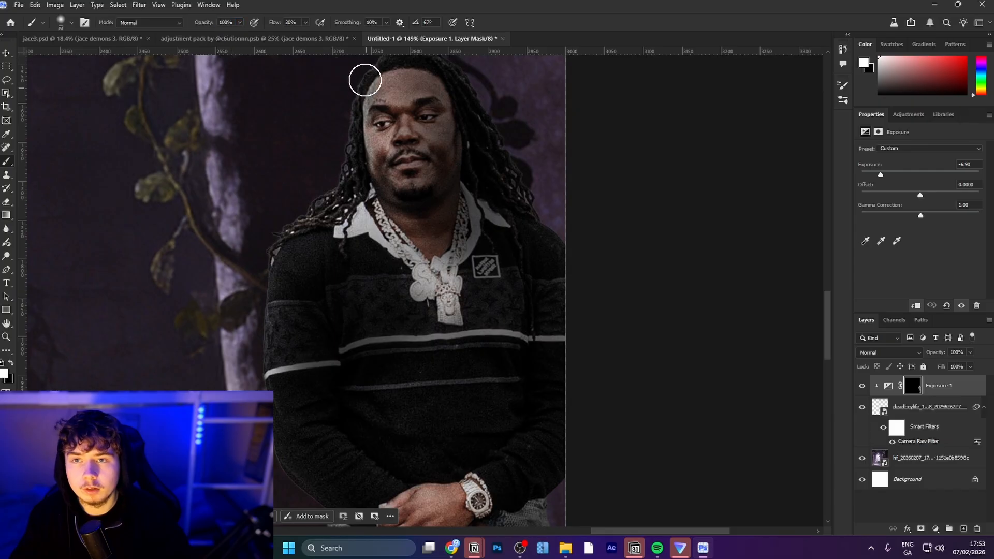
Step: Refine the window-side face shading with a 53 px brush, adding shadow in white and restoring the lit forehead edge in black
{"action": "mouse_move", "coordinate": [366, 81]}
{"action": "left_mouse_down"}
{"action": "mouse_move", "coordinate": [375, 118]}
{"action": "mouse_move", "coordinate": [395, 106]}
{"action": "mouse_move", "coordinate": [414, 169]}
{"action": "left_mouse_up"}
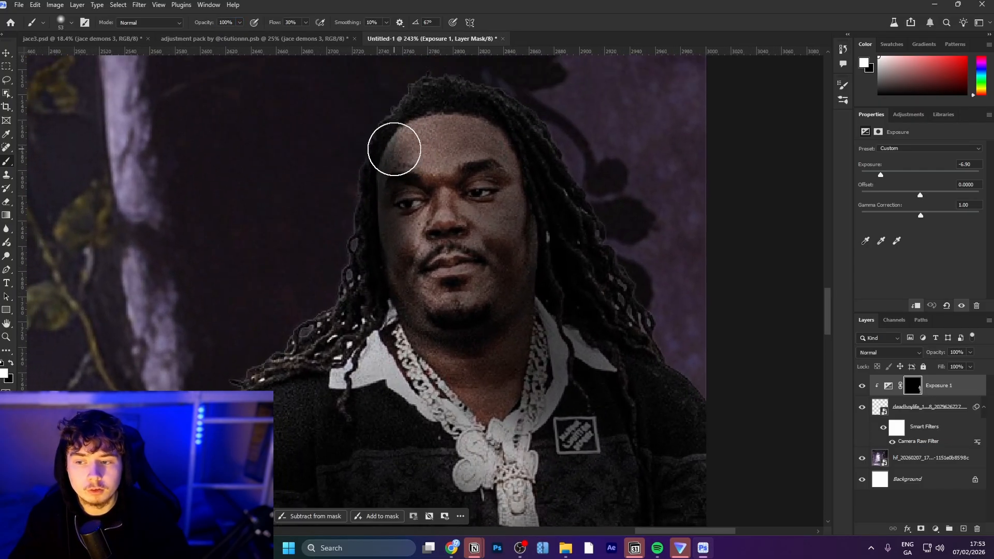
{"action": "key", "text": "x"}
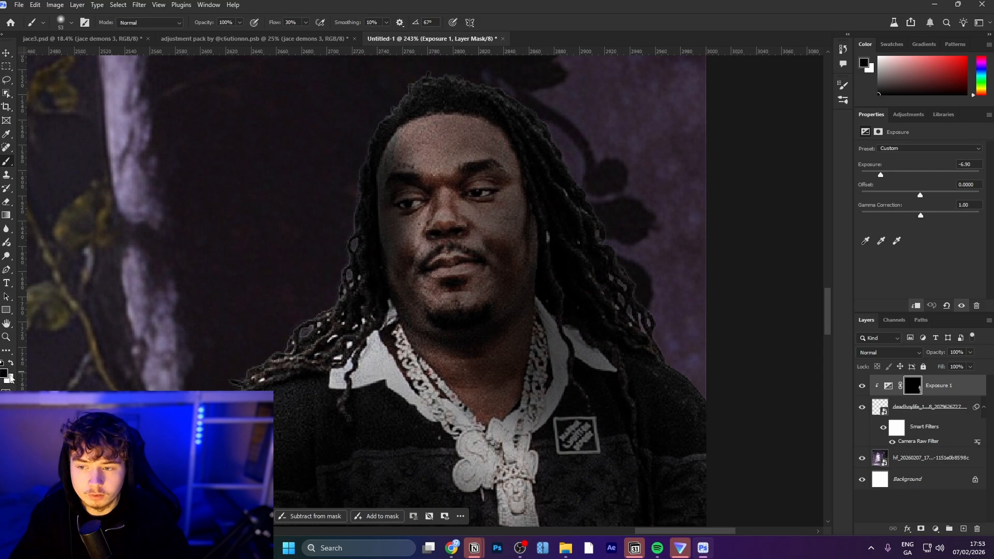
{"action": "mouse_move", "coordinate": [355, 132]}
{"action": "left_mouse_down"}
{"action": "mouse_move", "coordinate": [390, 213]}
{"action": "mouse_move", "coordinate": [385, 263]}
{"action": "mouse_move", "coordinate": [388, 154]}
{"action": "mouse_move", "coordinate": [396, 284]}
{"action": "mouse_move", "coordinate": [384, 168]}
{"action": "left_mouse_up"}
{"action": "key", "text": "x"}
{"action": "left_click", "coordinate": [12, 363]}
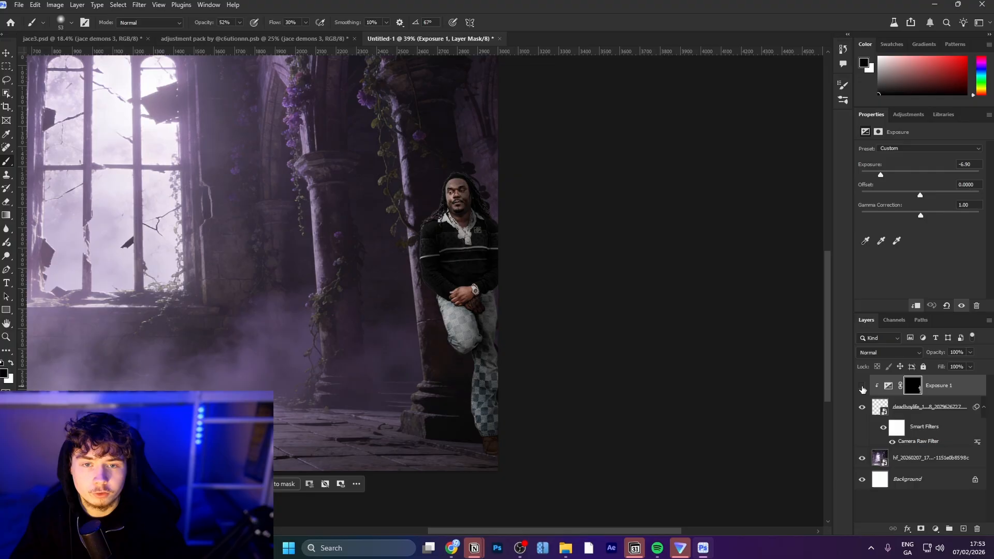
Step: Toggle the exposure layer's visibility to compare the man with and without the painted shading
{"action": "left_click", "coordinate": [863, 389]}
{"action": "left_click", "coordinate": [863, 388]}
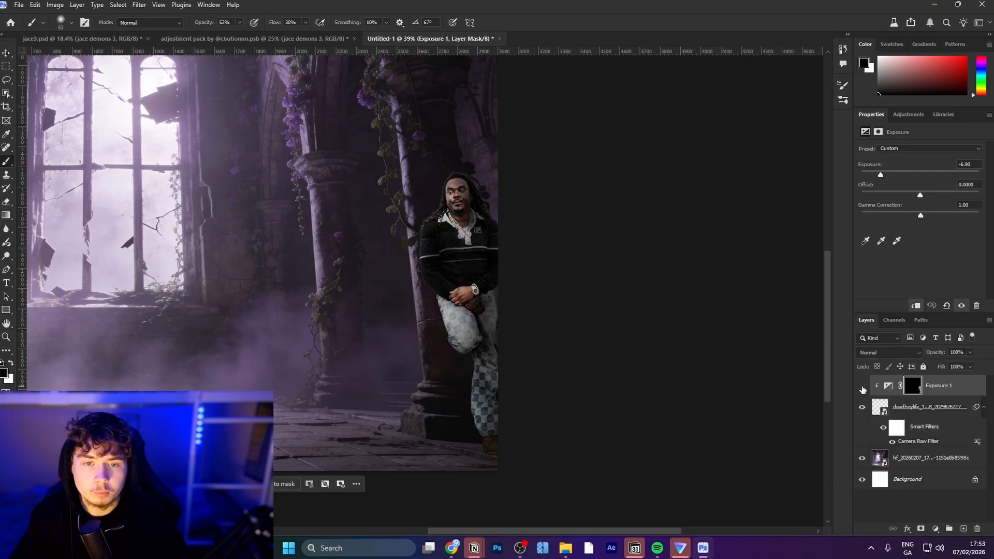
{"action": "left_click", "coordinate": [862, 388]}
{"action": "left_click", "coordinate": [862, 389]}
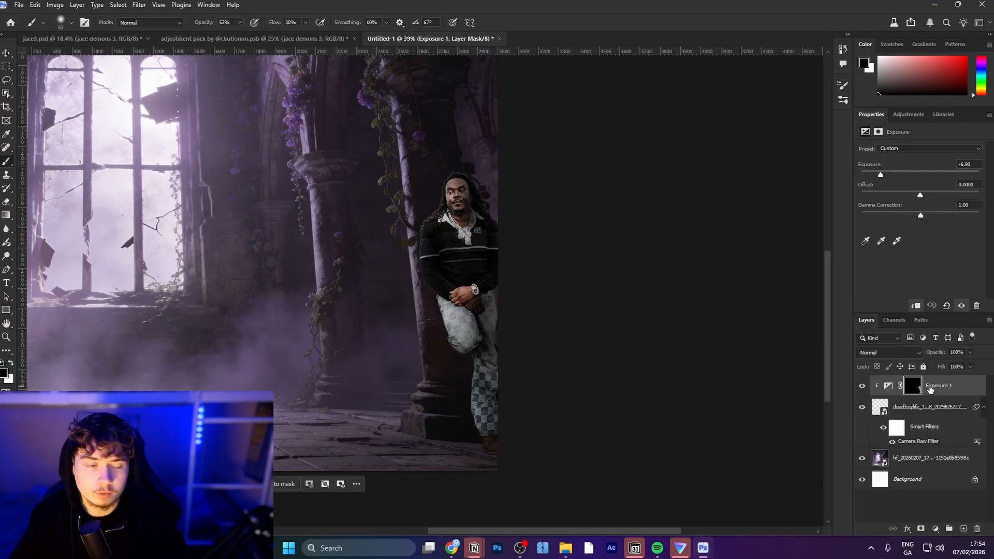
Step: Add a Hue/Saturation adjustment above the exposure layer and clip it to the man
{"action": "left_click", "coordinate": [936, 529]}
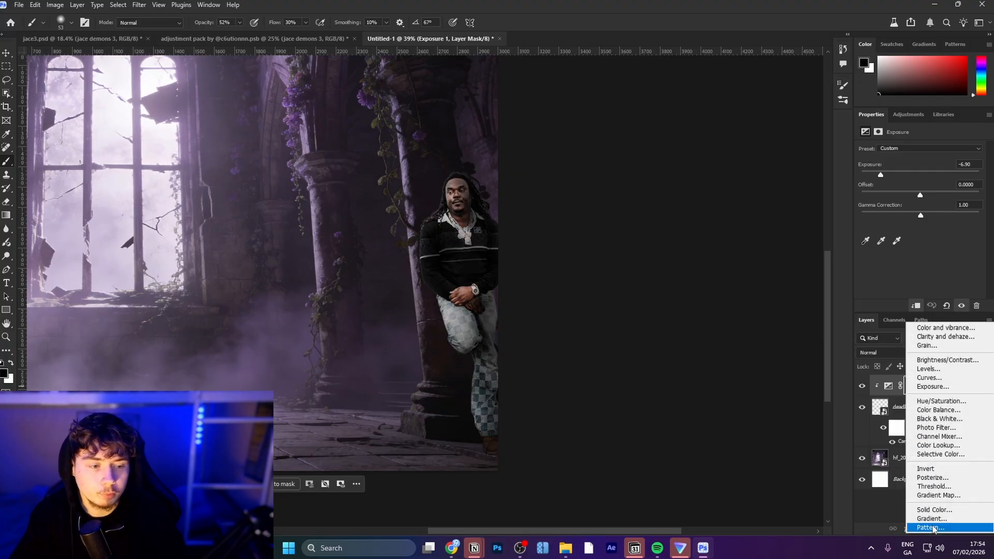
{"action": "left_click", "coordinate": [948, 403]}
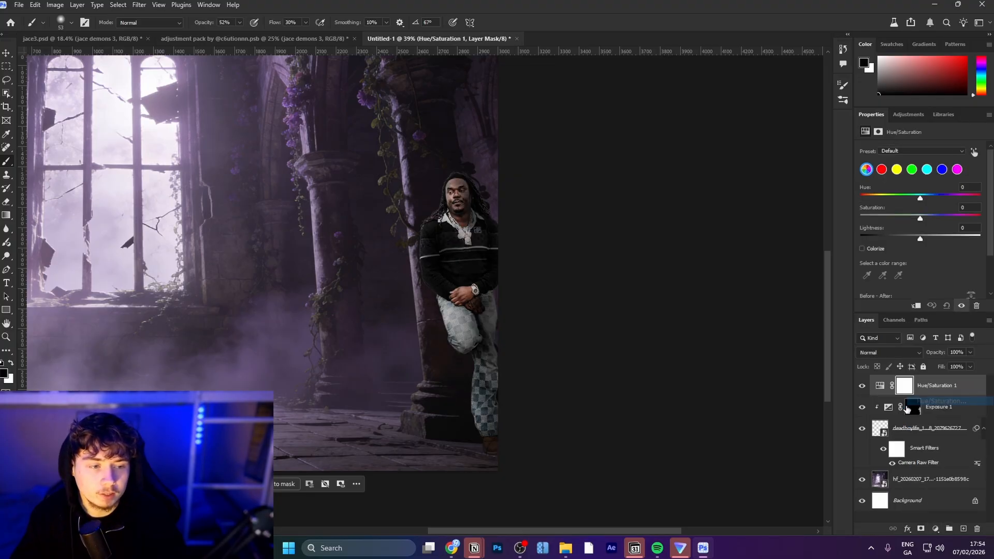
{"action": "left_click", "coordinate": [937, 395], "text": "alt"}
Step: Colorize the man purple with a hue of 281, a saturation of 52 and a lightness of +54
{"action": "left_click", "coordinate": [880, 250]}
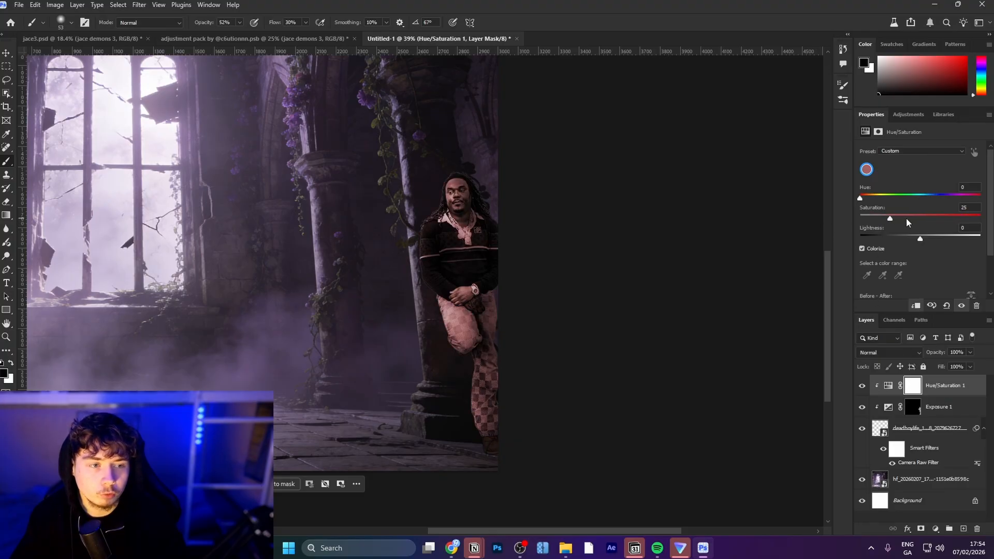
{"action": "left_click_drag", "start_coordinate": [907, 222], "coordinate": [962, 220]}
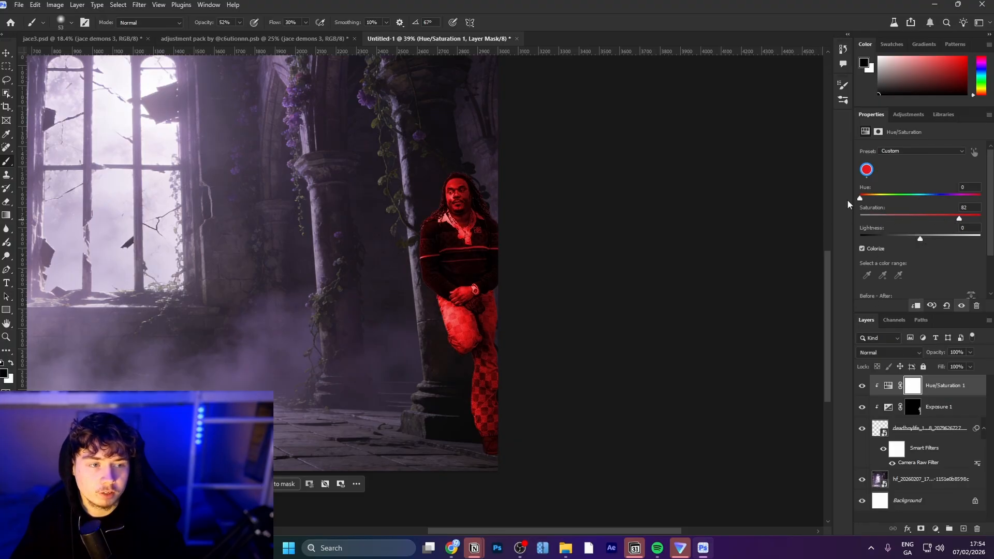
{"action": "left_click_drag", "start_coordinate": [860, 198], "coordinate": [948, 203]}
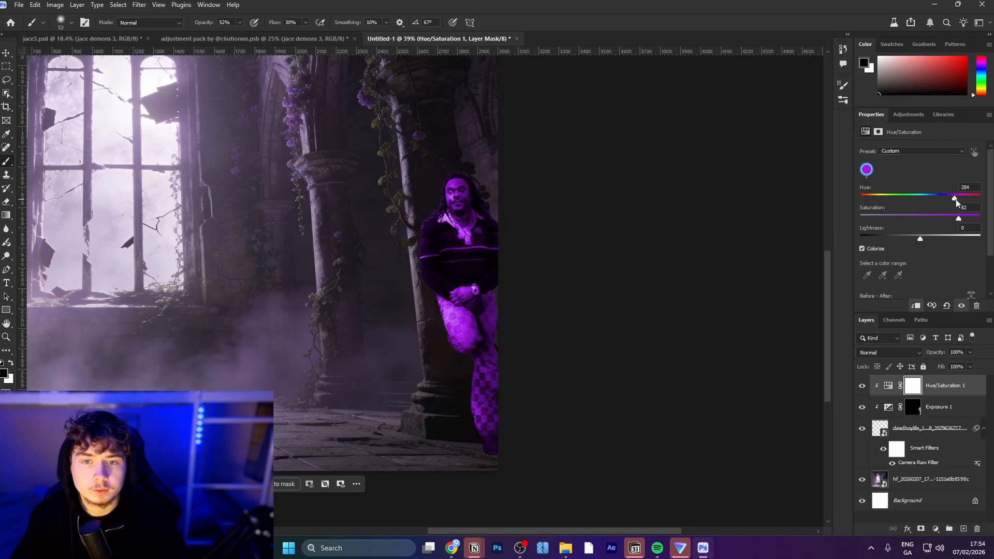
{"action": "left_click_drag", "start_coordinate": [923, 237], "coordinate": [955, 236]}
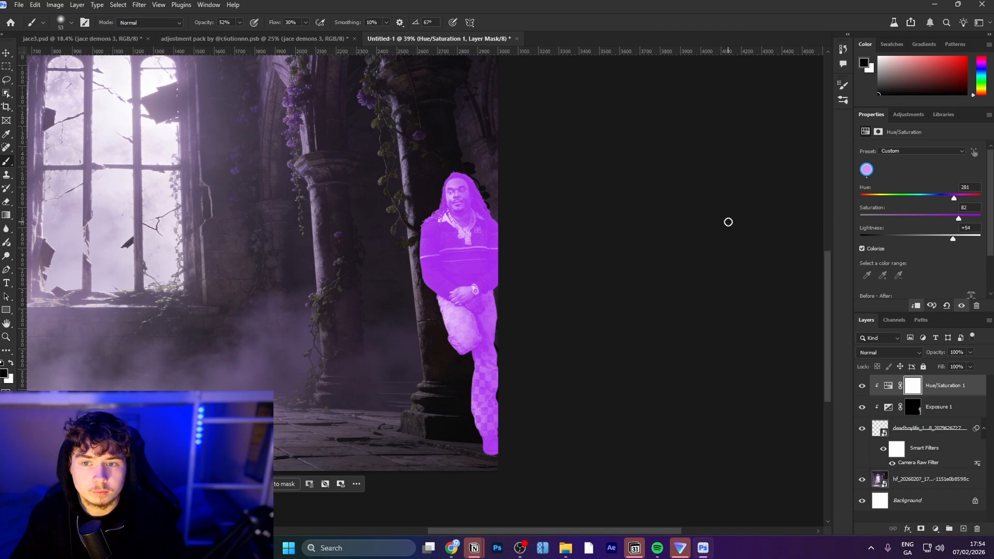
{"action": "left_click_drag", "start_coordinate": [949, 220], "coordinate": [925, 220]}
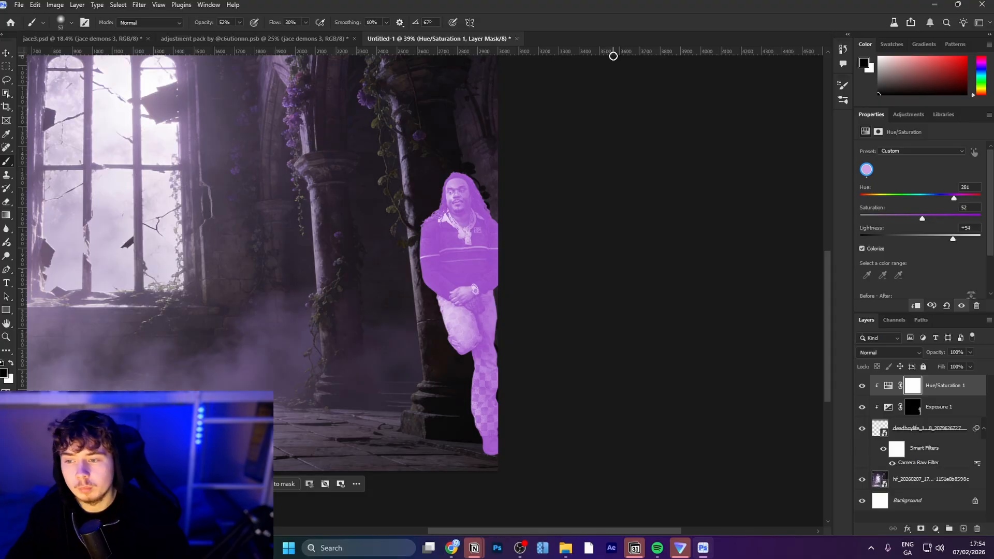
Step: Invert the Hue/Saturation mask to black and make white the painting colour
{"action": "key", "text": "ctrl+i"}
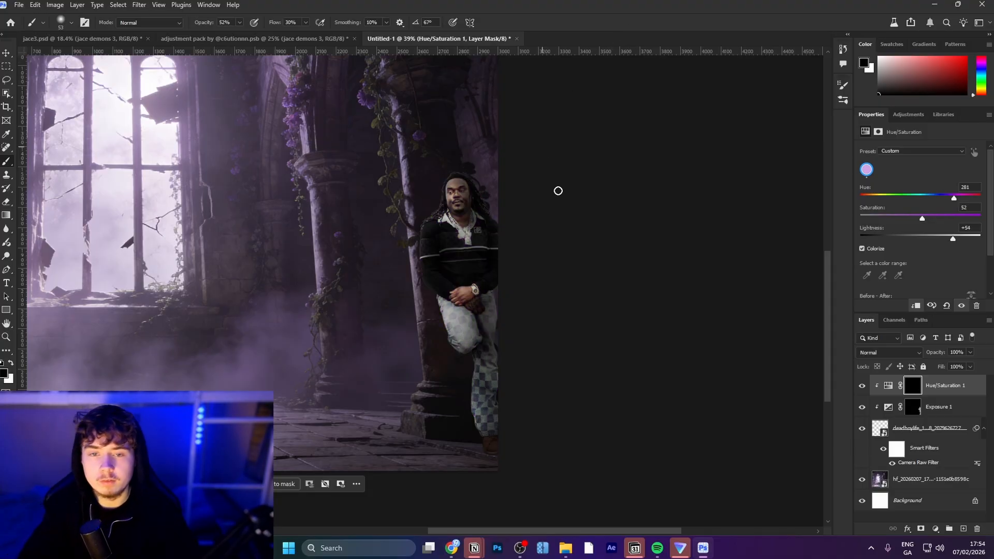
{"action": "key", "text": "x"}
Step: Paint the purple tint into the Hue/Saturation mask along the window-facing edge of the man's hair with an enlarged brush
{"action": "left_click_drag", "start_coordinate": [454, 202], "coordinate": [506, 192]}
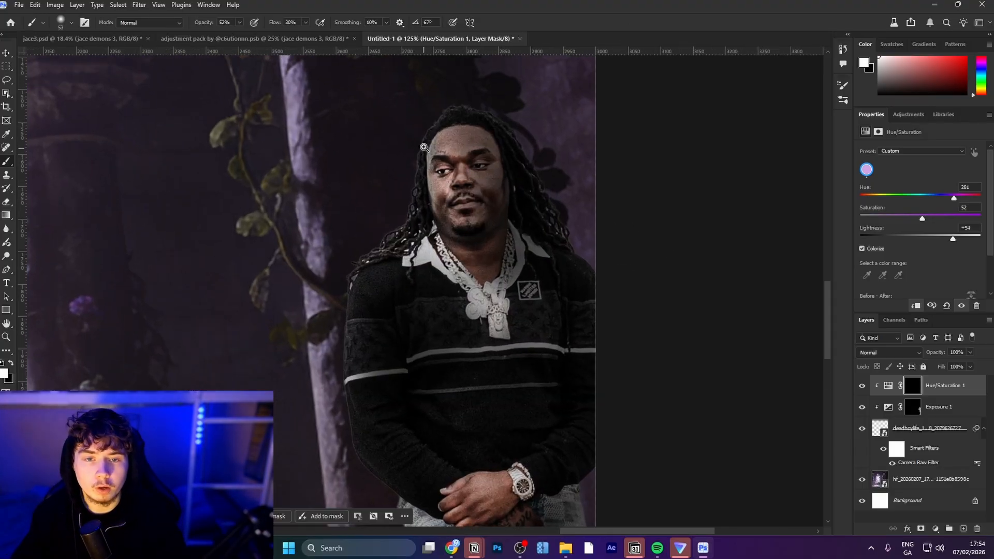
{"action": "left_click_drag", "start_coordinate": [424, 149], "coordinate": [455, 147]}
{"action": "left_click_drag", "start_coordinate": [464, 96], "coordinate": [466, 176]}
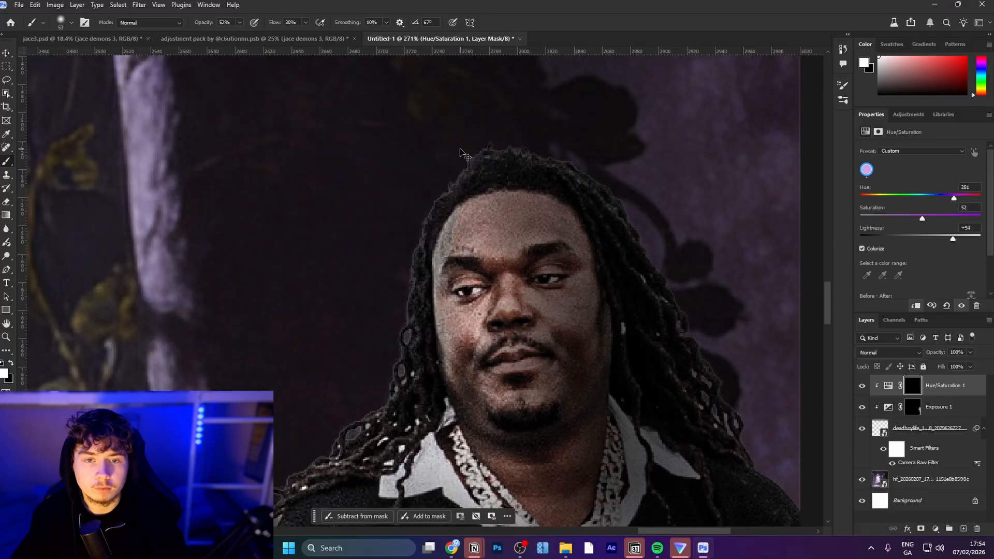
{"action": "left_click_drag", "start_coordinate": [386, 186], "coordinate": [414, 187]}
{"action": "left_click_drag", "start_coordinate": [409, 207], "coordinate": [329, 389]}
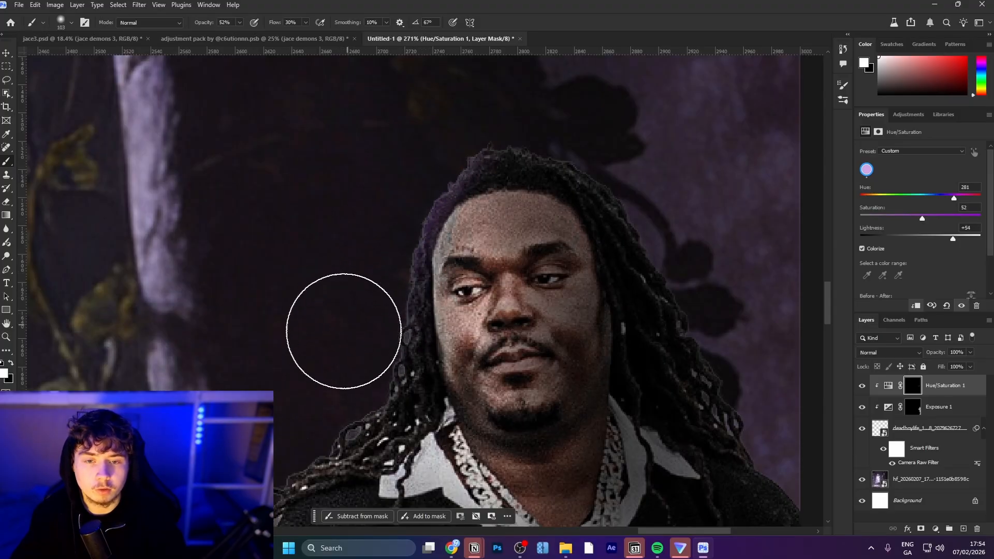
Step: Lower the brush opacity to 4% and paint the purple tint along the man's window-facing locks, shoulder and sleeve
{"action": "left_click_drag", "start_coordinate": [204, 24], "coordinate": [186, 24]}
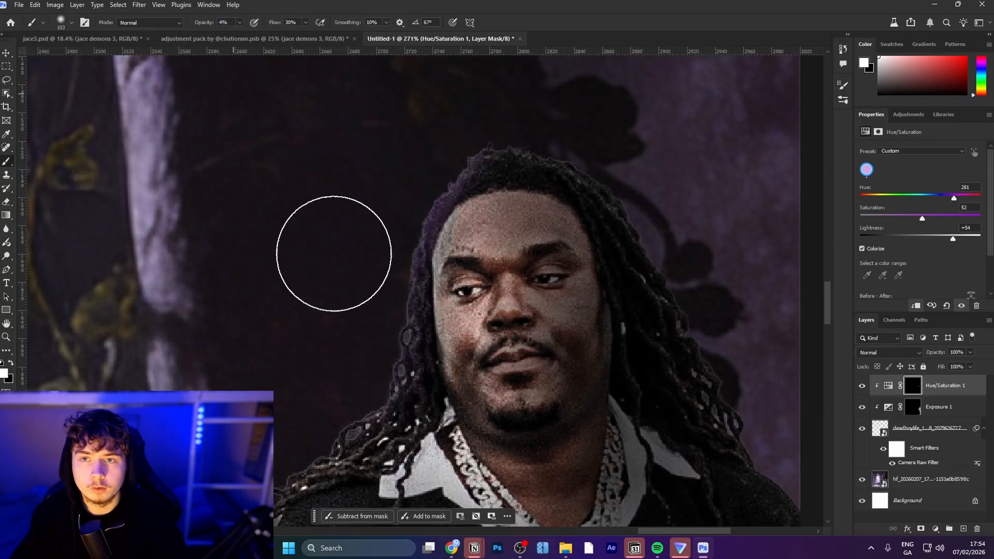
{"action": "scroll", "coordinate": [328, 390], "scroll_direction": "down", "scroll_amount": 5}
{"action": "mouse_move", "coordinate": [361, 287]}
{"action": "left_mouse_down"}
{"action": "mouse_move", "coordinate": [375, 375]}
{"action": "mouse_move", "coordinate": [293, 463]}
{"action": "left_mouse_up"}
{"action": "scroll", "coordinate": [386, 417], "scroll_direction": "down", "scroll_amount": 5}
{"action": "left_click_drag", "start_coordinate": [381, 390], "coordinate": [341, 230]}
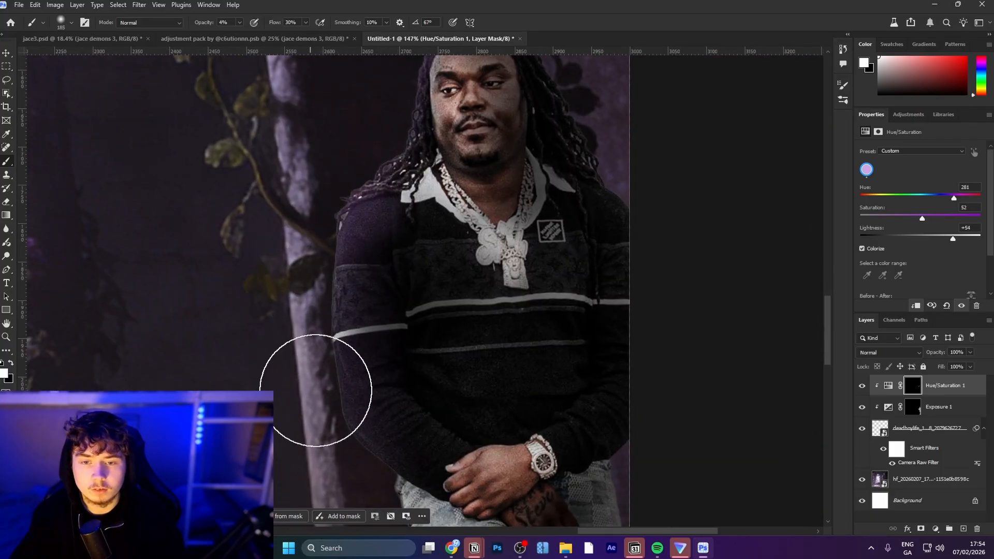
{"action": "left_click_drag", "start_coordinate": [387, 65], "coordinate": [384, 229]}
{"action": "right_click", "coordinate": [394, 413], "text": "alt"}
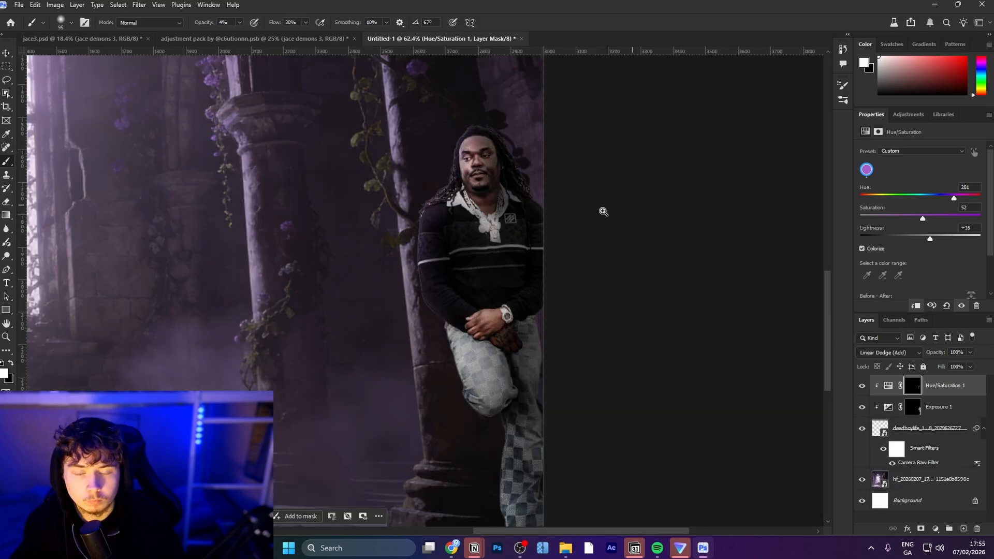
Step: Set the lightness of the man's Hue/Saturation adjustment to +17
{"action": "scroll", "coordinate": [642, 285], "scroll_direction": "up", "scroll_amount": 5}
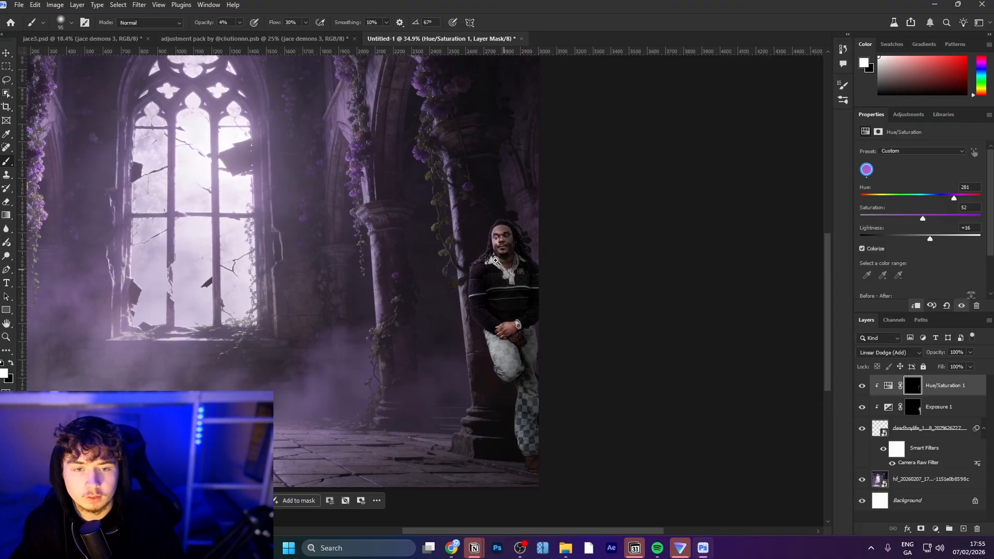
{"action": "scroll", "coordinate": [512, 271], "scroll_direction": "up", "scroll_amount": 5}
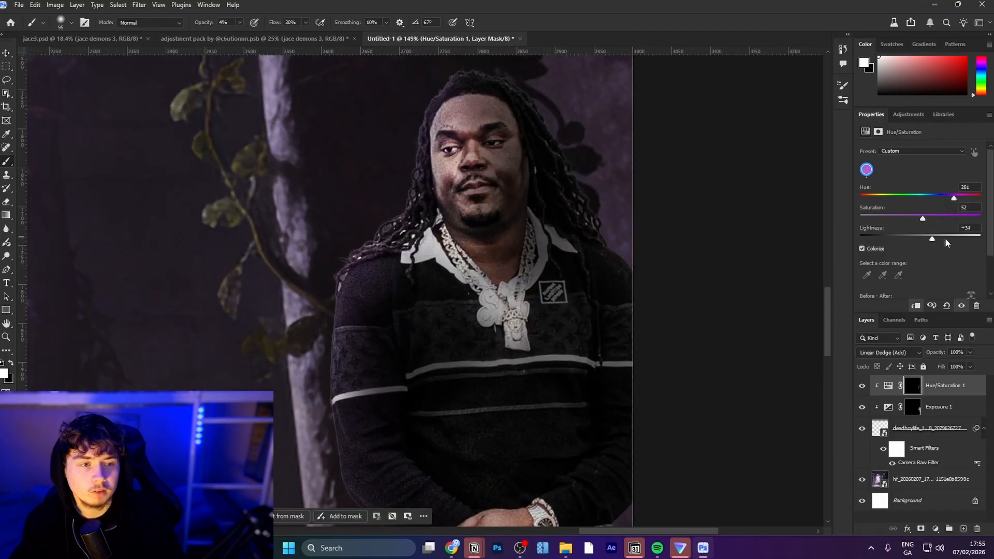
{"action": "left_click_drag", "start_coordinate": [933, 239], "coordinate": [928, 241]}
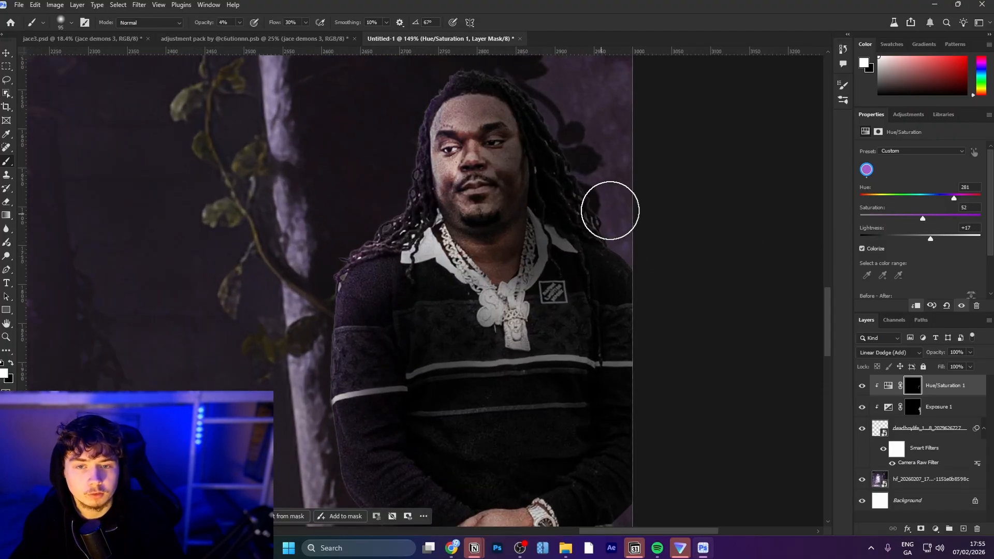
{"action": "scroll", "coordinate": [513, 130], "scroll_direction": "up", "scroll_amount": 5}
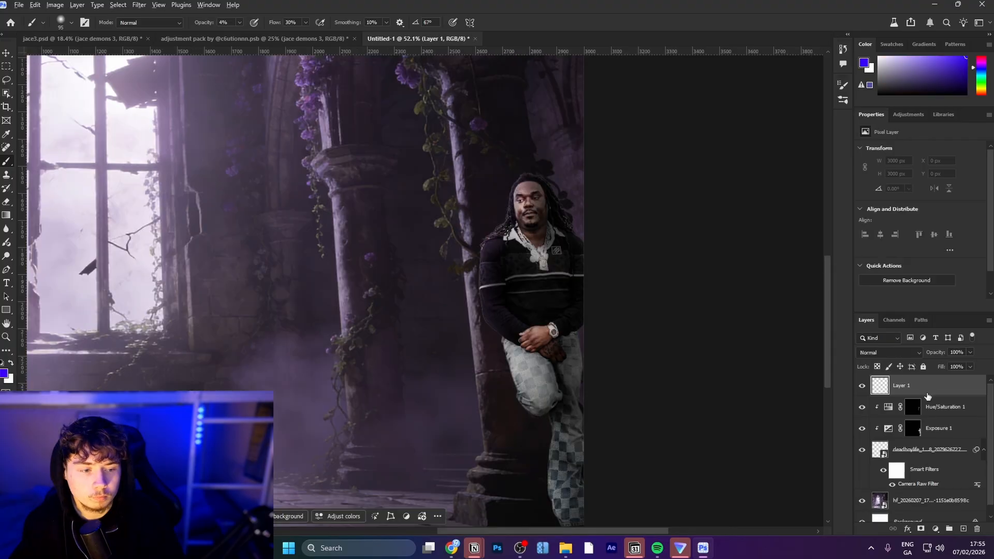
Step: Sample the pale lilac window light as the painting colour for the empty layer clipped to the man
{"action": "left_click_drag", "start_coordinate": [496, 199], "coordinate": [544, 201]}
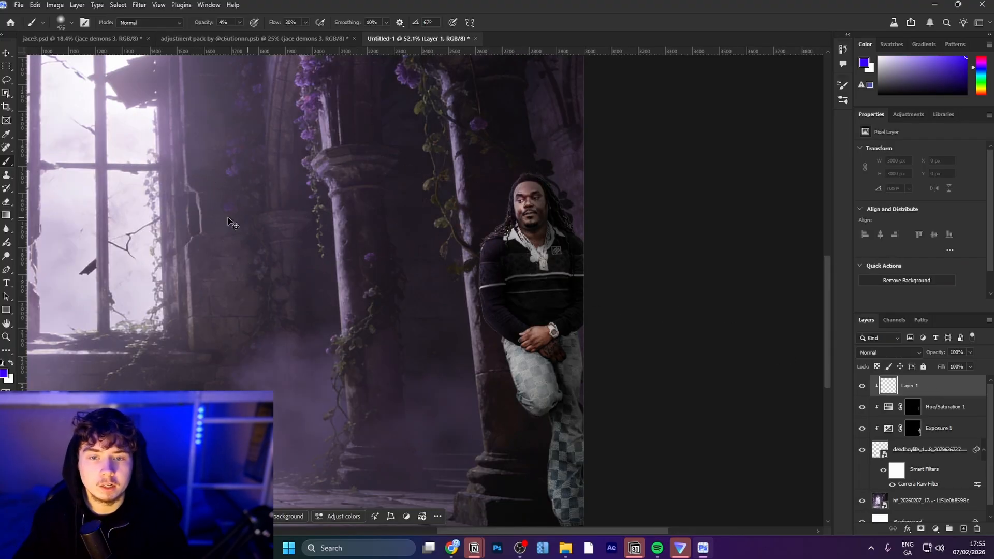
{"action": "scroll", "coordinate": [185, 214], "scroll_direction": "down", "scroll_amount": 6}
{"action": "left_click", "coordinate": [148, 208], "text": "alt"}
{"action": "mouse_move", "coordinate": [354, 195]}
{"action": "left_mouse_down"}
{"action": "mouse_move", "coordinate": [450, 209]}
{"action": "mouse_move", "coordinate": [210, 210]}
{"action": "left_mouse_up"}
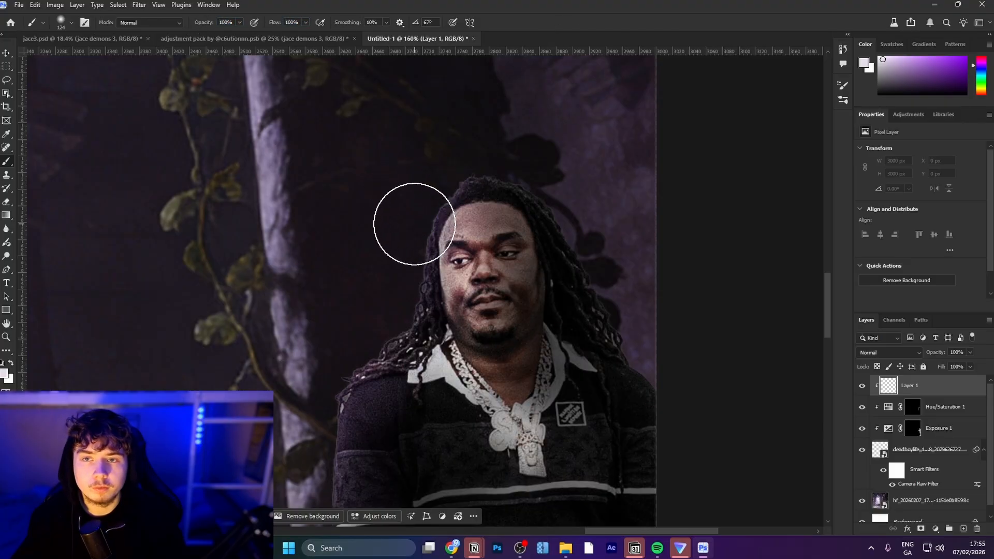
Step: Try painting a pale rim light along the man's hair, shoulder and sleeve on the clipped layer, trimming it with the Eraser
{"action": "mouse_move", "coordinate": [349, 279]}
{"action": "left_mouse_down"}
{"action": "mouse_move", "coordinate": [454, 134]}
{"action": "mouse_move", "coordinate": [354, 212]}
{"action": "mouse_move", "coordinate": [381, 222]}
{"action": "mouse_move", "coordinate": [389, 248]}
{"action": "mouse_move", "coordinate": [349, 321]}
{"action": "mouse_move", "coordinate": [311, 360]}
{"action": "mouse_move", "coordinate": [367, 297]}
{"action": "mouse_move", "coordinate": [370, 308]}
{"action": "mouse_move", "coordinate": [331, 331]}
{"action": "left_mouse_up"}
{"action": "left_click_drag", "start_coordinate": [326, 344], "coordinate": [342, 242]}
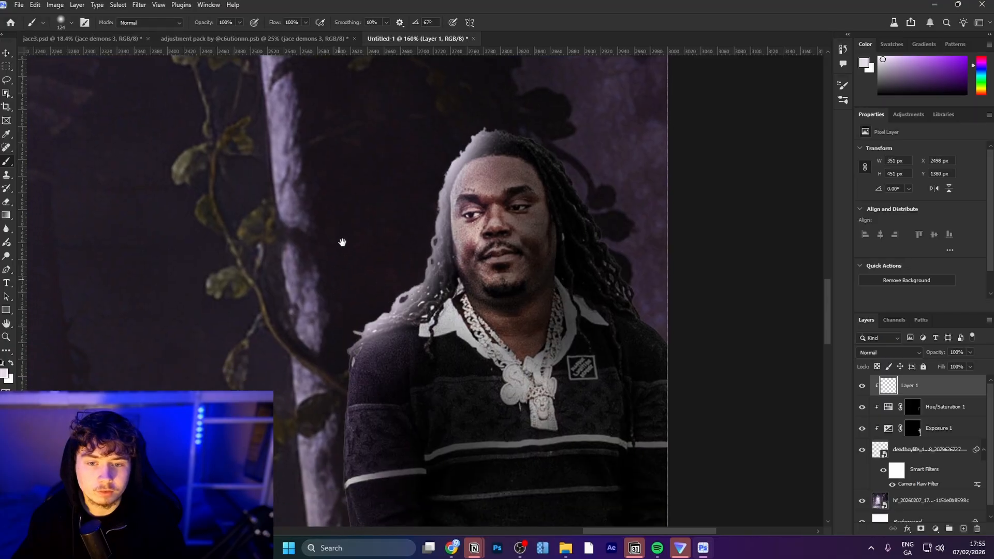
{"action": "mouse_move", "coordinate": [301, 406]}
{"action": "left_mouse_down"}
{"action": "mouse_move", "coordinate": [320, 318]}
{"action": "mouse_move", "coordinate": [309, 368]}
{"action": "left_mouse_up"}
{"action": "left_click_drag", "start_coordinate": [300, 421], "coordinate": [296, 242]}
{"action": "left_click_drag", "start_coordinate": [304, 304], "coordinate": [366, 444]}
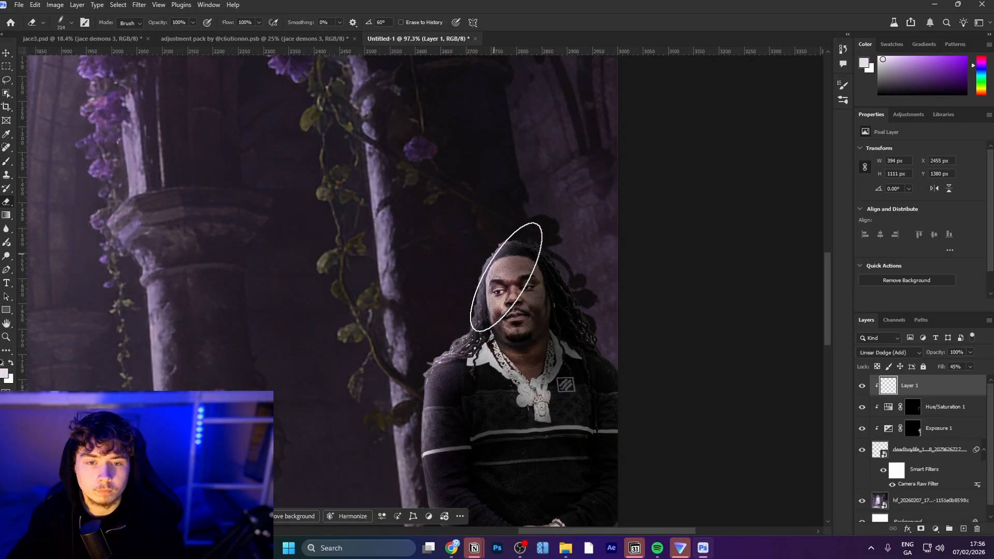
{"action": "mouse_move", "coordinate": [507, 277]}
{"action": "left_mouse_down"}
{"action": "mouse_move", "coordinate": [506, 266]}
{"action": "mouse_move", "coordinate": [554, 260]}
{"action": "mouse_move", "coordinate": [554, 236]}
{"action": "left_mouse_up"}
{"action": "mouse_move", "coordinate": [556, 336]}
{"action": "left_mouse_down"}
{"action": "mouse_move", "coordinate": [515, 371]}
{"action": "mouse_move", "coordinate": [506, 356]}
{"action": "left_mouse_up"}
Step: Stamp all visible layers into a new merged layer and paste a copy of it into the adjustment pack document
{"action": "left_click", "coordinate": [910, 412]}
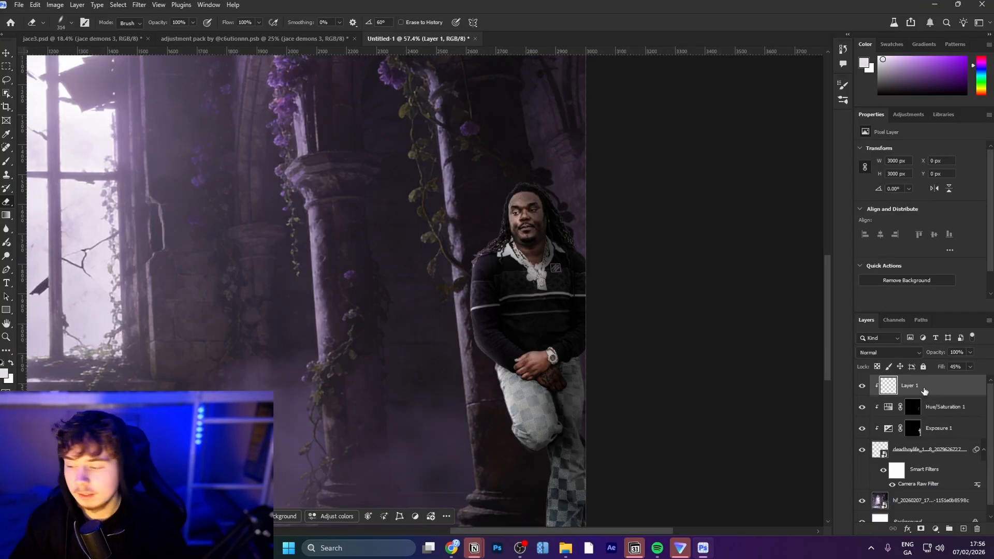
{"action": "key", "text": "ctrl+alt+shift+e"}
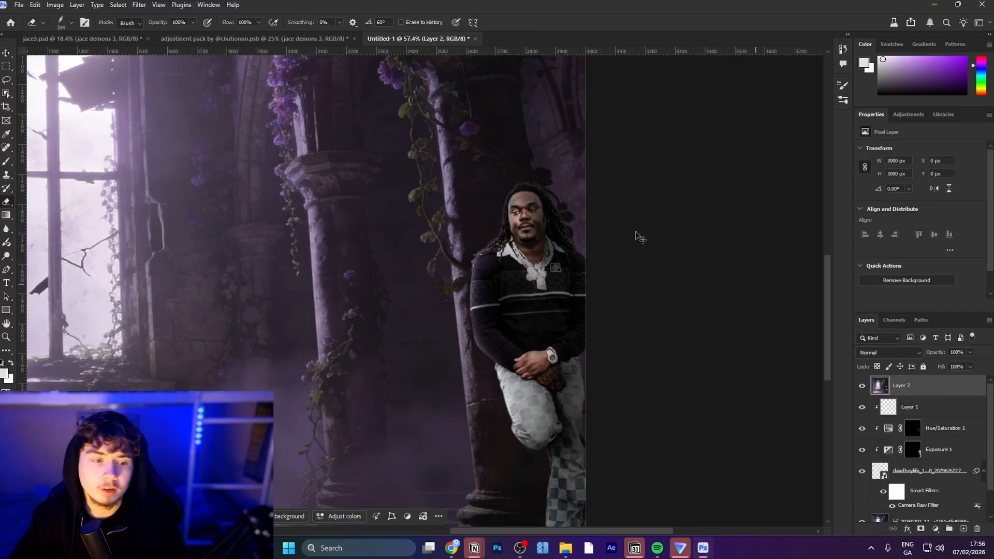
{"action": "left_click", "coordinate": [214, 39]}
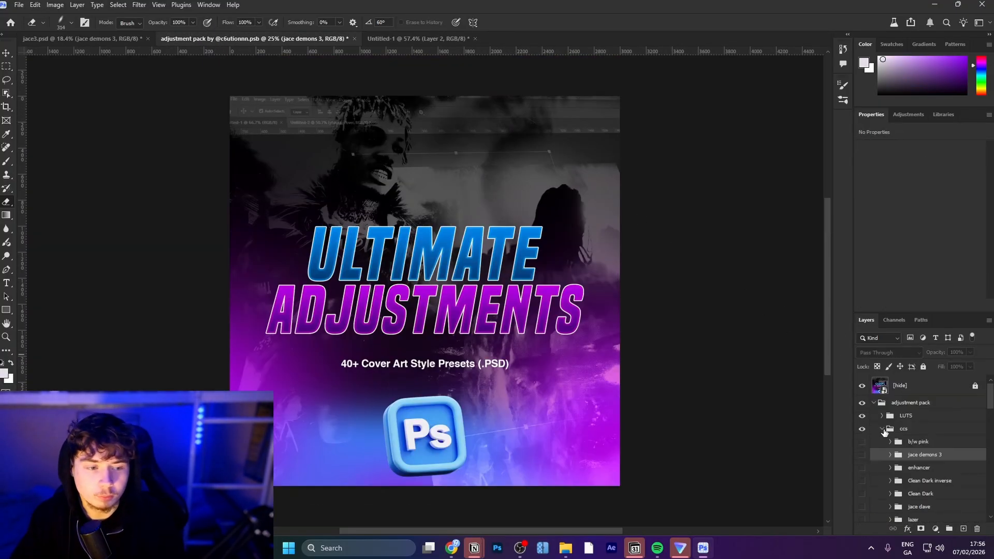
{"action": "left_click", "coordinate": [884, 430]}
{"action": "key", "text": "ctrl+v"}
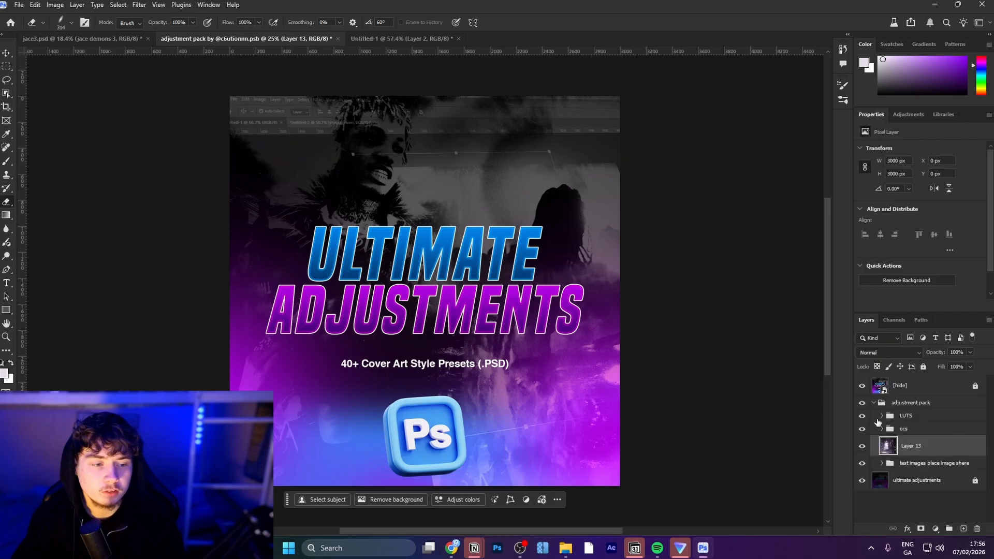
Step: Hide the adjustment pack's promotional cover layer and expand the ccs preset group
{"action": "left_click", "coordinate": [863, 385]}
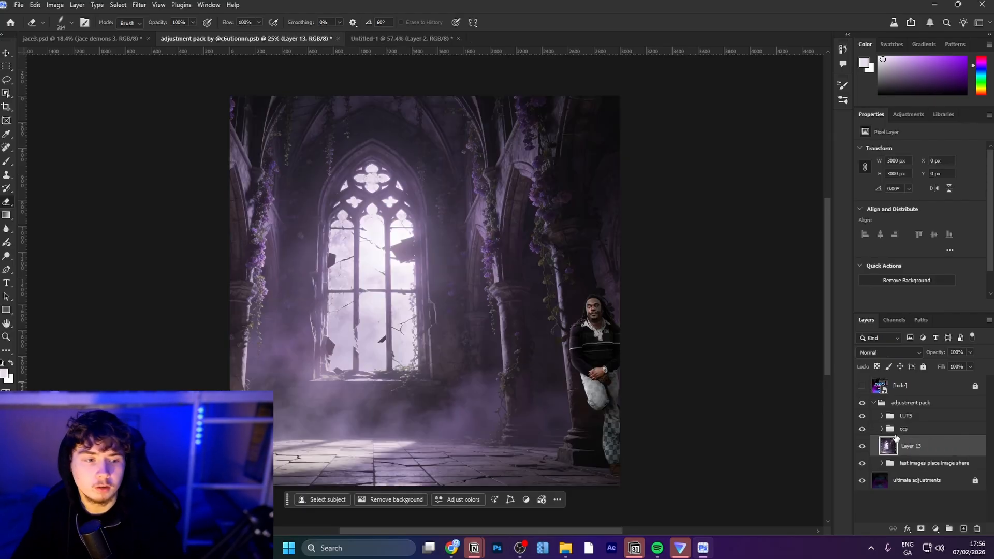
{"action": "left_click", "coordinate": [883, 430]}
{"action": "scroll", "coordinate": [892, 433], "scroll_direction": "down", "scroll_amount": 1}
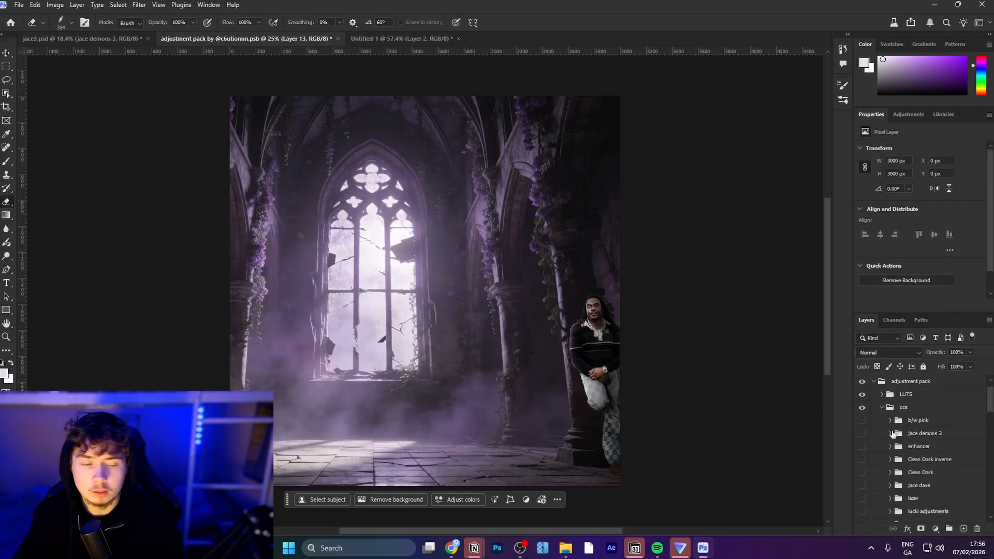
Step: Preview the jace demons 3, enhancer, b/w pink and Clean Dark inverse presets on the pasted composite by toggling their visibility
{"action": "left_click", "coordinate": [862, 433]}
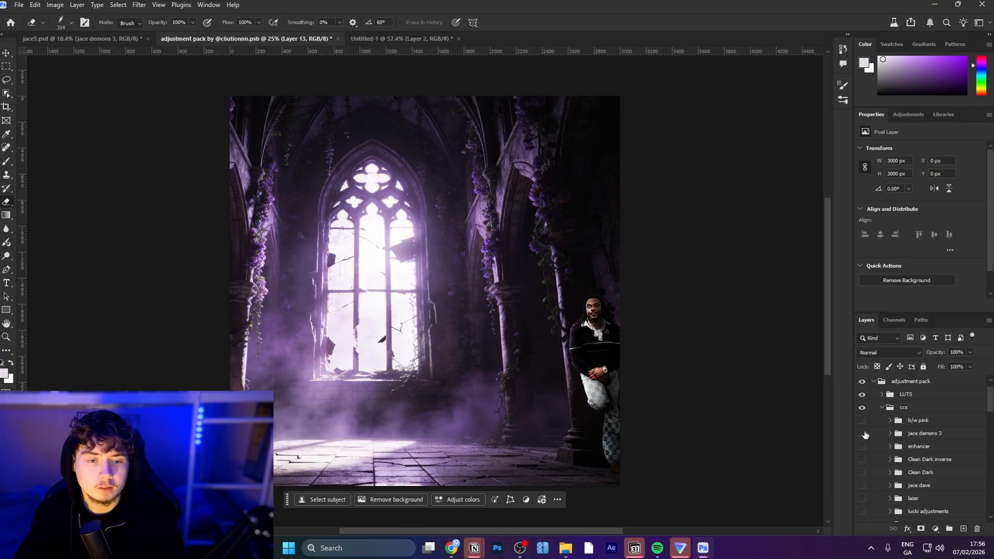
{"action": "left_click", "coordinate": [863, 434]}
{"action": "left_click", "coordinate": [862, 446]}
{"action": "left_click", "coordinate": [862, 447]}
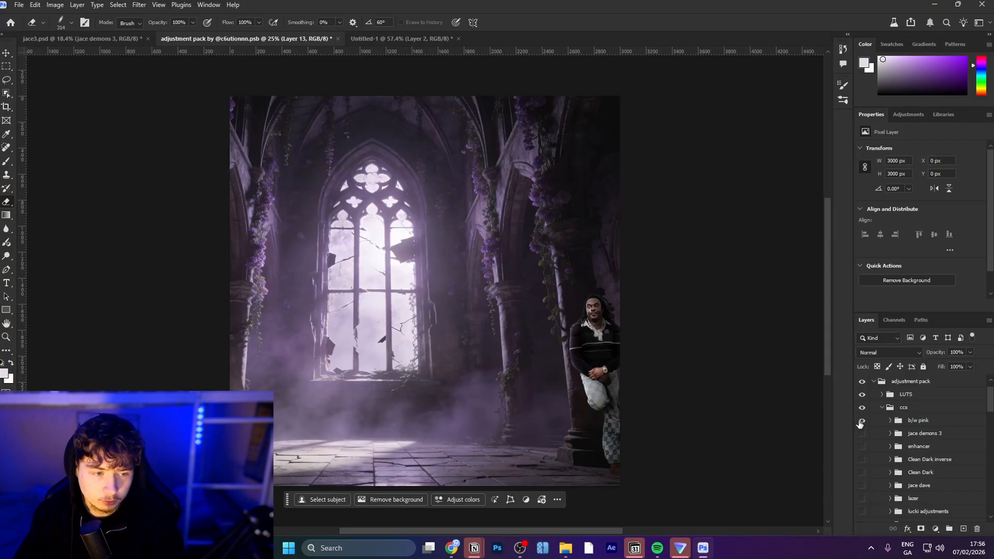
{"action": "left_click", "coordinate": [862, 421]}
{"action": "left_click", "coordinate": [863, 434]}
{"action": "left_click", "coordinate": [863, 434]}
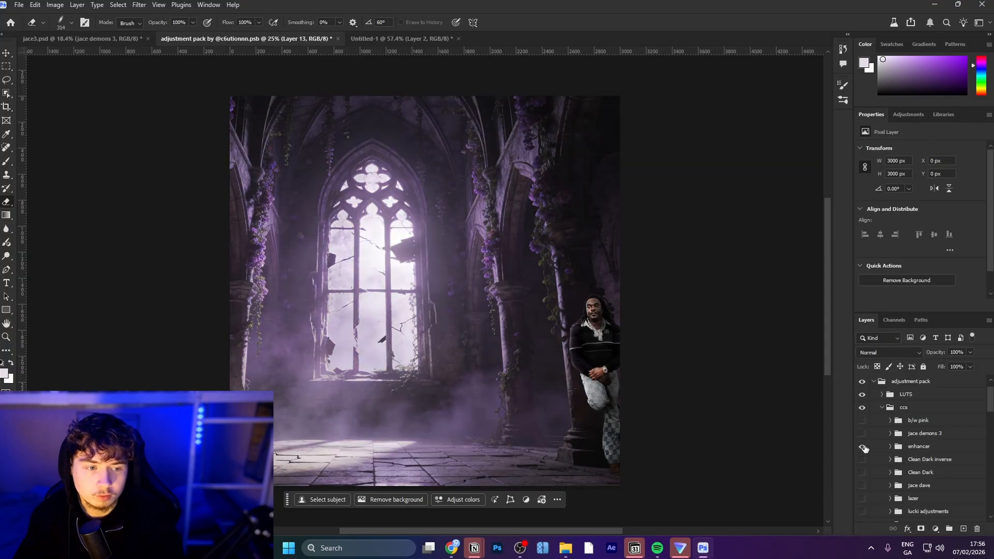
{"action": "left_click", "coordinate": [863, 446]}
{"action": "left_click", "coordinate": [863, 448]}
{"action": "left_click", "coordinate": [862, 459]}
{"action": "left_click", "coordinate": [863, 458]}
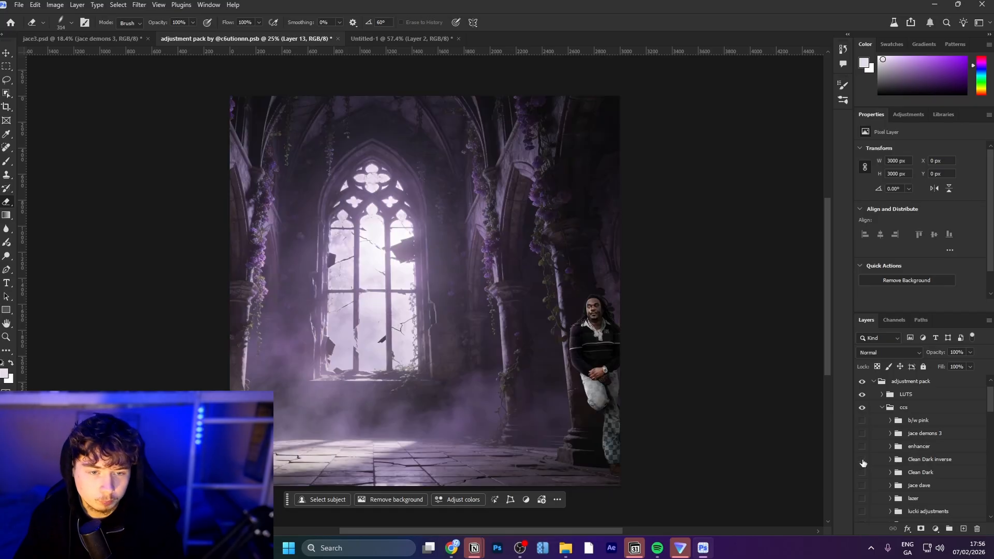
Step: Toggle the Clean Dark preset to compare the pasted composite with and without it
{"action": "scroll", "coordinate": [862, 456], "scroll_direction": "down", "scroll_amount": 1}
{"action": "left_click", "coordinate": [861, 451]}
{"action": "left_click", "coordinate": [861, 452]}
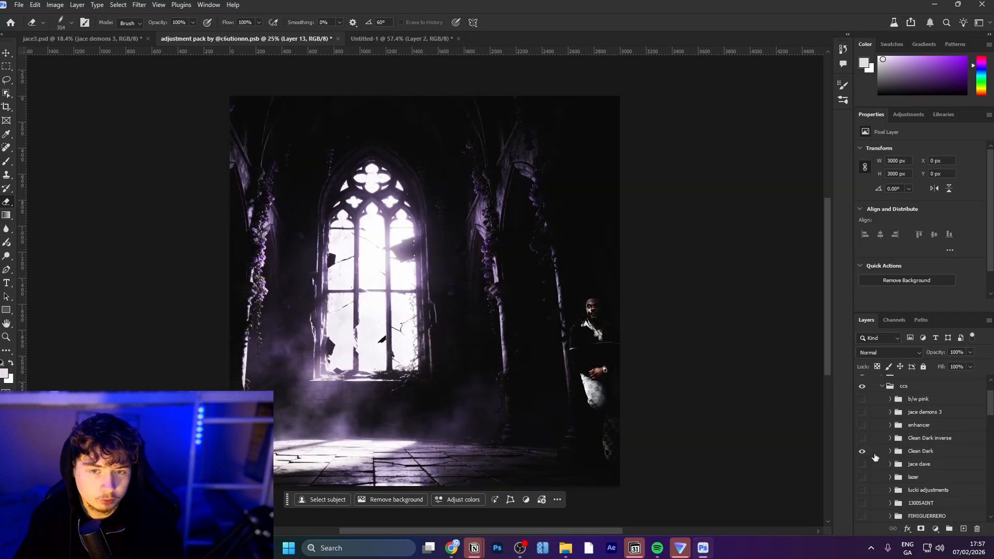
{"action": "left_click", "coordinate": [862, 451]}
Step: Copy the Clean Dark group into Untitled-1 above all other layers and hide the merged layer beneath it
{"action": "left_click", "coordinate": [861, 417]}
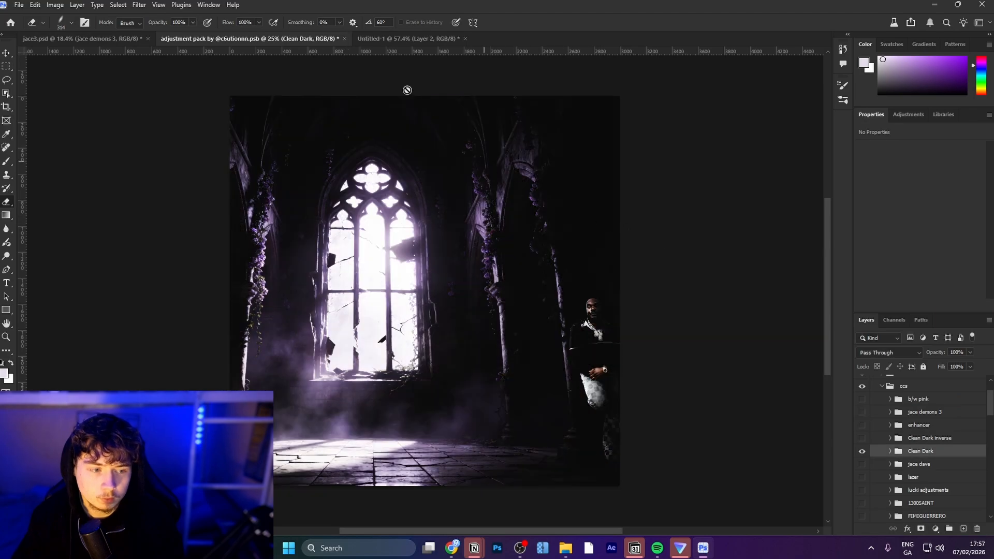
{"action": "left_click", "coordinate": [393, 39]}
{"action": "left_click_drag", "start_coordinate": [614, 147], "coordinate": [616, 154]}
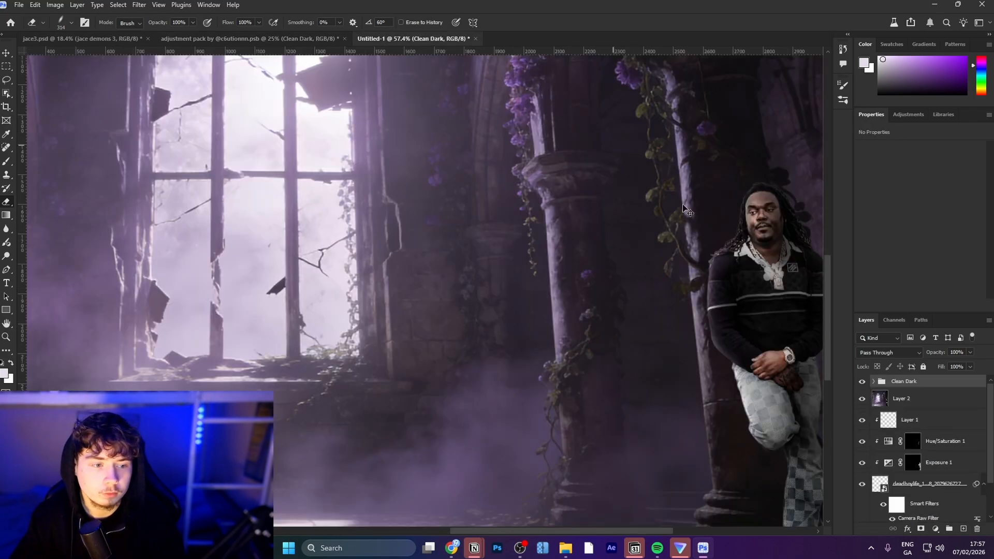
{"action": "left_click", "coordinate": [863, 399]}
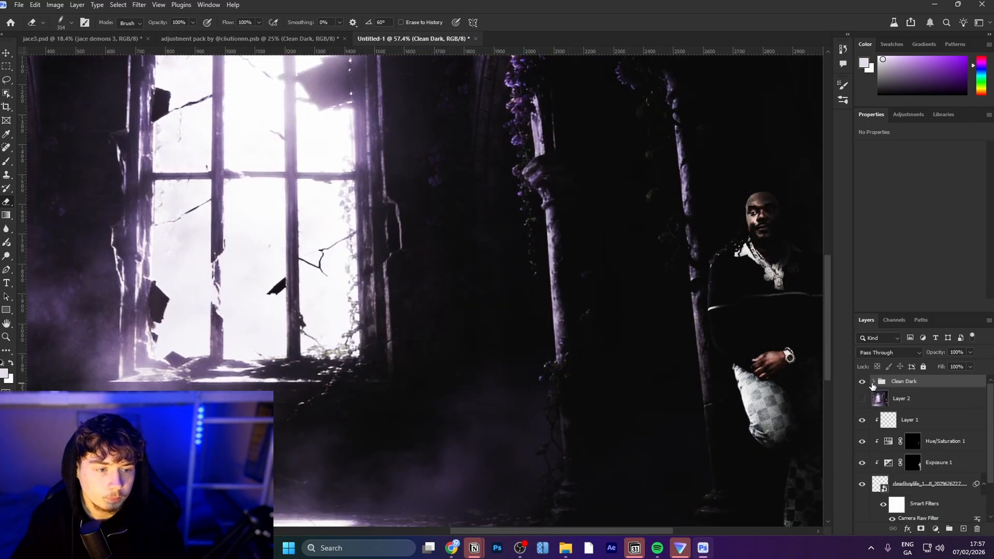
Step: Expand the Clean Dark group and reduce the fill of its Gradient Map layer to 40%
{"action": "left_click", "coordinate": [873, 386]}
{"action": "scroll", "coordinate": [923, 444], "scroll_direction": "down", "scroll_amount": 2}
{"action": "left_click", "coordinate": [945, 468]}
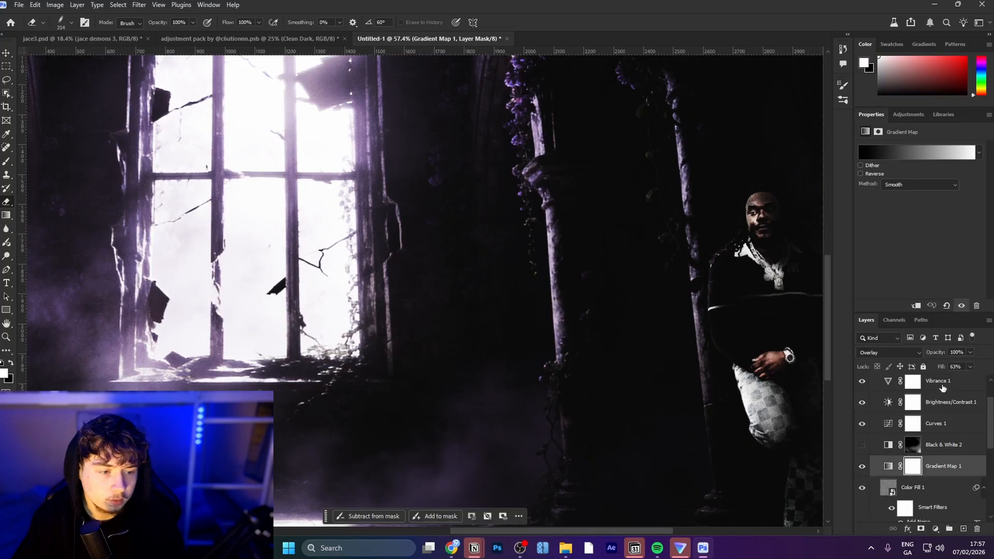
{"action": "left_click_drag", "start_coordinate": [937, 367], "coordinate": [929, 364]}
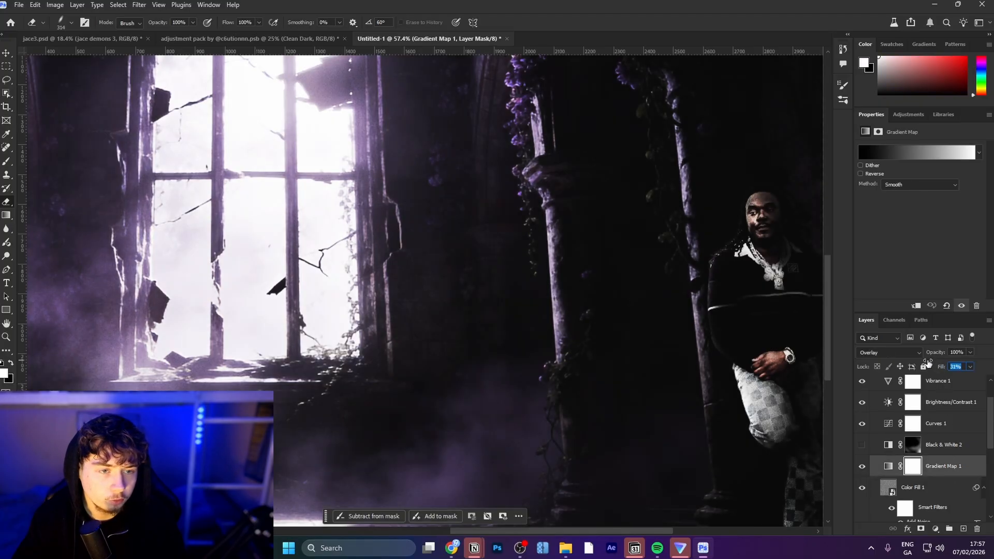
Step: Inspect the man's face and hair up close and open his cut-out smart object for editing
{"action": "left_click_drag", "start_coordinate": [671, 344], "coordinate": [507, 376]}
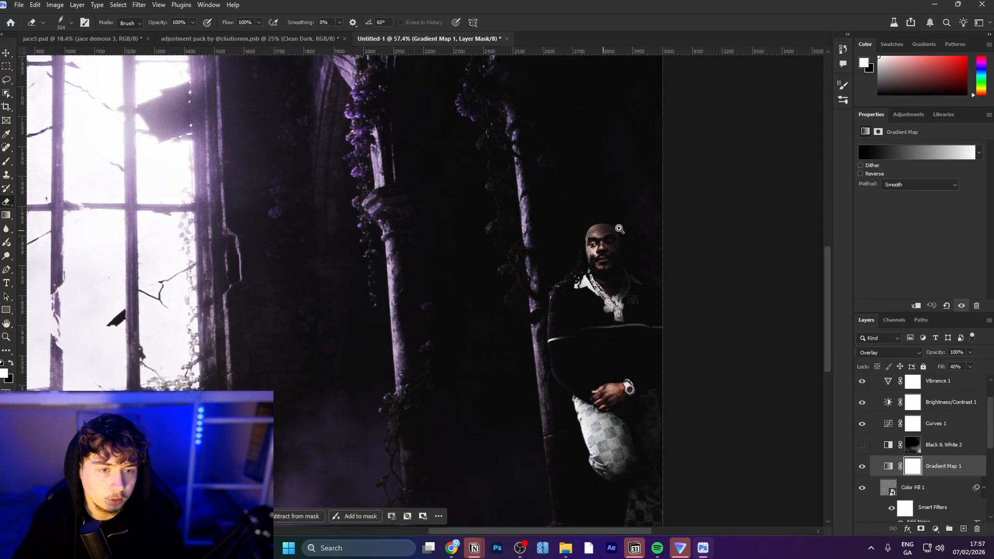
{"action": "mouse_move", "coordinate": [621, 229]}
{"action": "left_mouse_down"}
{"action": "mouse_move", "coordinate": [696, 222]}
{"action": "mouse_move", "coordinate": [595, 239]}
{"action": "left_mouse_up"}
{"action": "left_click_drag", "start_coordinate": [498, 260], "coordinate": [526, 266]}
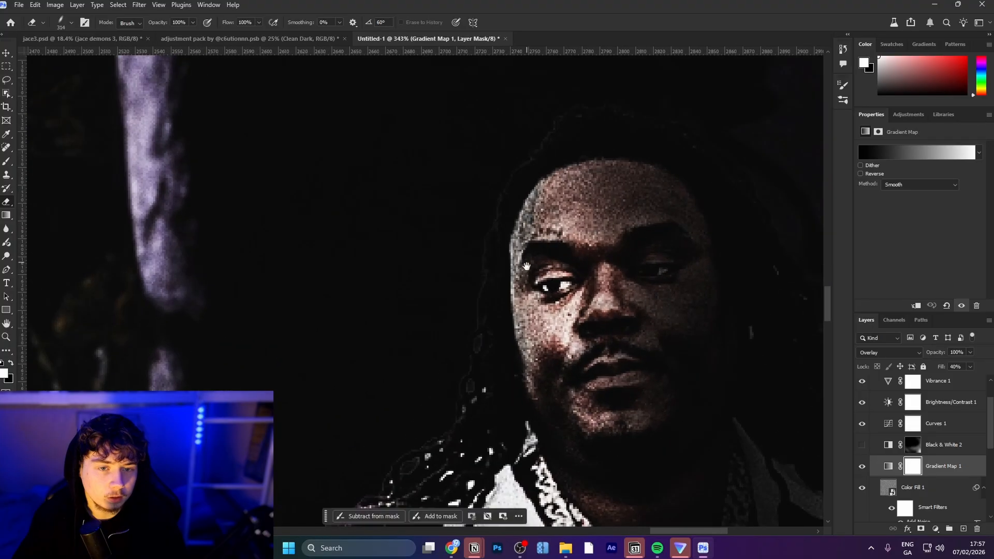
{"action": "left_click_drag", "start_coordinate": [492, 363], "coordinate": [532, 268]}
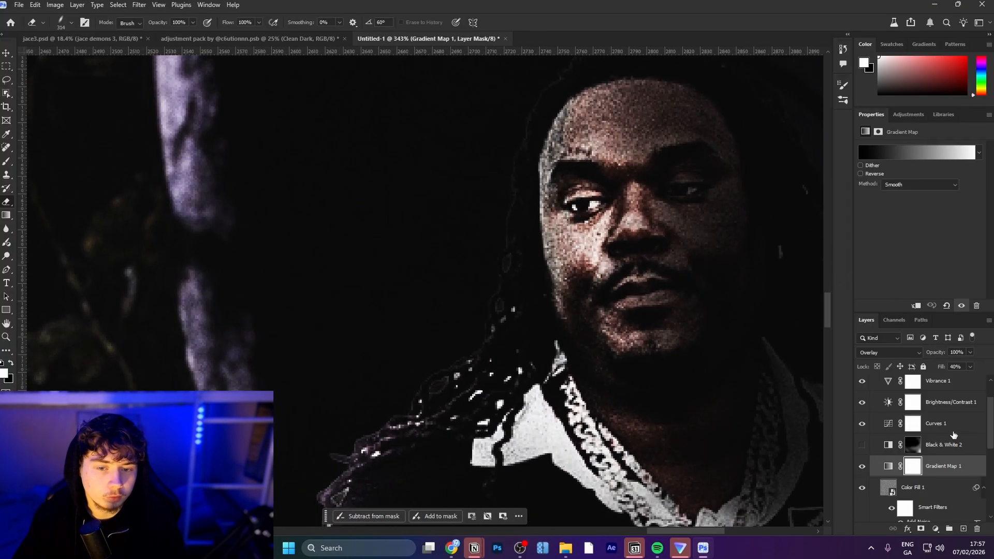
{"action": "scroll", "coordinate": [917, 476], "scroll_direction": "down", "scroll_amount": 4}
{"action": "scroll", "coordinate": [918, 476], "scroll_direction": "down", "scroll_amount": 3}
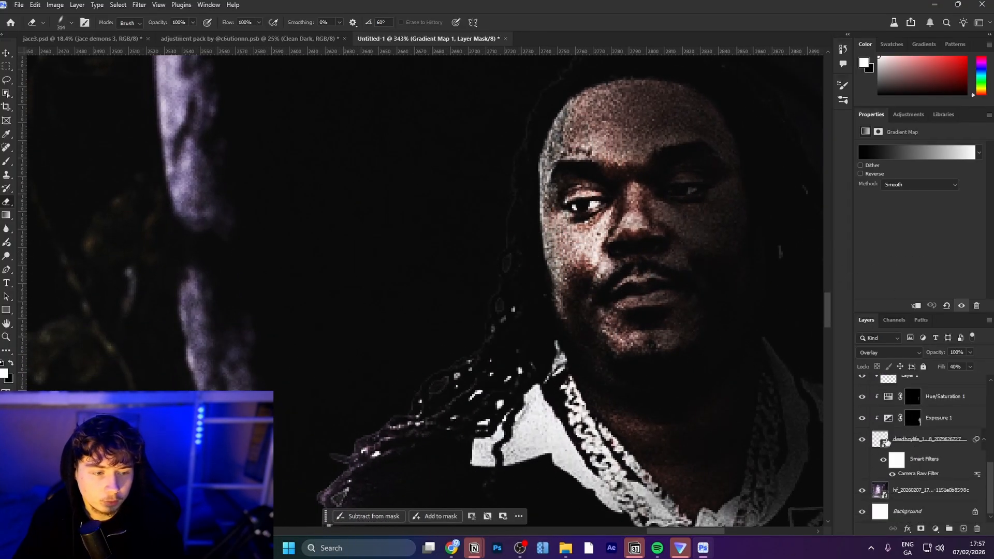
{"action": "double_click", "coordinate": [884, 444]}
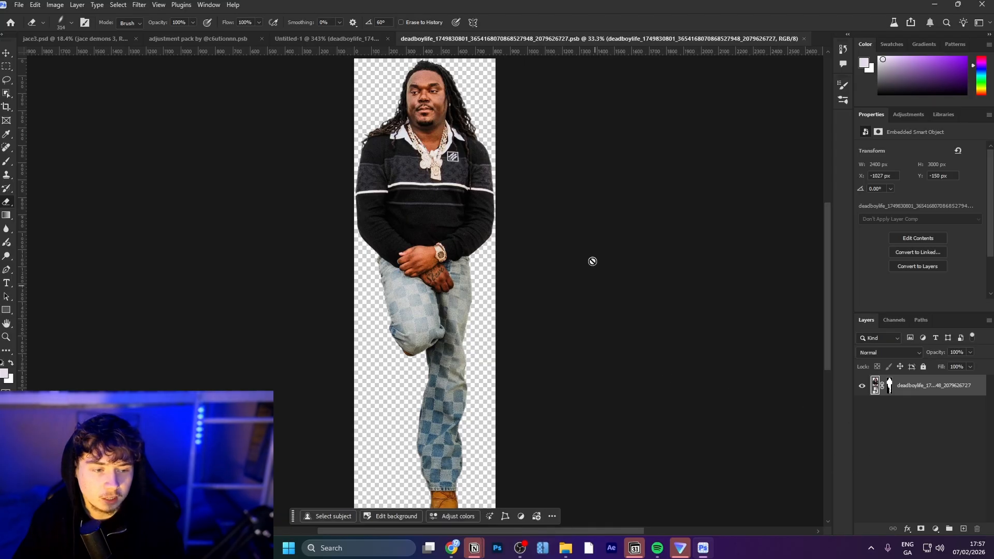
Step: Contract the man's layer mask edge with a negative Shift Edge in Select and Mask, and save and close the smart object
{"action": "left_click_drag", "start_coordinate": [425, 82], "coordinate": [556, 286]}
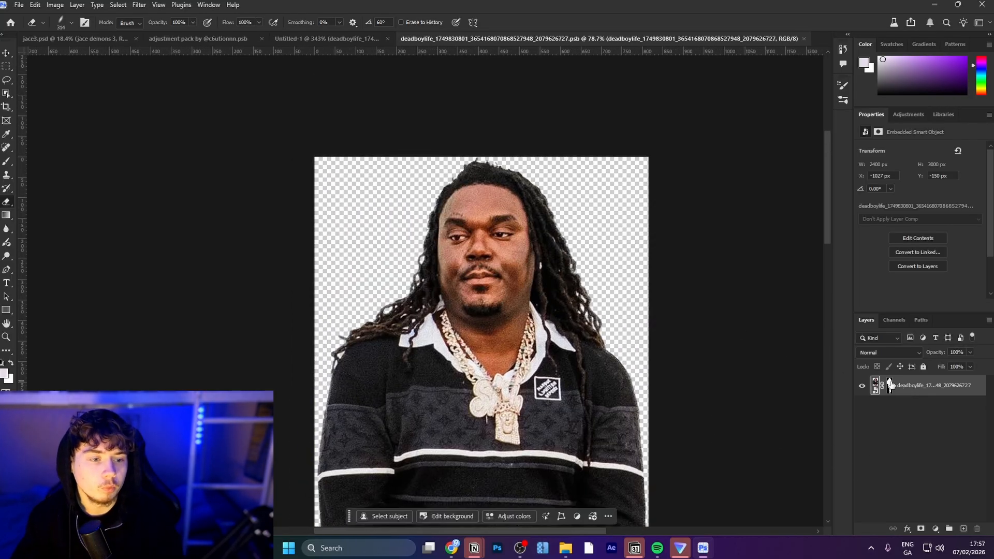
{"action": "left_click", "coordinate": [890, 384]}
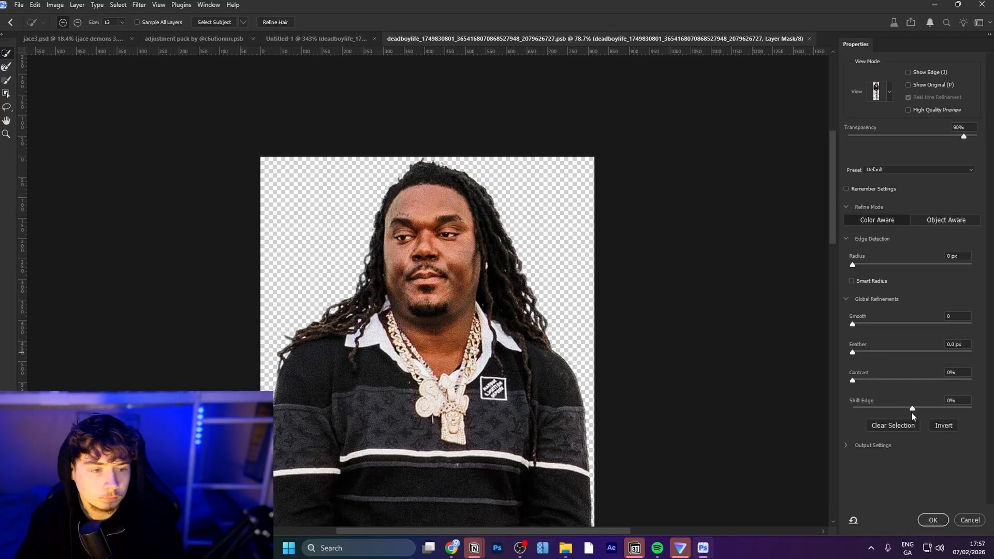
{"action": "left_click_drag", "start_coordinate": [912, 412], "coordinate": [889, 409]}
{"action": "left_click", "coordinate": [932, 521]}
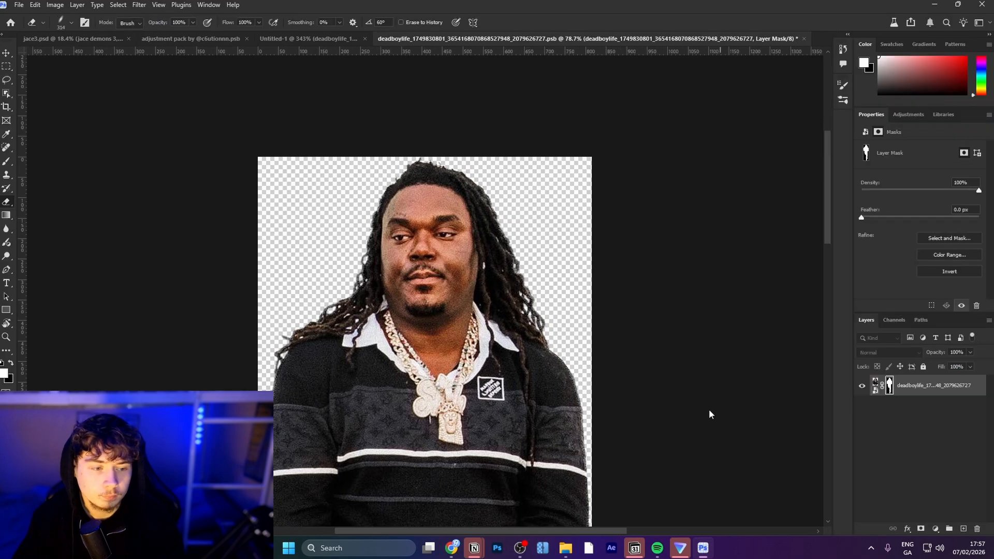
{"action": "key", "text": "ctrl+s"}
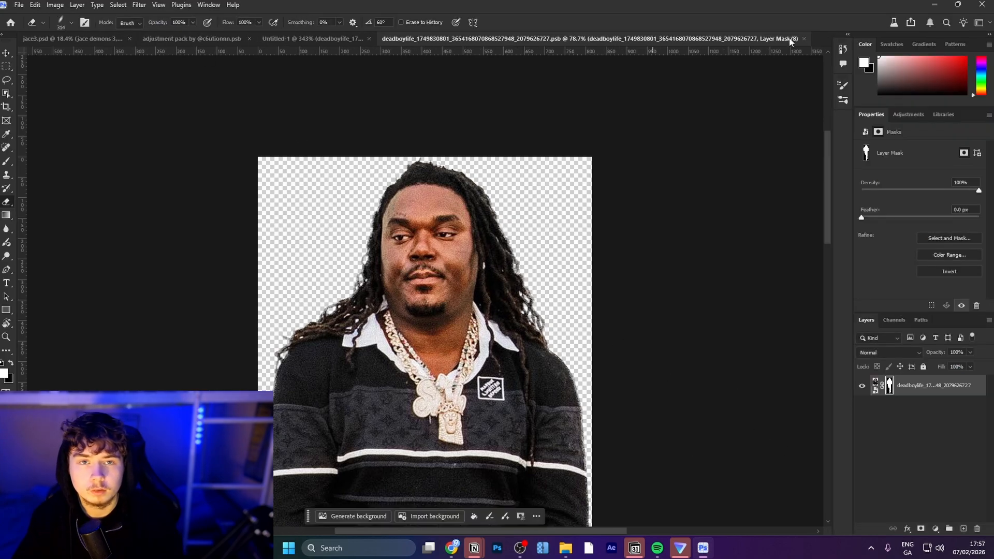
{"action": "left_click", "coordinate": [804, 39]}
Step: Add a layer mask to the man's cut-out and mask out the white speck in his hair beside the shirt collar
{"action": "left_click_drag", "start_coordinate": [640, 216], "coordinate": [577, 210]}
{"action": "left_click_drag", "start_coordinate": [611, 262], "coordinate": [590, 294]}
{"action": "left_click_drag", "start_coordinate": [541, 332], "coordinate": [595, 333]}
{"action": "left_click_drag", "start_coordinate": [595, 332], "coordinate": [564, 335]}
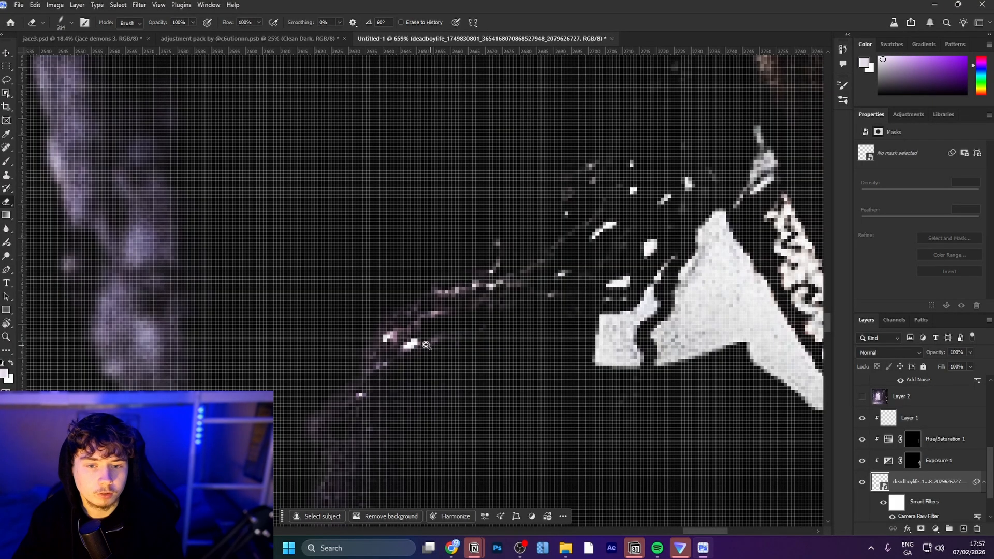
{"action": "scroll", "coordinate": [596, 326], "scroll_direction": "down", "scroll_amount": 5}
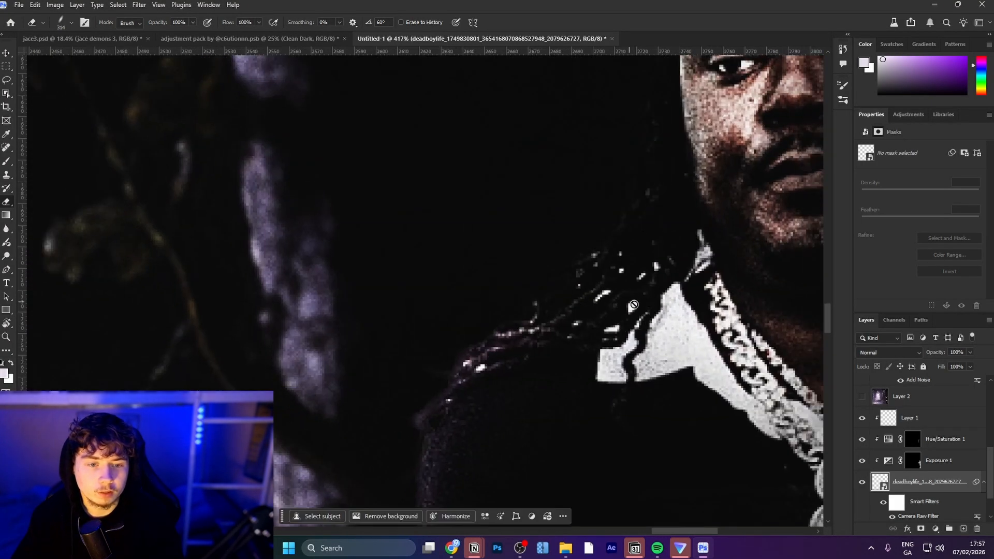
{"action": "key", "text": "l"}
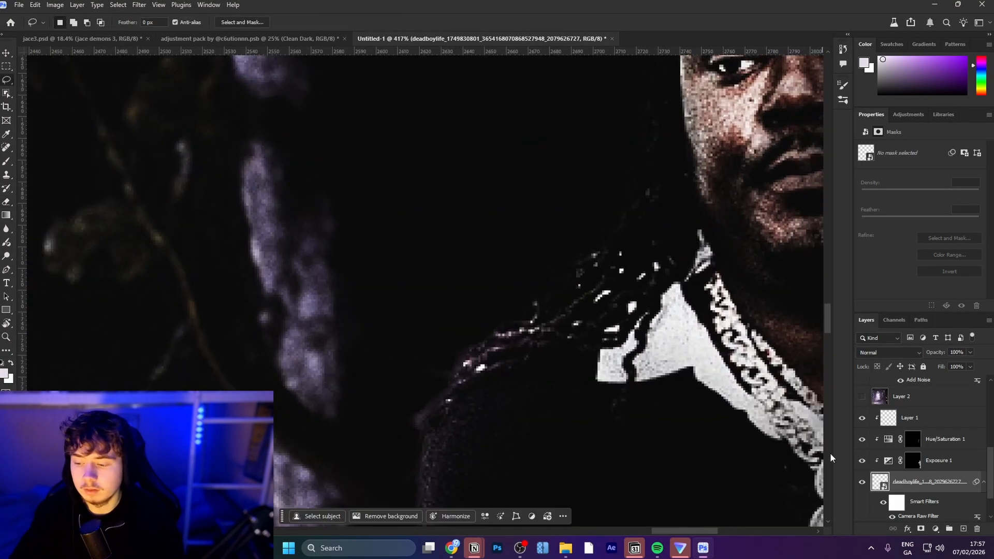
{"action": "left_click", "coordinate": [921, 530]}
{"action": "scroll", "coordinate": [635, 306], "scroll_direction": "up", "scroll_amount": 1}
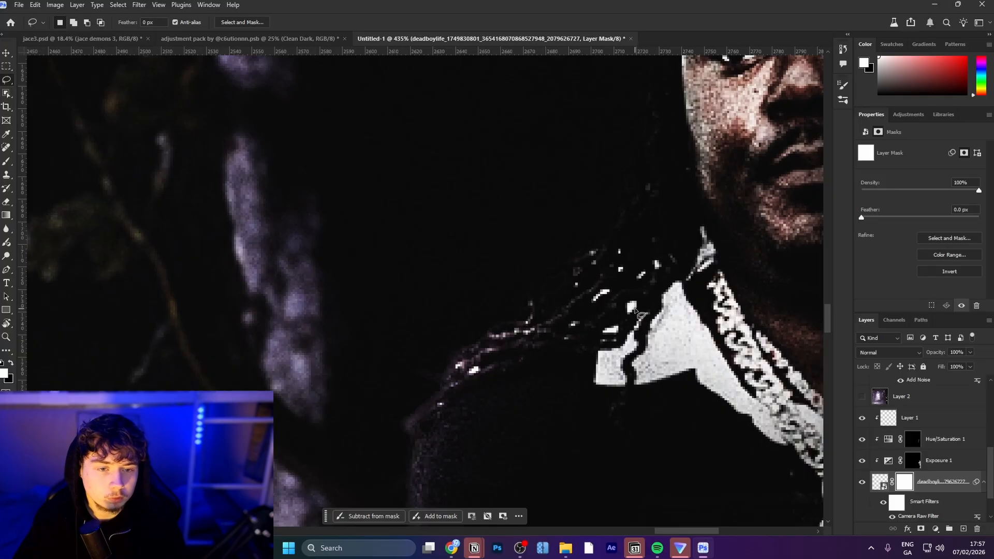
{"action": "left_click_drag", "start_coordinate": [635, 309], "coordinate": [636, 307]}
{"action": "key", "text": "x"}
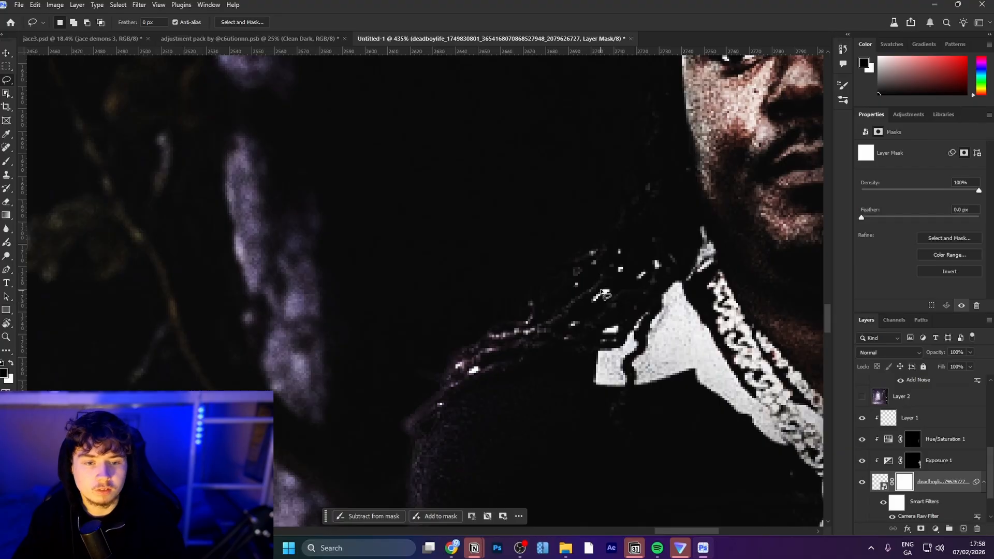
Step: Lasso the remaining bright specks in the hair above the man's shoulder and fill them black on the mask
{"action": "left_click_drag", "start_coordinate": [601, 290], "coordinate": [601, 289]}
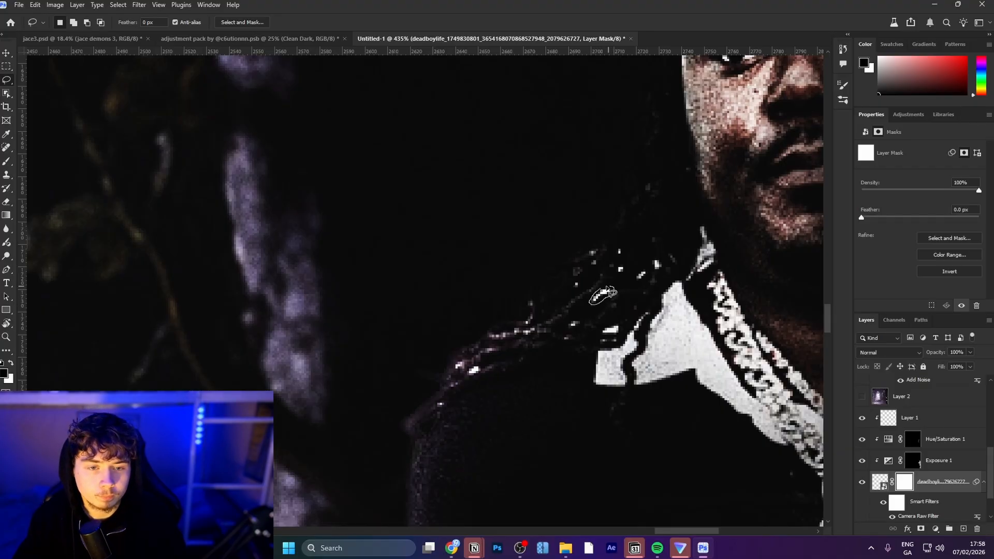
{"action": "left_click_drag", "start_coordinate": [607, 289], "coordinate": [605, 291]}
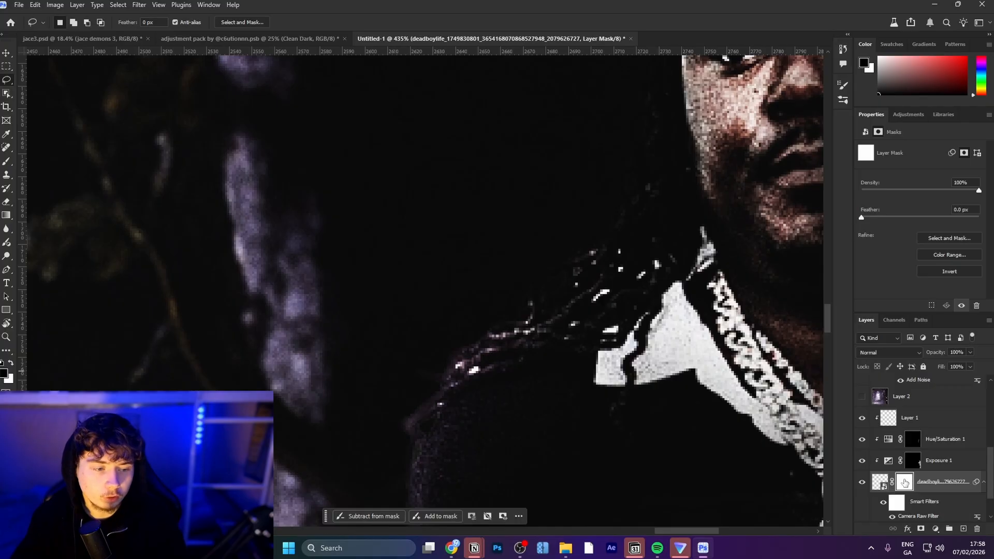
{"action": "mouse_move", "coordinate": [612, 291]}
{"action": "left_mouse_down"}
{"action": "mouse_move", "coordinate": [601, 289]}
{"action": "mouse_move", "coordinate": [610, 300]}
{"action": "left_mouse_up"}
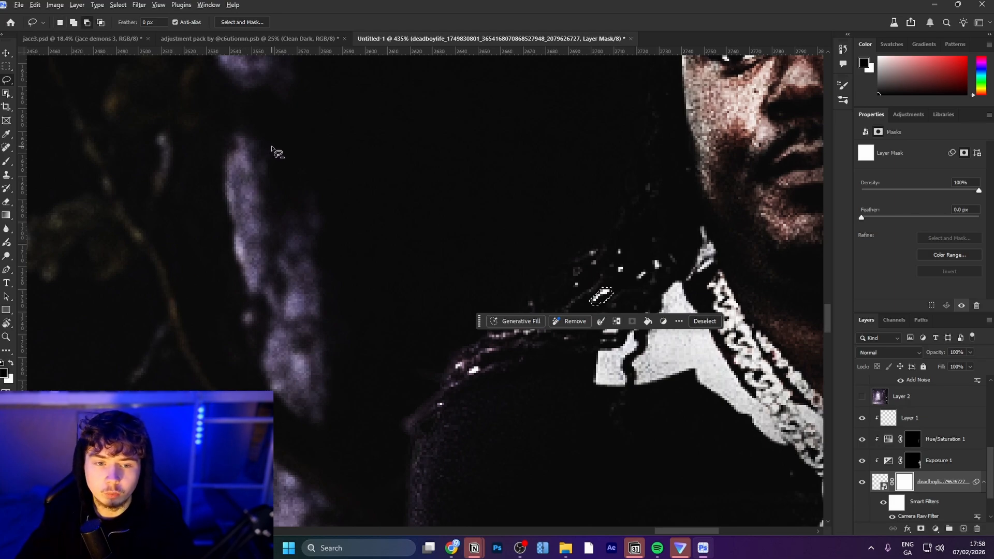
{"action": "key", "text": "alt+BackSpace"}
{"action": "key", "text": "ctrl+d"}
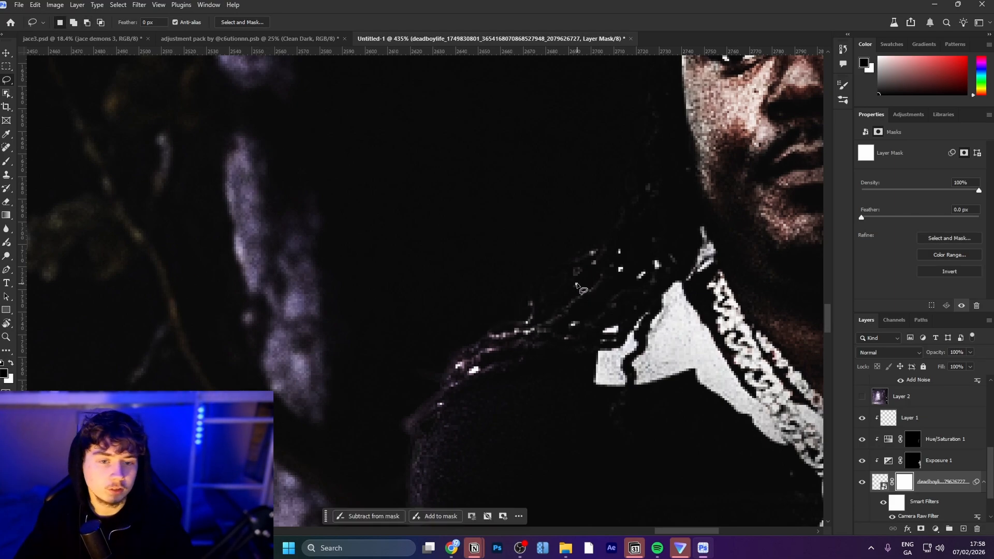
{"action": "left_click_drag", "start_coordinate": [575, 291], "coordinate": [580, 288]}
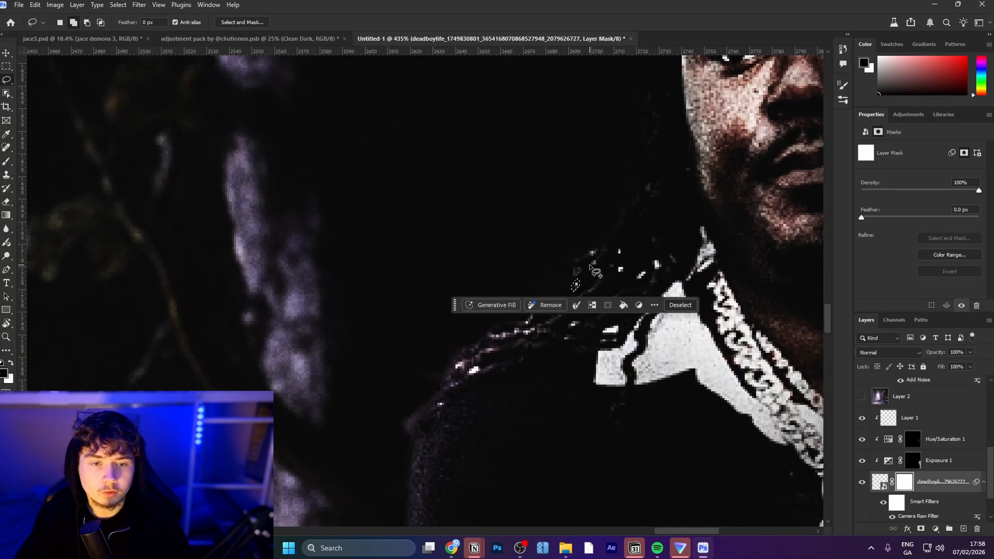
{"action": "left_click_drag", "start_coordinate": [589, 266], "coordinate": [595, 257]}
Step: Create a new empty layer directly above Layer 1
{"action": "key", "text": "ctrl+0"}
{"action": "key", "text": "b"}
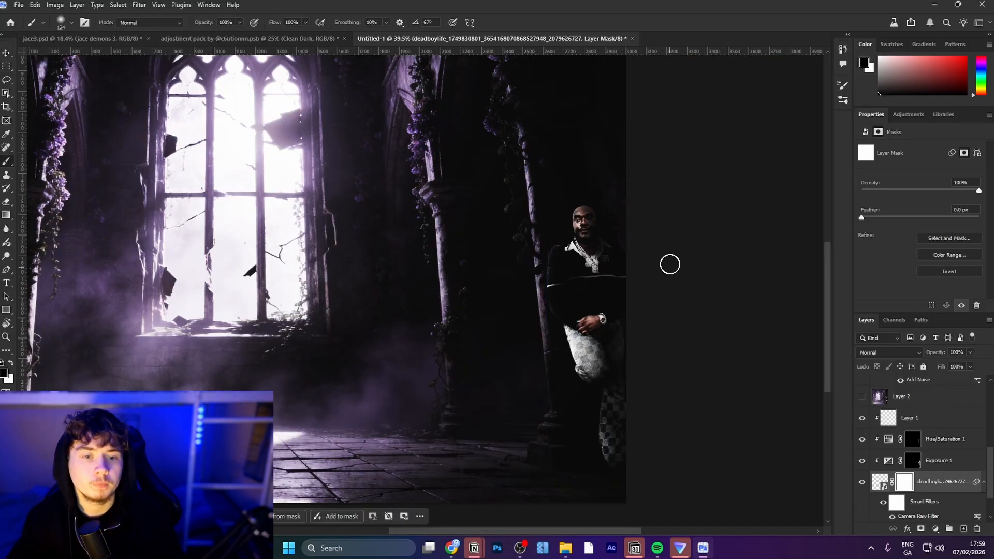
{"action": "scroll", "coordinate": [934, 501], "scroll_direction": "up", "scroll_amount": 1}
{"action": "left_click", "coordinate": [940, 443]}
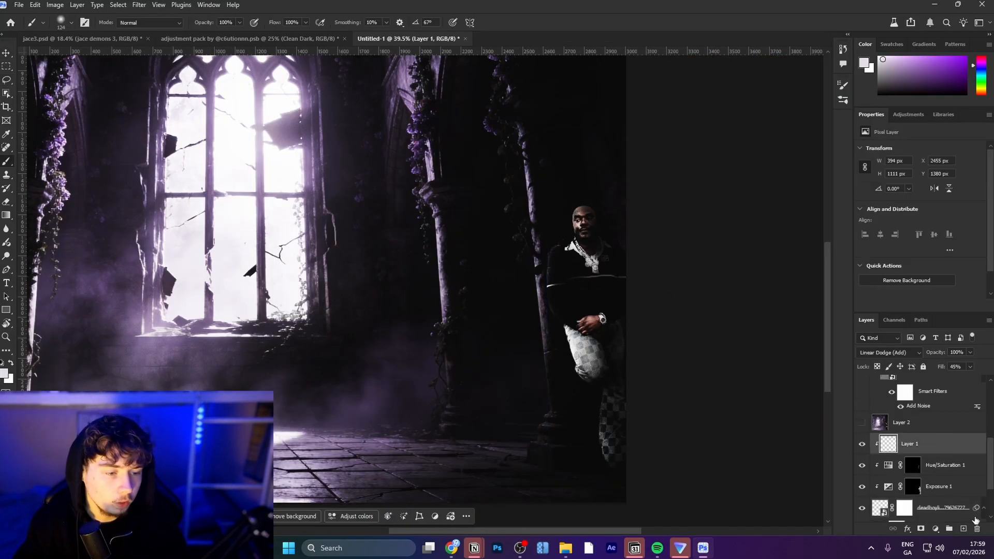
{"action": "left_click", "coordinate": [967, 529]}
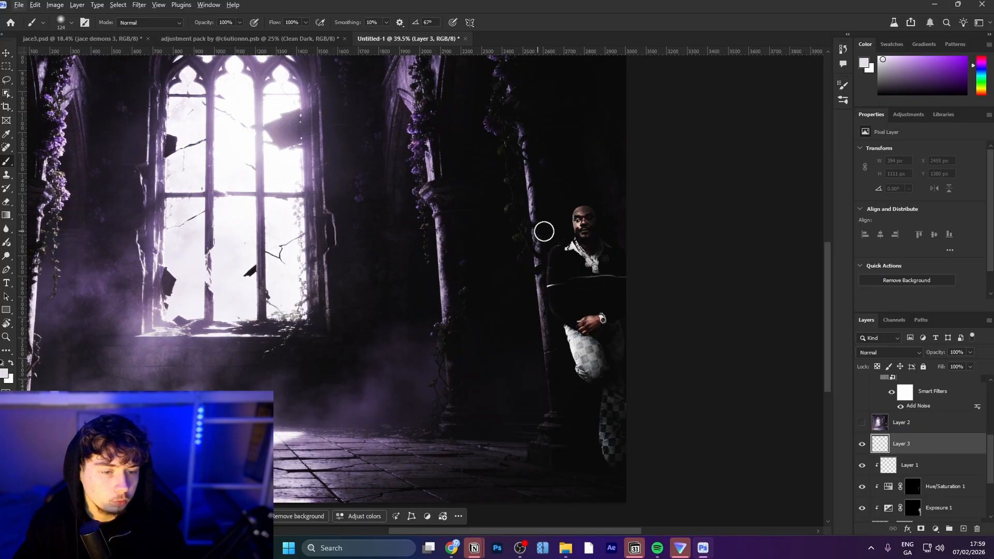
{"action": "left_click_drag", "start_coordinate": [592, 247], "coordinate": [769, 261]}
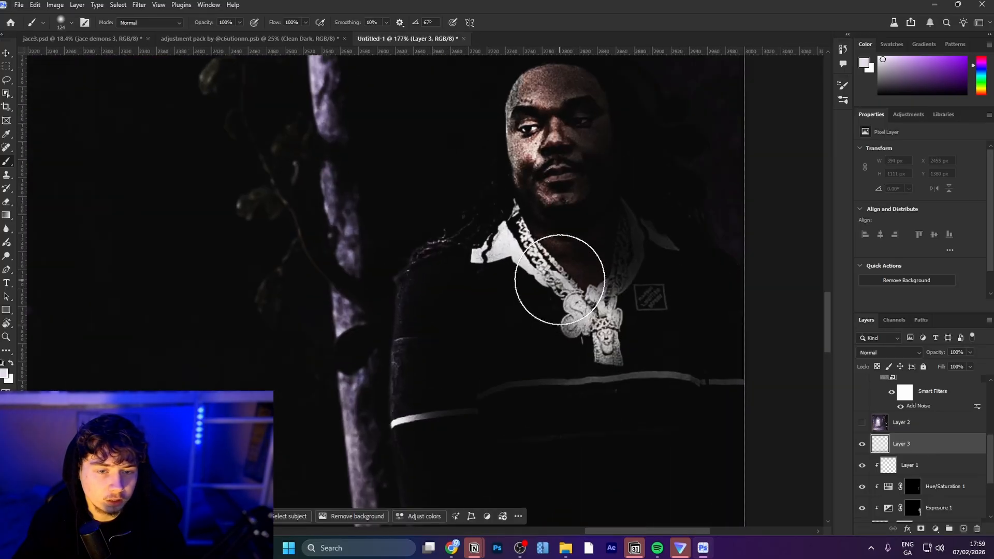
{"action": "left_click", "coordinate": [560, 279]}
{"action": "key", "text": "ctrl+z"}
{"action": "left_click", "coordinate": [555, 288]}
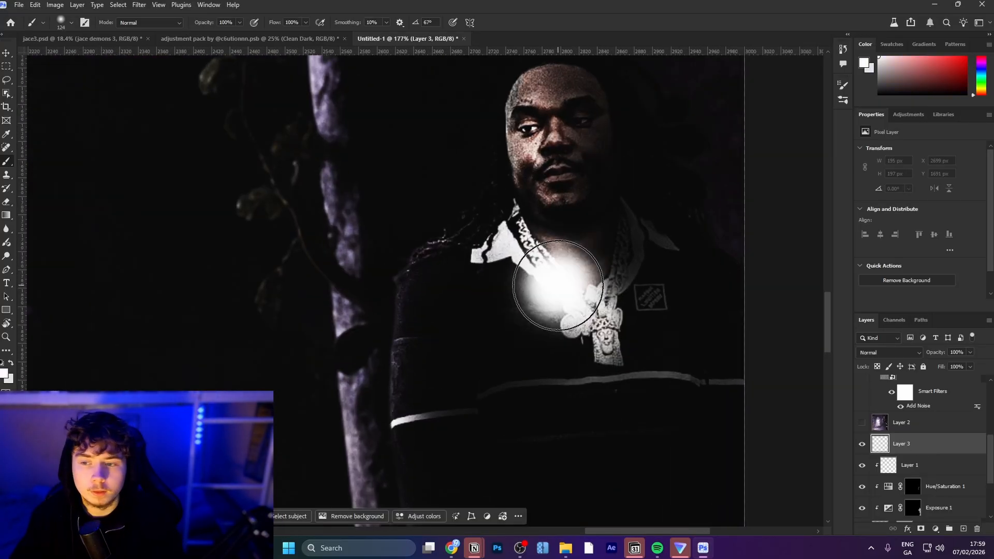
{"action": "key", "text": "ctrl+z"}
Step: Dab soft white glow spots on the pendant and both sides of the chain using an 84 px brush
{"action": "key", "text": "bracketleft"}
{"action": "key", "text": "bracketleft"}
{"action": "key", "text": "bracketleft"}
{"action": "key", "text": "bracketleft"}
{"action": "left_click", "coordinate": [602, 341]}
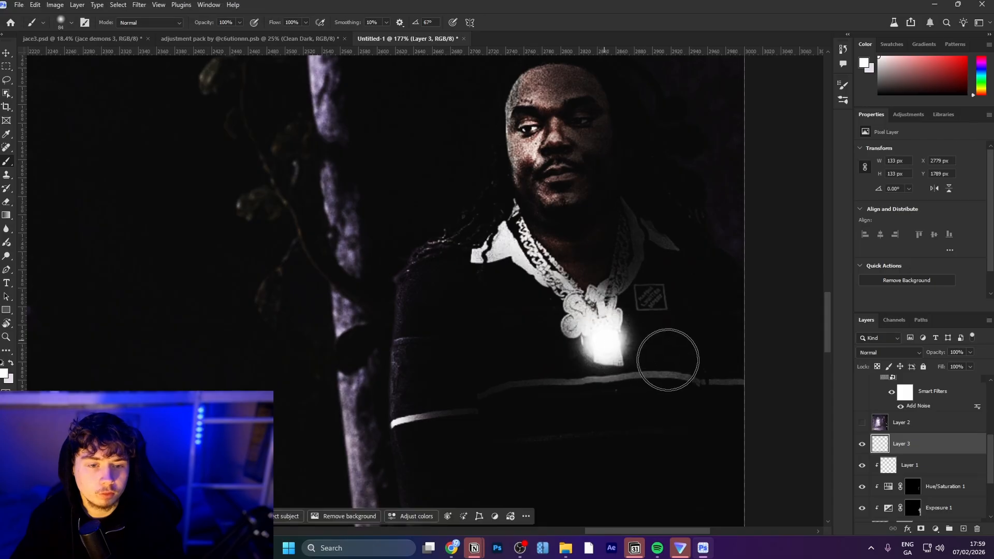
{"action": "left_click", "coordinate": [558, 278]}
{"action": "left_click", "coordinate": [621, 241]}
Step: Set the glow layer to Linear Dodge (Add) at 23% fill and add a glow dab over the man's watch
{"action": "left_click", "coordinate": [891, 353]}
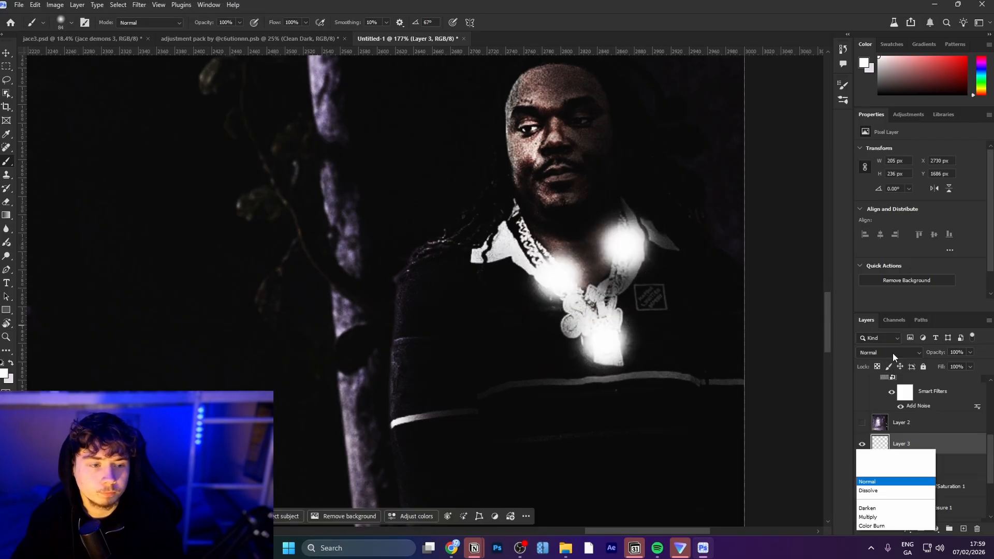
{"action": "left_click", "coordinate": [893, 357]}
{"action": "left_click_drag", "start_coordinate": [941, 367], "coordinate": [897, 366]}
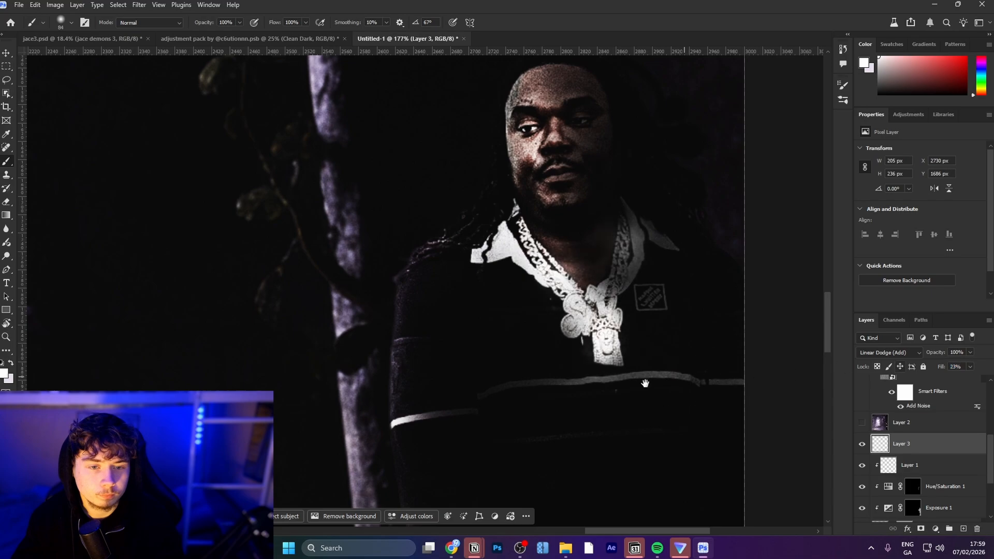
{"action": "left_click_drag", "start_coordinate": [644, 381], "coordinate": [588, 194]}
{"action": "left_click_drag", "start_coordinate": [616, 350], "coordinate": [566, 331]}
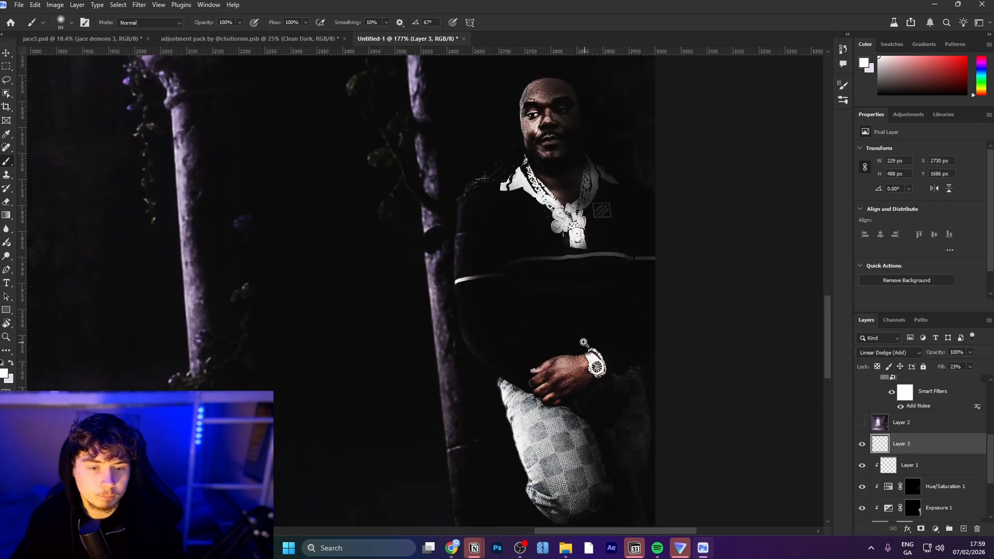
{"action": "left_click_drag", "start_coordinate": [565, 238], "coordinate": [589, 298]}
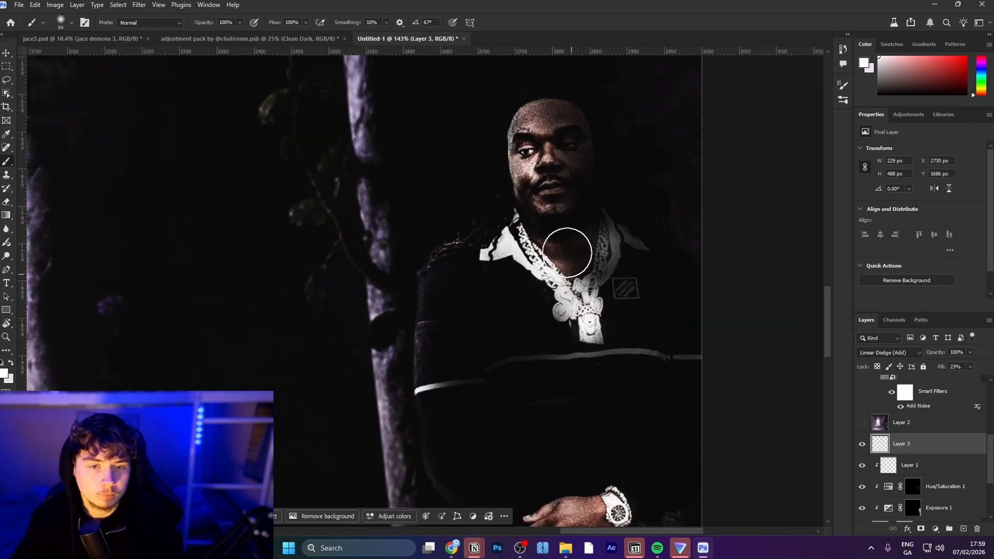
Step: Try to select the man's chain on his cut-out layer with the Object Selection tool
{"action": "scroll", "coordinate": [928, 481], "scroll_direction": "down", "scroll_amount": 2}
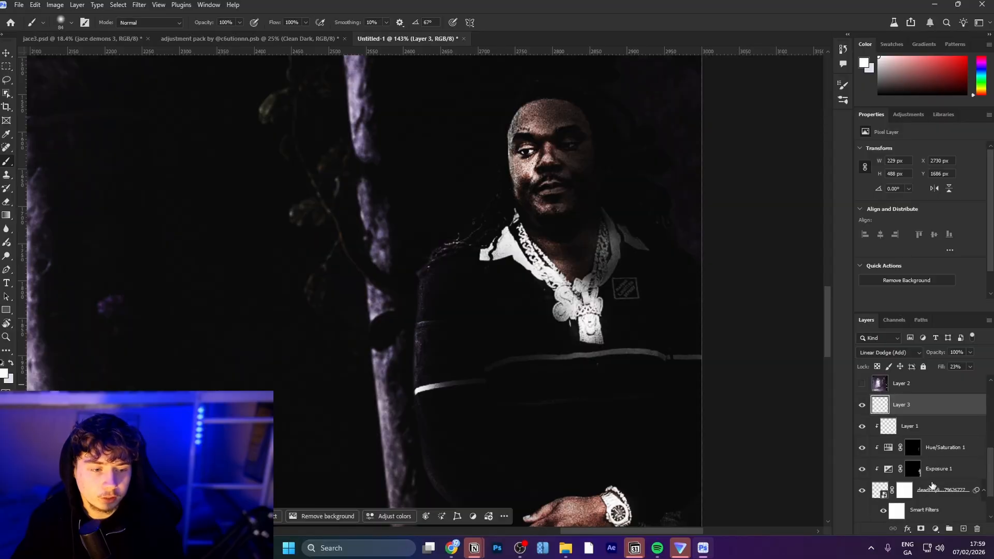
{"action": "left_click", "coordinate": [932, 486]}
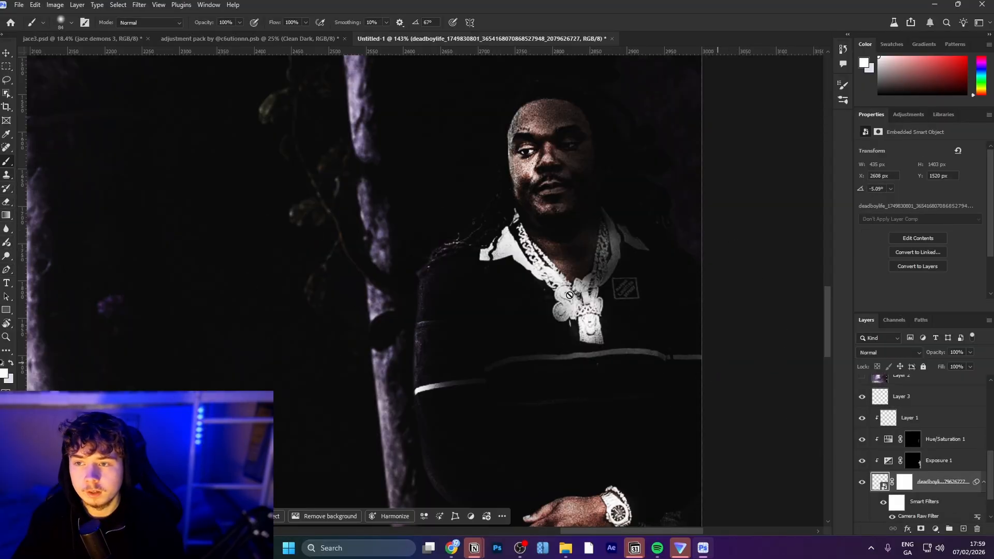
{"action": "left_click", "coordinate": [7, 94]}
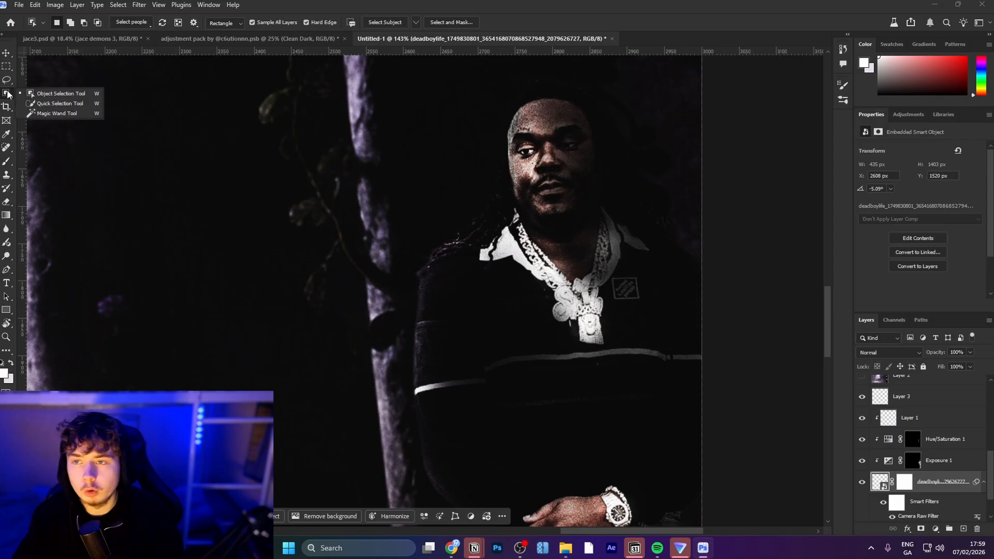
{"action": "left_click", "coordinate": [529, 242]}
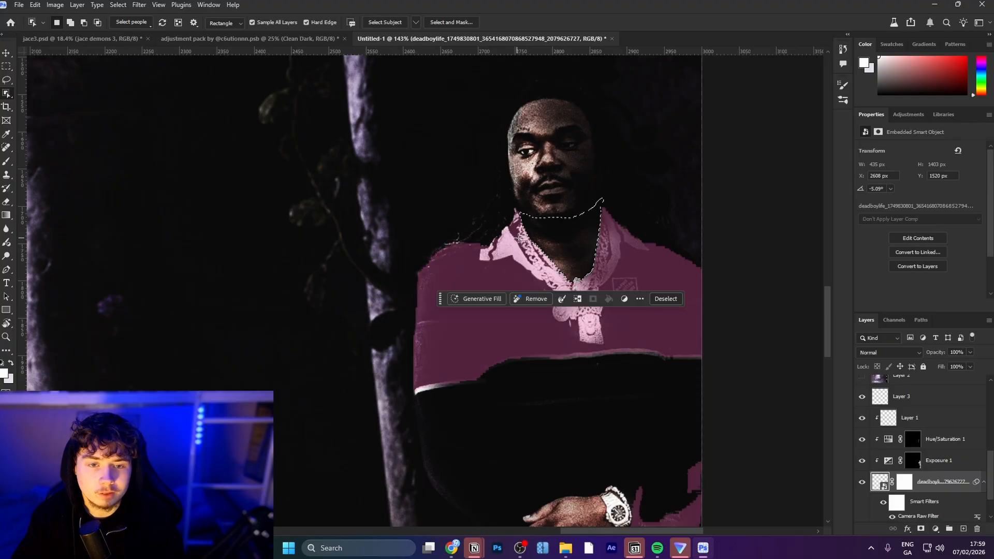
{"action": "left_click", "coordinate": [529, 242]}
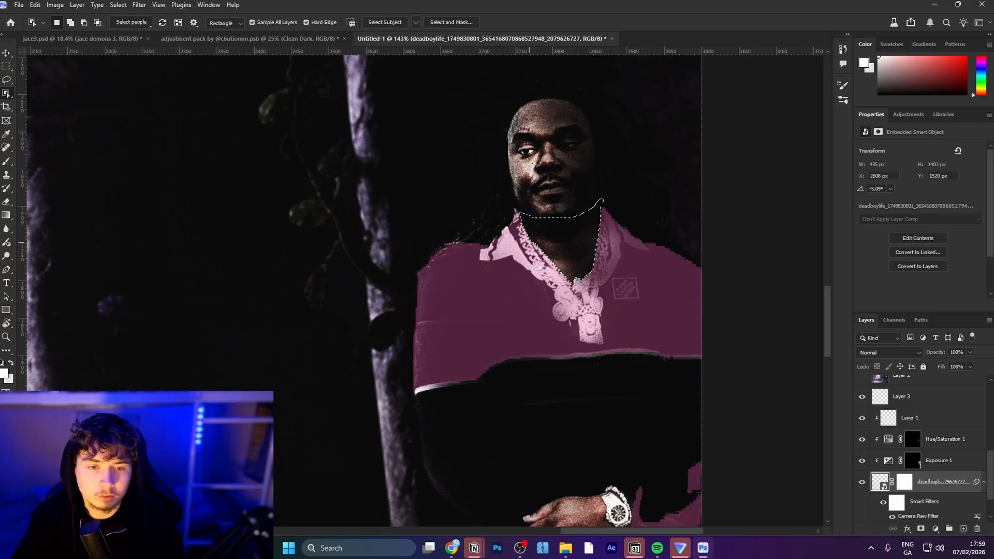
{"action": "key", "text": "ctrl+d"}
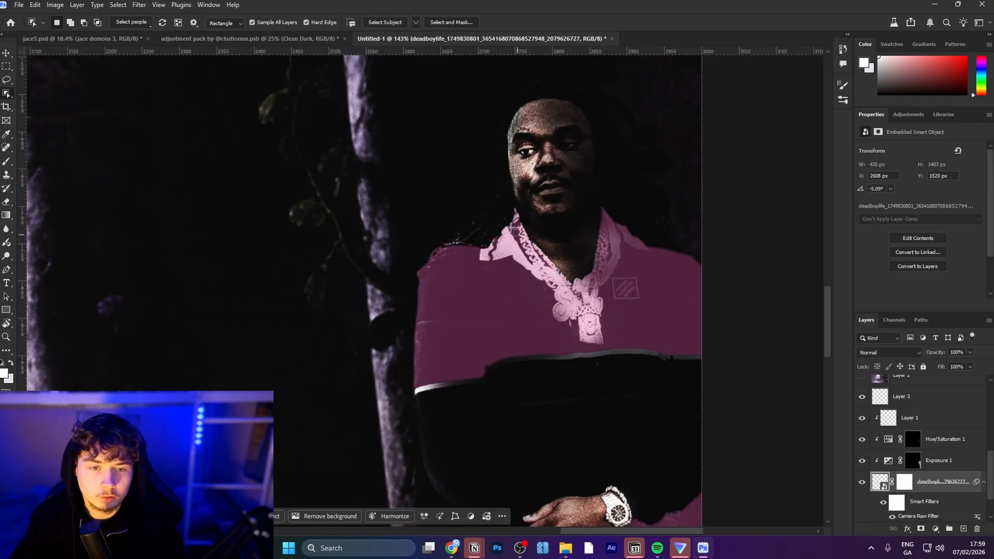
Step: Switch Object Selection to Lasso mode and select the man's chain and pendant by tracing around them
{"action": "left_click", "coordinate": [223, 23]}
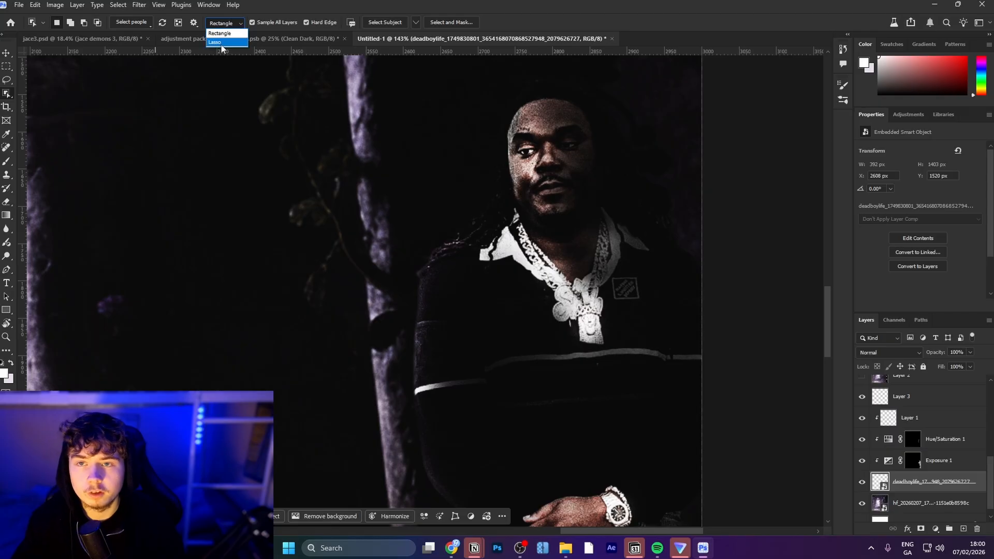
{"action": "left_click", "coordinate": [224, 44]}
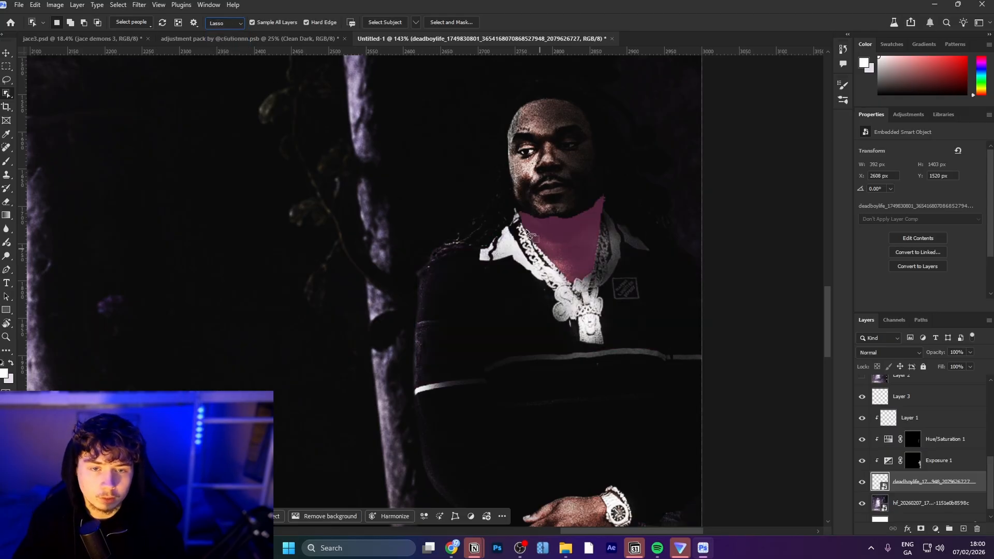
{"action": "left_click_drag", "start_coordinate": [520, 217], "coordinate": [534, 241]}
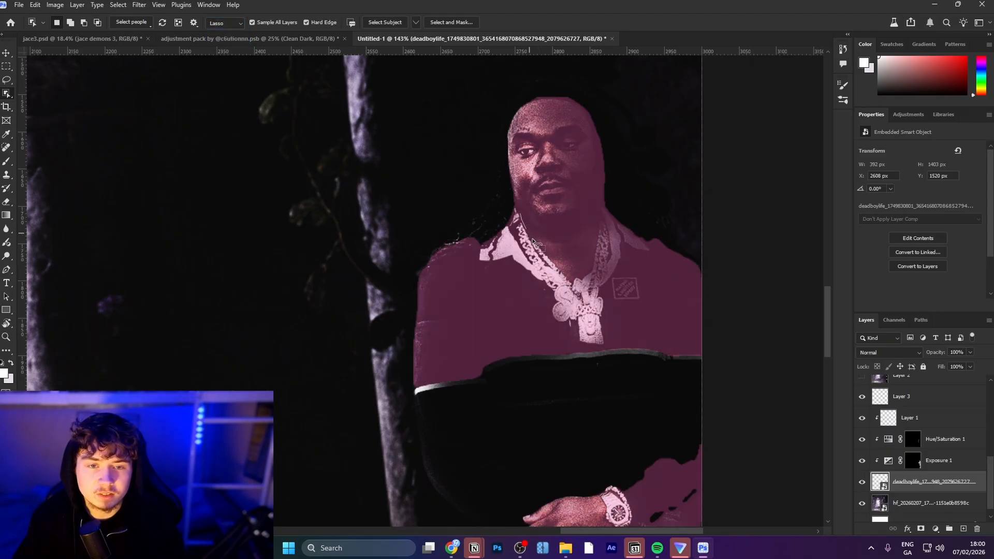
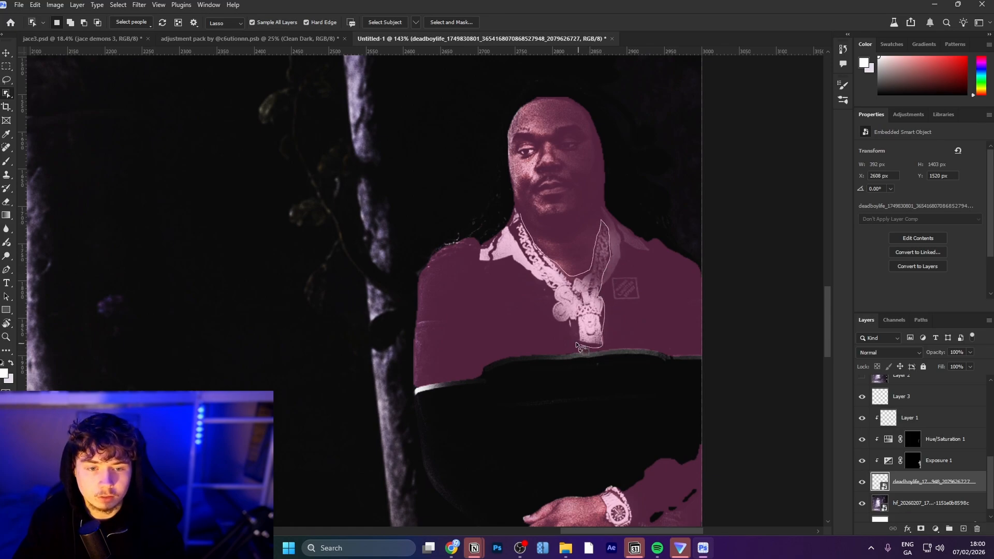
{"action": "left_click_drag", "start_coordinate": [579, 346], "coordinate": [581, 347]}
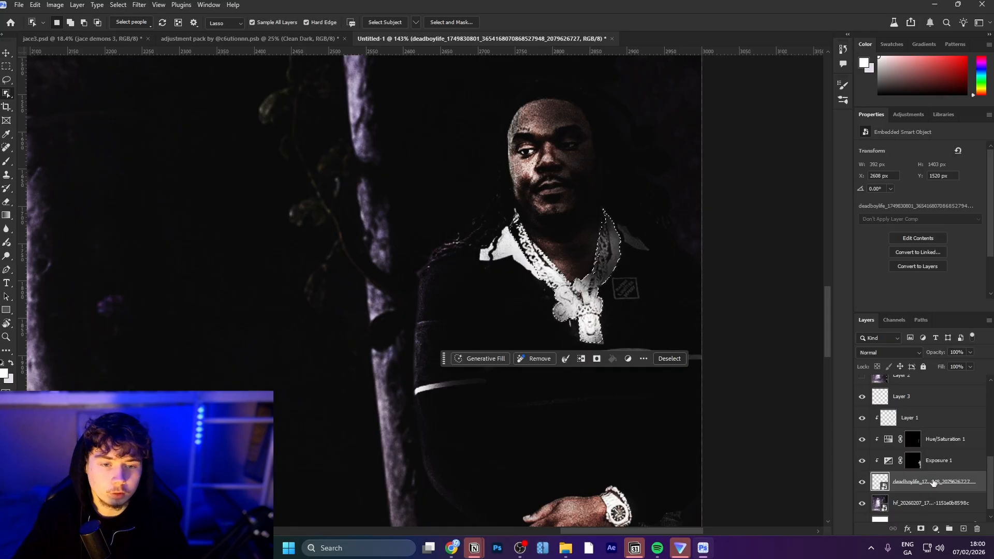
Step: Copy the selected chain and pendant onto a new layer above Layer 1 and restore the clipping of Hue/Saturation 1 and Layer 1
{"action": "key", "text": "ctrl+j"}
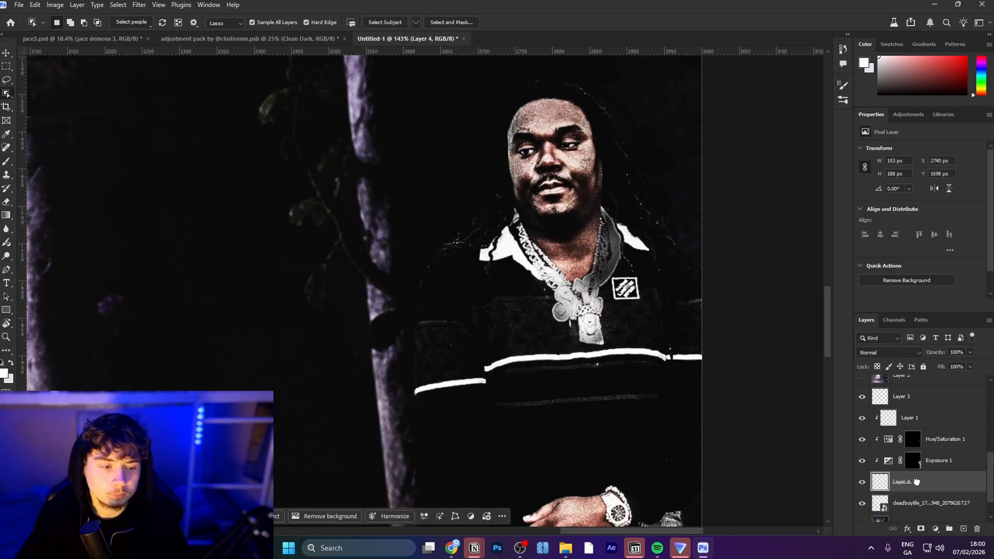
{"action": "left_click_drag", "start_coordinate": [917, 483], "coordinate": [913, 407]}
{"action": "left_click", "coordinate": [917, 489], "text": "alt"}
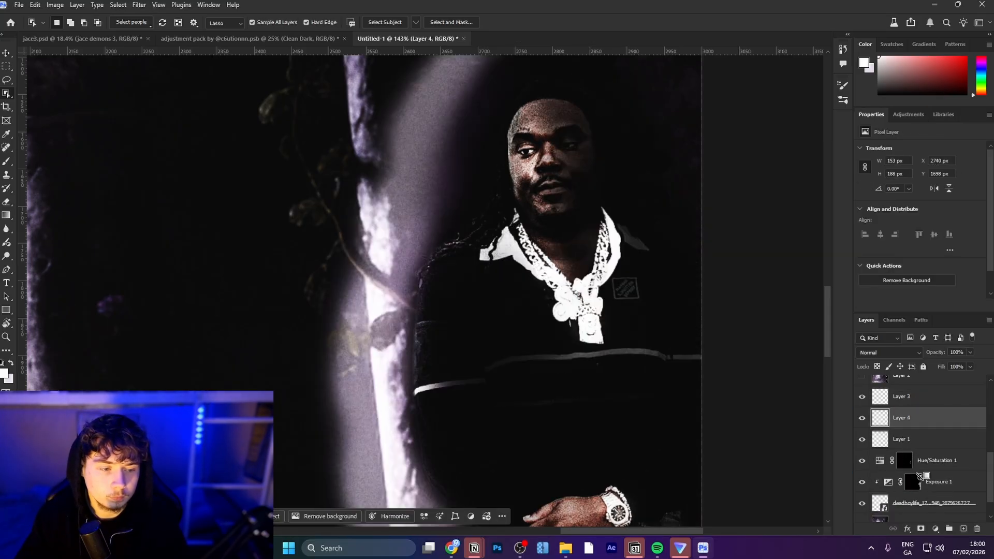
{"action": "left_click", "coordinate": [923, 470], "text": "alt"}
{"action": "left_click", "coordinate": [921, 449], "text": "alt"}
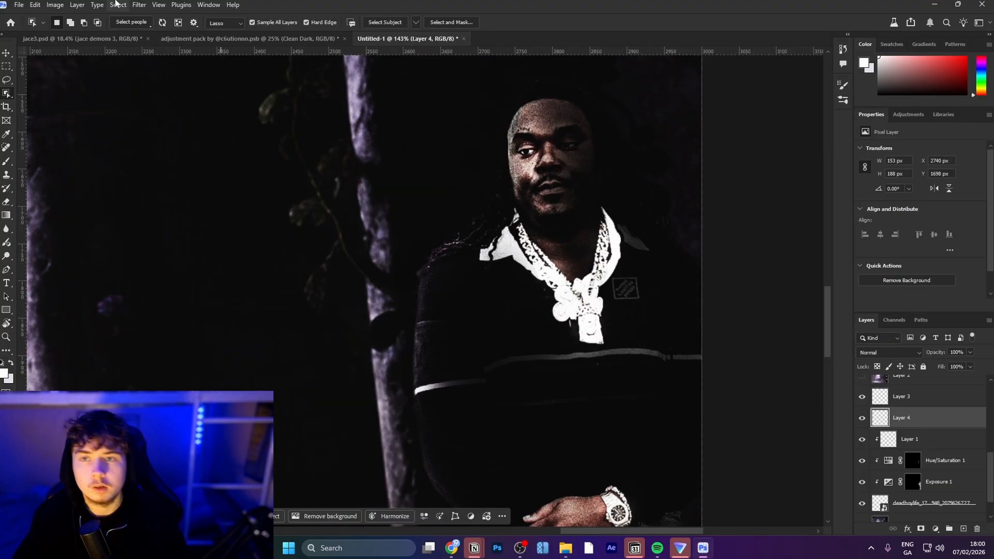
Step: Apply a Motion Blur at a 4° angle and 64 px distance to the copied chain layer
{"action": "left_click", "coordinate": [139, 5]}
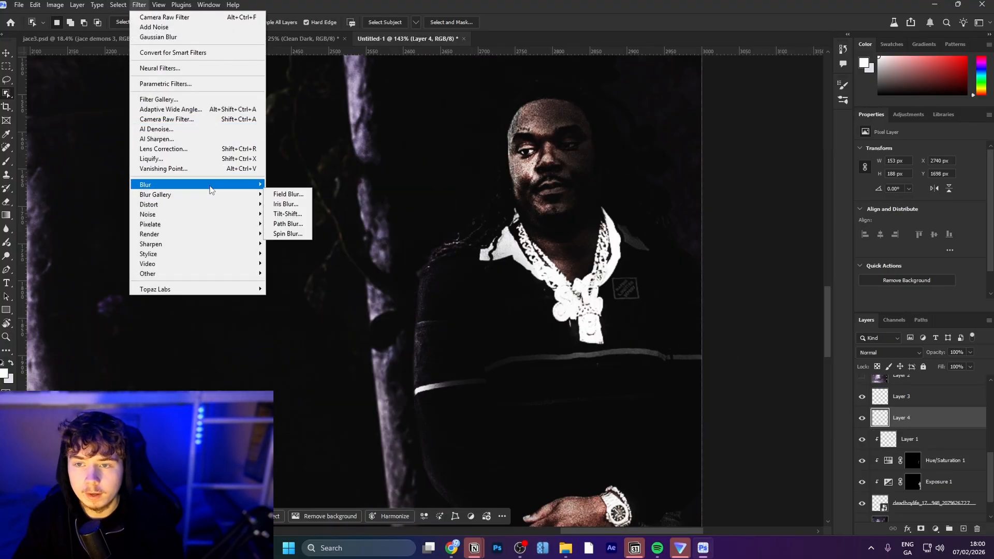
{"action": "mouse_move", "coordinate": [197, 185]}
{"action": "left_click", "coordinate": [292, 244]}
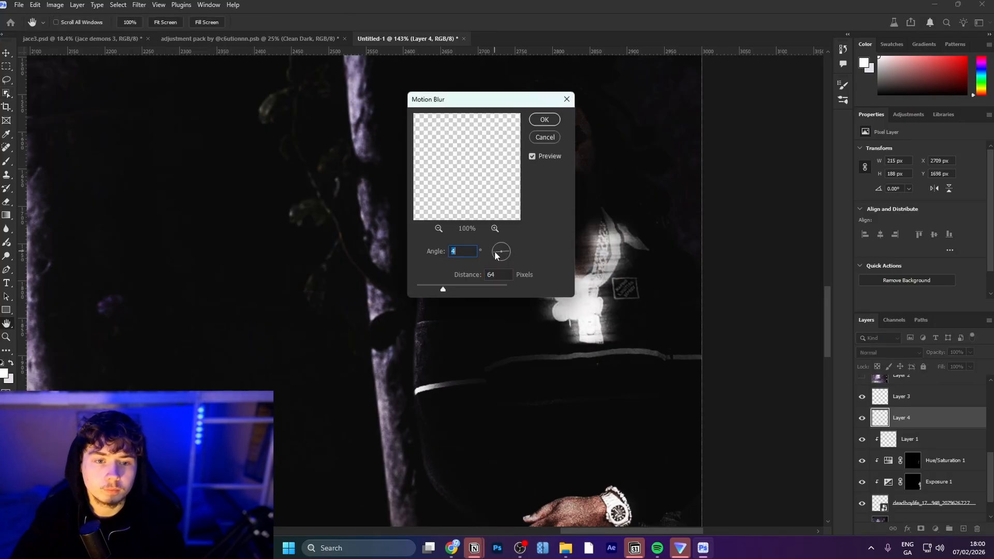
{"action": "key", "text": "Return"}
{"action": "type", "text": "84"}
{"action": "key", "text": "Return"}
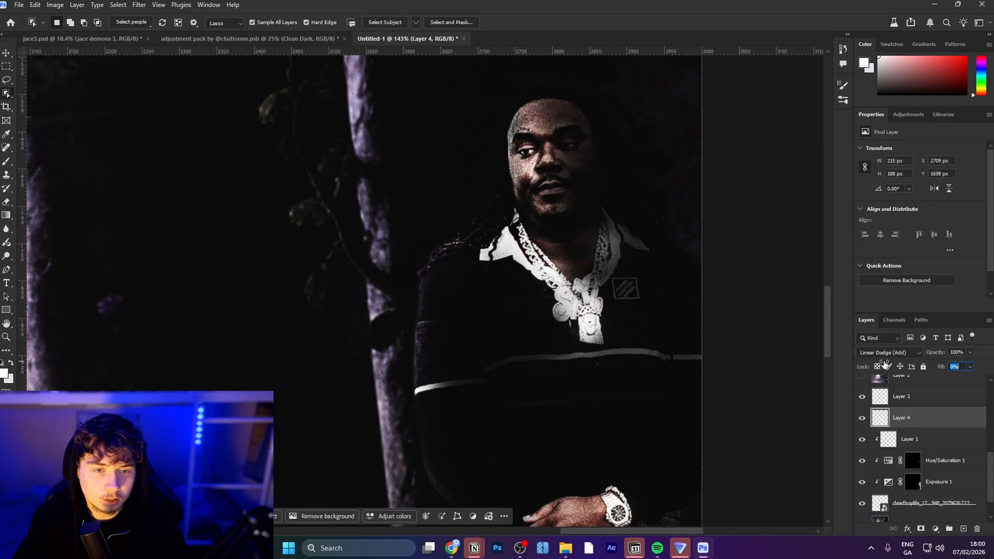
Step: Set the blurred chain layer to Linear Dodge (Add) at 58% fill and give it a layer mask
{"action": "left_click_drag", "start_coordinate": [895, 362], "coordinate": [900, 364]}
{"action": "key", "text": "v"}
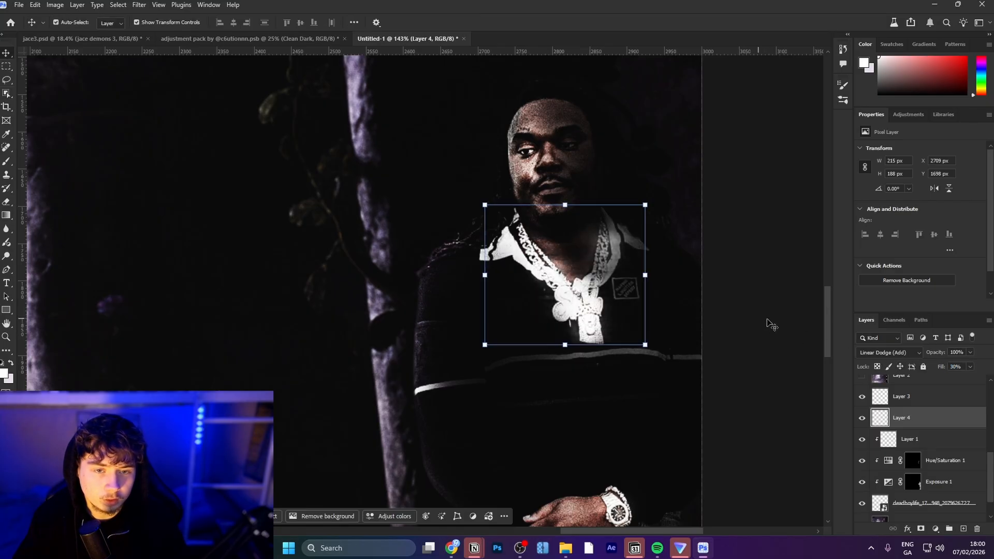
{"action": "left_click", "coordinate": [955, 367]}
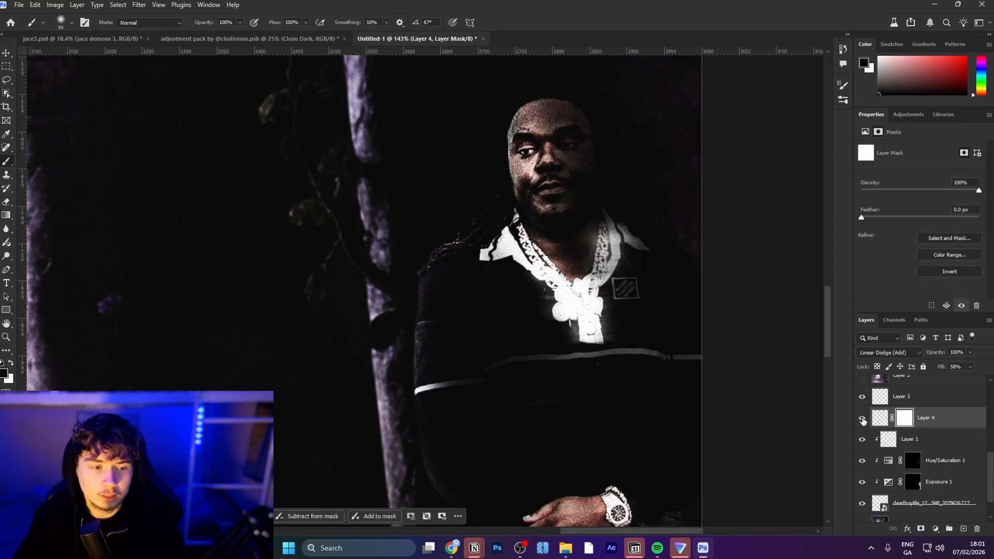
Step: Compare the image with and without the blurred chain glow and examine it on the man up close and from farther away
{"action": "left_click", "coordinate": [862, 419]}
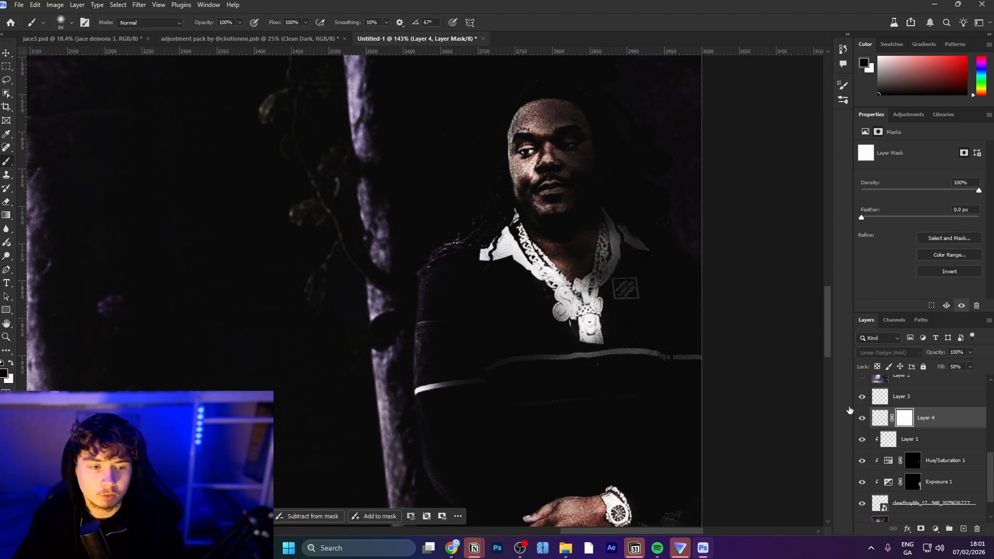
{"action": "left_click", "coordinate": [863, 418]}
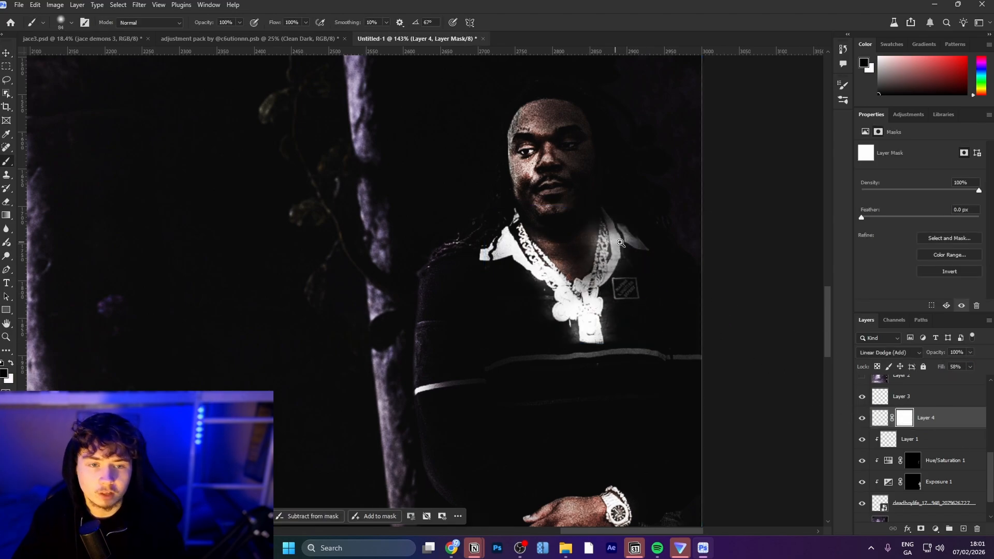
{"action": "scroll", "coordinate": [595, 238], "scroll_direction": "down", "scroll_amount": 5}
{"action": "scroll", "coordinate": [600, 266], "scroll_direction": "up", "scroll_amount": 4}
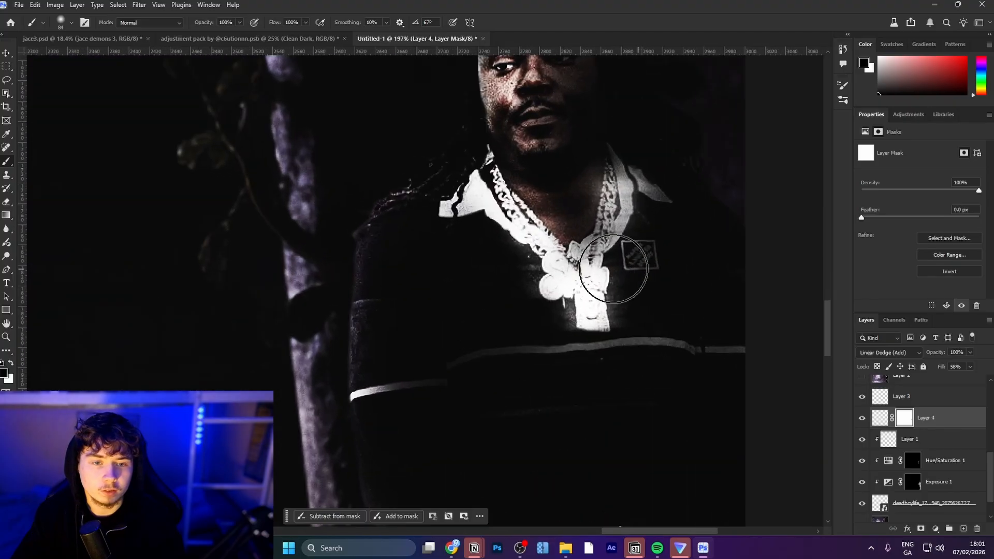
{"action": "scroll", "coordinate": [629, 296], "scroll_direction": "down", "scroll_amount": 4}
{"action": "scroll", "coordinate": [629, 295], "scroll_direction": "down", "scroll_amount": 4}
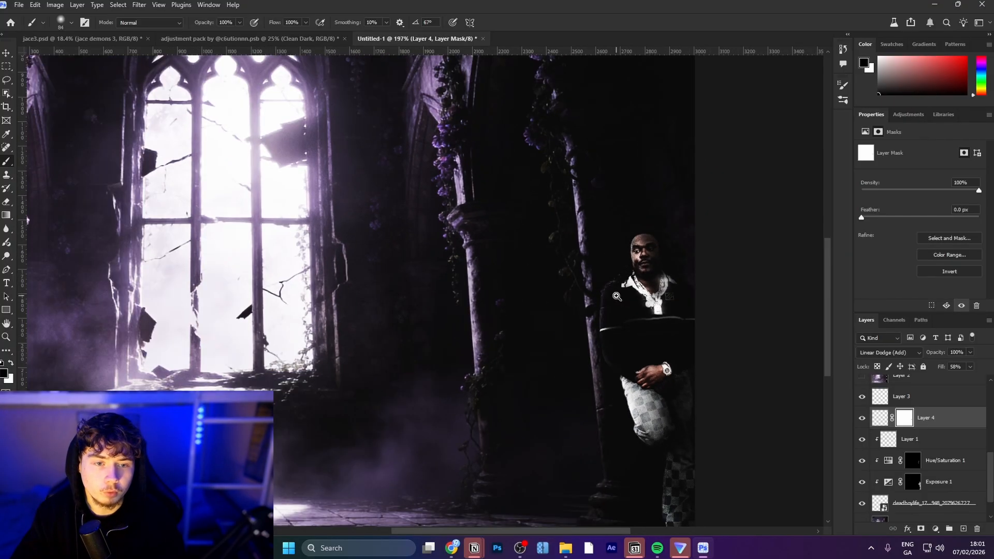
{"action": "scroll", "coordinate": [658, 287], "scroll_direction": "up", "scroll_amount": 5}
{"action": "scroll", "coordinate": [668, 284], "scroll_direction": "down", "scroll_amount": 4}
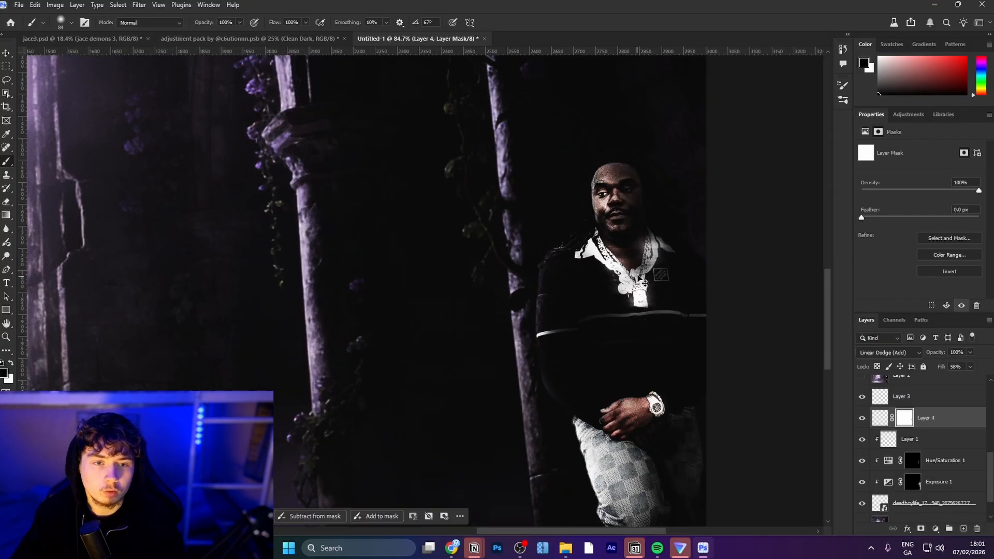
{"action": "key", "text": "x"}
{"action": "left_click_drag", "start_coordinate": [643, 271], "coordinate": [643, 265]}
{"action": "scroll", "coordinate": [773, 320], "scroll_direction": "down", "scroll_amount": 4}
Step: Add a layer above Layer 3 and paint soft black shadow over the man's lower legs and the scene's right edge with a 735 px brush
{"action": "left_click", "coordinate": [925, 401]}
{"action": "left_click", "coordinate": [964, 528]}
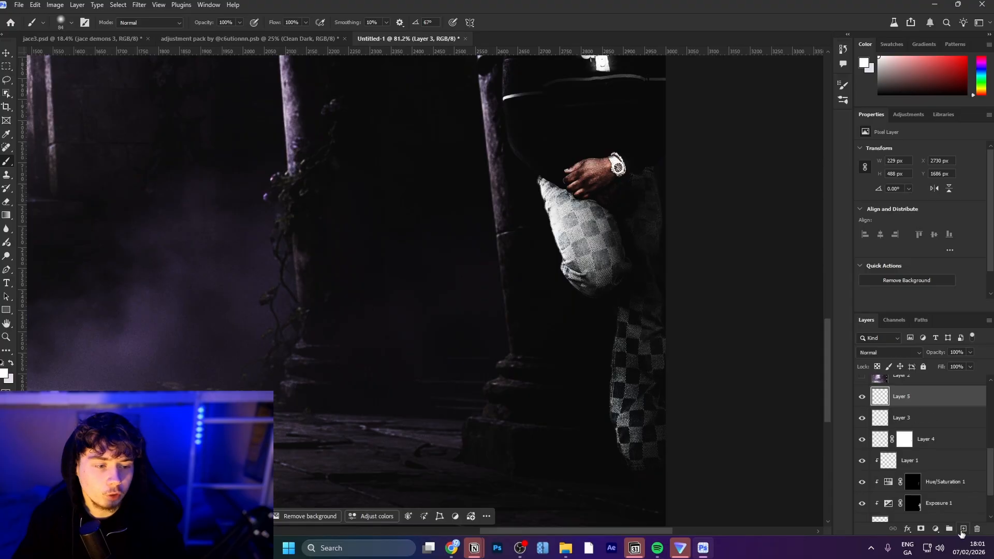
{"action": "key", "text": "x"}
{"action": "left_click_drag", "start_coordinate": [550, 371], "coordinate": [590, 371]}
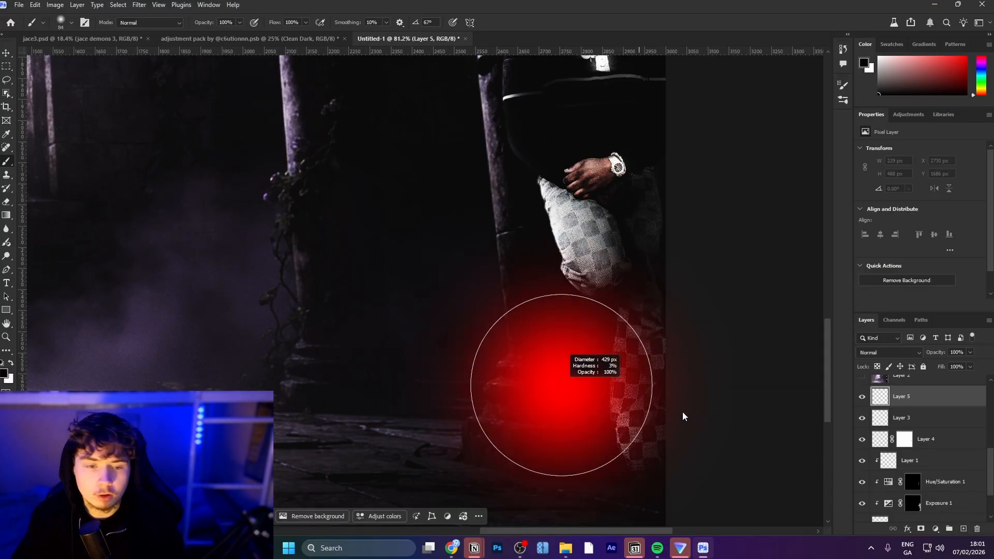
{"action": "scroll", "coordinate": [660, 424], "scroll_direction": "down", "scroll_amount": 3}
{"action": "mouse_move", "coordinate": [659, 425]}
{"action": "left_mouse_down"}
{"action": "mouse_move", "coordinate": [682, 426]}
{"action": "mouse_move", "coordinate": [599, 444]}
{"action": "mouse_move", "coordinate": [751, 448]}
{"action": "mouse_move", "coordinate": [689, 391]}
{"action": "mouse_move", "coordinate": [673, 396]}
{"action": "mouse_move", "coordinate": [847, 430]}
{"action": "mouse_move", "coordinate": [712, 333]}
{"action": "mouse_move", "coordinate": [696, 239]}
{"action": "mouse_move", "coordinate": [706, 215]}
{"action": "left_mouse_up"}
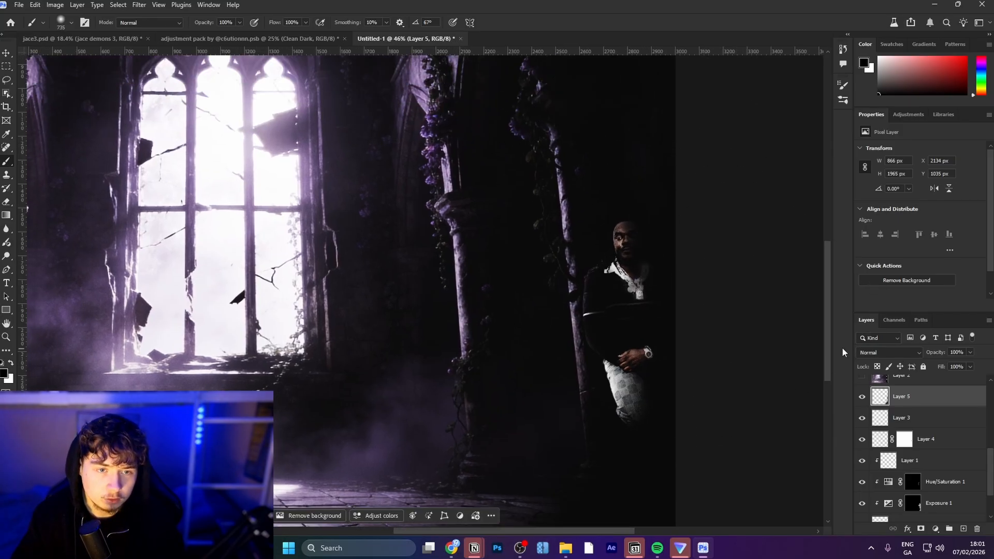
Step: Compare the image with and without the black shadow layer and reduce its fill to 63%
{"action": "left_click", "coordinate": [863, 399]}
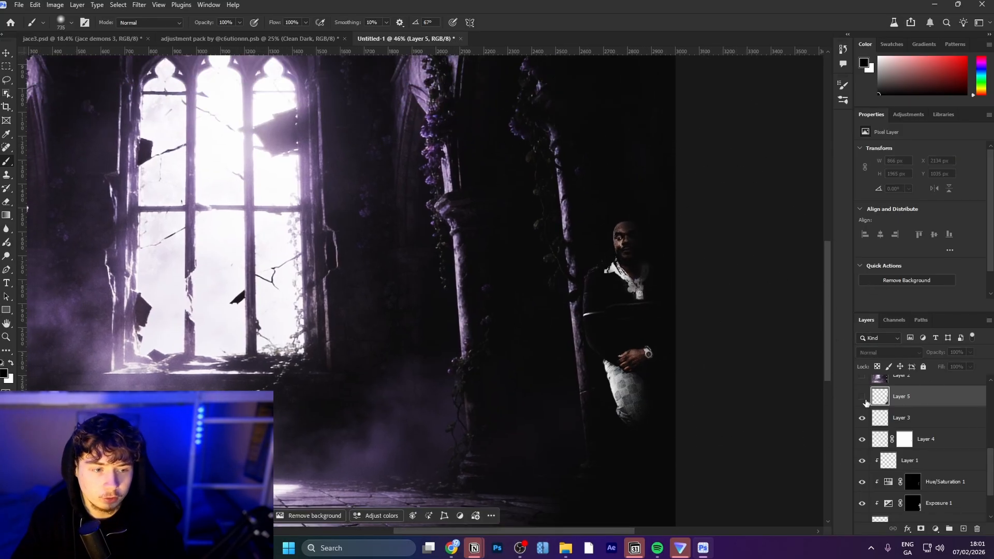
{"action": "left_click", "coordinate": [863, 399]}
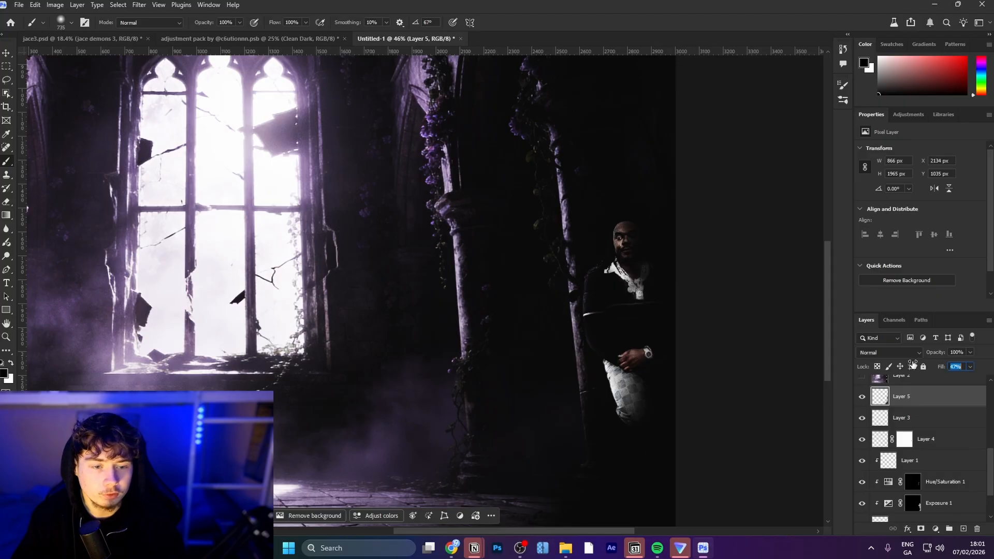
{"action": "key", "text": "Down"}
{"action": "key", "text": "Down"}
{"action": "key", "text": "Down"}
{"action": "key", "text": "Down"}
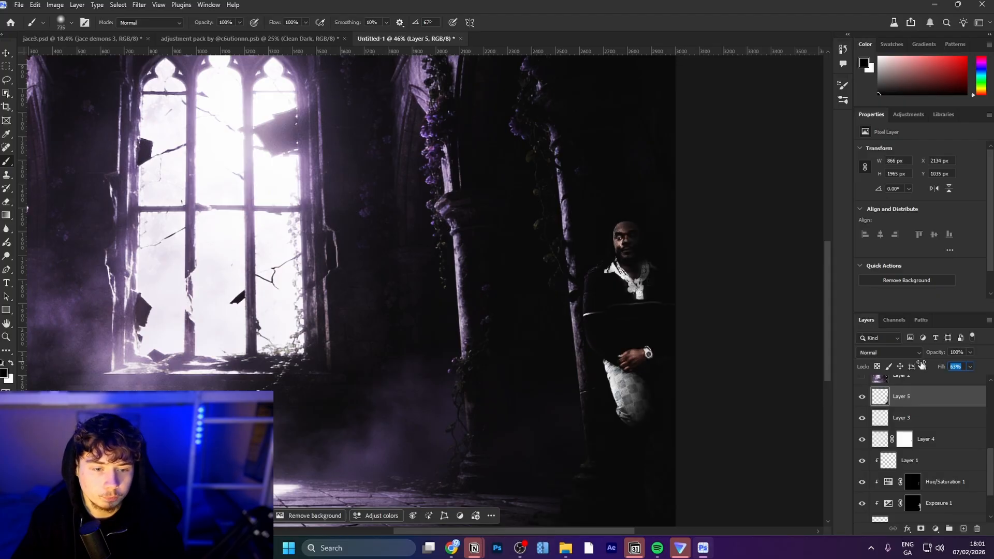
{"action": "key", "text": "Return"}
{"action": "left_click_drag", "start_coordinate": [727, 350], "coordinate": [716, 329]}
{"action": "key", "text": "e"}
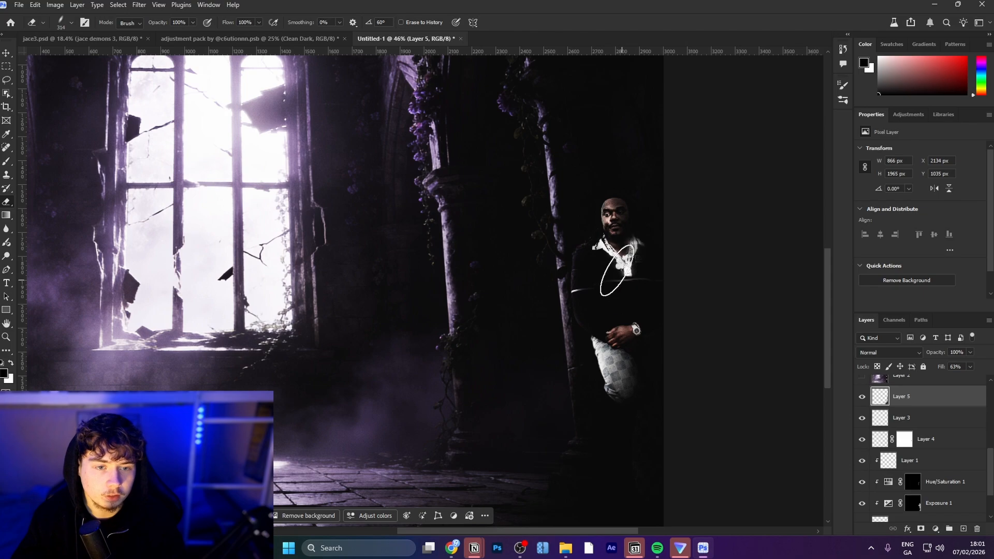
{"action": "left_click_drag", "start_coordinate": [521, 264], "coordinate": [471, 250]}
{"action": "left_click_drag", "start_coordinate": [470, 250], "coordinate": [432, 253]}
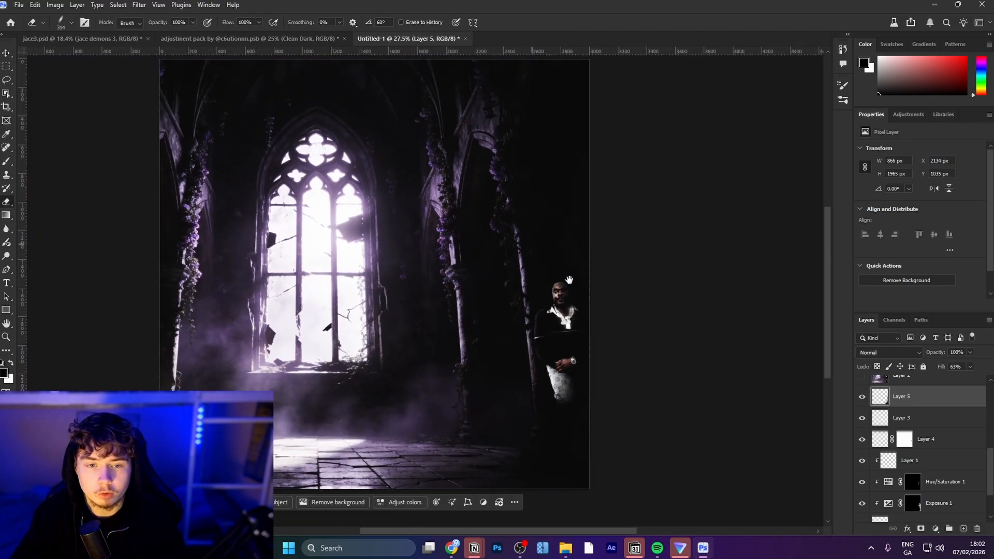
{"action": "left_click_drag", "start_coordinate": [533, 309], "coordinate": [562, 304]}
Step: Add a new layer and dab two soft purple glow spots beside the man with a colour sampled from the window's edge
{"action": "key", "text": "b"}
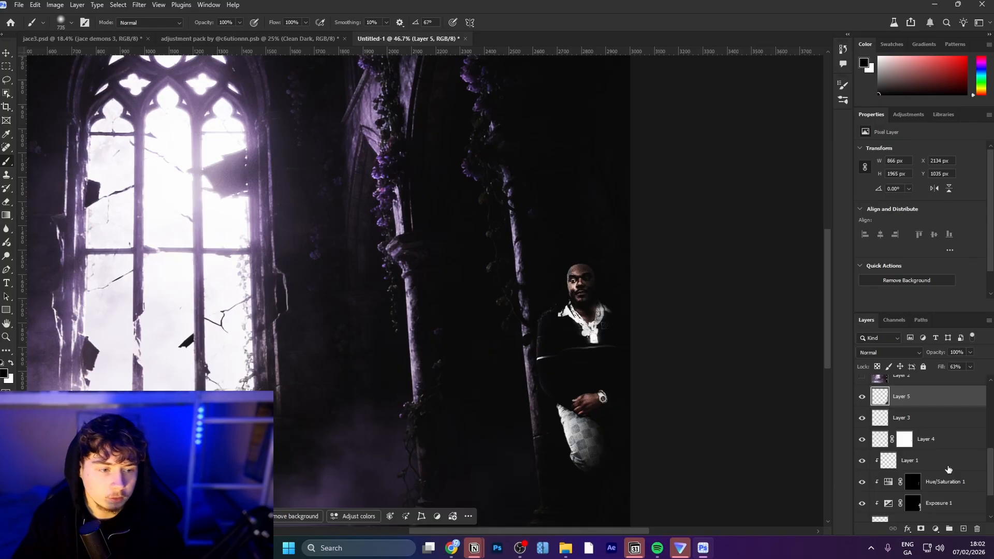
{"action": "left_click", "coordinate": [964, 529]}
{"action": "left_click", "coordinate": [252, 220], "text": "alt"}
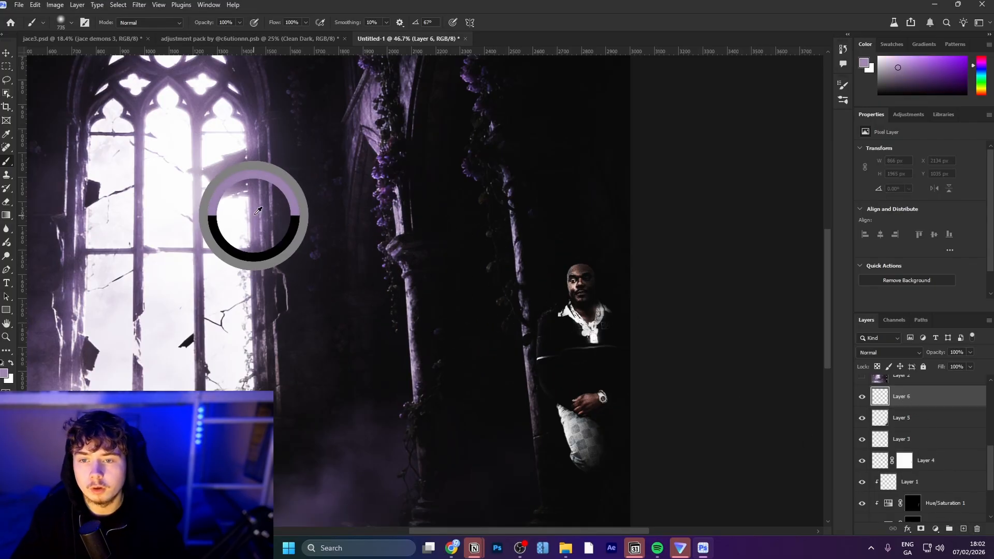
{"action": "left_click", "coordinate": [522, 311]}
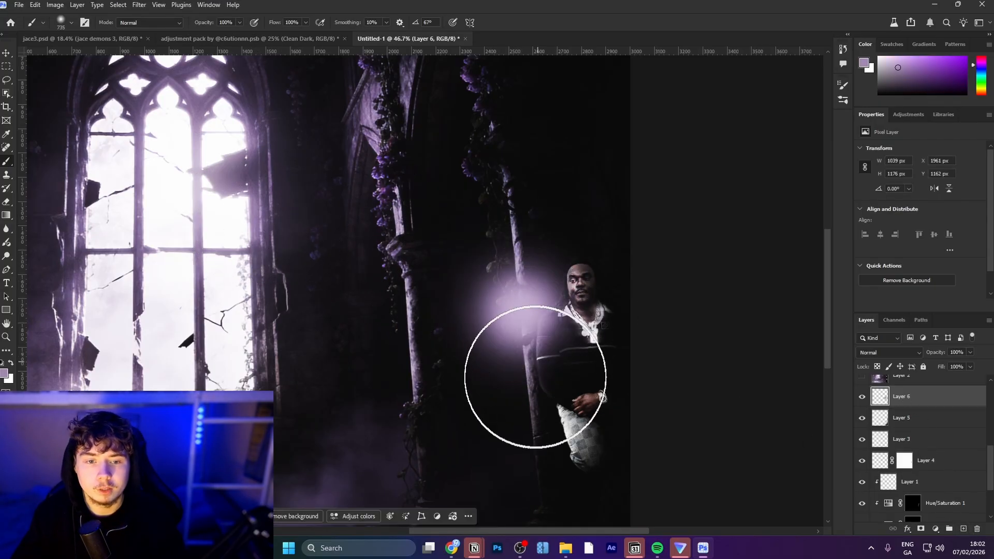
{"action": "left_click", "coordinate": [540, 381]}
{"action": "scroll", "coordinate": [611, 404], "scroll_direction": "down", "scroll_amount": 4}
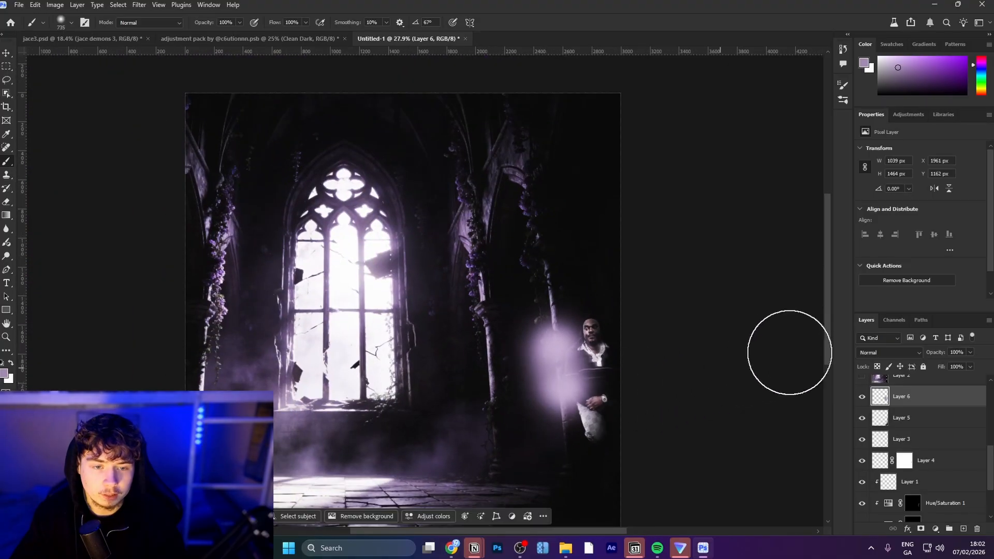
Step: Set the purple glow layer to Linear Dodge (Add) at 16% fill and paint more glow across the scene and around the man's head
{"action": "left_click", "coordinate": [892, 353]}
{"action": "left_click", "coordinate": [883, 354]}
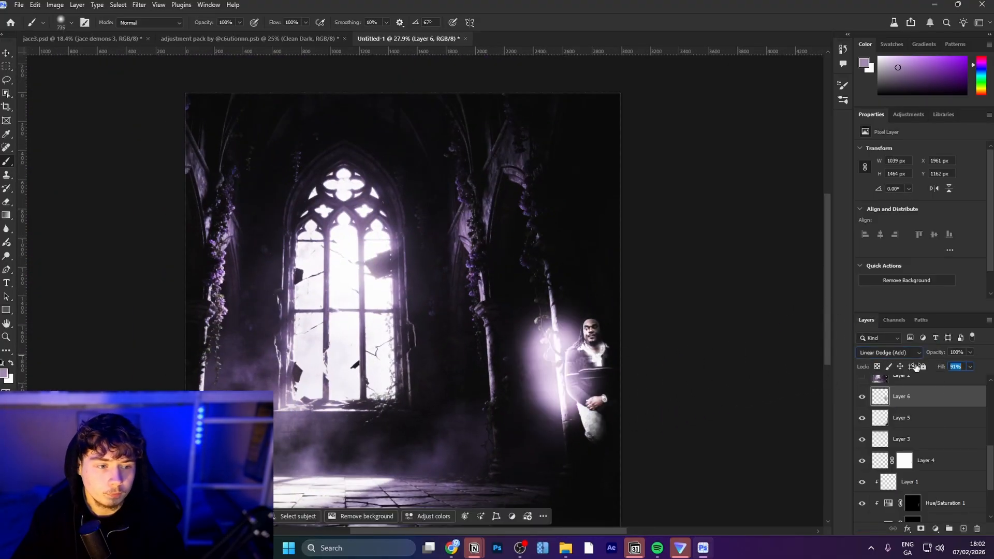
{"action": "left_click_drag", "start_coordinate": [917, 366], "coordinate": [899, 366]}
{"action": "mouse_move", "coordinate": [577, 344]}
{"action": "left_mouse_down"}
{"action": "mouse_move", "coordinate": [523, 363]}
{"action": "mouse_move", "coordinate": [445, 404]}
{"action": "mouse_move", "coordinate": [495, 389]}
{"action": "mouse_move", "coordinate": [413, 385]}
{"action": "mouse_move", "coordinate": [434, 444]}
{"action": "mouse_move", "coordinate": [283, 352]}
{"action": "mouse_move", "coordinate": [425, 351]}
{"action": "mouse_move", "coordinate": [488, 469]}
{"action": "mouse_move", "coordinate": [486, 362]}
{"action": "mouse_move", "coordinate": [553, 322]}
{"action": "left_mouse_up"}
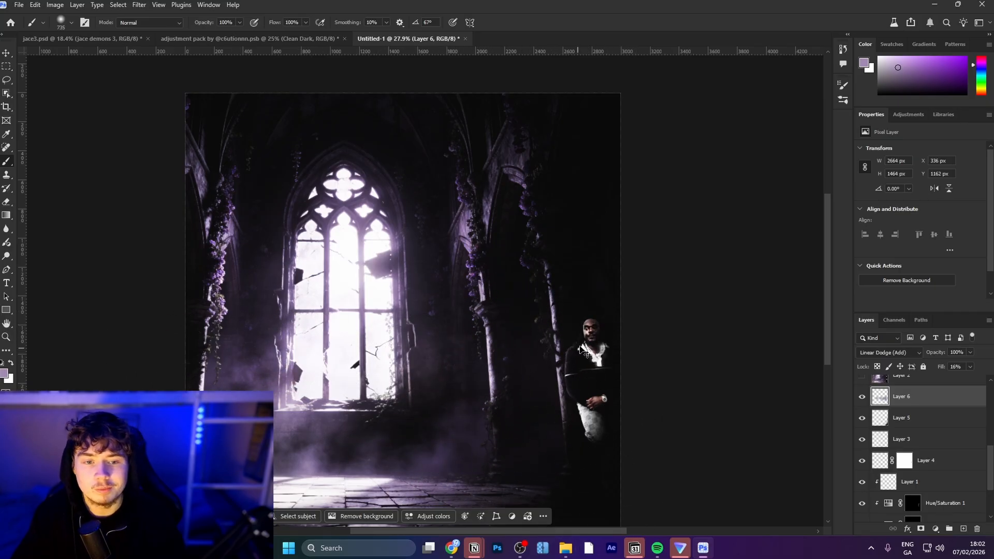
{"action": "left_click", "coordinate": [585, 327]}
{"action": "mouse_move", "coordinate": [587, 370]}
{"action": "left_mouse_down"}
{"action": "mouse_move", "coordinate": [642, 365]}
{"action": "mouse_move", "coordinate": [633, 367]}
{"action": "left_mouse_up"}
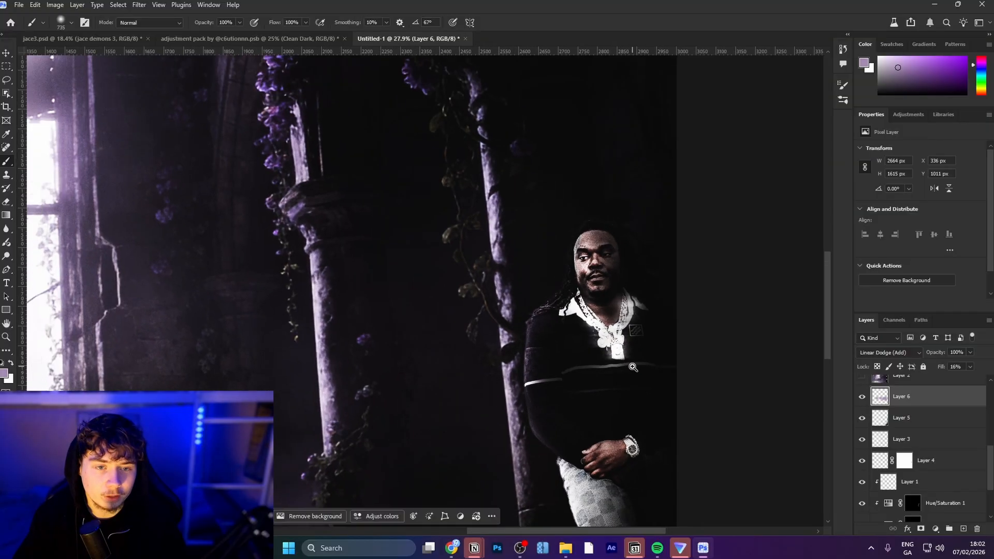
Step: Duplicate the man's cut-out above Layer 1, try to harmonize the copy with the scene, and hide the copy
{"action": "scroll", "coordinate": [937, 460], "scroll_direction": "down", "scroll_amount": 4}
{"action": "left_click_drag", "start_coordinate": [902, 471], "coordinate": [897, 421]}
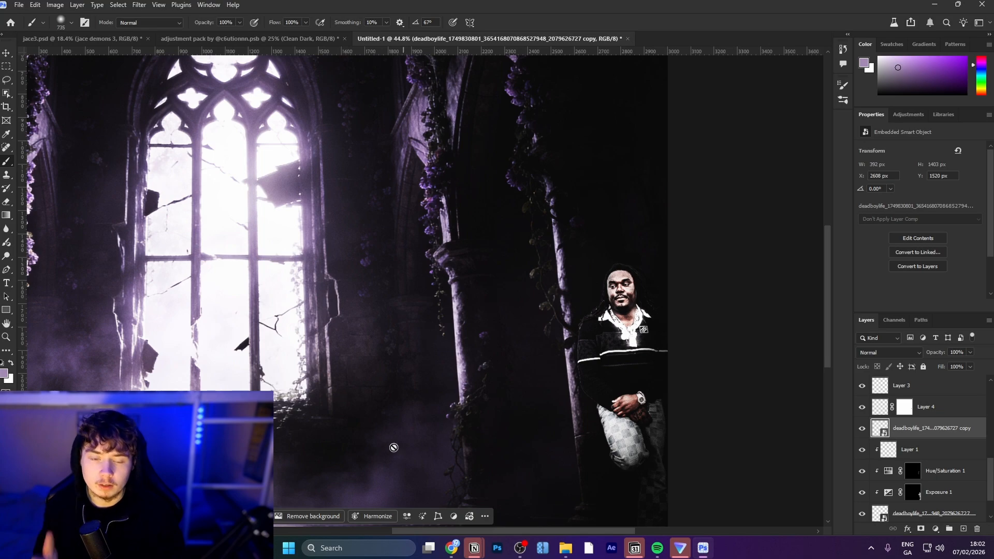
{"action": "left_click", "coordinate": [372, 516]}
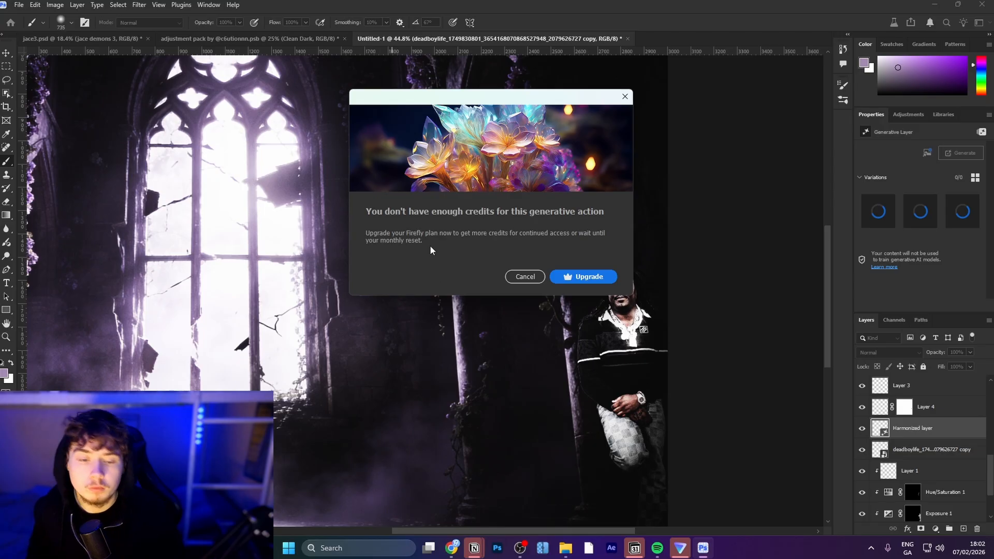
{"action": "left_click", "coordinate": [524, 277]}
{"action": "left_click", "coordinate": [862, 421]}
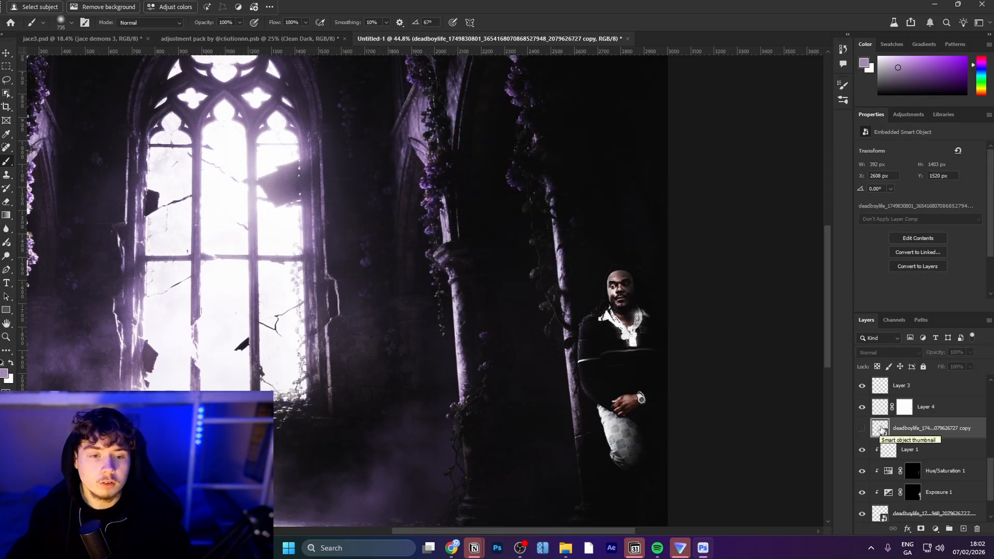
Step: Compare the image with and without Layer 2 and select the purple glow layer beneath it
{"action": "scroll", "coordinate": [909, 479], "scroll_direction": "up", "scroll_amount": 2}
{"action": "scroll", "coordinate": [909, 479], "scroll_direction": "up", "scroll_amount": 5}
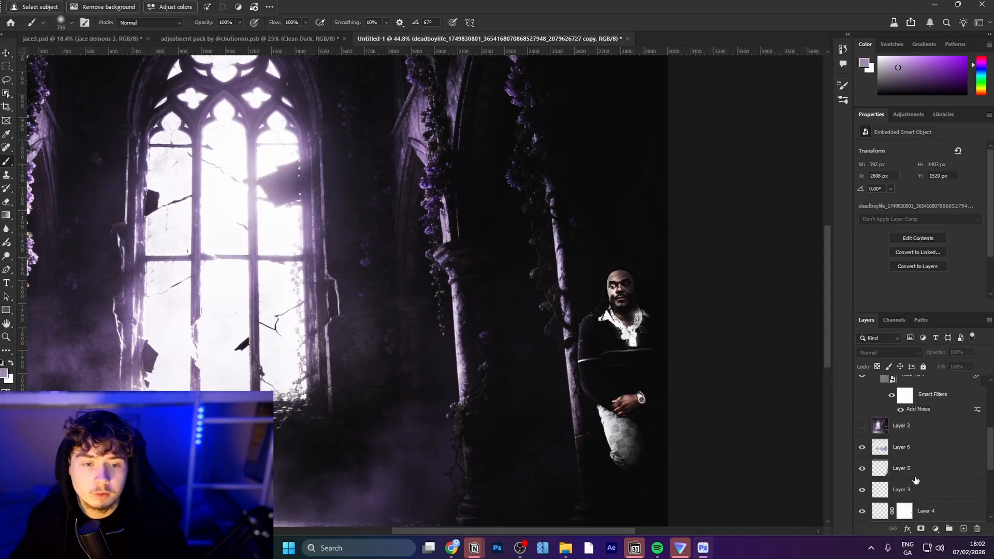
{"action": "left_click", "coordinate": [863, 466]}
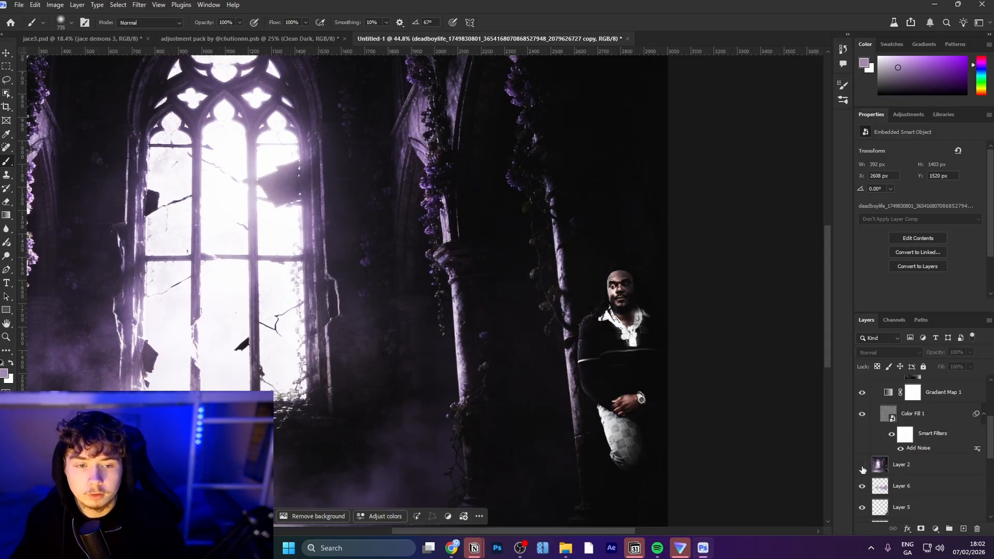
{"action": "left_click", "coordinate": [862, 466]}
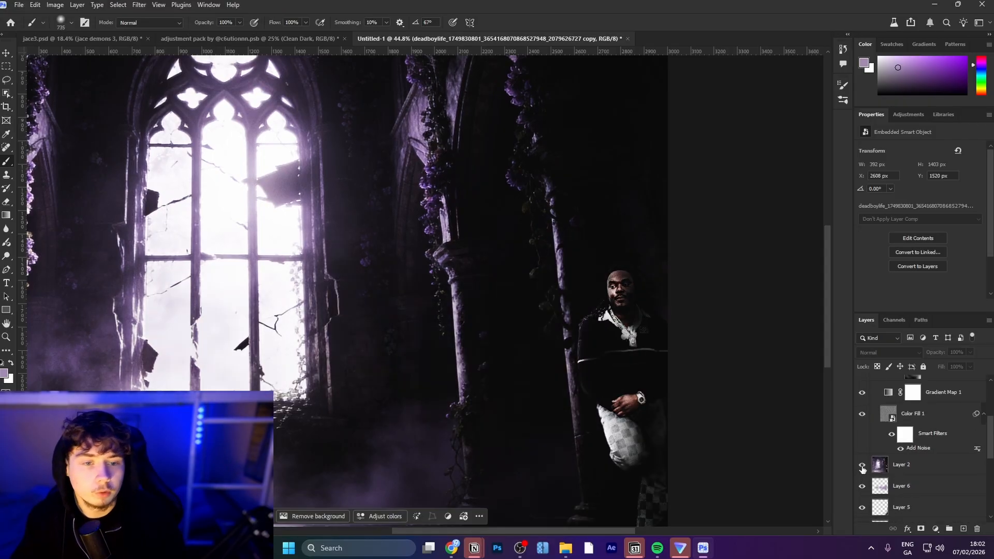
{"action": "left_click", "coordinate": [925, 485]}
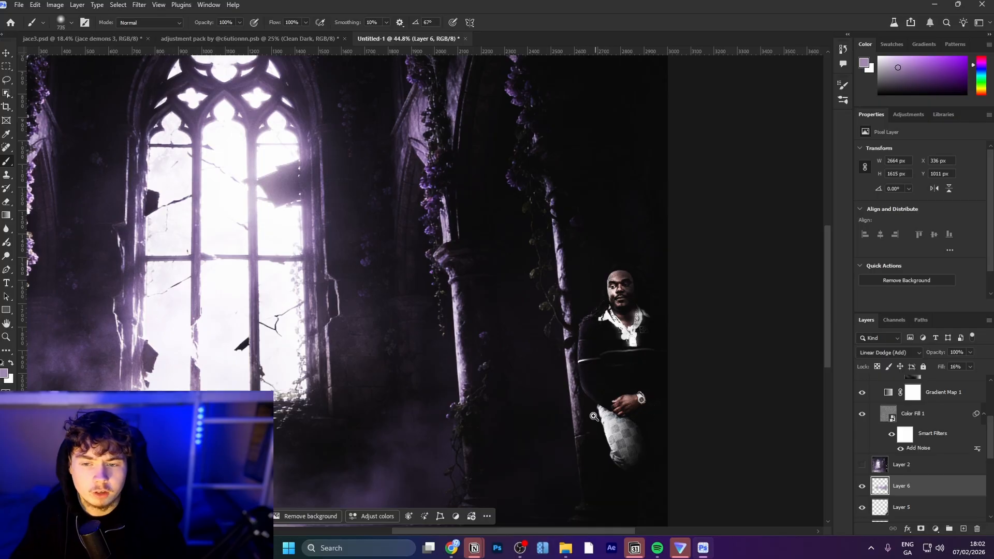
Step: Choose the Clouds1593 brush from the Clouds-by-Mila set after trying Clouds1614
{"action": "left_click_drag", "start_coordinate": [594, 417], "coordinate": [573, 419]}
{"action": "left_click_drag", "start_coordinate": [574, 419], "coordinate": [598, 345]}
{"action": "left_click_drag", "start_coordinate": [598, 346], "coordinate": [552, 326]}
{"action": "left_click_drag", "start_coordinate": [552, 326], "coordinate": [518, 352]}
{"action": "mouse_move", "coordinate": [517, 352]}
{"action": "left_mouse_down"}
{"action": "mouse_move", "coordinate": [527, 337]}
{"action": "mouse_move", "coordinate": [511, 364]}
{"action": "left_mouse_up"}
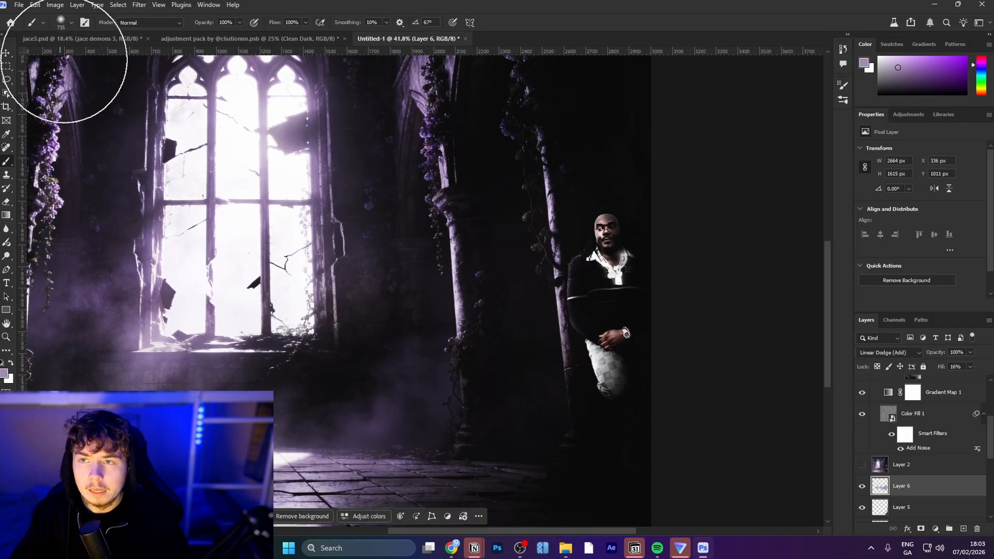
{"action": "left_click", "coordinate": [61, 23]}
{"action": "left_click_drag", "start_coordinate": [119, 146], "coordinate": [119, 149]}
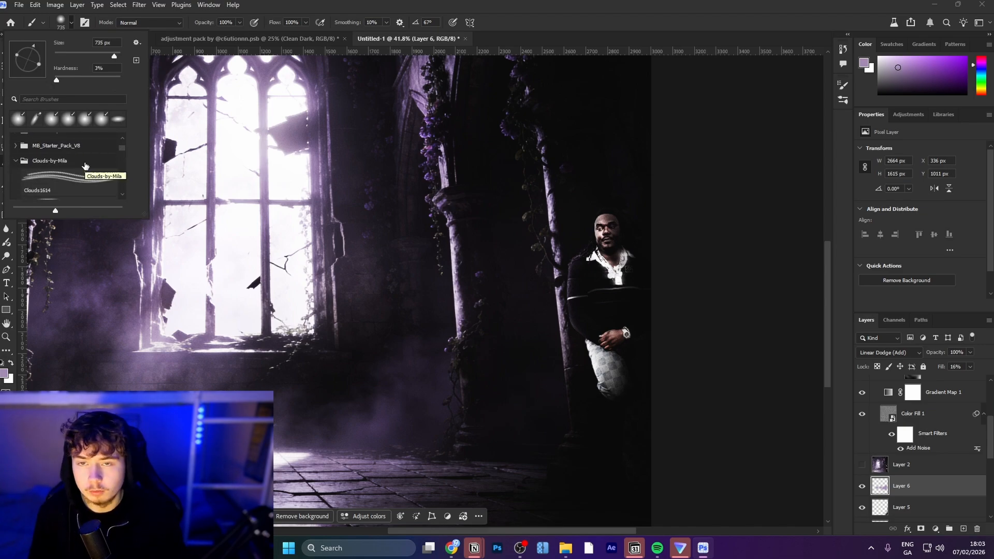
{"action": "left_click", "coordinate": [77, 180]}
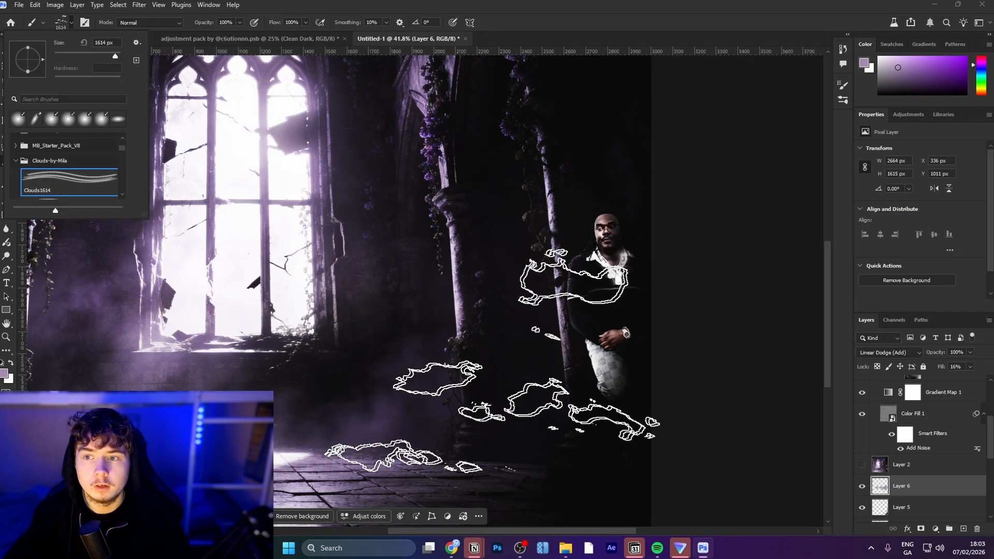
{"action": "scroll", "coordinate": [24, 168], "scroll_direction": "down", "scroll_amount": 1}
{"action": "left_click", "coordinate": [36, 171]}
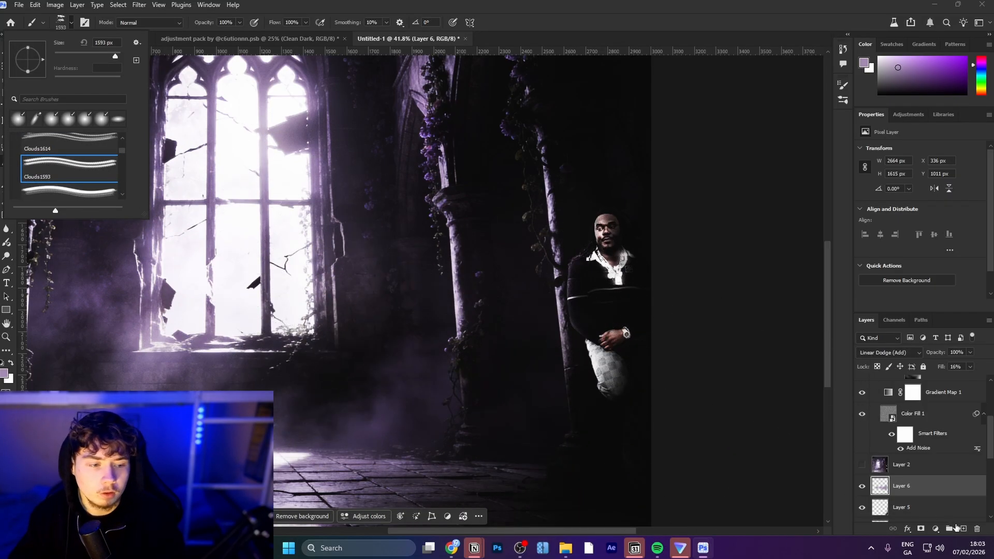
Step: Test purple and white cloud stamps below the window's left side on a new layer, and hide that layer
{"action": "left_click", "coordinate": [958, 528]}
{"action": "scroll", "coordinate": [381, 351], "scroll_direction": "down", "scroll_amount": 3}
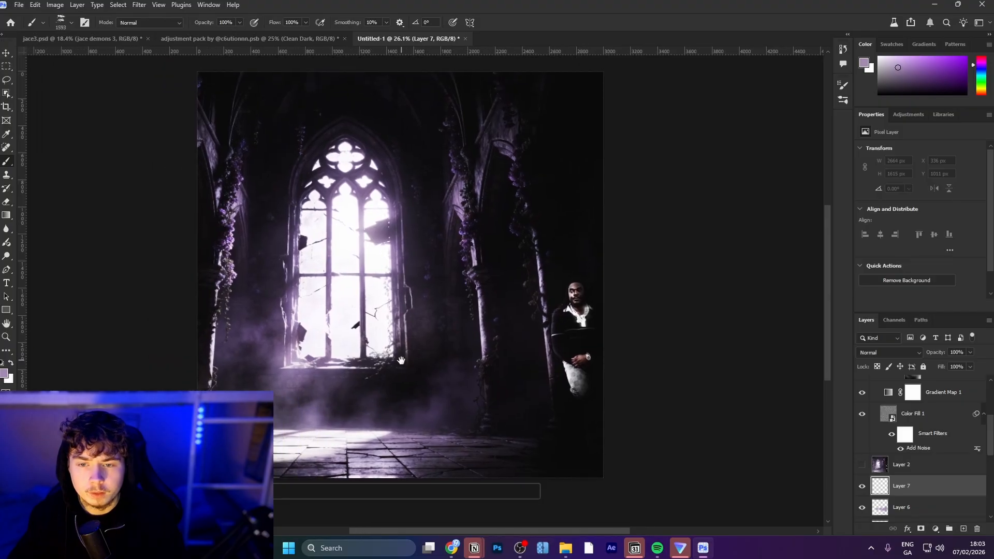
{"action": "left_click", "coordinate": [259, 355]}
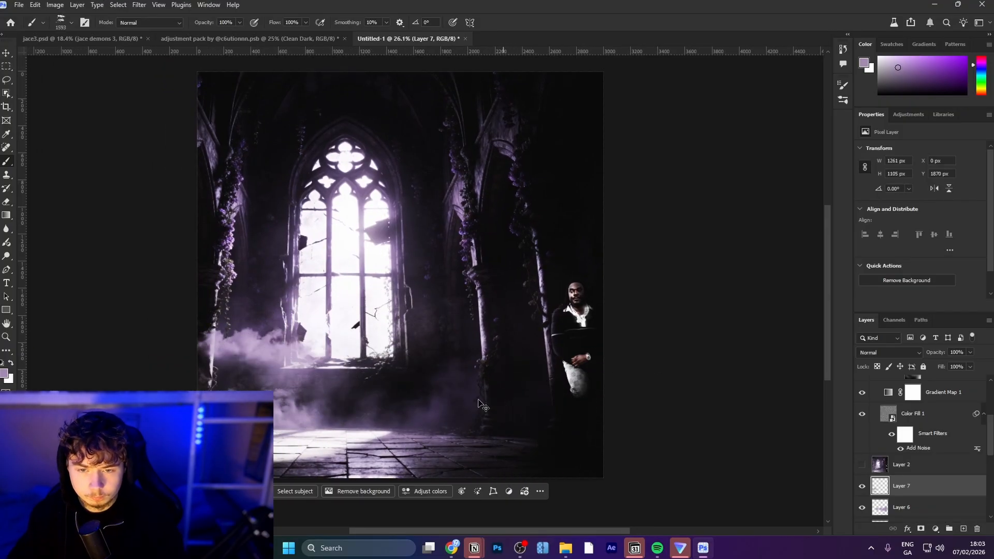
{"action": "key", "text": "x"}
{"action": "left_click", "coordinate": [297, 381]}
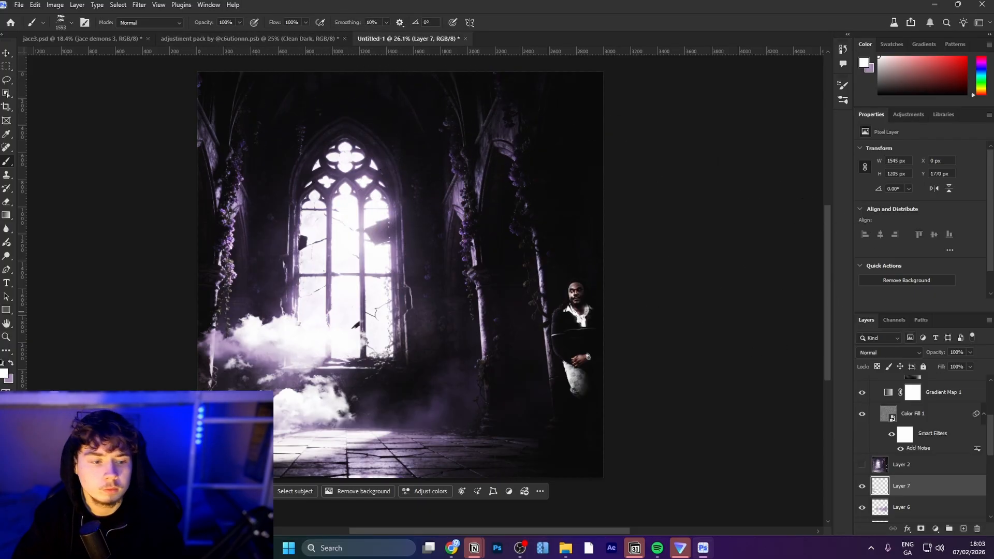
{"action": "left_click", "coordinate": [862, 487]}
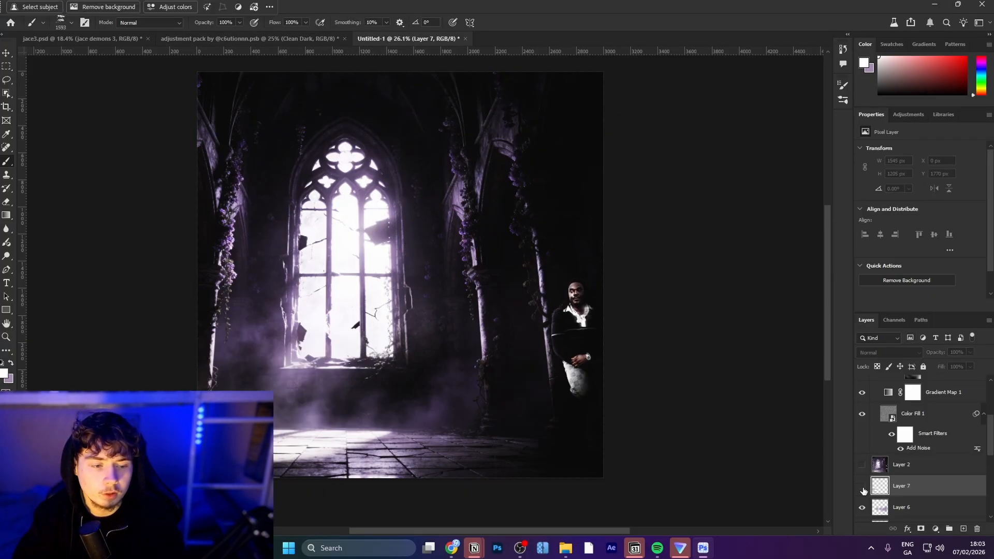
{"action": "left_click", "coordinate": [862, 487]}
{"action": "left_click", "coordinate": [862, 486]}
Step: Stamp large white clouds across the lower half of the scene on a new layer and lower its fill to 17%
{"action": "left_click", "coordinate": [964, 530]}
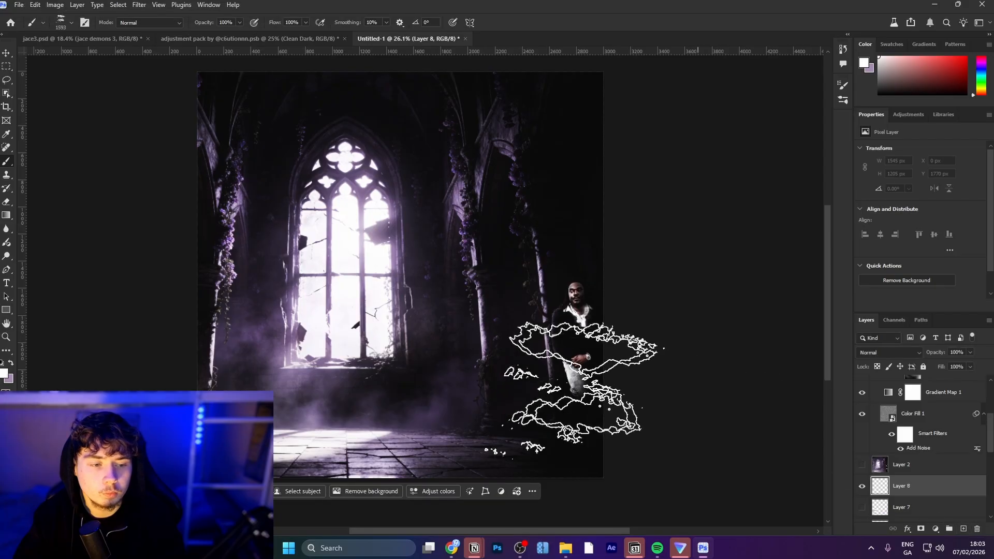
{"action": "left_click", "coordinate": [241, 362]}
{"action": "left_click", "coordinate": [433, 370]}
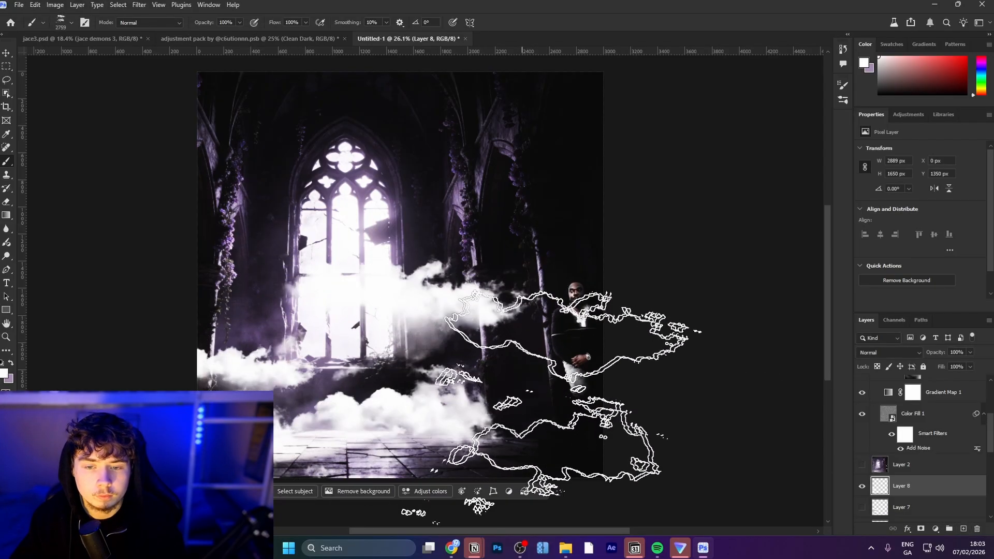
{"action": "left_click", "coordinate": [570, 430]}
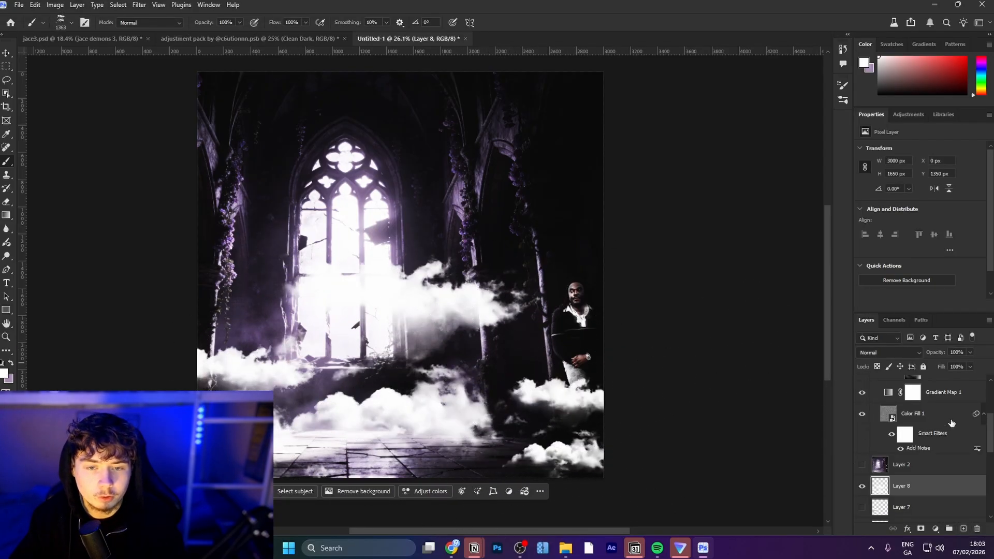
{"action": "left_click_drag", "start_coordinate": [943, 367], "coordinate": [900, 360]}
{"action": "left_click_drag", "start_coordinate": [513, 372], "coordinate": [582, 351]}
Step: Soften the cloud layer with a Gaussian Blur of 7.8 pixels radius
{"action": "left_click", "coordinate": [139, 5]}
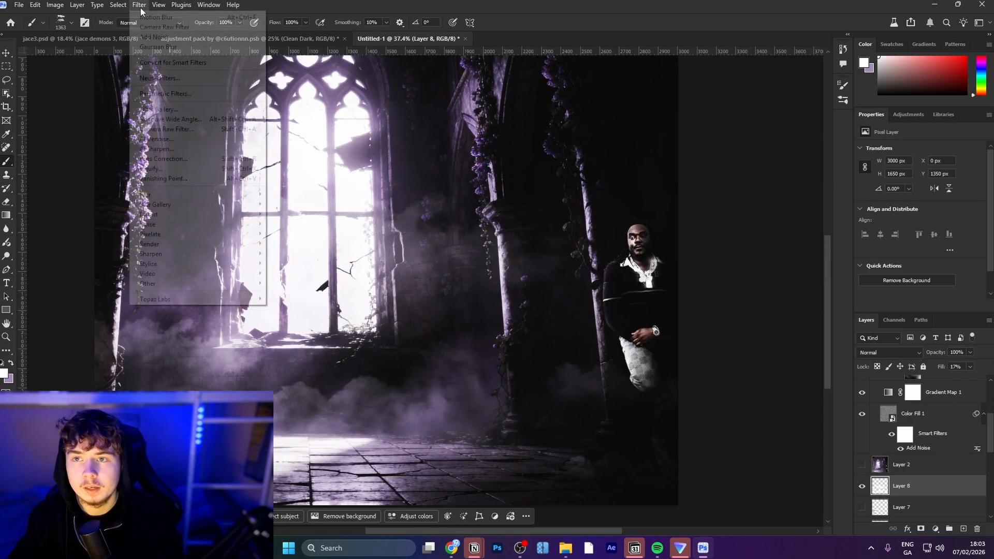
{"action": "mouse_move", "coordinate": [201, 194]}
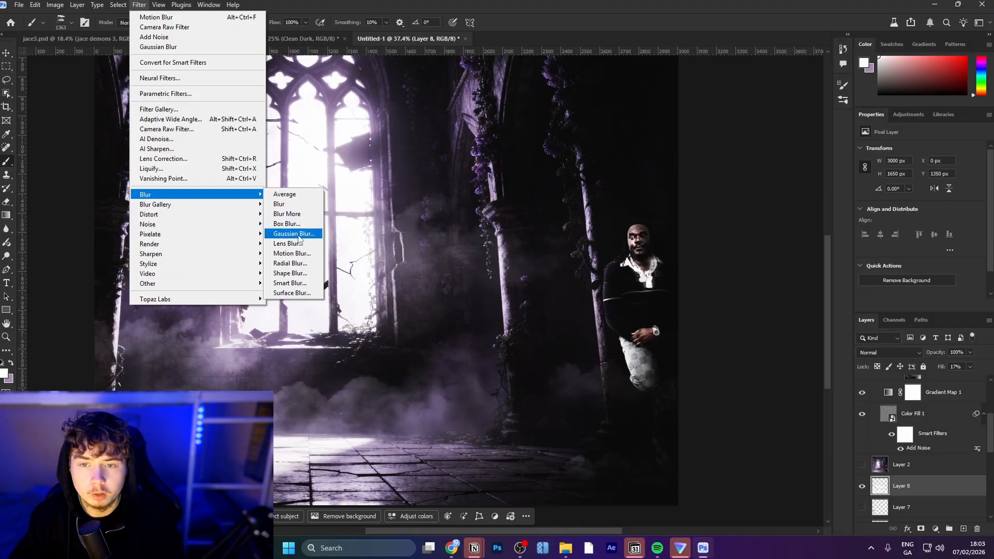
{"action": "left_click", "coordinate": [295, 236]}
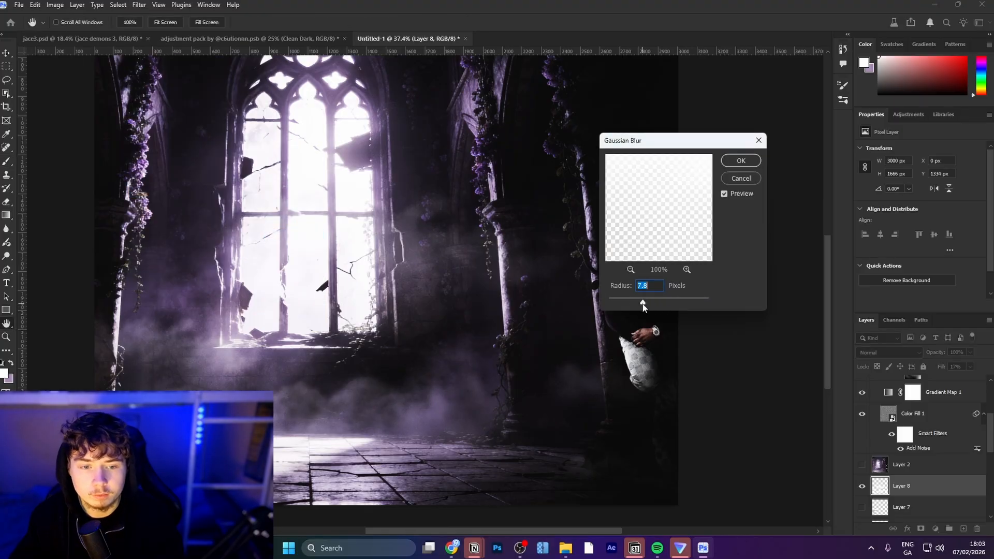
{"action": "left_click", "coordinate": [738, 164]}
Step: Sample the lilac of the pillar beside the man and paint a soft round-brush glow along his outer arm on a new layer
{"action": "left_click_drag", "start_coordinate": [733, 264], "coordinate": [734, 300]}
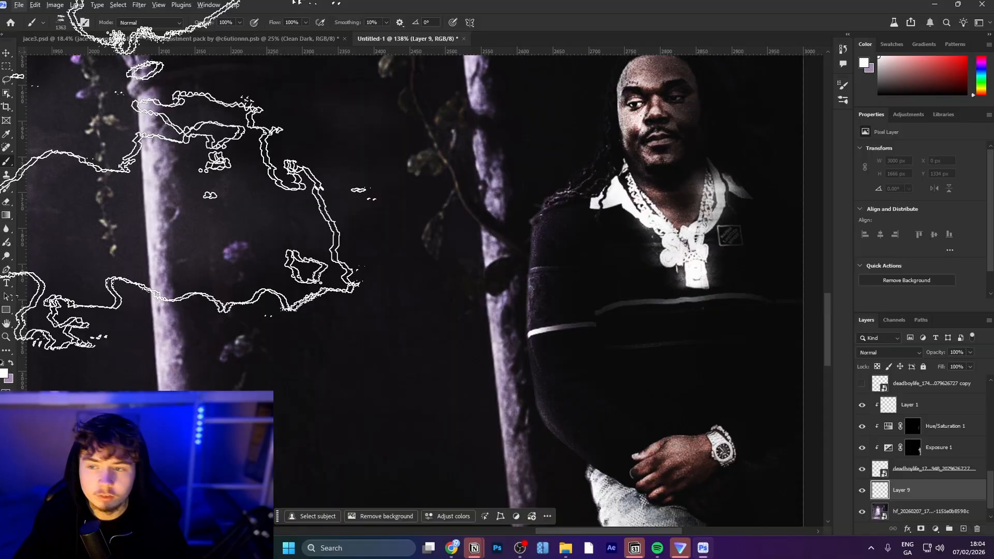
{"action": "left_click_drag", "start_coordinate": [422, 245], "coordinate": [201, 243]}
{"action": "left_click", "coordinate": [510, 303], "text": "alt"}
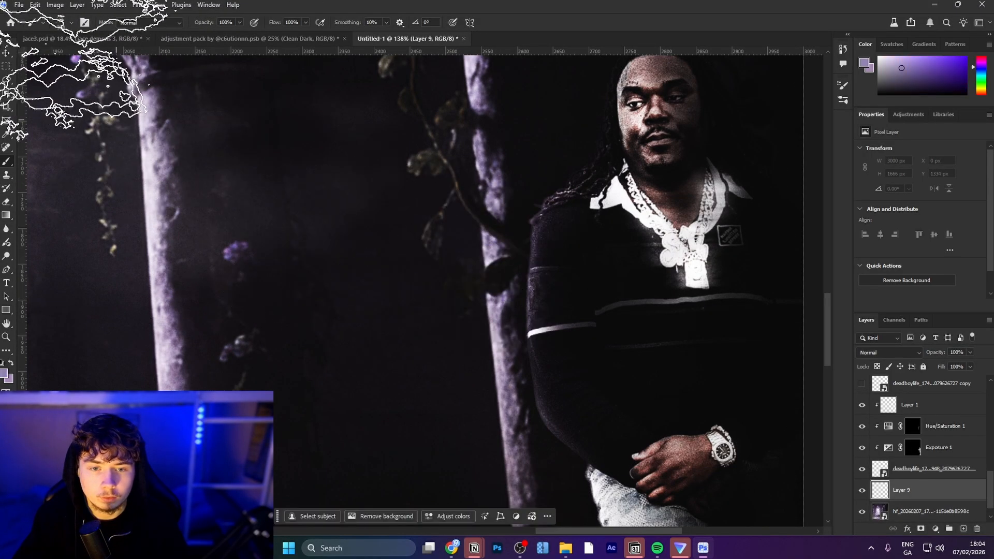
{"action": "left_click", "coordinate": [63, 24]}
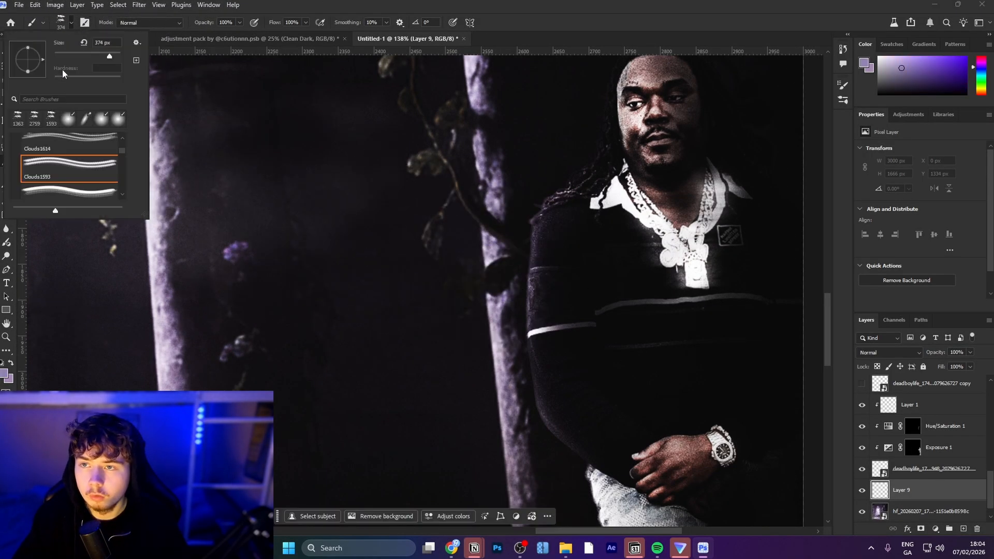
{"action": "left_click", "coordinate": [74, 124]}
{"action": "left_click_drag", "start_coordinate": [553, 278], "coordinate": [448, 277]}
{"action": "mouse_move", "coordinate": [511, 240]}
{"action": "left_mouse_down"}
{"action": "mouse_move", "coordinate": [530, 306]}
{"action": "mouse_move", "coordinate": [516, 241]}
{"action": "mouse_move", "coordinate": [525, 252]}
{"action": "mouse_move", "coordinate": [526, 324]}
{"action": "left_mouse_up"}
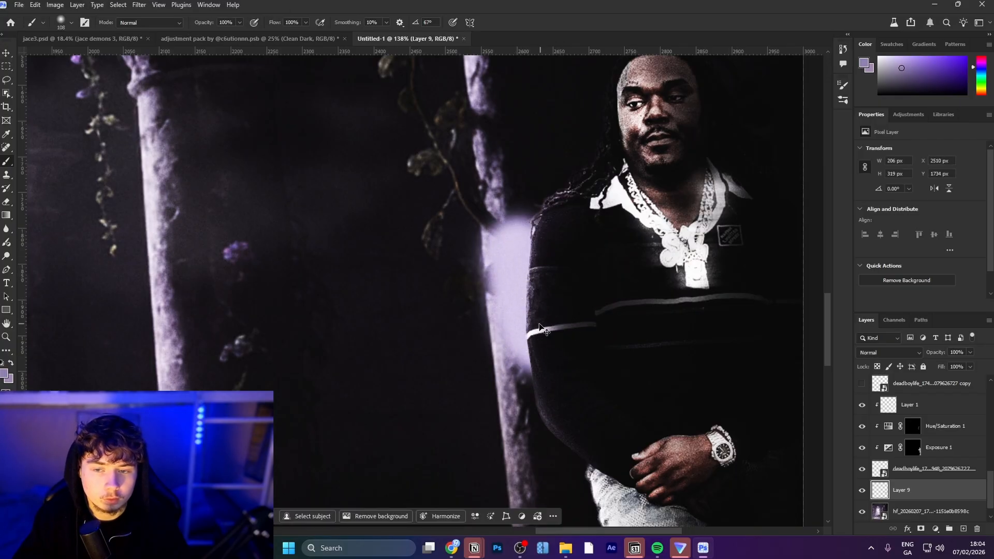
Step: Move the arm glow layer above Layer 1, set it to Linear Dodge (Add) and clip it to the man's cut-out
{"action": "left_click_drag", "start_coordinate": [902, 491], "coordinate": [887, 395]}
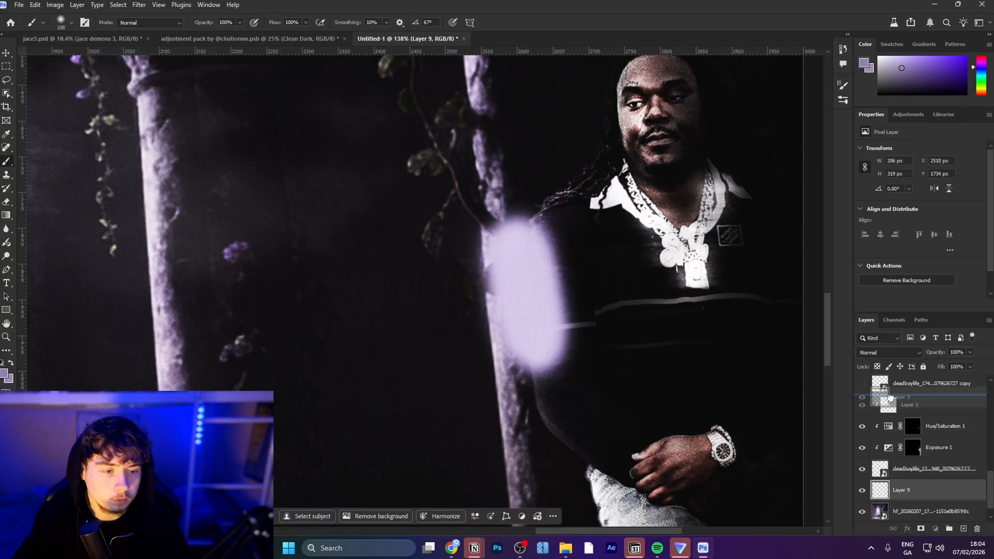
{"action": "left_click", "coordinate": [887, 354]}
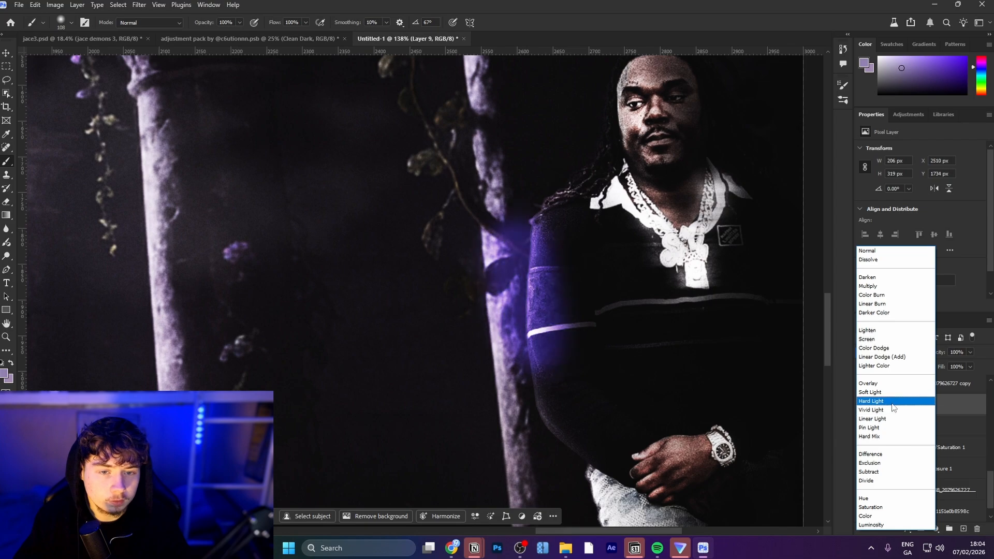
{"action": "left_click", "coordinate": [882, 357]}
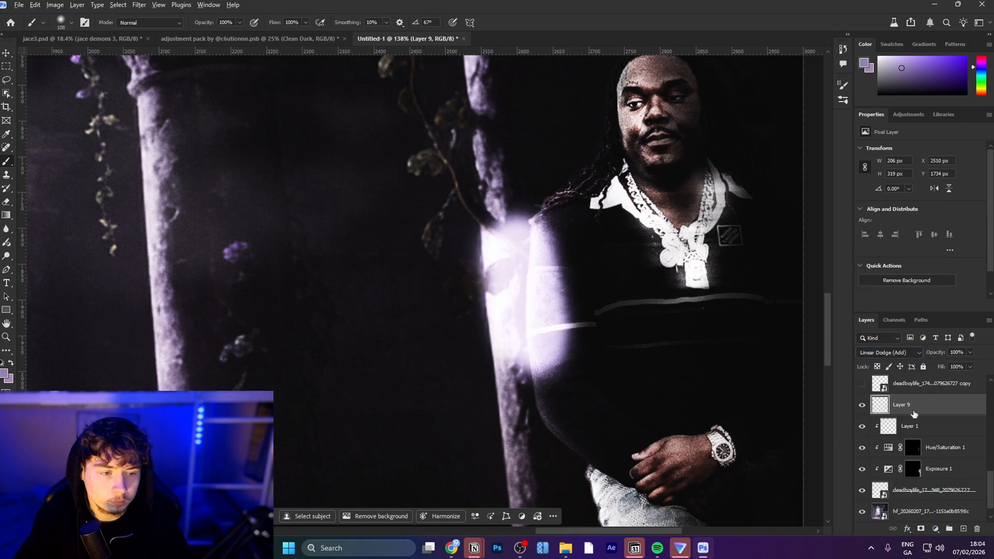
{"action": "left_click", "coordinate": [915, 412], "text": "alt"}
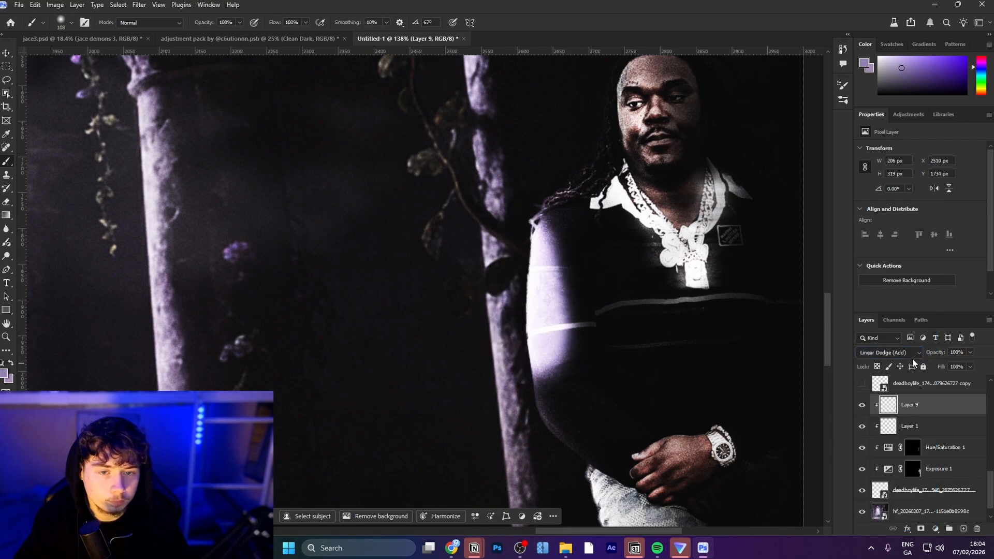
Step: Lower the arm glow layer's fill to 30% and brush more lilac glow along the man's window-facing side
{"action": "left_click_drag", "start_coordinate": [583, 401], "coordinate": [484, 382]}
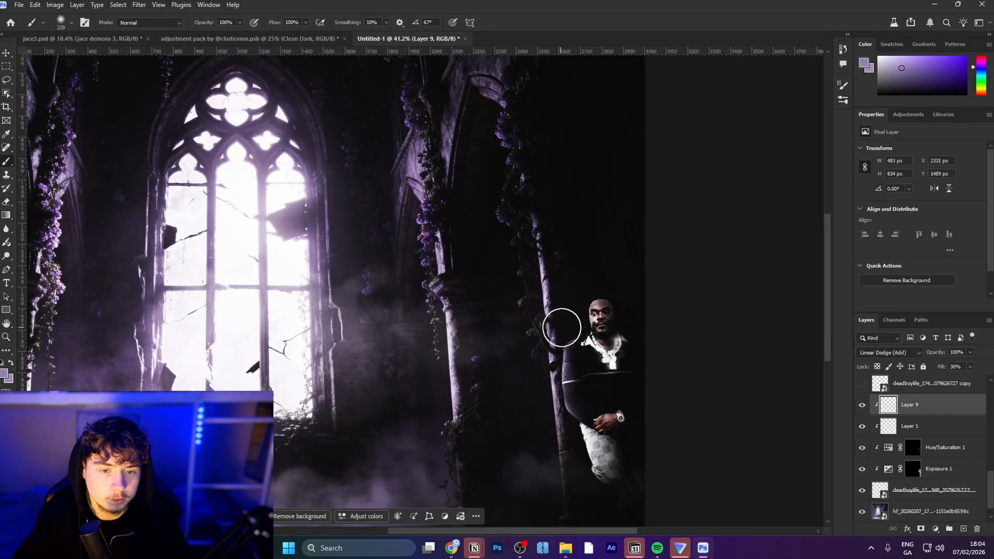
{"action": "left_click", "coordinate": [567, 317]}
{"action": "left_click_drag", "start_coordinate": [547, 333], "coordinate": [586, 325]}
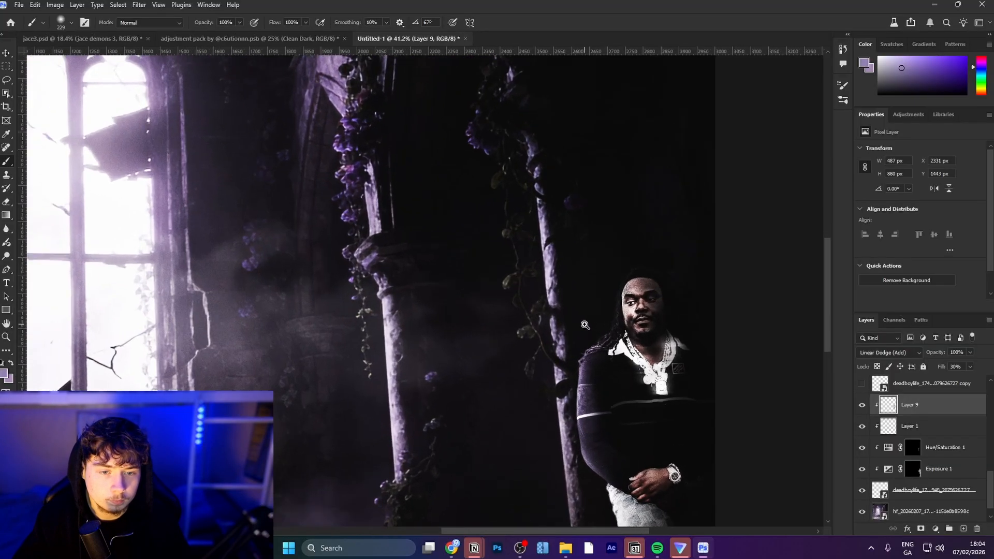
{"action": "left_click_drag", "start_coordinate": [654, 344], "coordinate": [572, 331]}
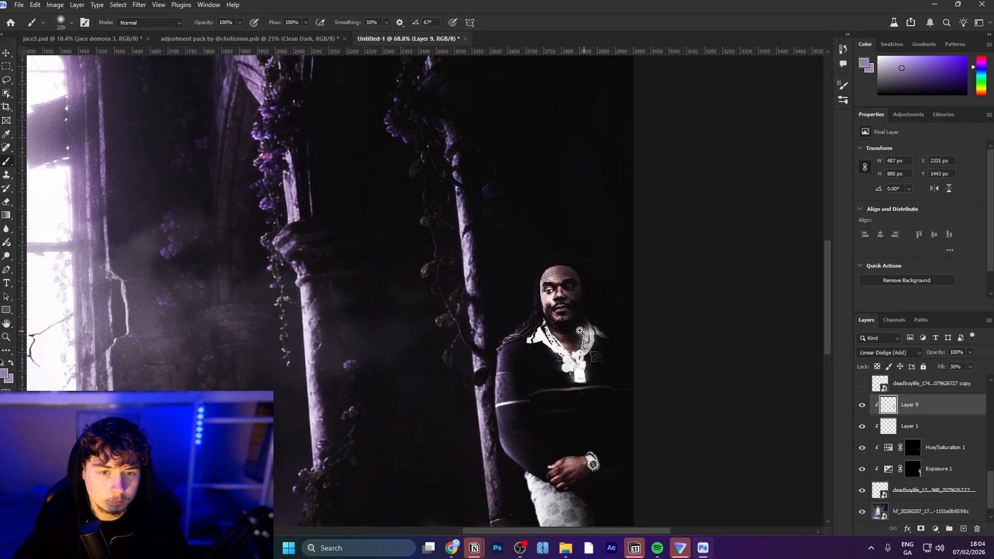
{"action": "left_click", "coordinate": [572, 331], "text": "alt"}
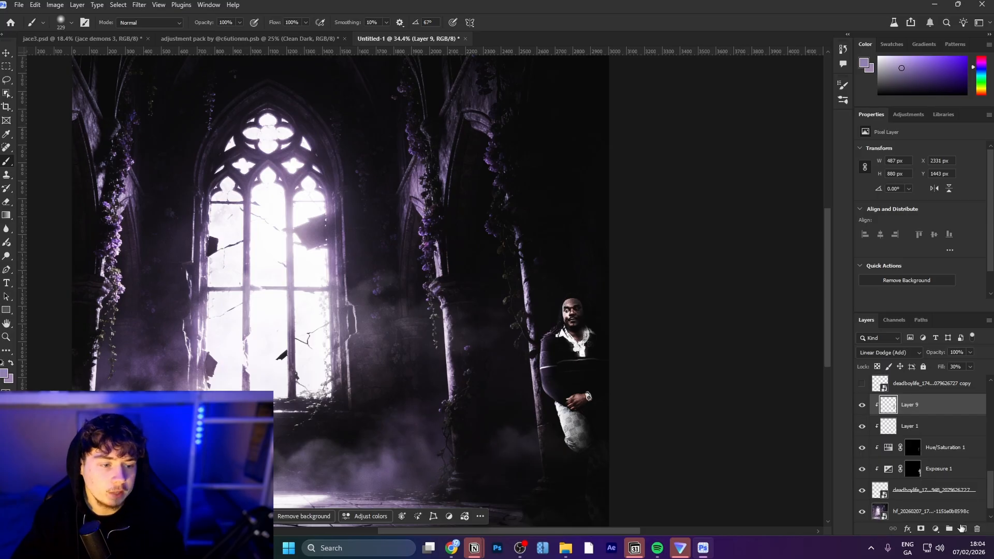
Step: Shade the man with soft black on a new layer at 39% fill, and erase the shading over his necklace and watch
{"action": "left_click", "coordinate": [962, 529]}
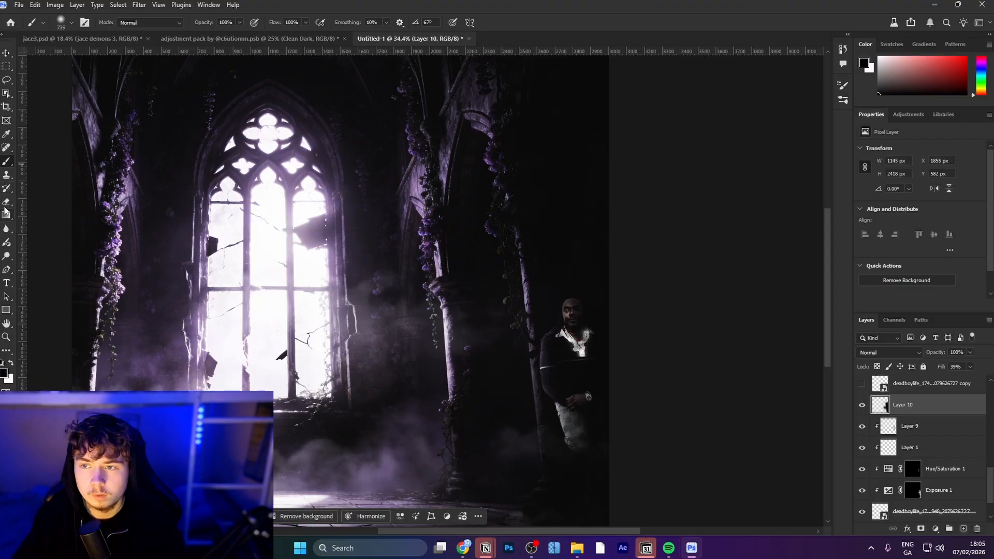
{"action": "key", "text": "e"}
{"action": "mouse_move", "coordinate": [540, 349]}
{"action": "left_mouse_down"}
{"action": "mouse_move", "coordinate": [562, 323]}
{"action": "mouse_move", "coordinate": [578, 352]}
{"action": "left_mouse_up"}
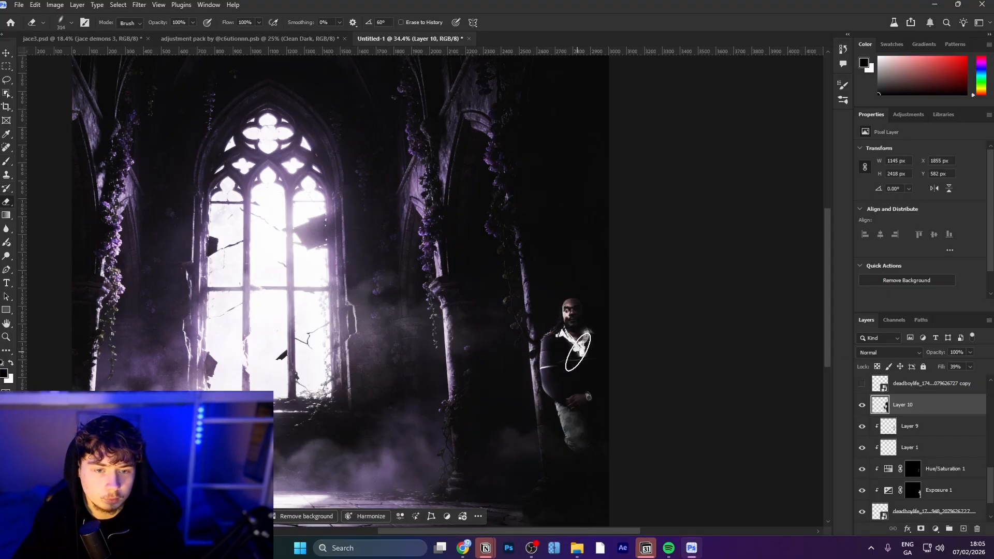
{"action": "left_click_drag", "start_coordinate": [591, 392], "coordinate": [589, 396]}
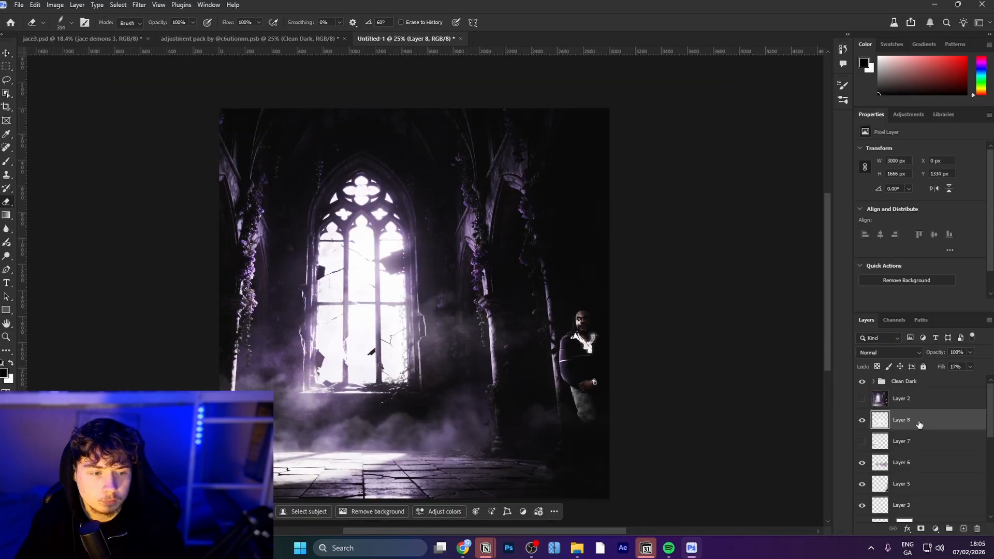
Step: Merge a copy of the layers from Layer 8 down to the cathedral picture and stamp the visible image onto a new layer
{"action": "scroll", "coordinate": [928, 450], "scroll_direction": "down", "scroll_amount": 2}
{"action": "scroll", "coordinate": [929, 454], "scroll_direction": "down", "scroll_amount": 5}
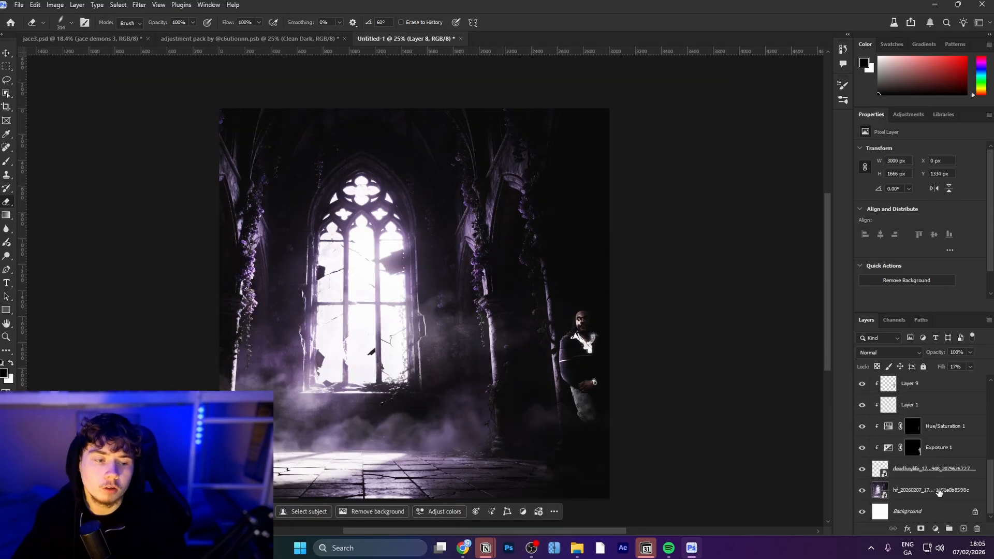
{"action": "left_click", "coordinate": [942, 495], "text": "shift"}
{"action": "key", "text": "ctrl+shift+alt+e"}
Step: Enlarge the stamped image to about 4854 by 4856 px, framing the man, the pillars and the window's edge
{"action": "key", "text": "ctrl+t"}
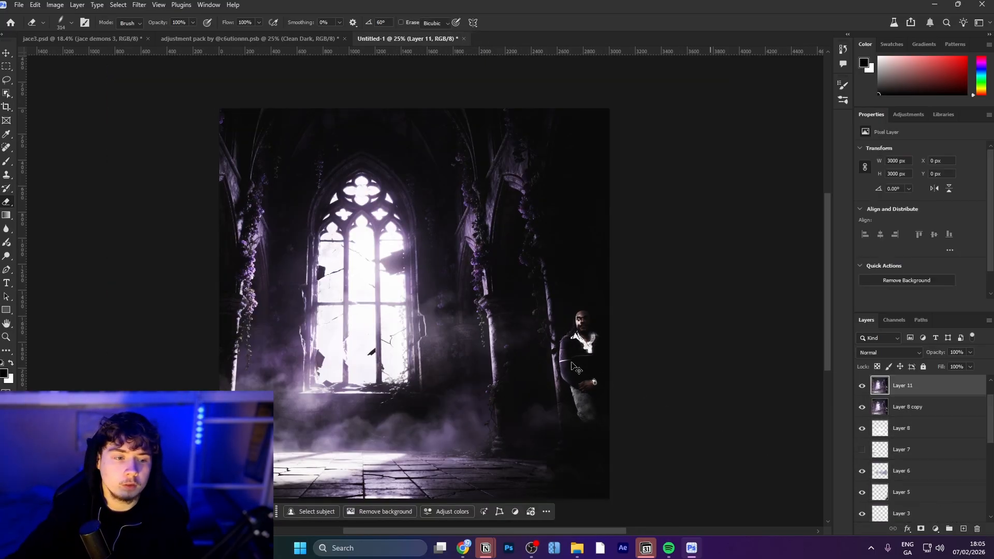
{"action": "left_click_drag", "start_coordinate": [220, 304], "coordinate": [129, 306]}
{"action": "left_click_drag", "start_coordinate": [84, 294], "coordinate": [122, 326]}
{"action": "mouse_move", "coordinate": [249, 326]}
{"action": "left_mouse_down"}
{"action": "mouse_move", "coordinate": [272, 319]}
{"action": "mouse_move", "coordinate": [251, 315]}
{"action": "left_mouse_up"}
{"action": "key", "text": "ctrl+z"}
{"action": "key", "text": "ctrl+z"}
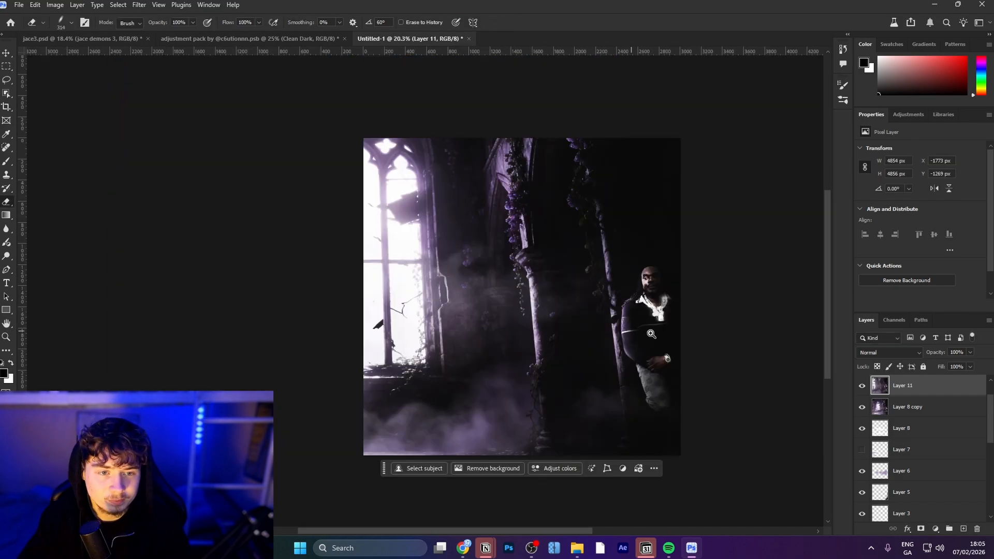
{"action": "scroll", "coordinate": [682, 333], "scroll_direction": "up", "scroll_amount": 2}
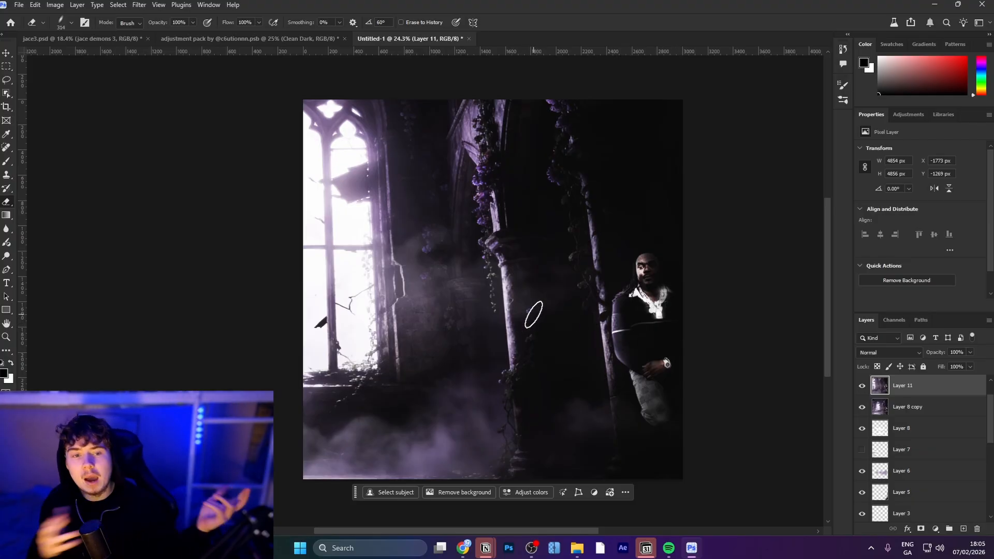
{"action": "scroll", "coordinate": [689, 338], "scroll_direction": "up", "scroll_amount": 5}
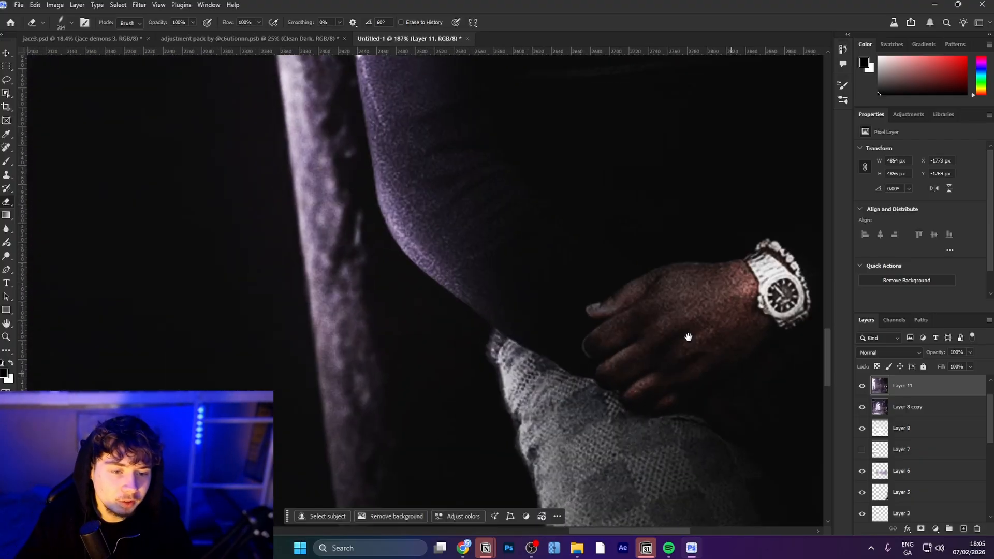
{"action": "scroll", "coordinate": [647, 316], "scroll_direction": "down", "scroll_amount": 5}
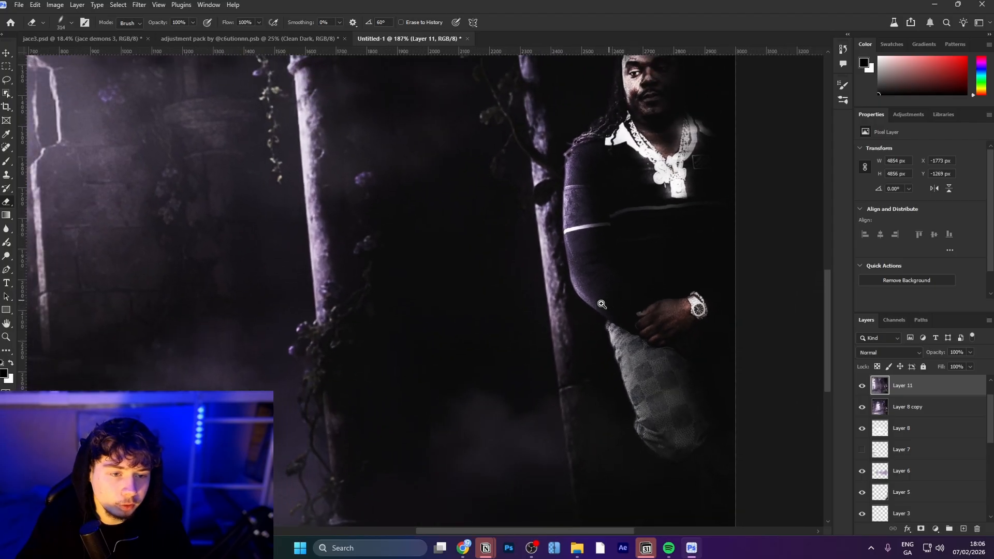
Step: Stamp the visible image onto a new layer above the Clean Dark group and convert it to a smart object
{"action": "scroll", "coordinate": [594, 306], "scroll_direction": "down", "scroll_amount": 4}
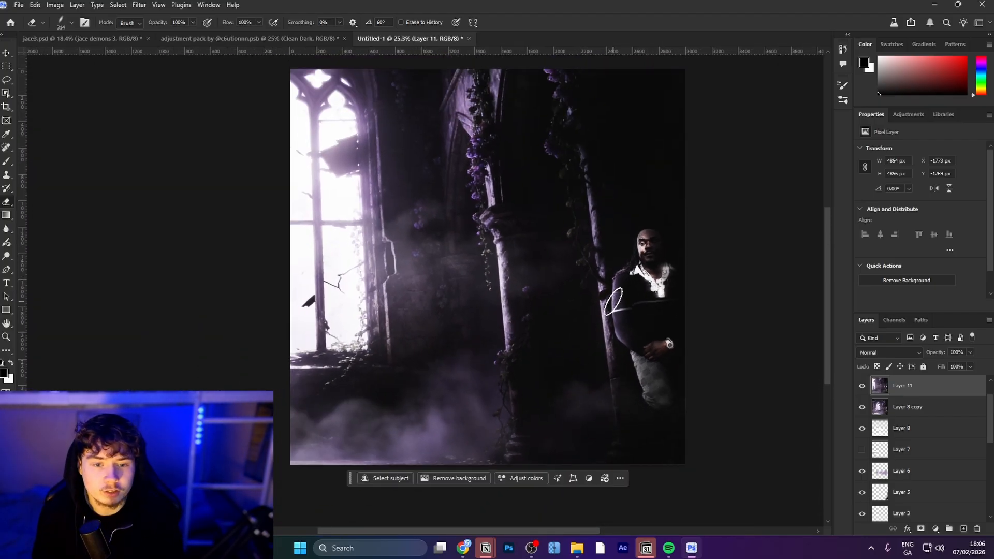
{"action": "left_click_drag", "start_coordinate": [633, 324], "coordinate": [476, 338]}
{"action": "left_click_drag", "start_coordinate": [502, 334], "coordinate": [562, 324]}
{"action": "left_click_drag", "start_coordinate": [542, 326], "coordinate": [647, 350]}
{"action": "mouse_move", "coordinate": [645, 350]}
{"action": "left_mouse_down"}
{"action": "mouse_move", "coordinate": [613, 348]}
{"action": "mouse_move", "coordinate": [634, 352]}
{"action": "left_mouse_up"}
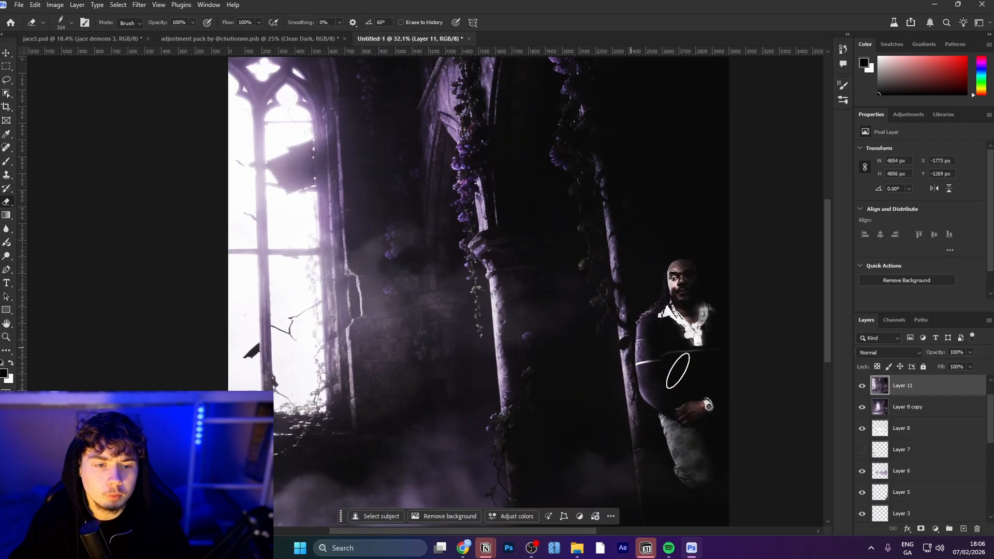
{"action": "scroll", "coordinate": [890, 450], "scroll_direction": "up", "scroll_amount": 1}
{"action": "left_click", "coordinate": [906, 381]}
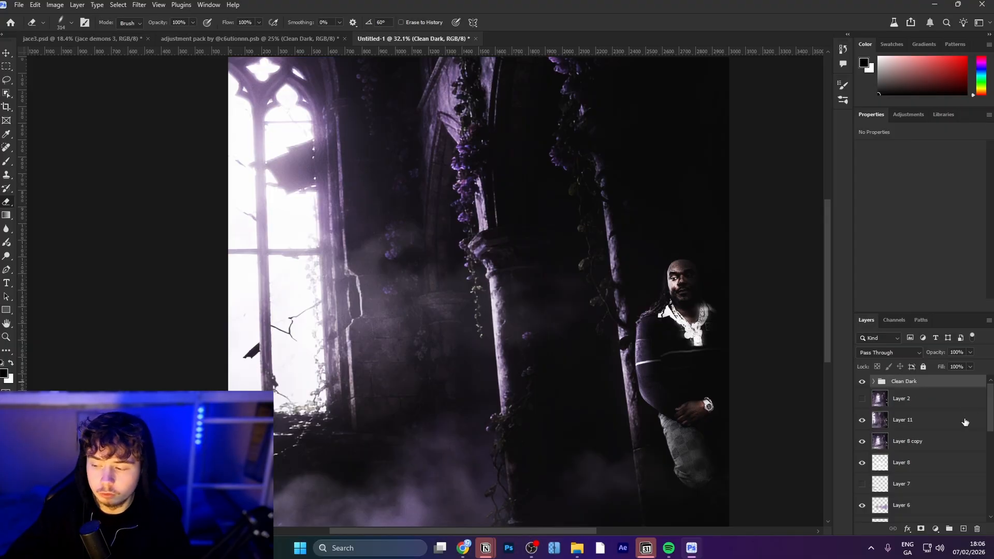
{"action": "key", "text": "ctrl+alt+shift+e"}
{"action": "right_click", "coordinate": [931, 388]}
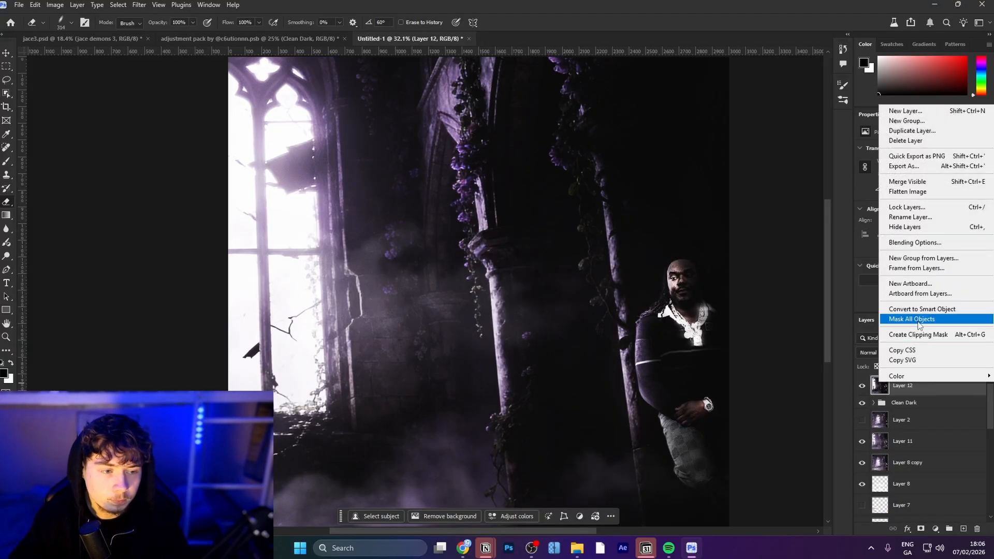
{"action": "left_click", "coordinate": [923, 309]}
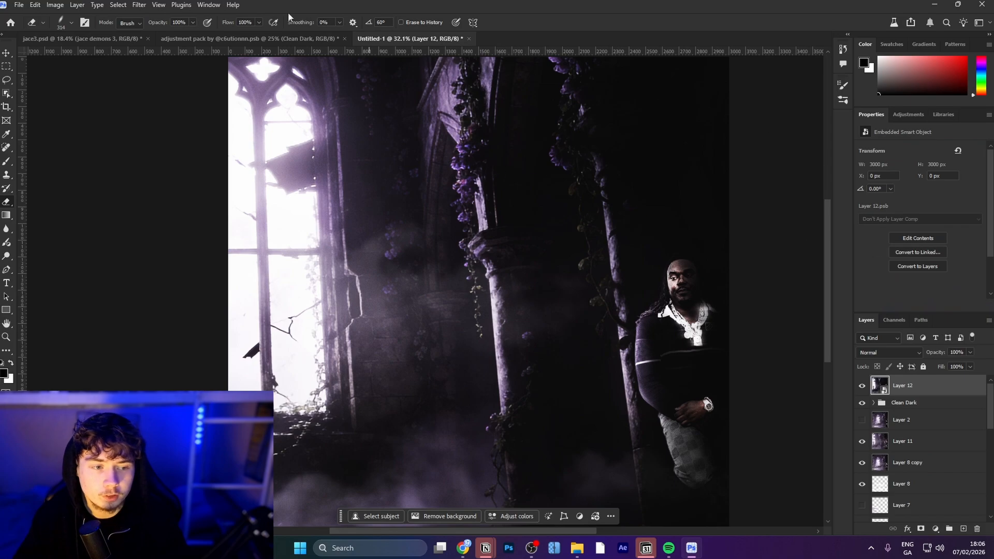
Step: Start a Camera Raw filter on the stamped smart object with Texture +29, Clarity +18, Dehaze +13 and Grain 9
{"action": "left_click", "coordinate": [136, 5]}
{"action": "left_click", "coordinate": [171, 127]}
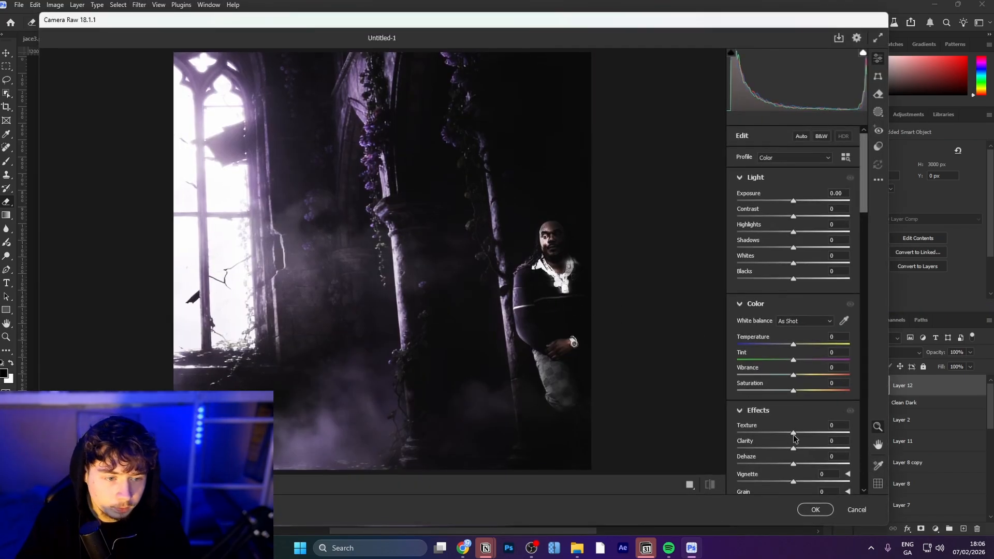
{"action": "mouse_move", "coordinate": [792, 451]}
{"action": "left_mouse_down"}
{"action": "mouse_move", "coordinate": [801, 450]}
{"action": "mouse_move", "coordinate": [802, 464]}
{"action": "left_mouse_up"}
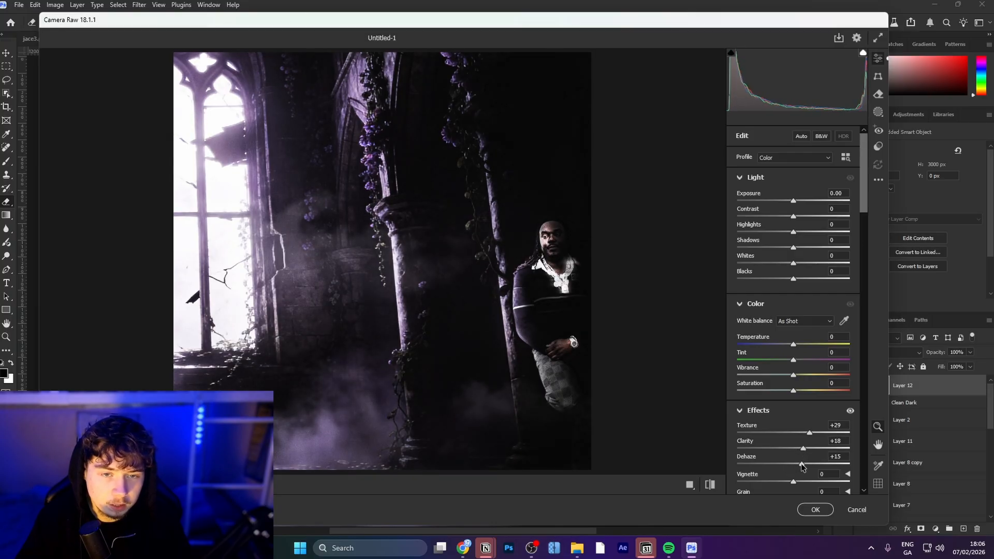
{"action": "scroll", "coordinate": [553, 248], "scroll_direction": "up", "scroll_amount": 5}
{"action": "scroll", "coordinate": [647, 245], "scroll_direction": "down", "scroll_amount": 4}
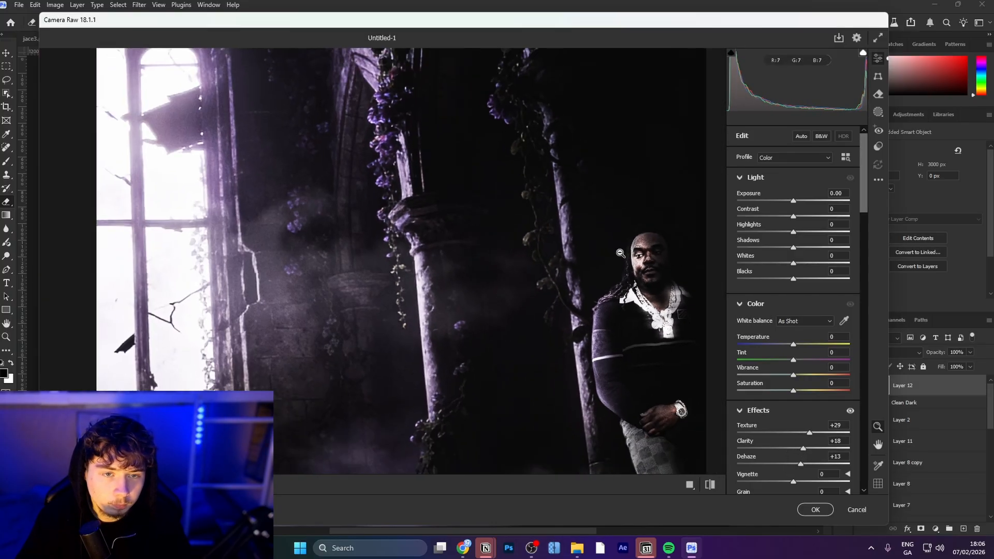
{"action": "scroll", "coordinate": [798, 341], "scroll_direction": "down", "scroll_amount": 3}
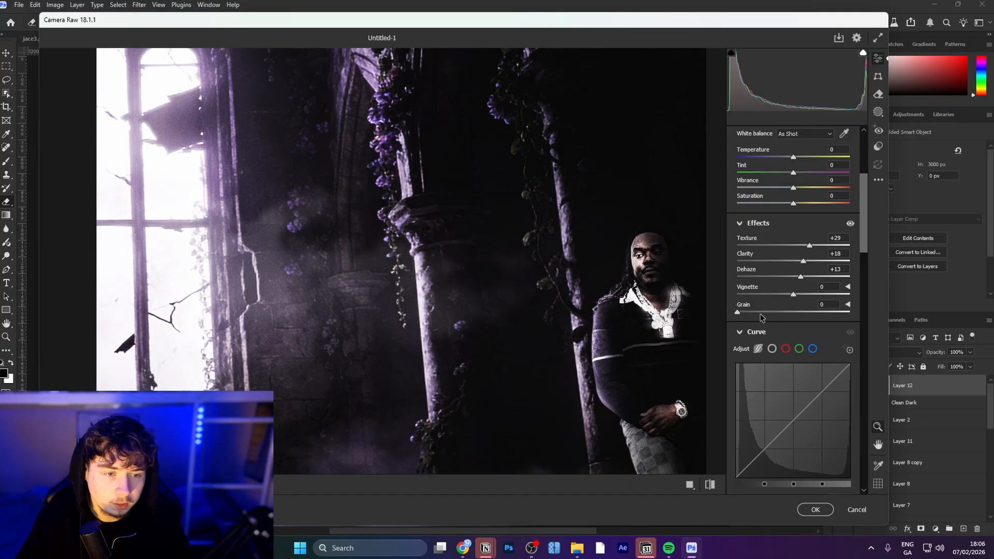
{"action": "scroll", "coordinate": [751, 321], "scroll_direction": "down", "scroll_amount": 3}
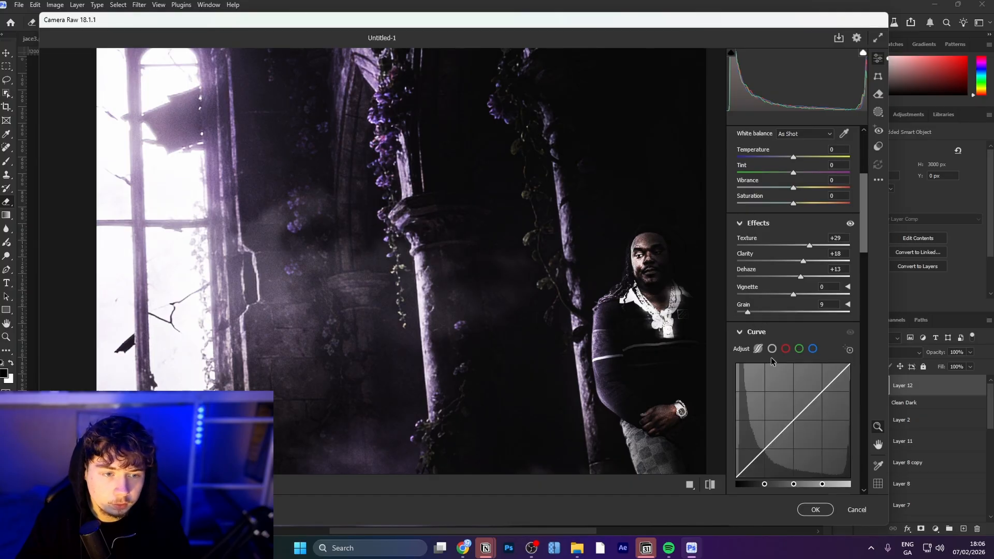
Step: Set the Camera Raw calibration hues to +21 for Red Primary, -68 for Green Primary and -71 for Blue Primary
{"action": "scroll", "coordinate": [774, 369], "scroll_direction": "down", "scroll_amount": 3}
{"action": "scroll", "coordinate": [773, 370], "scroll_direction": "down", "scroll_amount": 8}
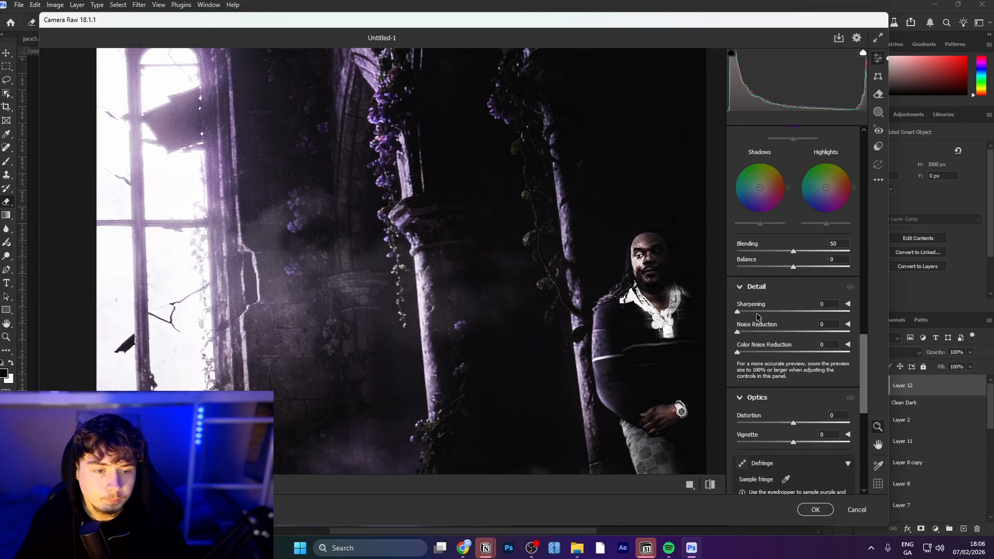
{"action": "scroll", "coordinate": [763, 337], "scroll_direction": "up", "scroll_amount": 9}
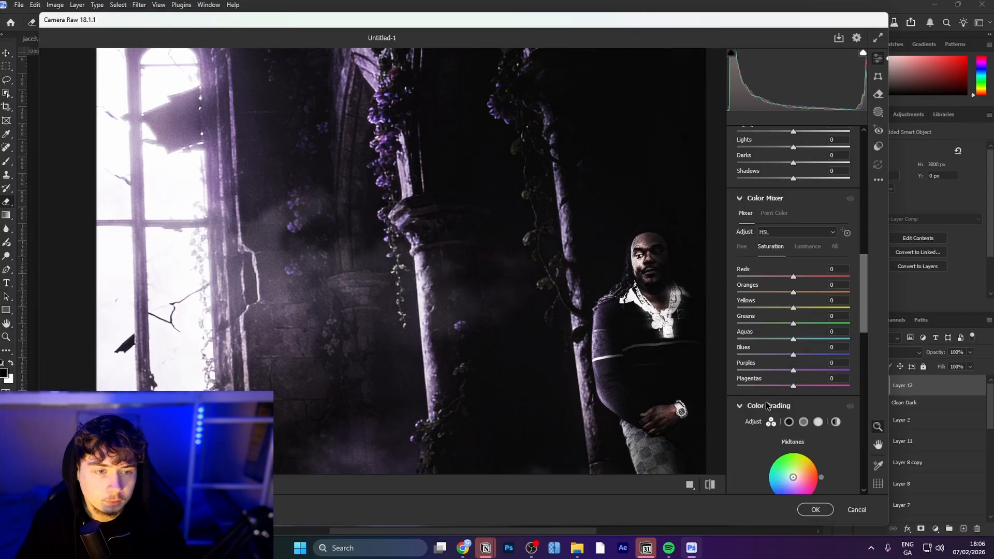
{"action": "scroll", "coordinate": [767, 404], "scroll_direction": "down", "scroll_amount": 8}
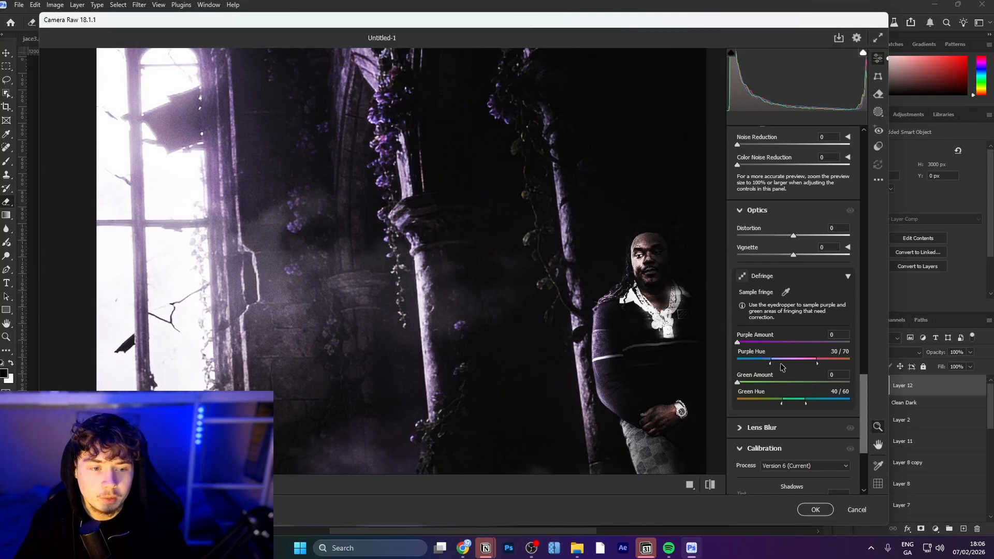
{"action": "scroll", "coordinate": [782, 367], "scroll_direction": "down", "scroll_amount": 4}
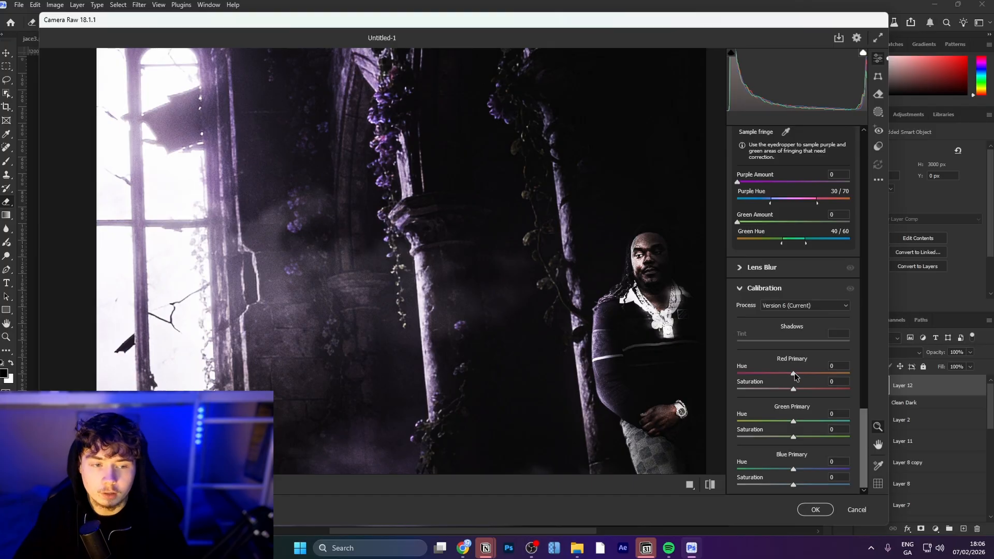
{"action": "left_click", "coordinate": [488, 202]}
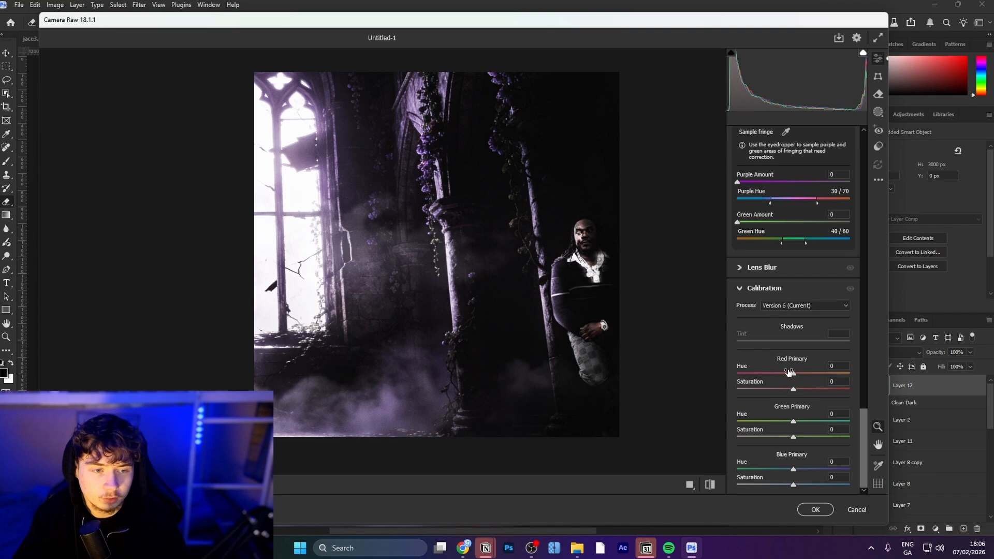
{"action": "left_click_drag", "start_coordinate": [770, 370], "coordinate": [805, 373]}
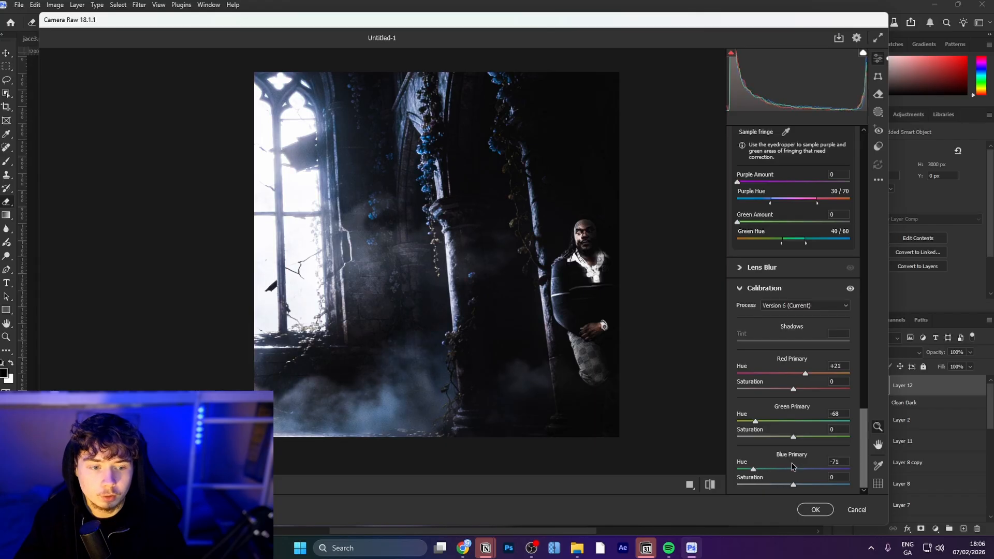
Step: Try purple and blue tints with the Blue Primary hue, settle on -69, and apply the Camera Raw filter
{"action": "left_click_drag", "start_coordinate": [778, 466], "coordinate": [770, 468]}
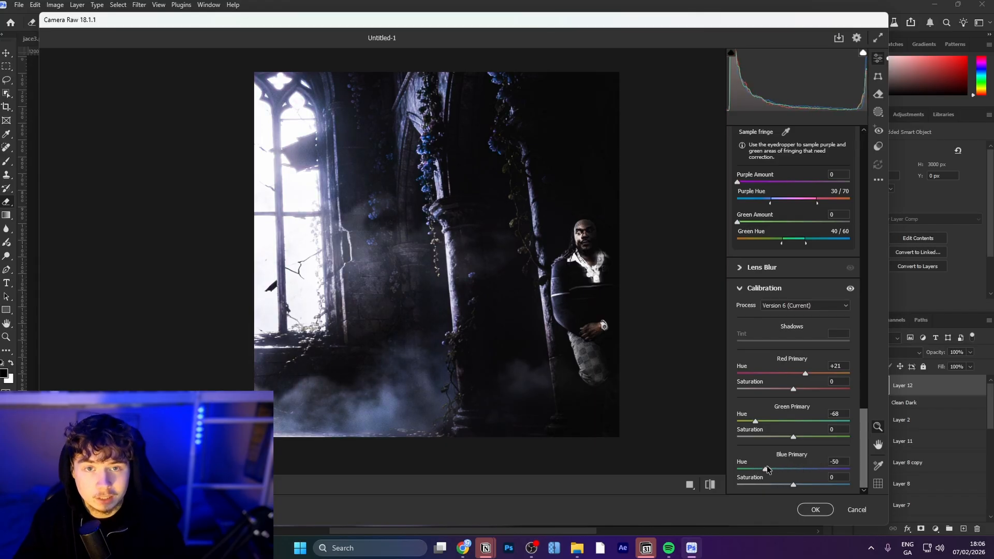
{"action": "left_click_drag", "start_coordinate": [609, 243], "coordinate": [442, 206]}
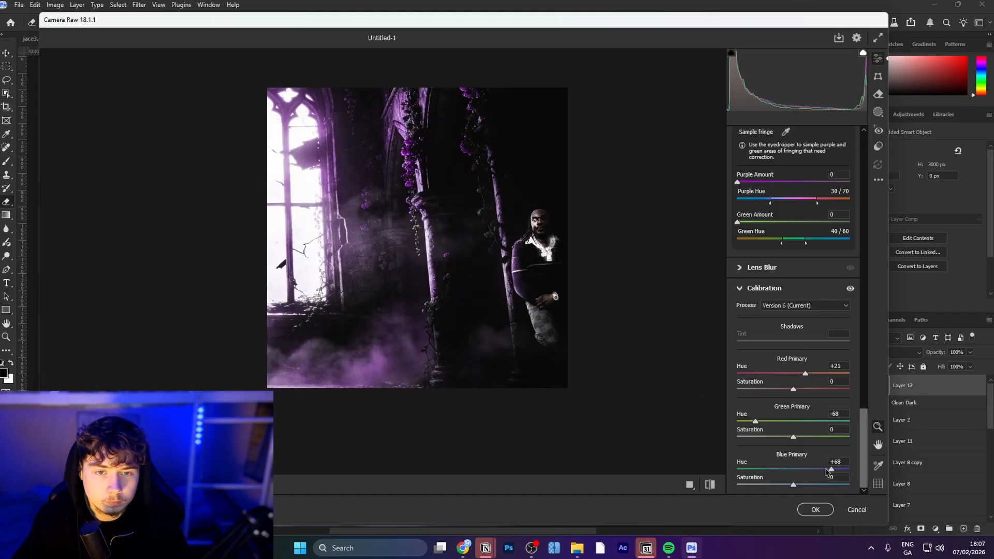
{"action": "left_click_drag", "start_coordinate": [827, 469], "coordinate": [739, 466]}
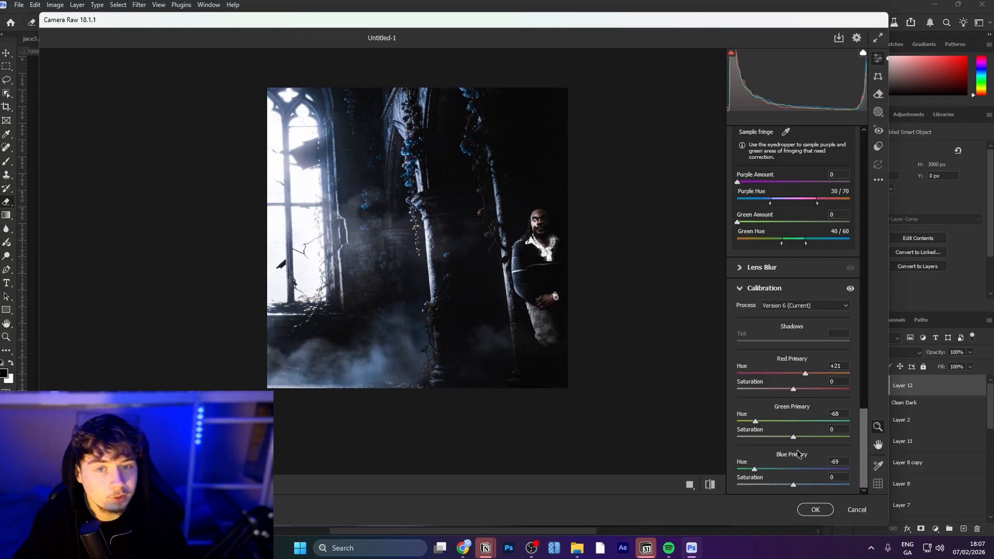
{"action": "left_click_drag", "start_coordinate": [456, 114], "coordinate": [467, 180]}
{"action": "left_click", "coordinate": [812, 507]}
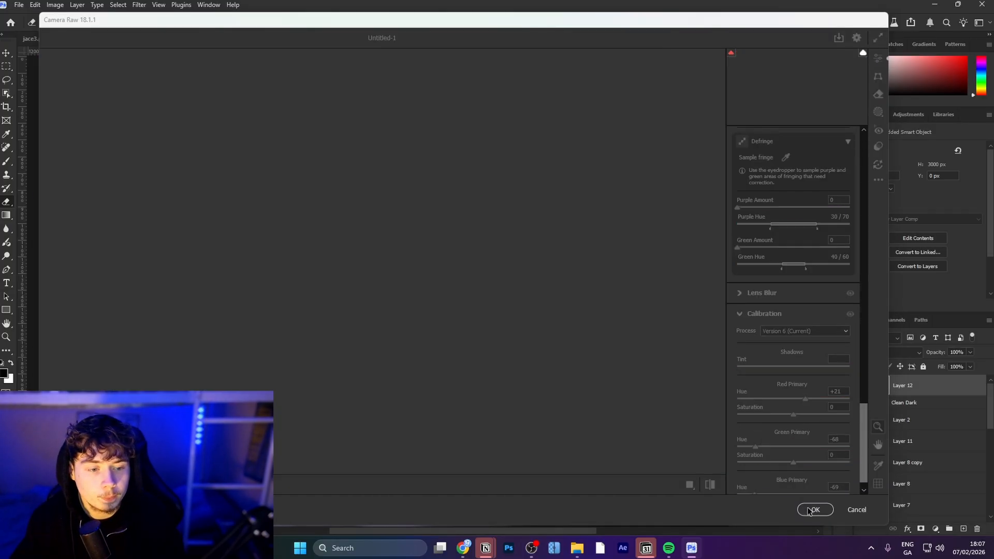
Step: Find the parental advisory template in the Downloads folder and place parental advisory temp2.png over the artwork
{"action": "left_click_drag", "start_coordinate": [775, 488], "coordinate": [658, 412]}
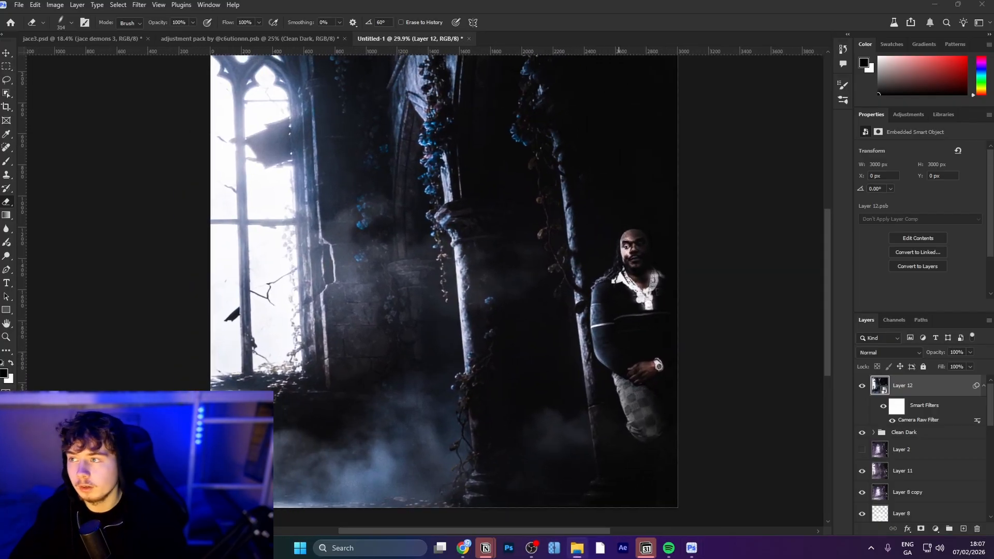
{"action": "left_click", "coordinate": [577, 548]}
{"action": "left_click", "coordinate": [681, 142]}
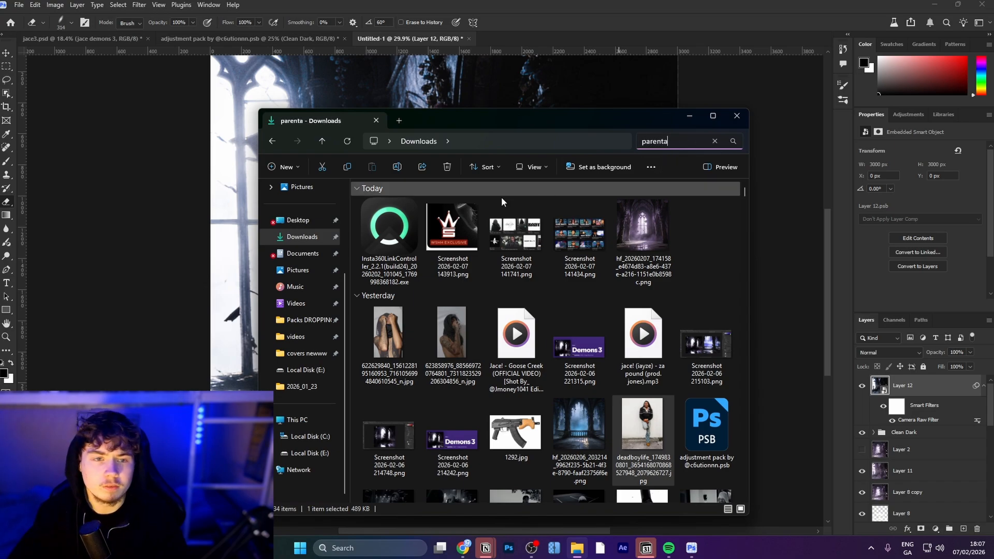
{"action": "left_click_drag", "start_coordinate": [450, 328], "coordinate": [179, 267]}
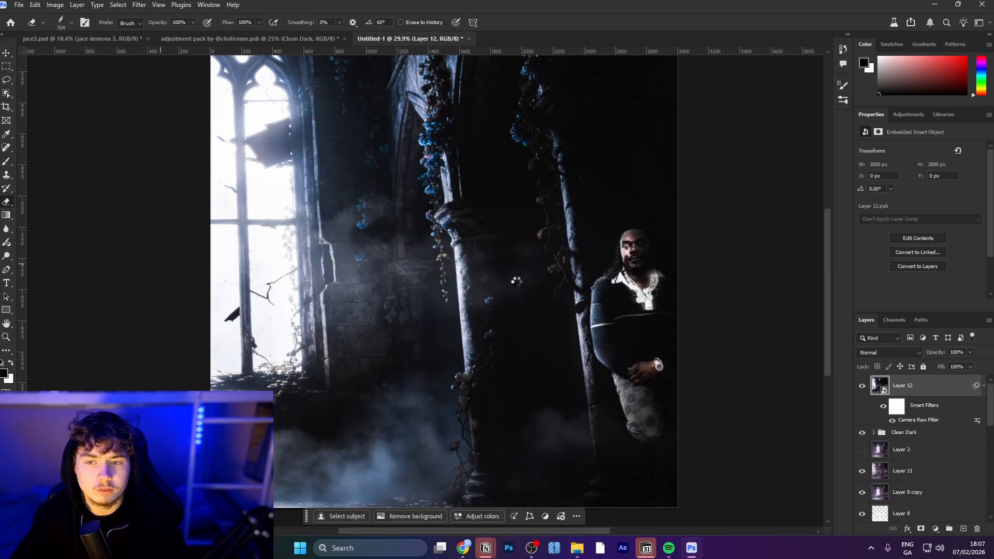
{"action": "key", "text": "Return"}
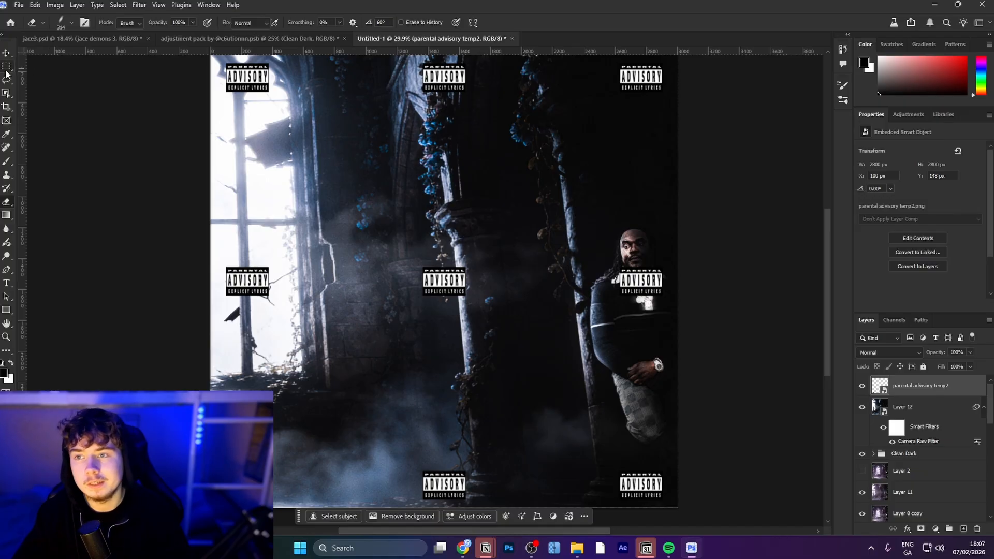
Step: Copy only the parental advisory badge in the artwork's lower-left corner to a new layer and hide the template layer
{"action": "left_click", "coordinate": [7, 67]}
{"action": "left_click_drag", "start_coordinate": [218, 460], "coordinate": [277, 522]}
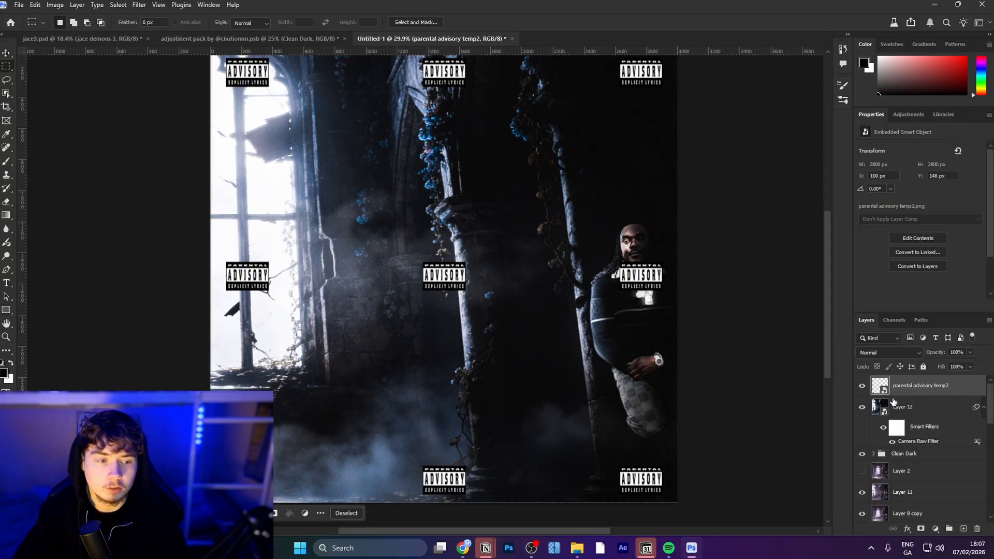
{"action": "key", "text": "ctrl+j"}
{"action": "left_click", "coordinate": [863, 407]}
{"action": "left_click_drag", "start_coordinate": [625, 358], "coordinate": [554, 346]}
{"action": "key", "text": "v"}
{"action": "left_click", "coordinate": [687, 395]}
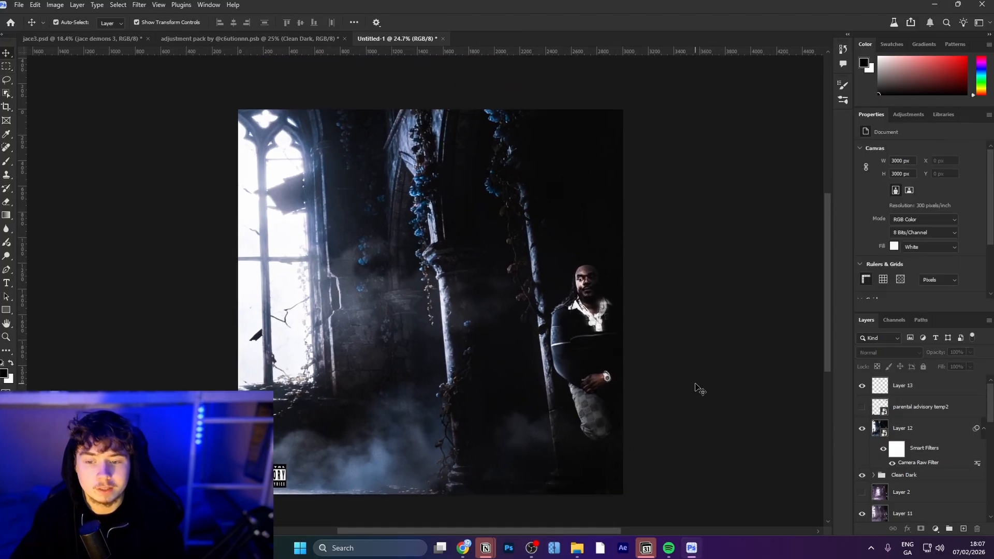